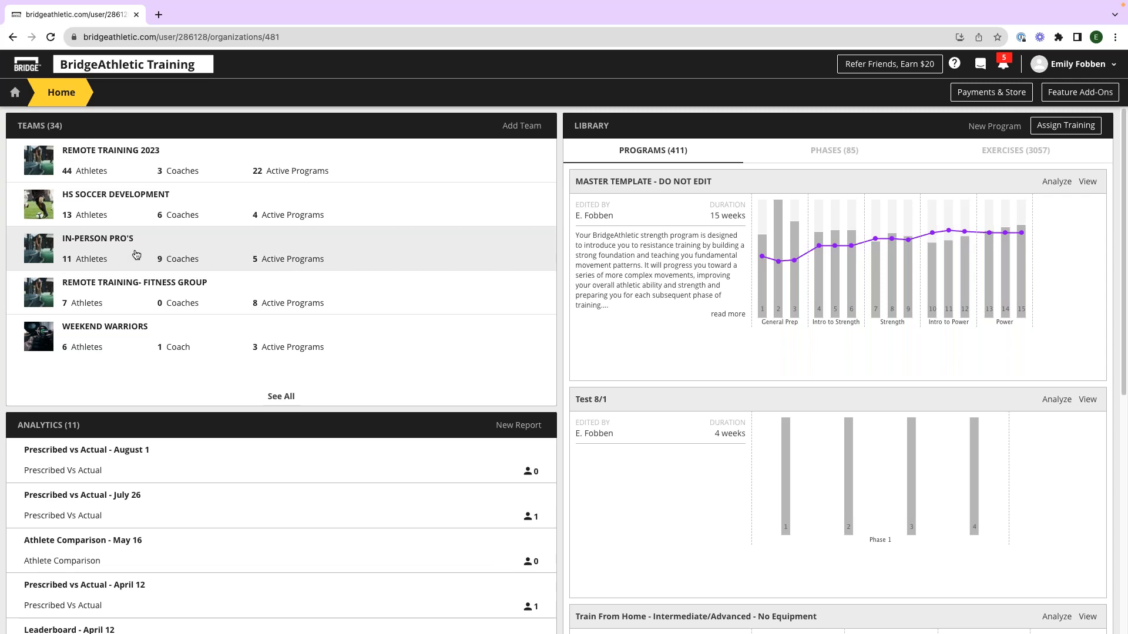
Step: Open the full roster of the Remote Training 2023 team and examine the athletes' status, programs and attendance
left_click(45, 170)
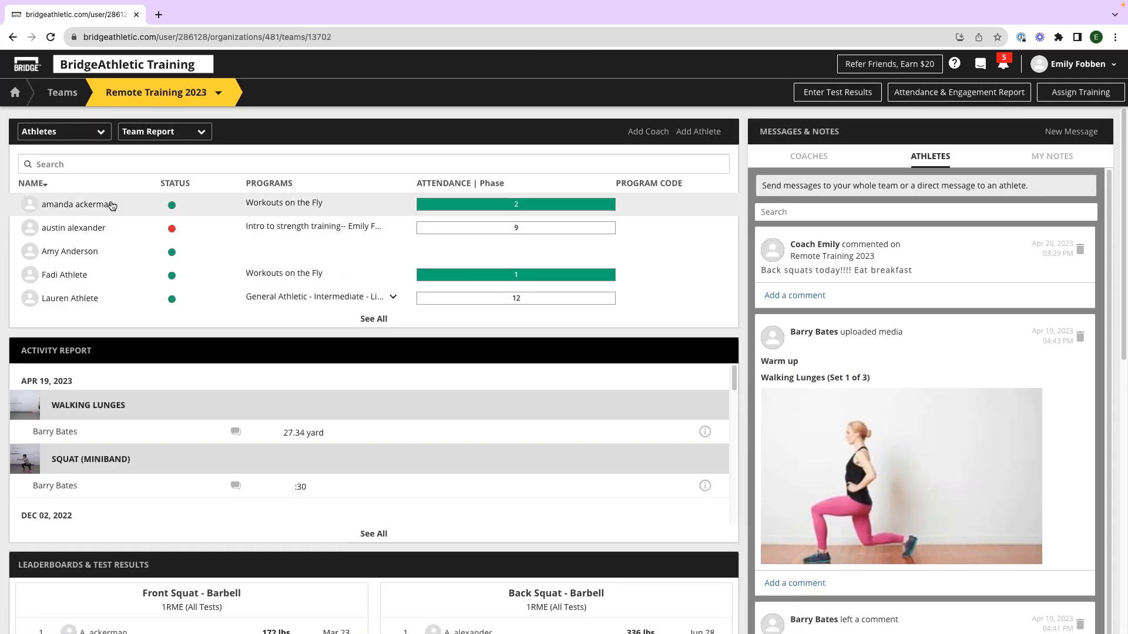
left_click(374, 319)
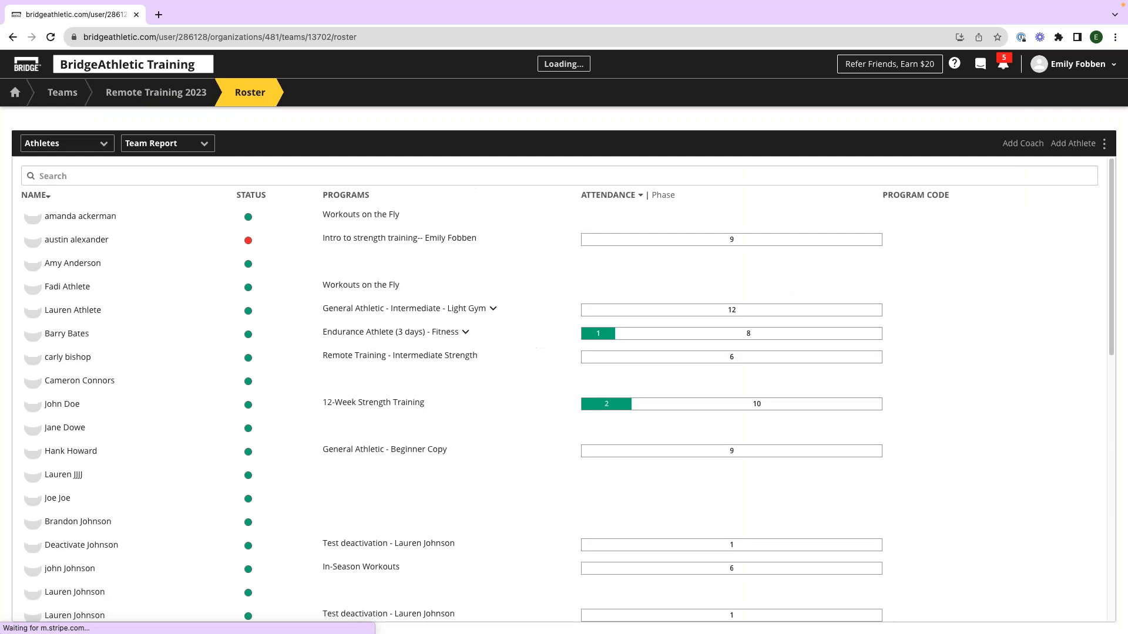
mouse_move(248, 219)
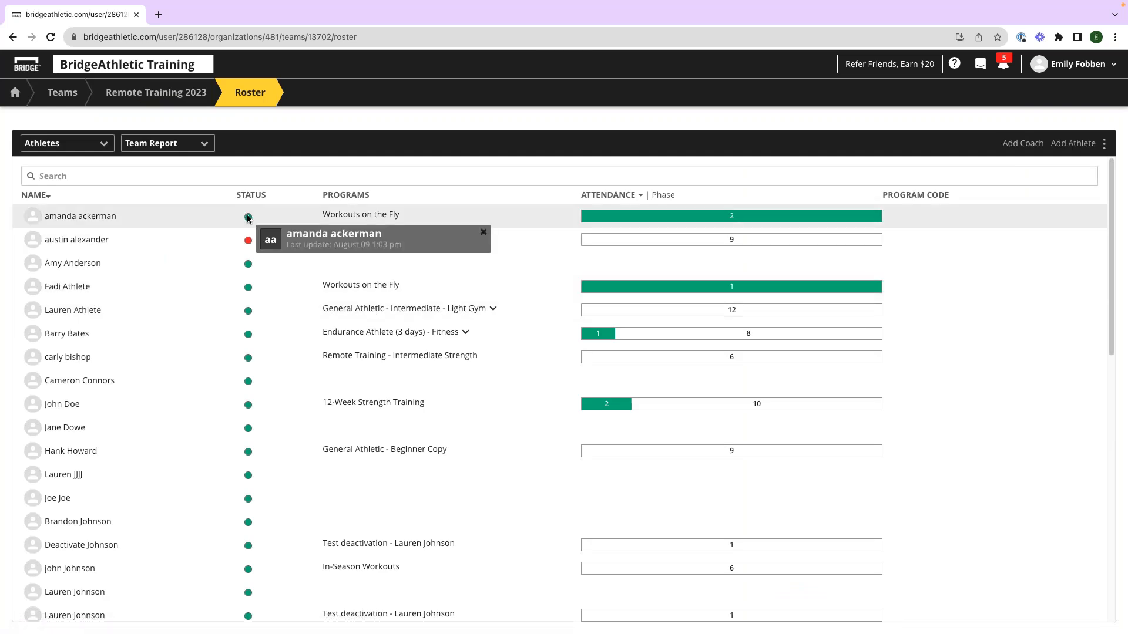
left_click(247, 241)
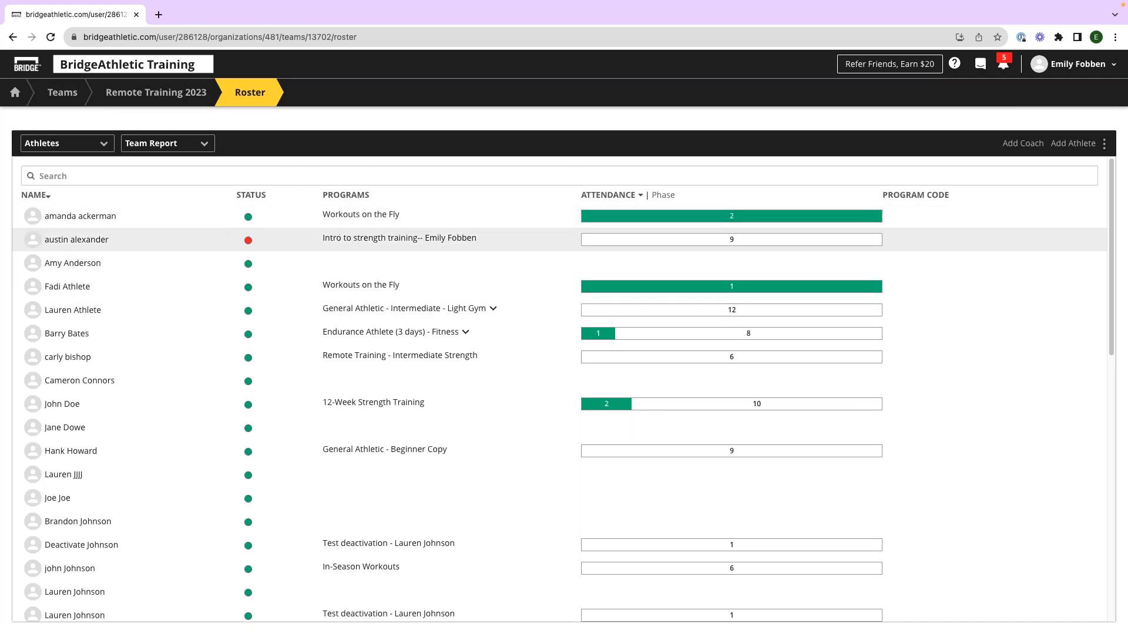
scroll(664, 241, "down", 6)
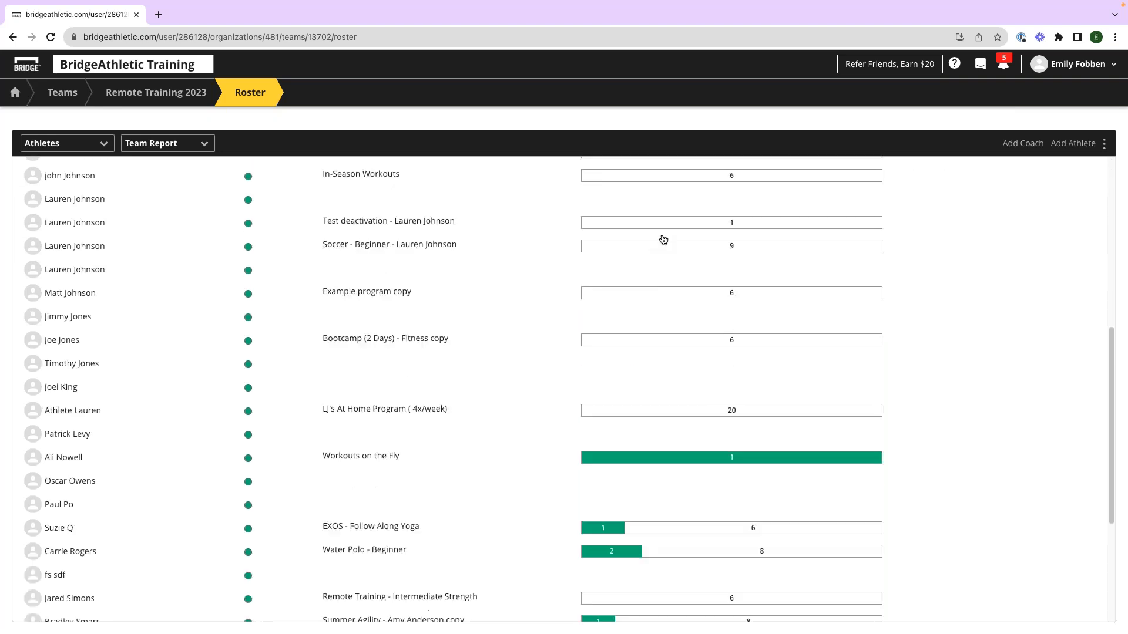
Step: Return to the Remote Training 2023 team page and view the media comment on Walking Lunges in the activity report
left_click(155, 92)
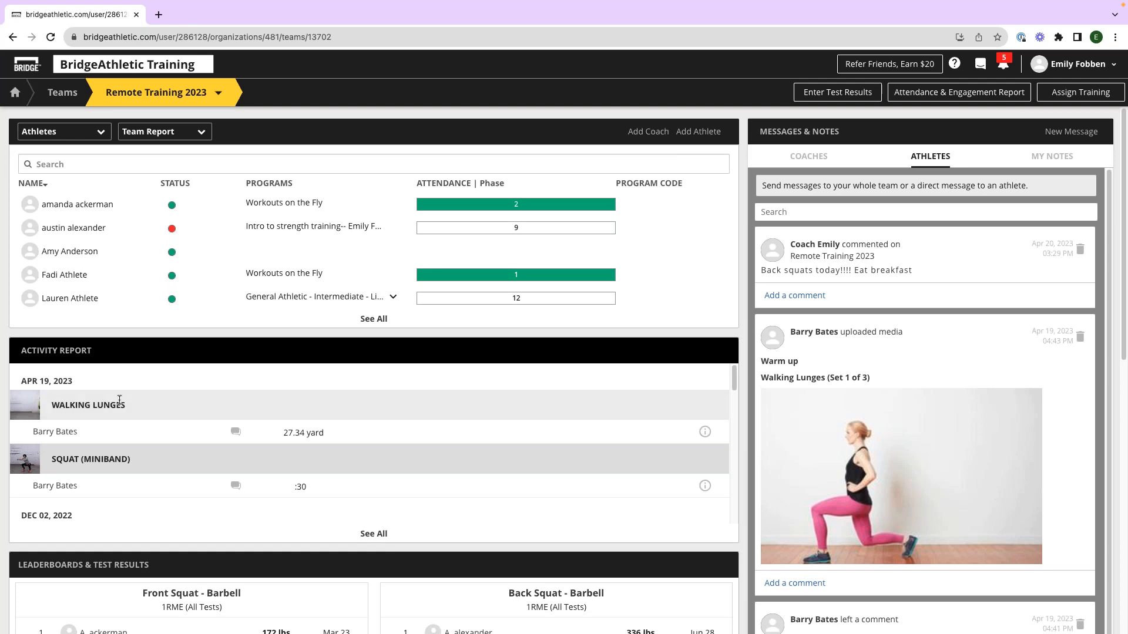
scroll(126, 398, "down", 1)
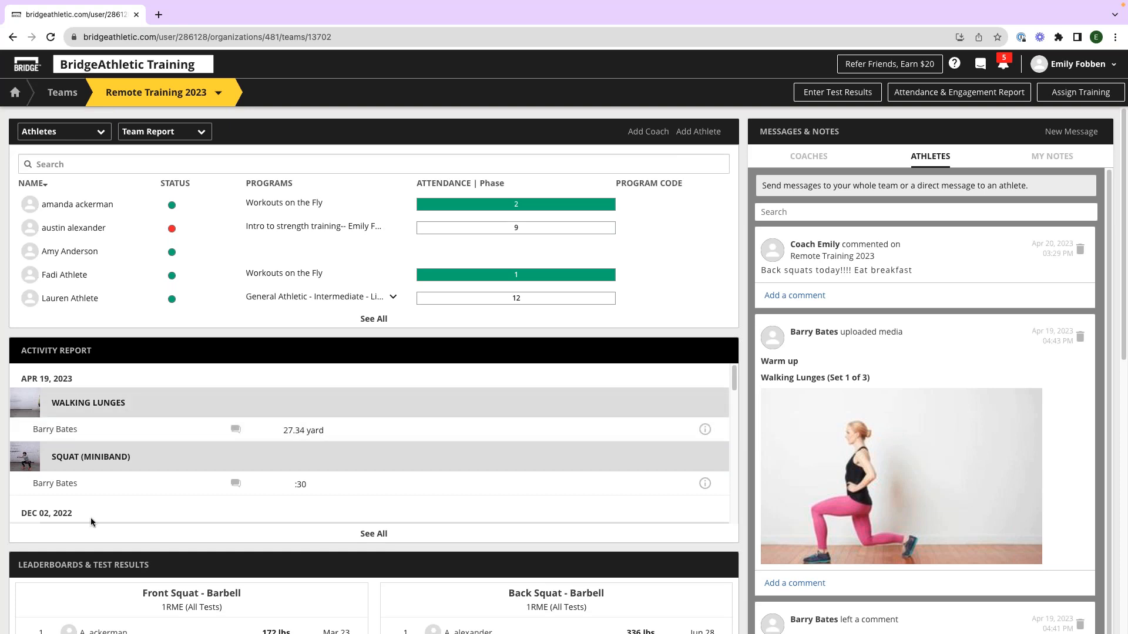
left_click(235, 430)
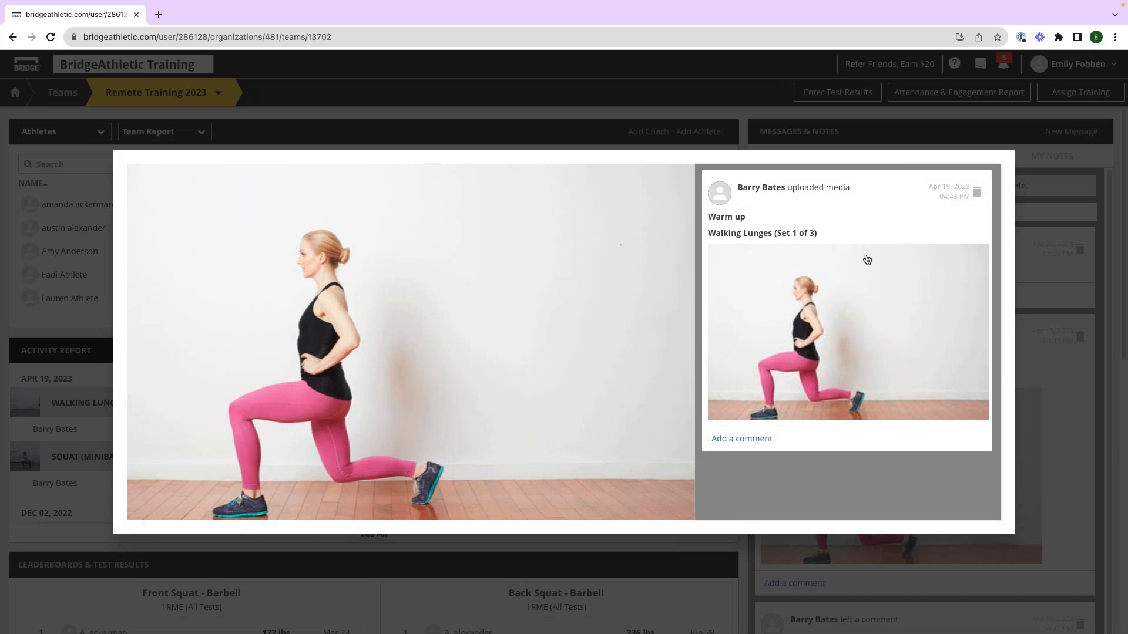
left_click(89, 380)
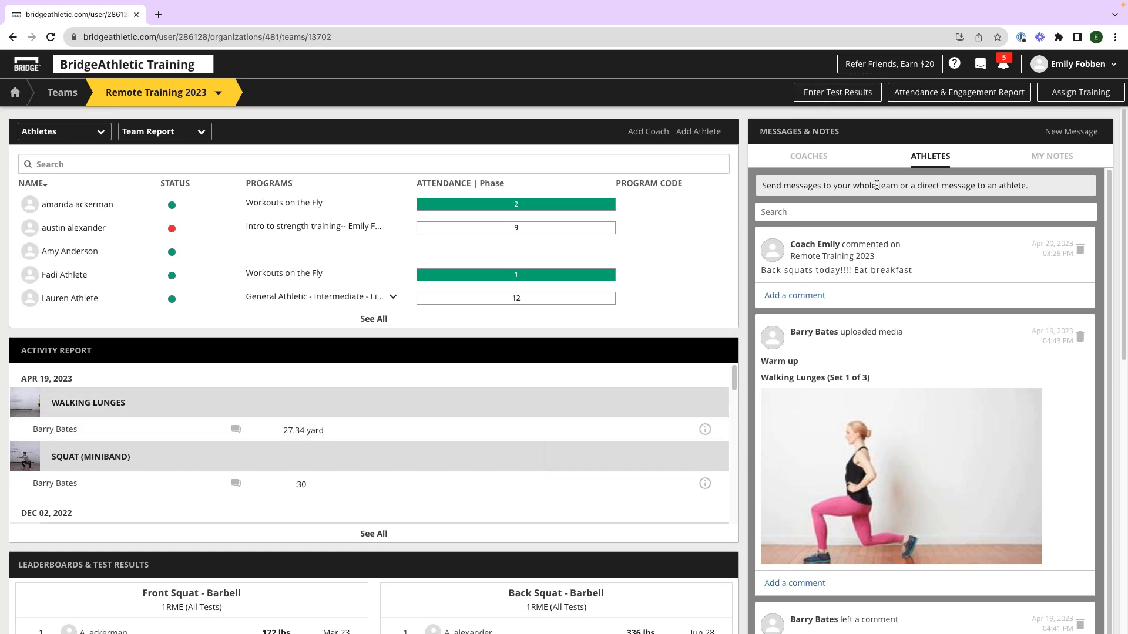
Step: Look through the team page's leaderboards, test results, training programs, forms and events
scroll(605, 246, "down", 7)
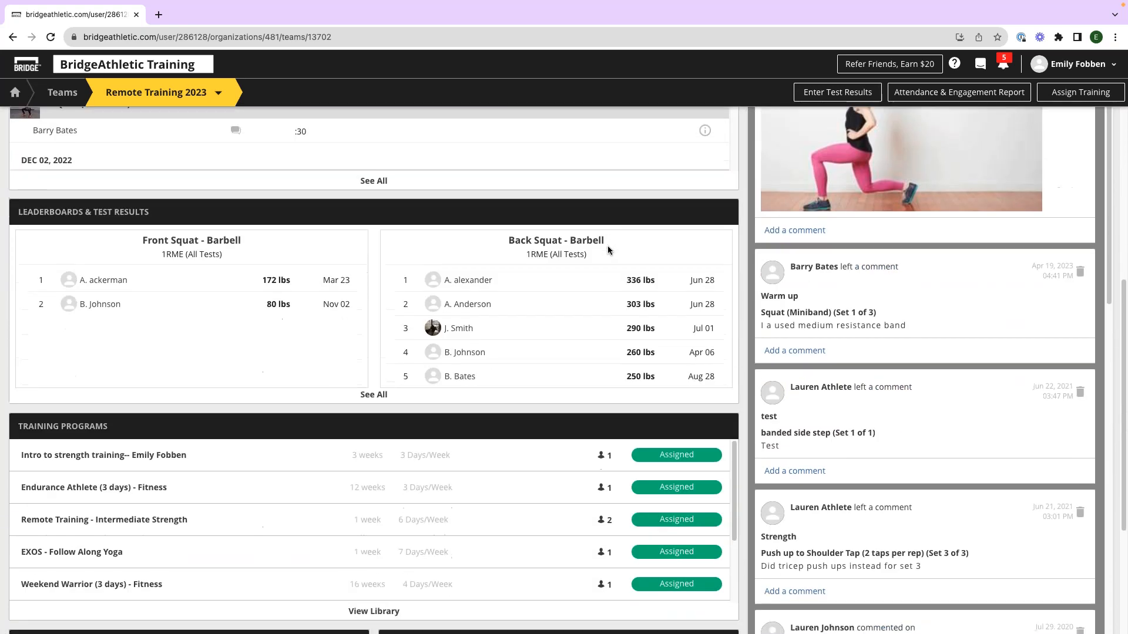
scroll(608, 246, "down", 2)
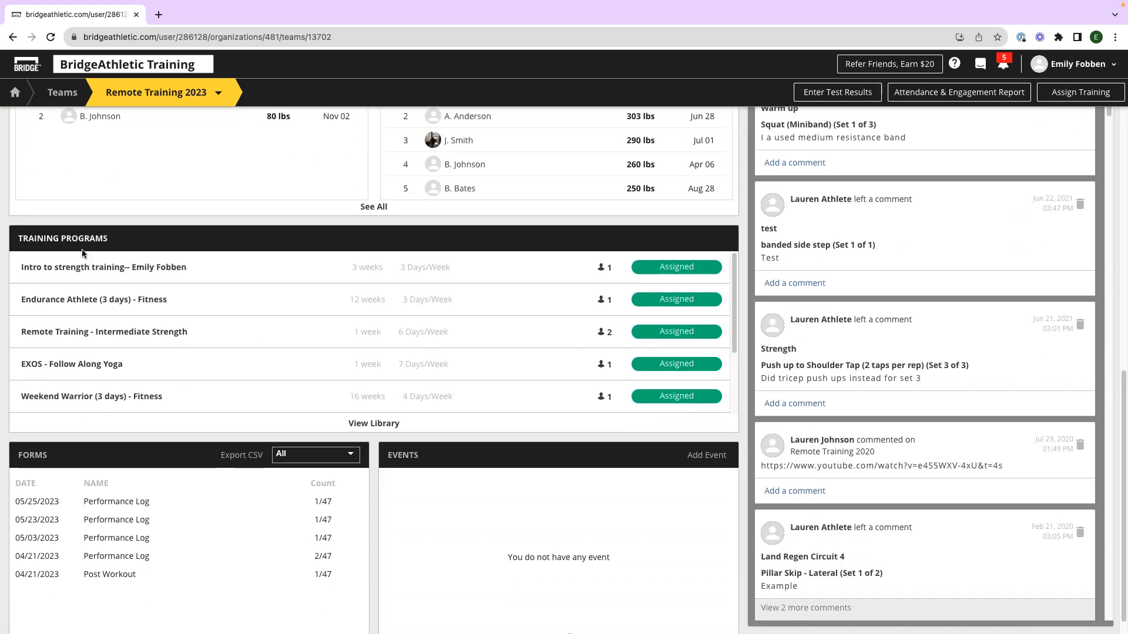
scroll(226, 319, "down", 2)
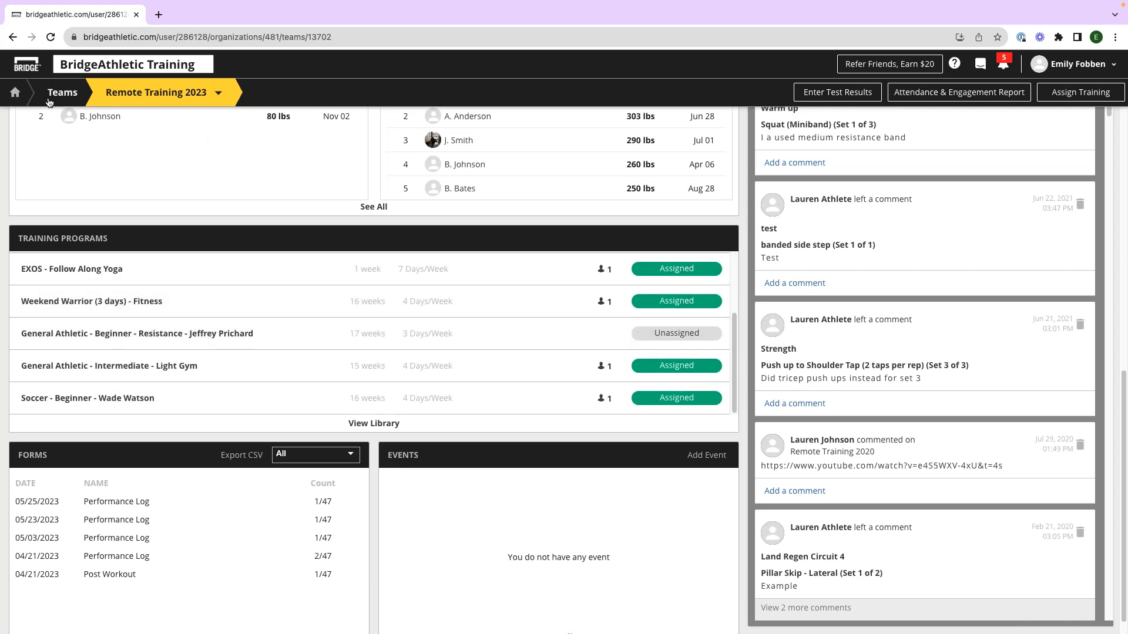
Step: Navigate from the home dashboard into the Remote Training 2023 roster, and back up to the teams list
left_click(26, 100)
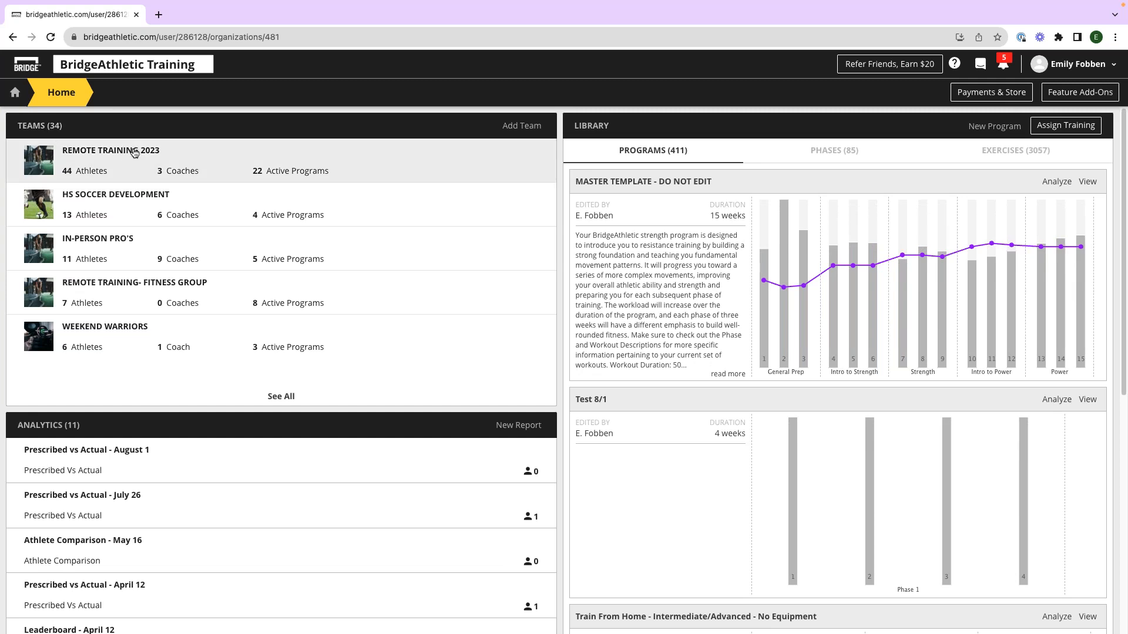
left_click(205, 176)
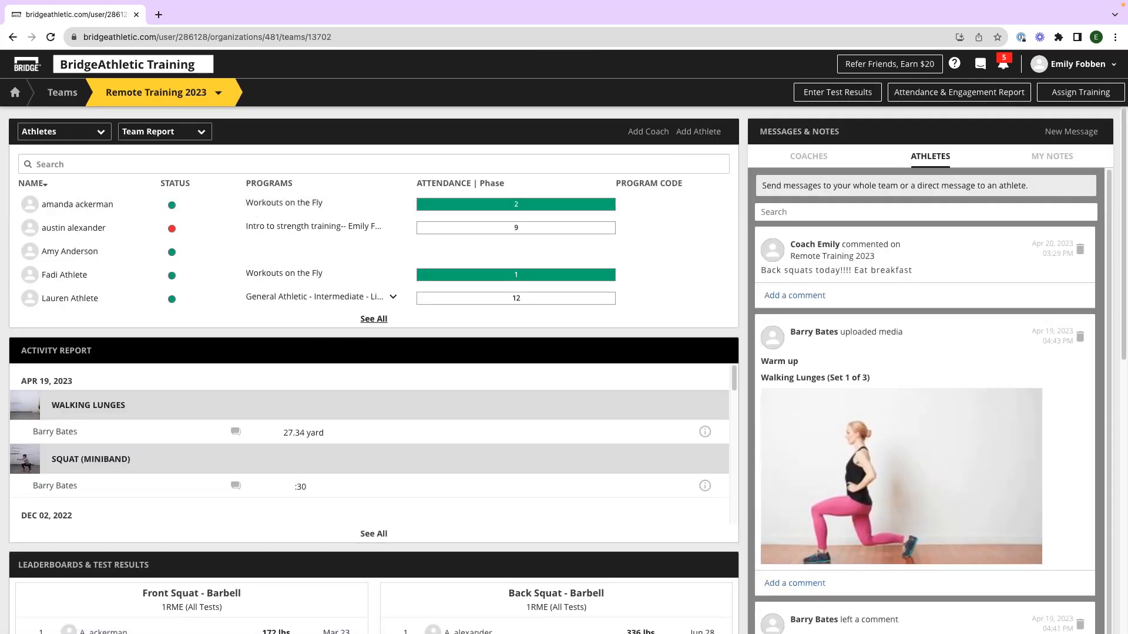
left_click(372, 322)
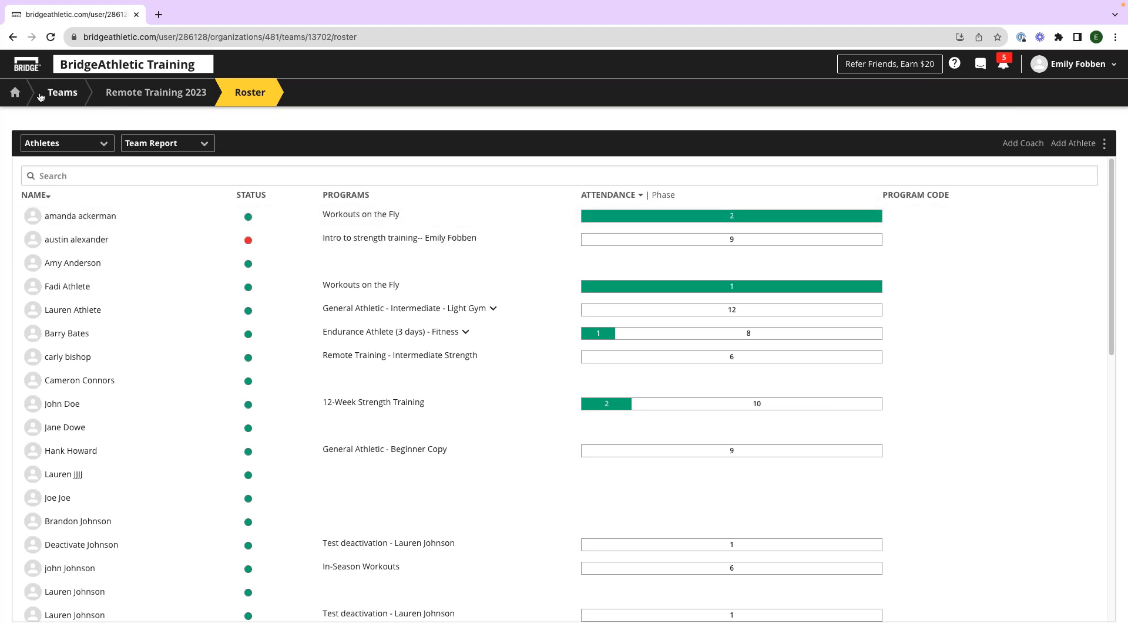
left_click(151, 93)
left_click(87, 98)
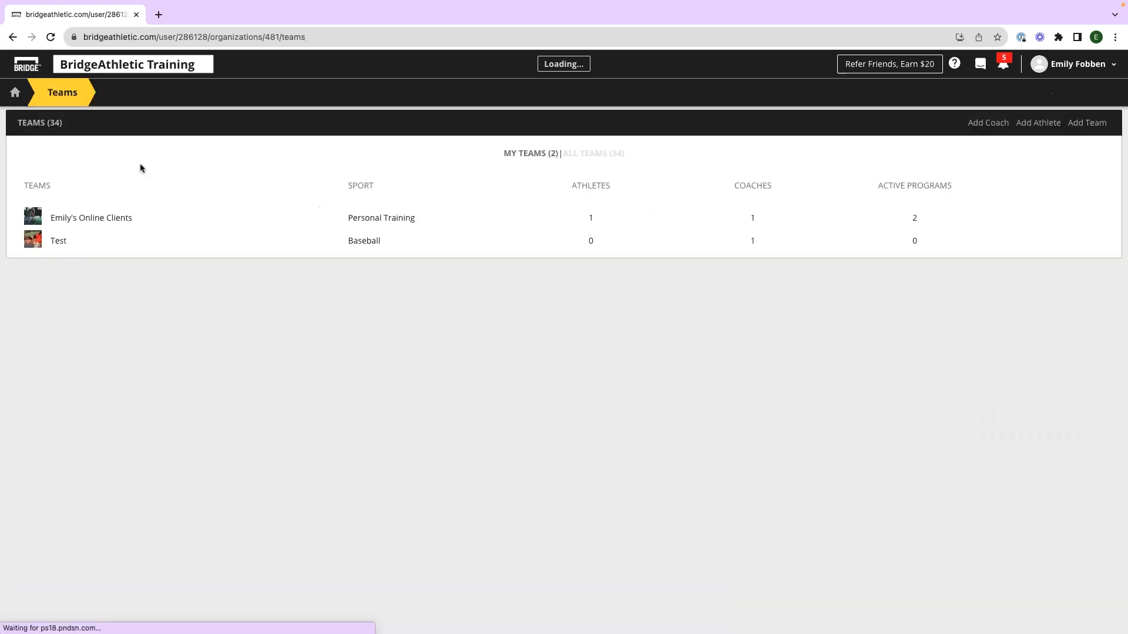
Step: Open the organization's full members list from the home dashboard and view the edit options for athlete 01
left_click(14, 92)
scroll(51, 357, "down", 6)
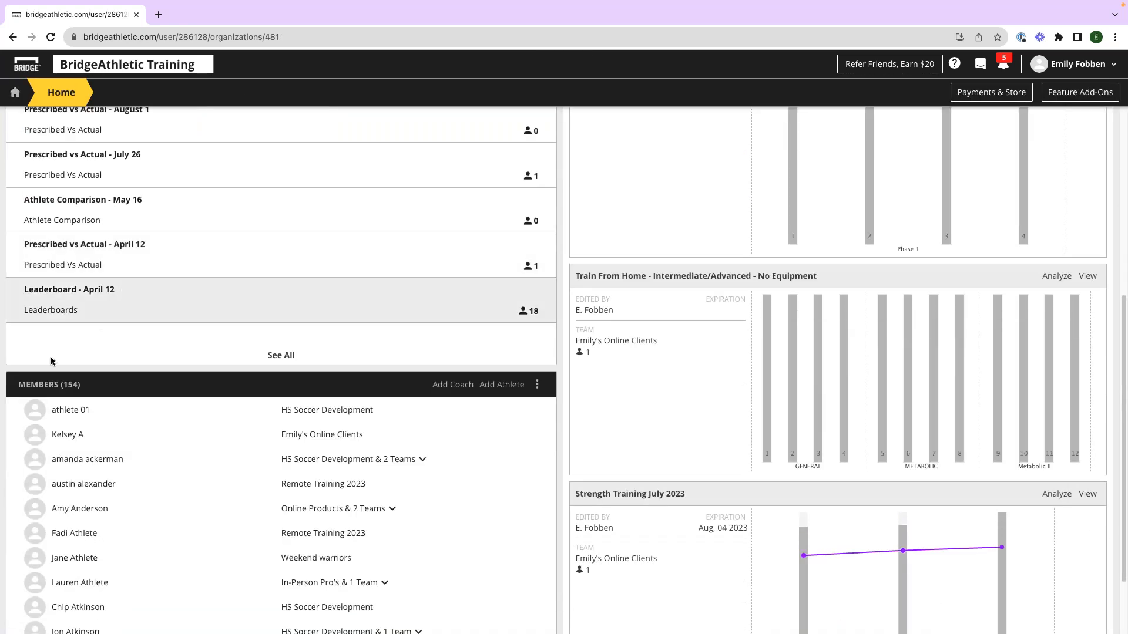
left_click(70, 392)
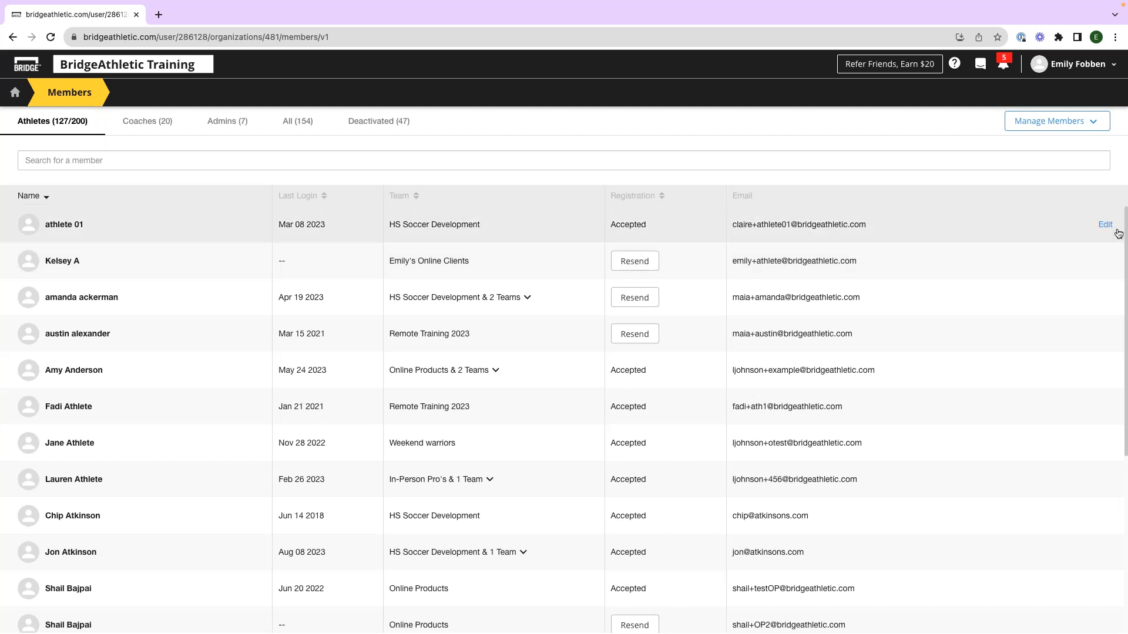
left_click(1108, 227)
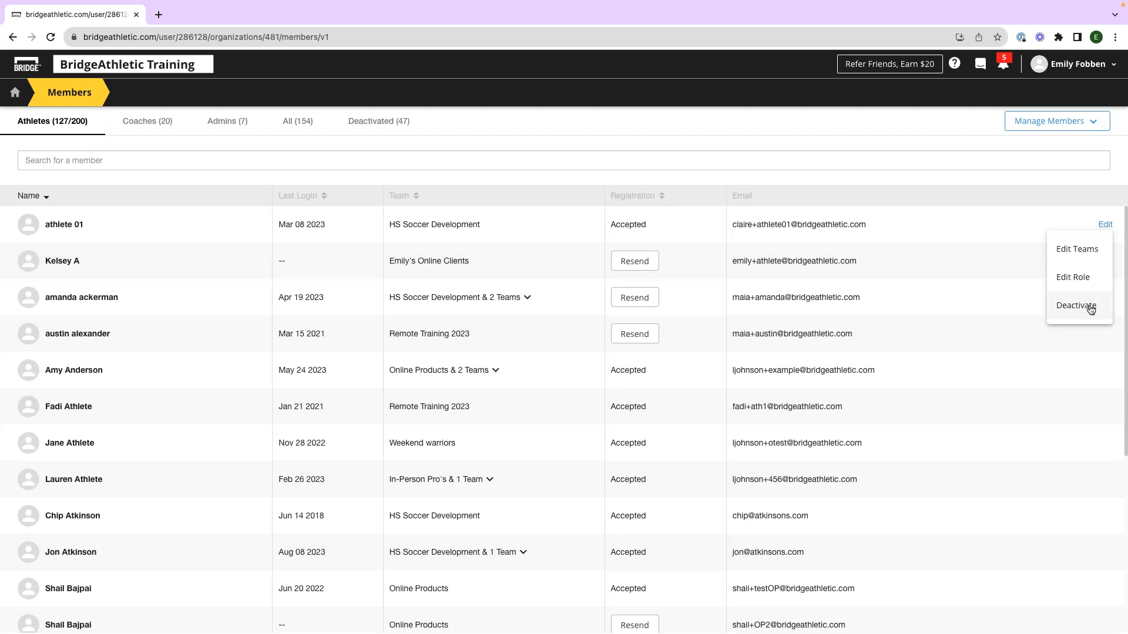
left_click(904, 137)
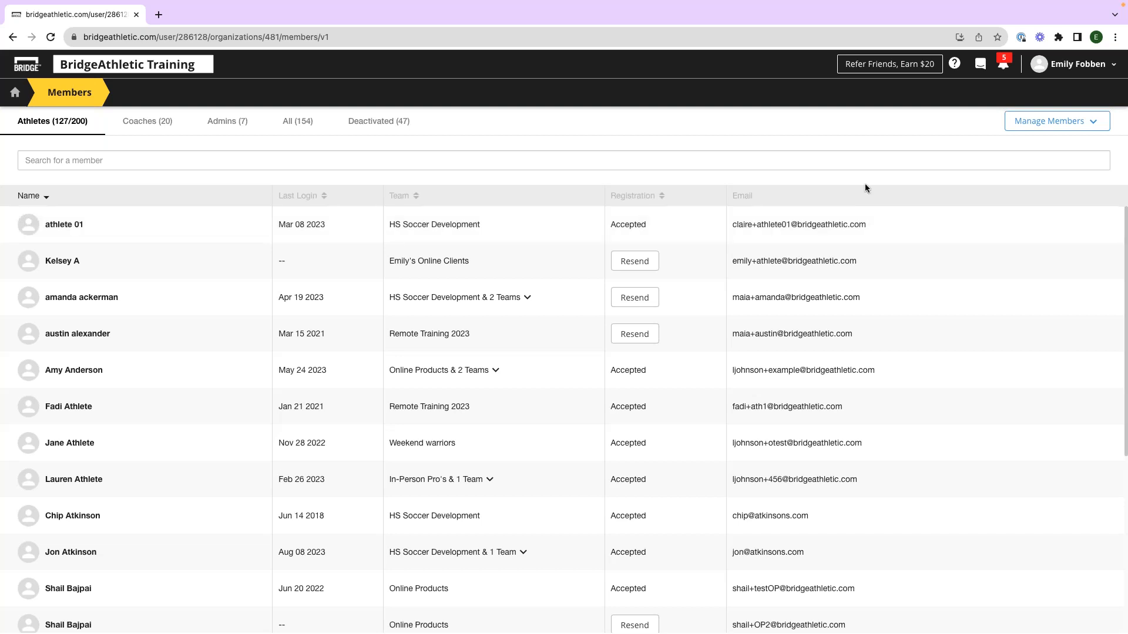
Step: Deactivate the member athlete 01 and close the success notice
left_click(1103, 226)
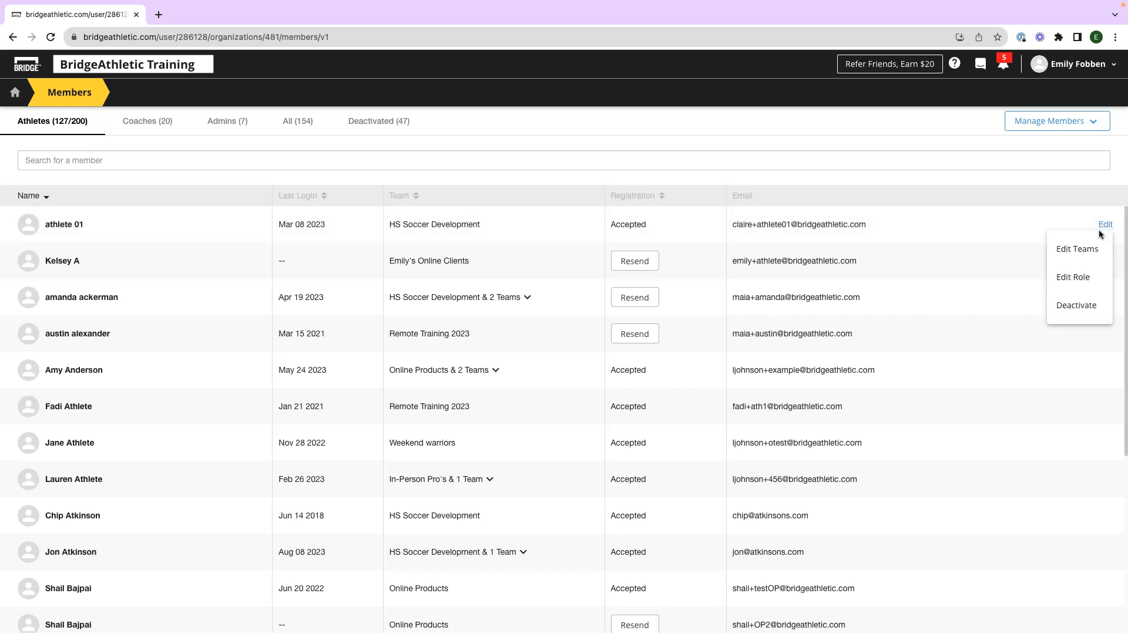
left_click(1067, 319)
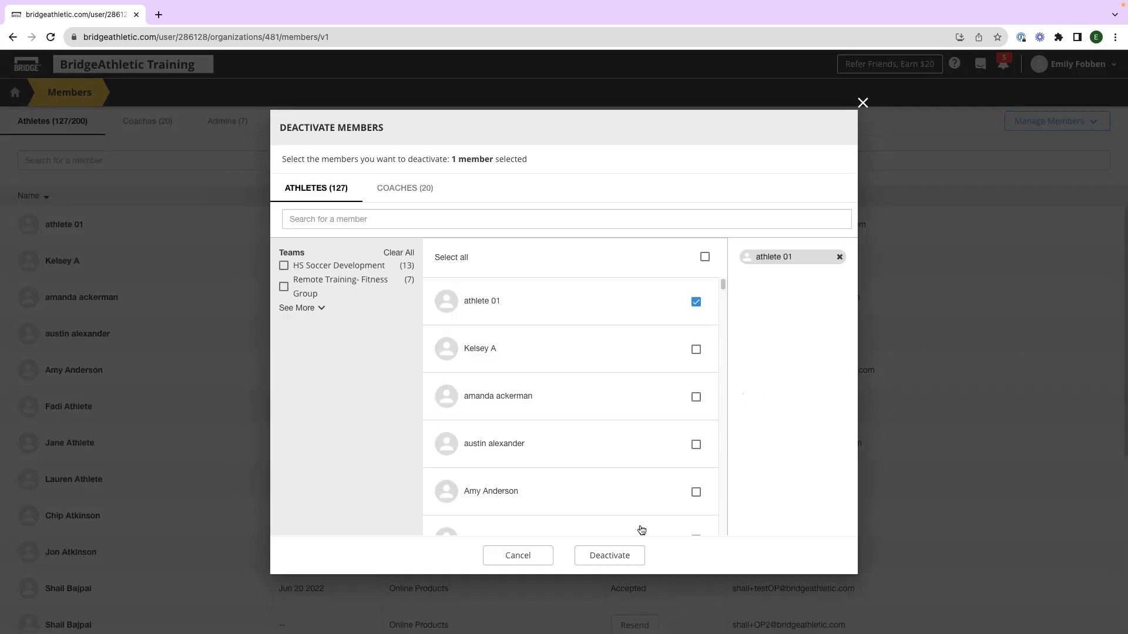
left_click(623, 563)
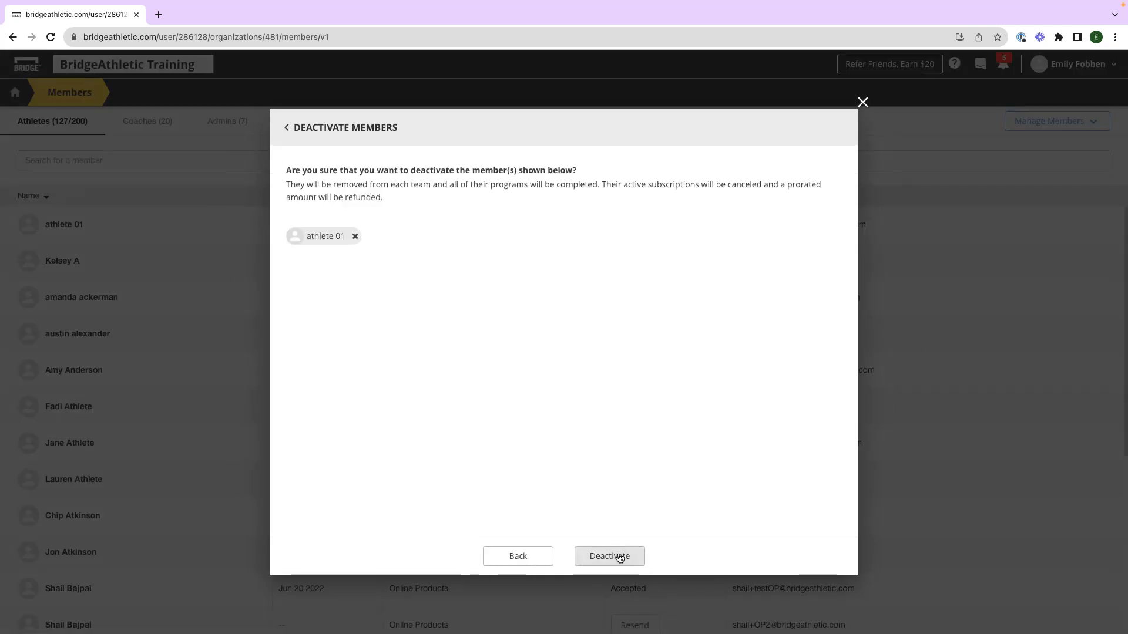
left_click(620, 557)
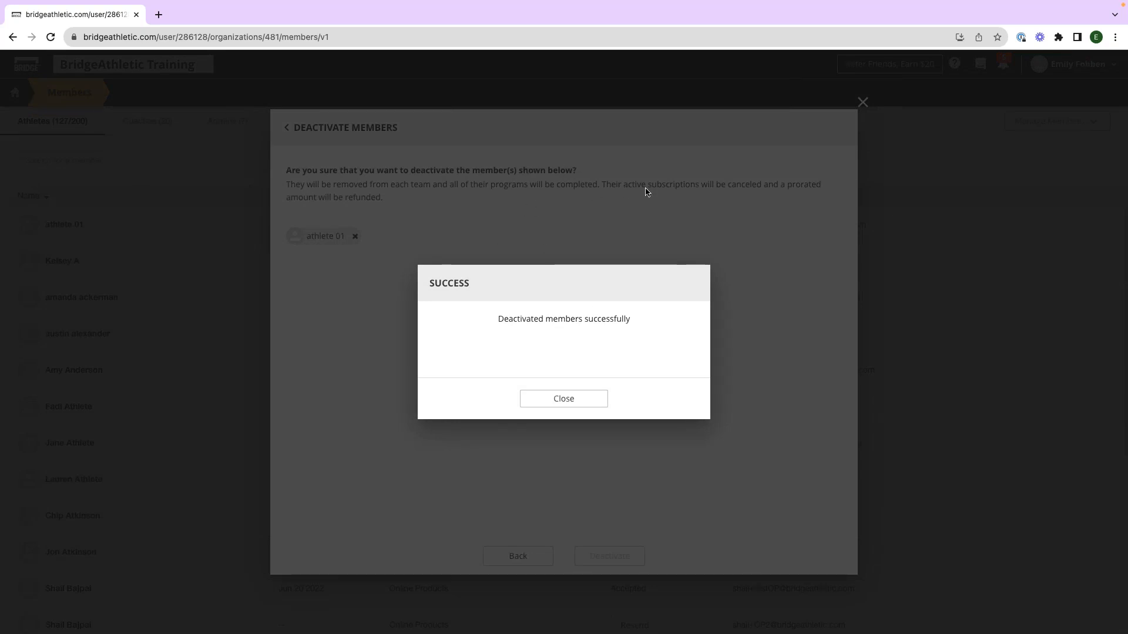
left_click(564, 399)
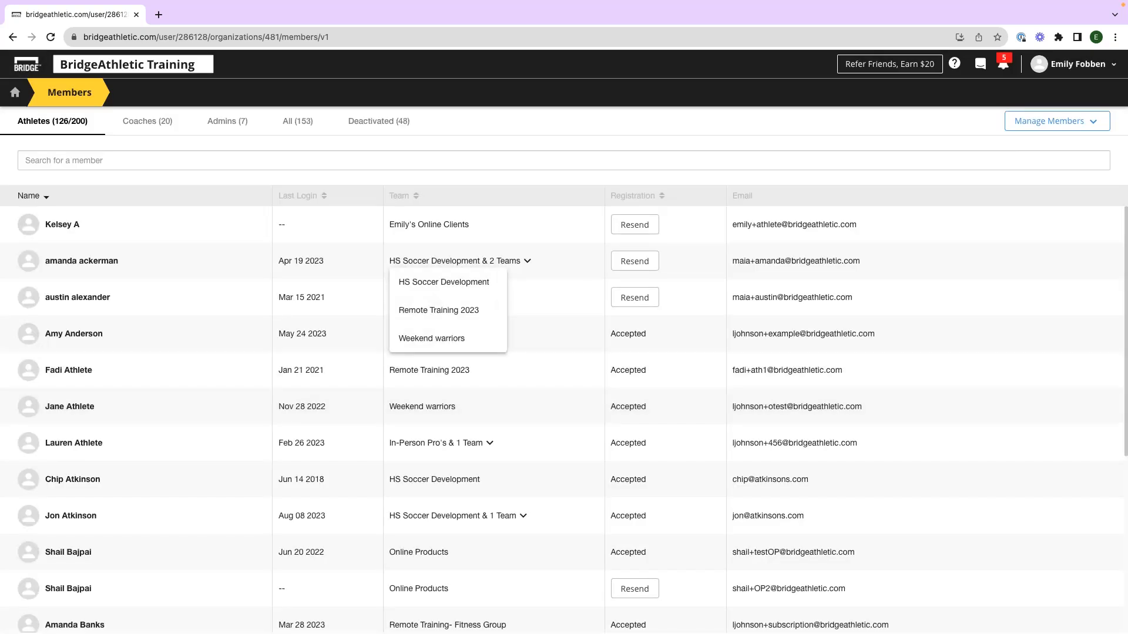
Step: Reactivate the membership of athlete 01 from the deactivated members list
left_click(363, 122)
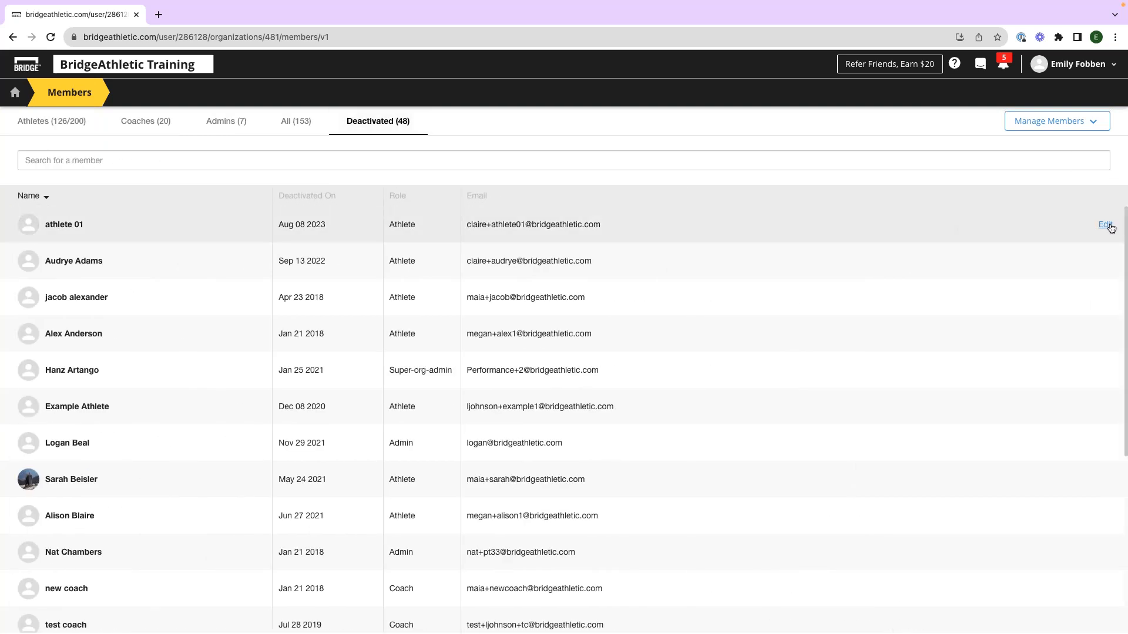
left_click(1106, 225)
left_click(1094, 250)
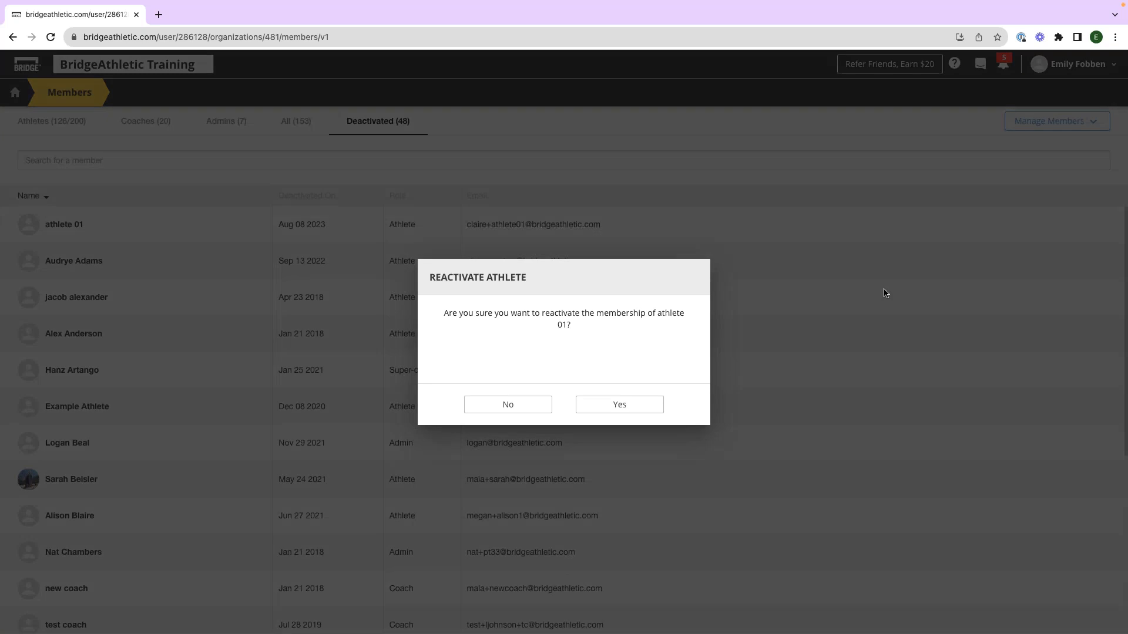
left_click(636, 404)
left_click(564, 397)
Step: View the members list by category: athletes, coaches, admins and all members
left_click(51, 119)
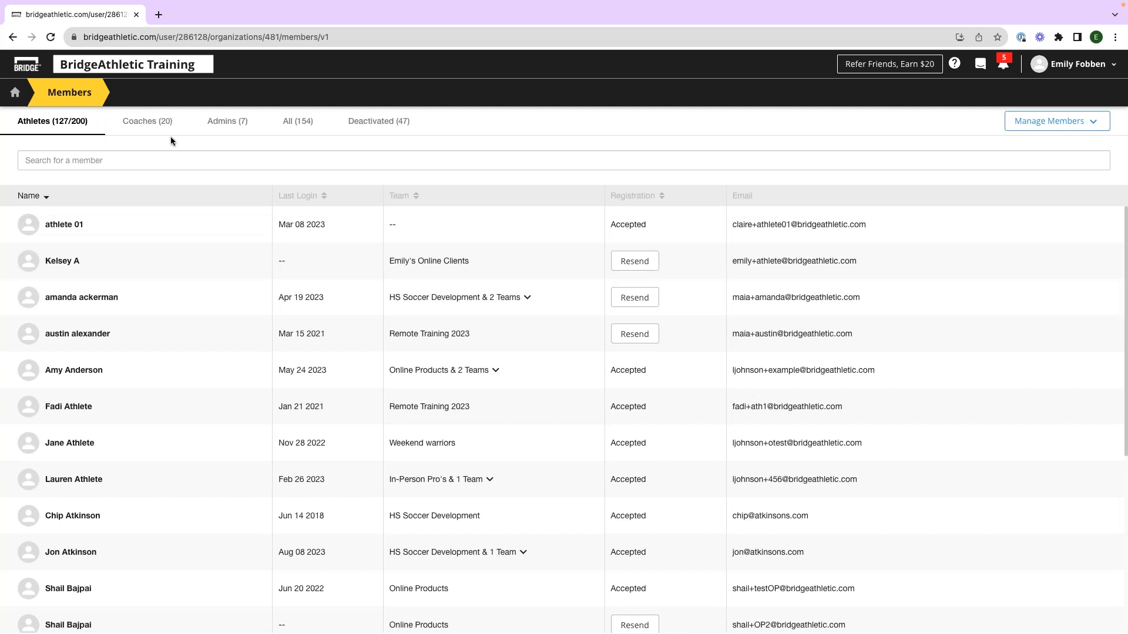
left_click(160, 125)
left_click(234, 130)
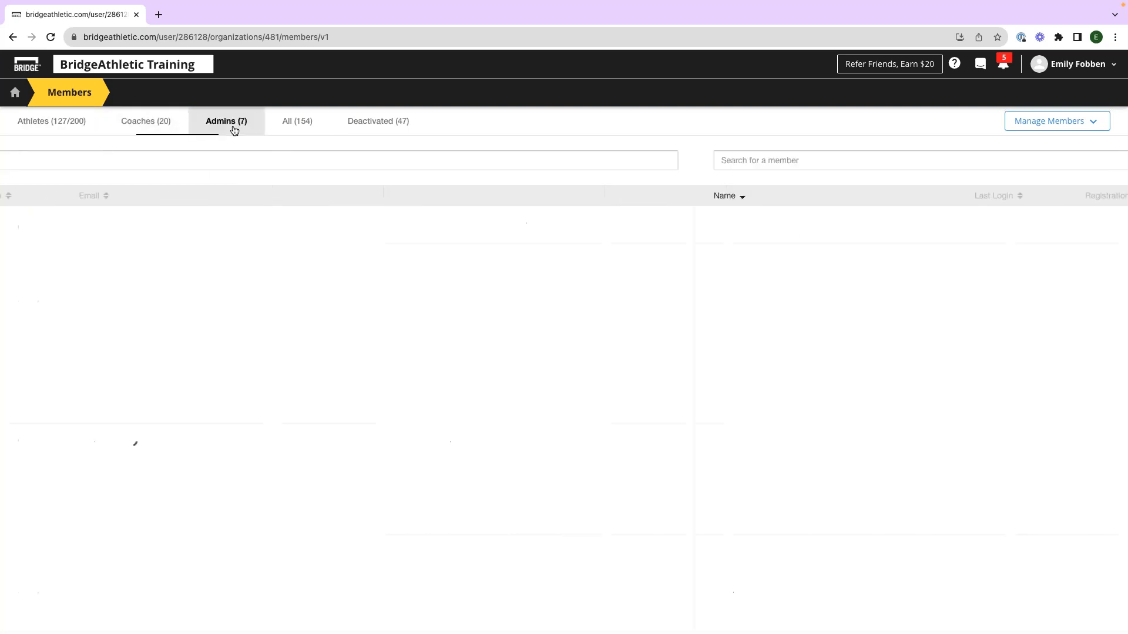
left_click(302, 121)
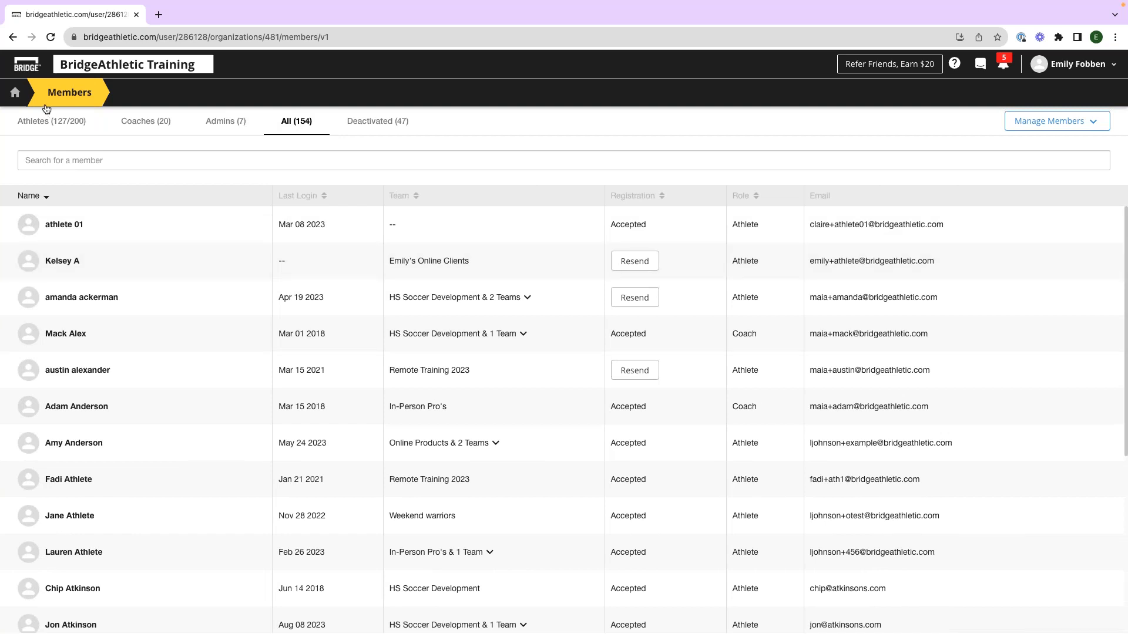
Step: Return to the home dashboard and look through its analytics reports, members and program library sections
left_click(15, 93)
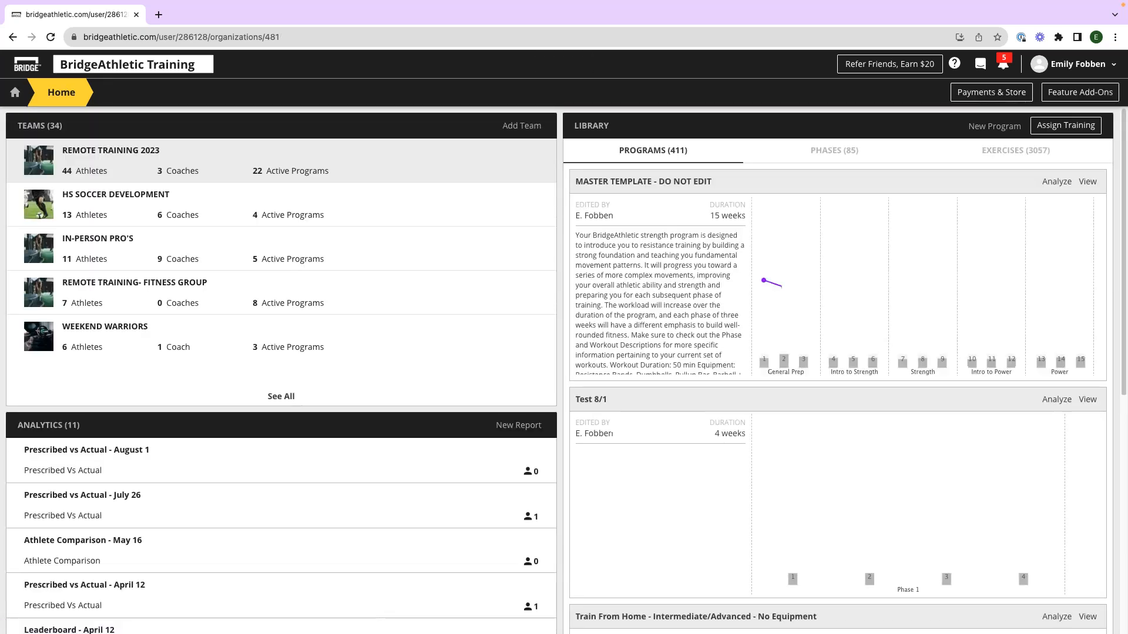
scroll(339, 294, "down", 3)
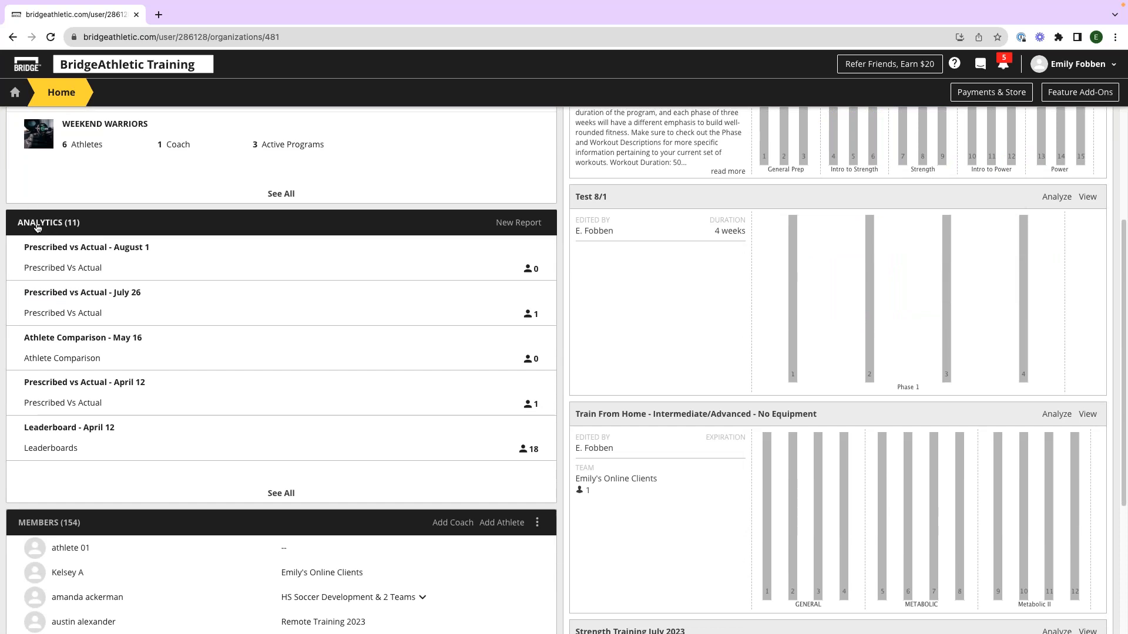
left_click(517, 223)
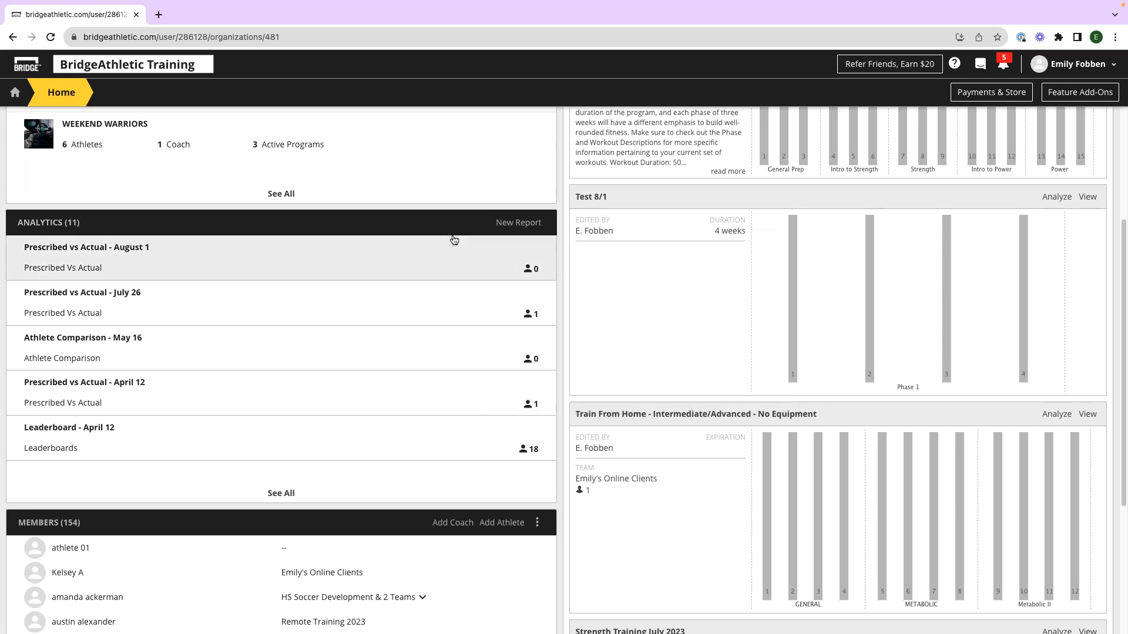
scroll(452, 246, "down", 4)
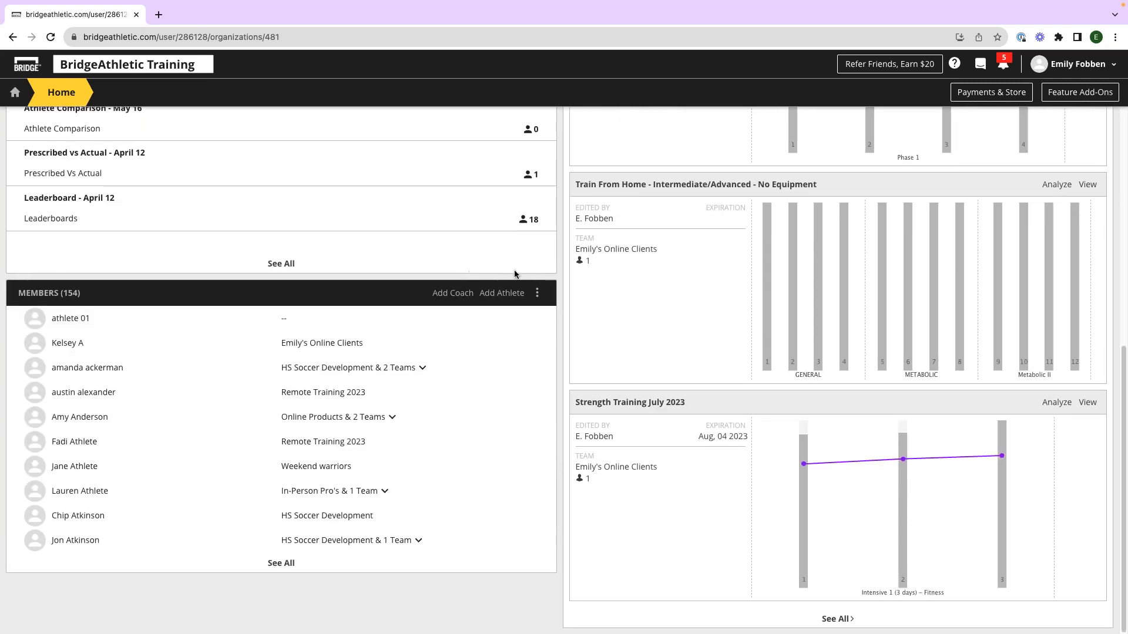
scroll(519, 268, "up", 7)
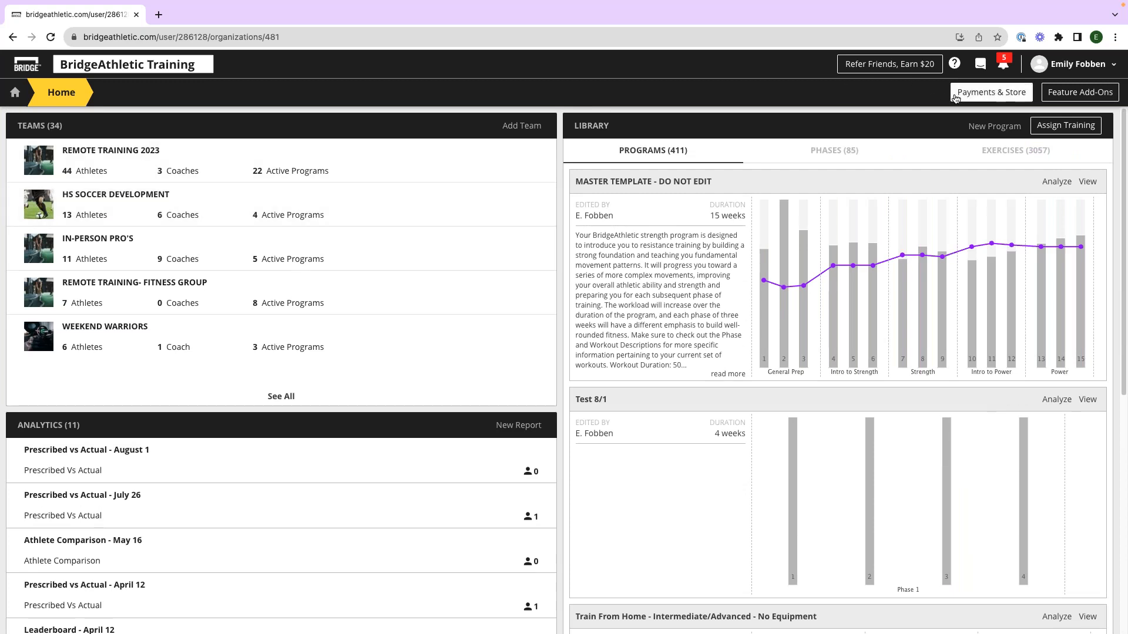
Step: Open the organization's Payments & Store area and view its product list and store setup page
left_click(1011, 95)
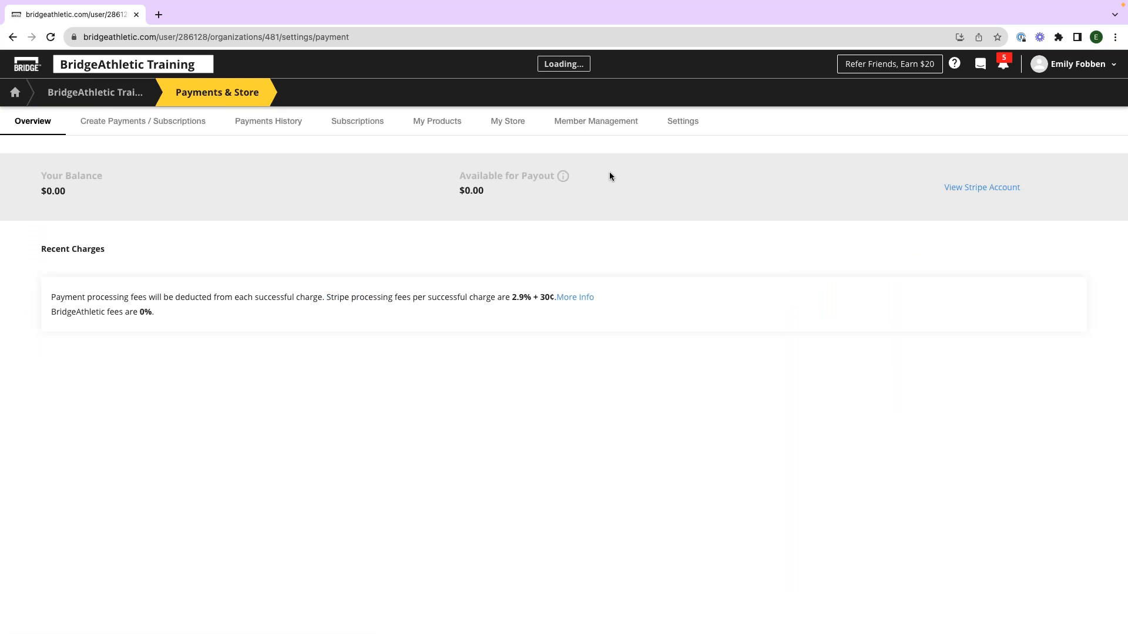
left_click(416, 128)
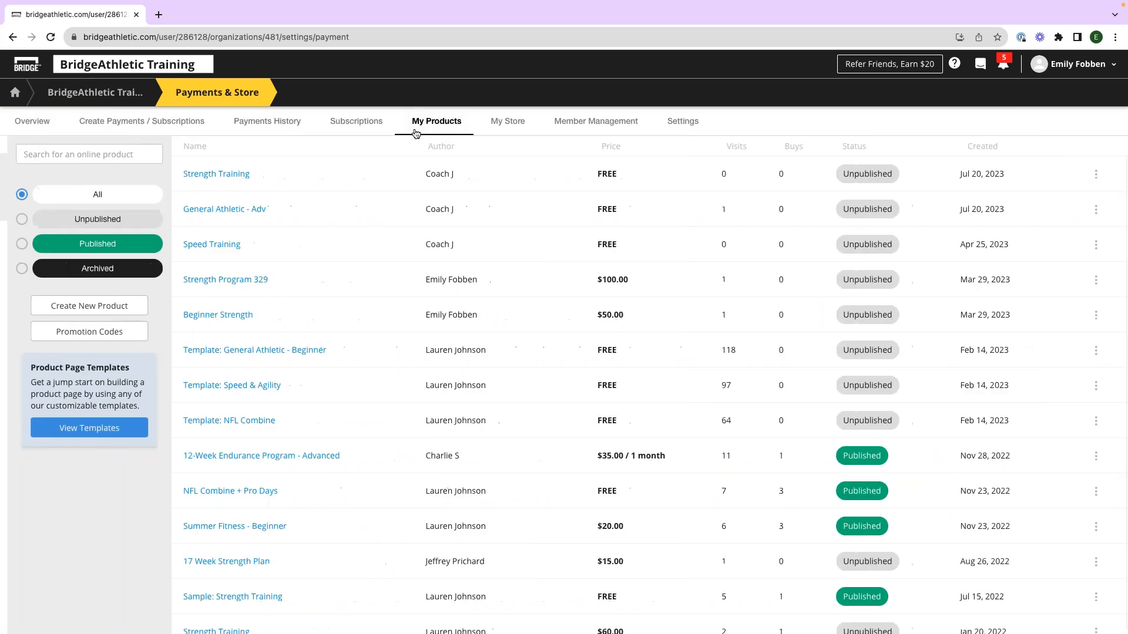
left_click(490, 123)
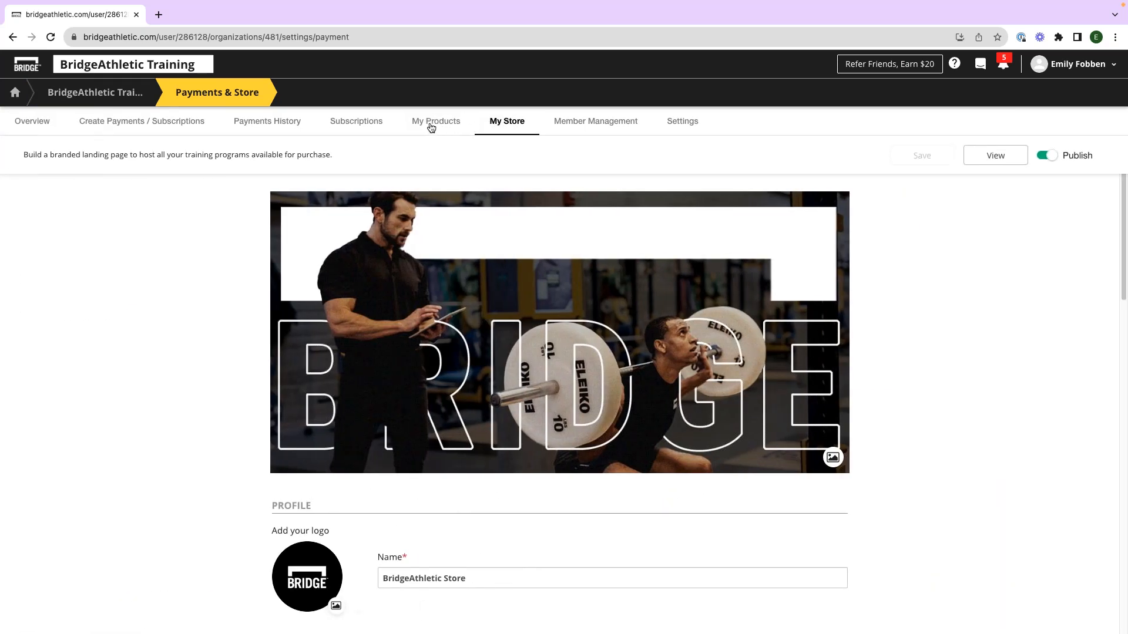
Step: View the published BridgeAthletic Store page and look through all the training products and their prices
left_click(980, 163)
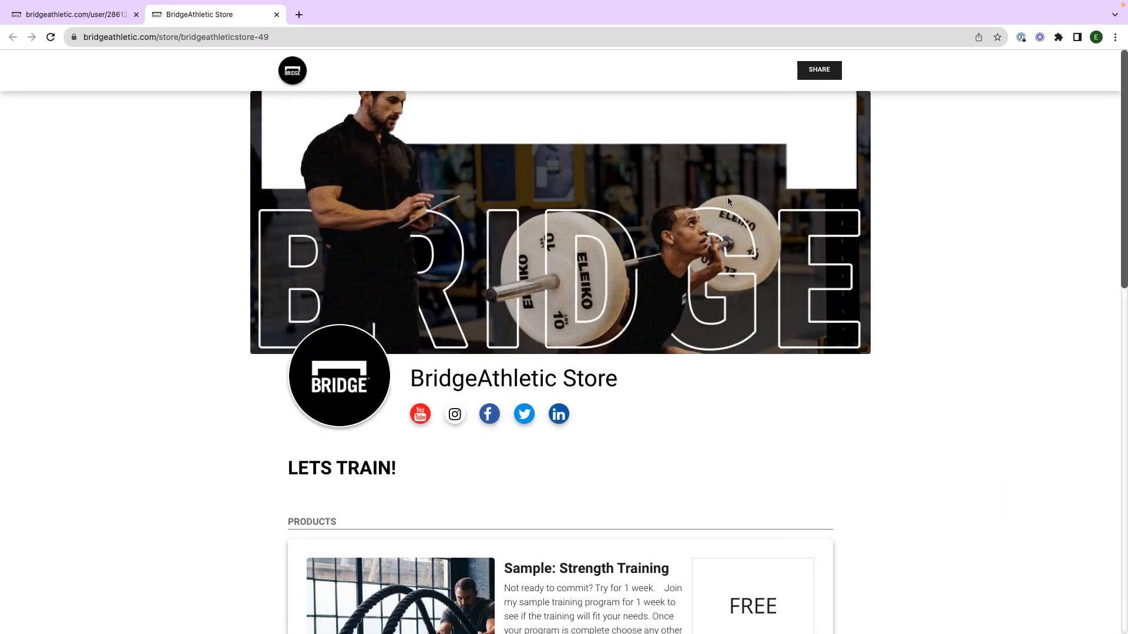
scroll(510, 203, "down", 5)
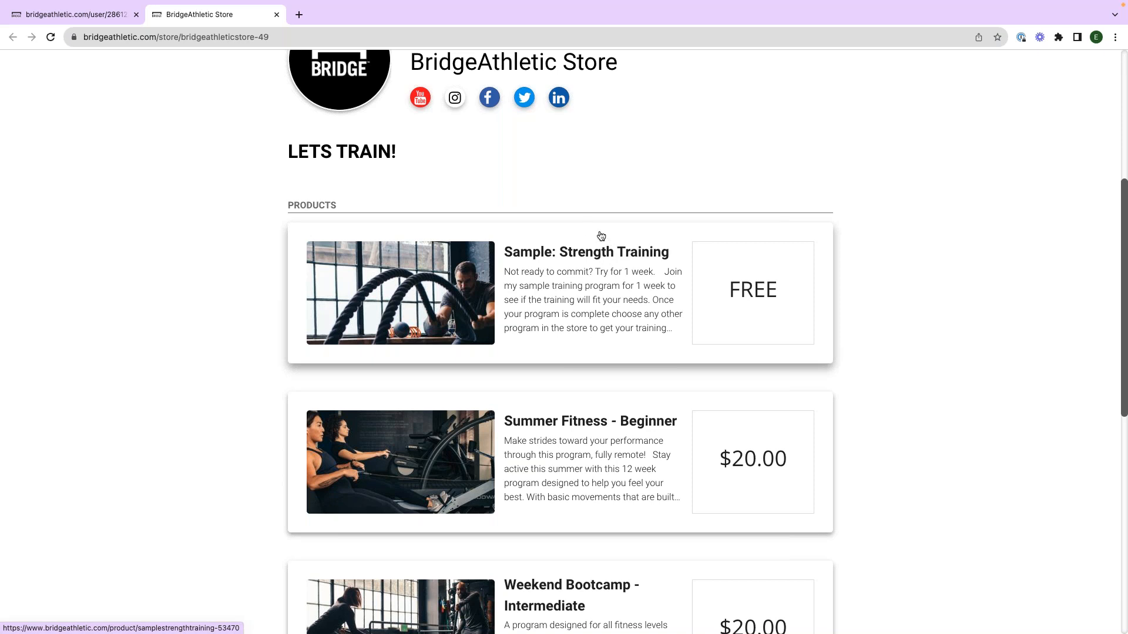
scroll(578, 185, "down", 1)
scroll(578, 189, "down", 1)
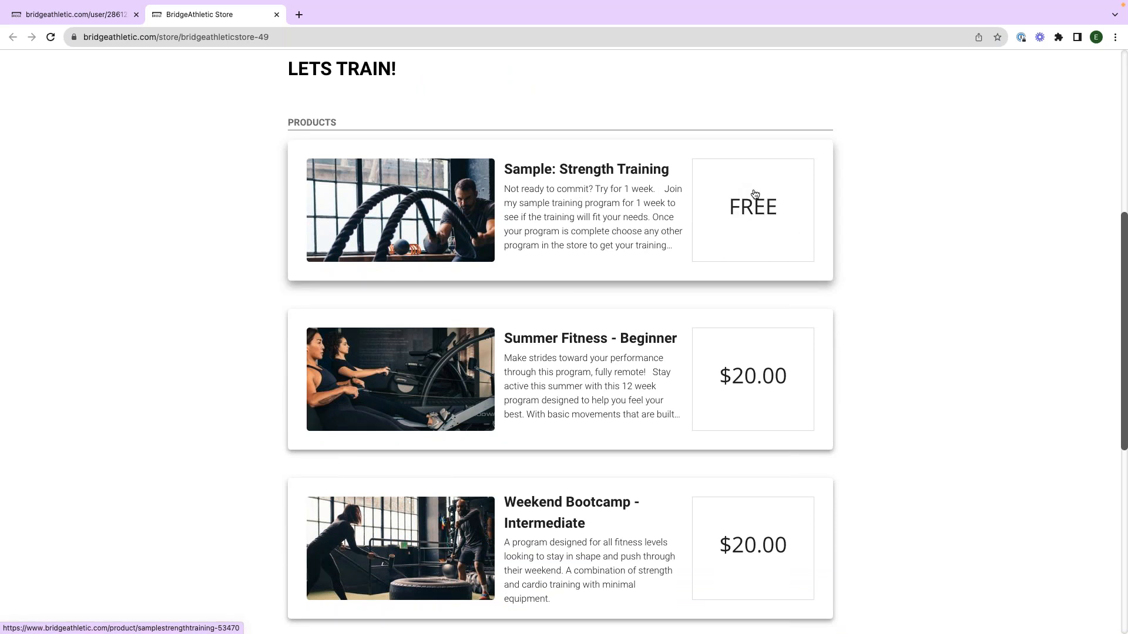
scroll(799, 182, "down", 1)
scroll(778, 202, "down", 1)
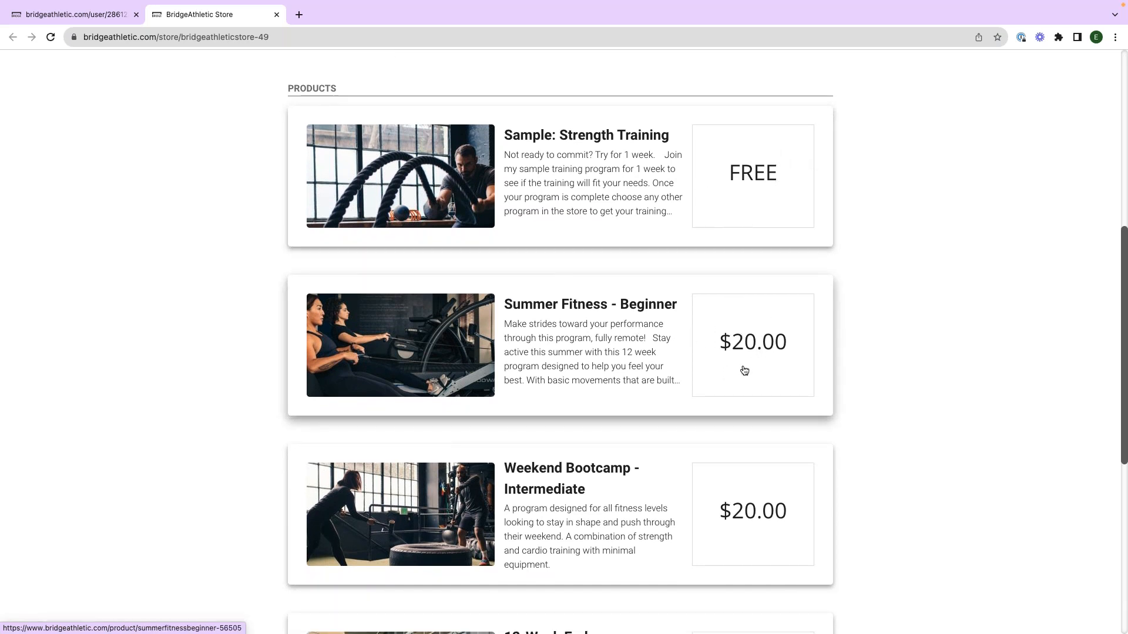
scroll(747, 278, "down", 5)
scroll(747, 278, "down", 2)
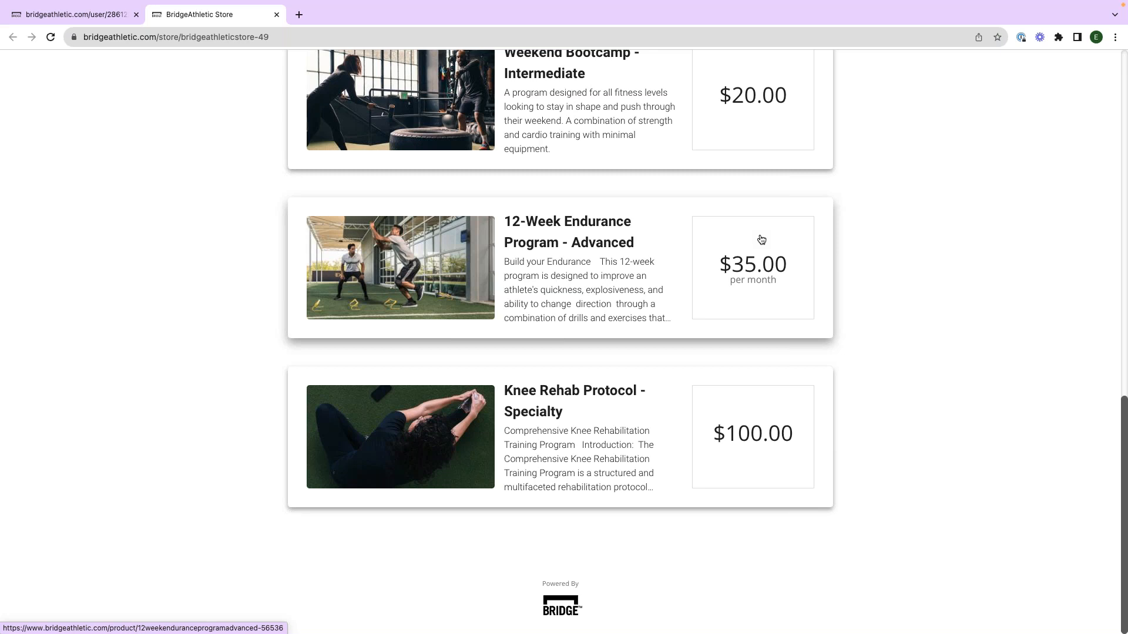
Step: Open the 12-Week Endurance Program - Advanced product, view its sharing options and read through its description
left_click(650, 256)
left_click(848, 72)
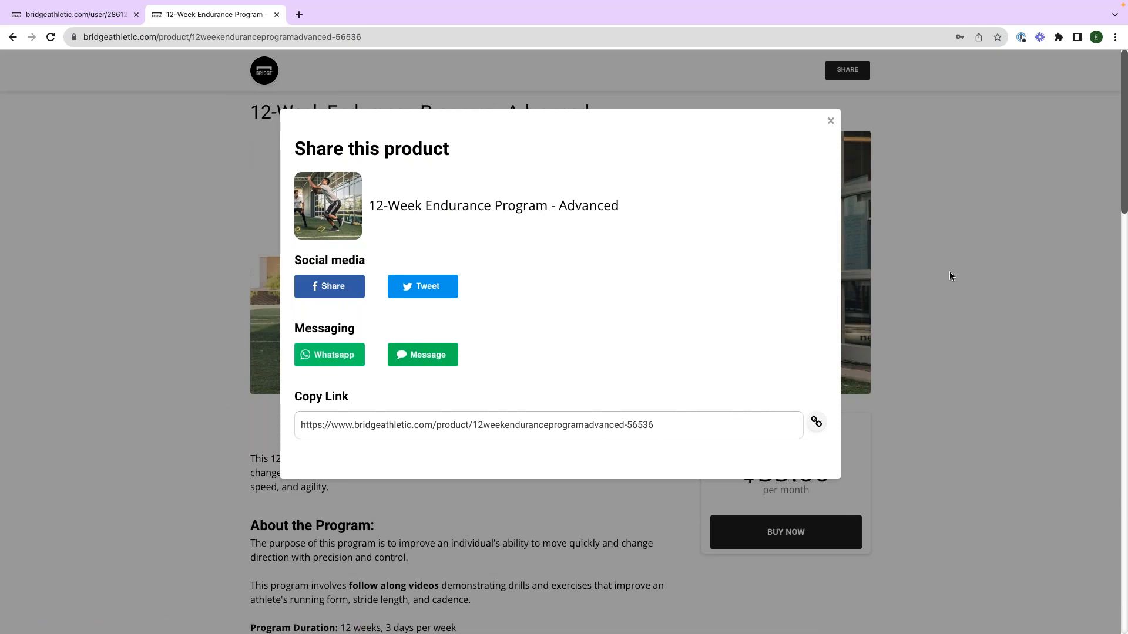
left_click(830, 121)
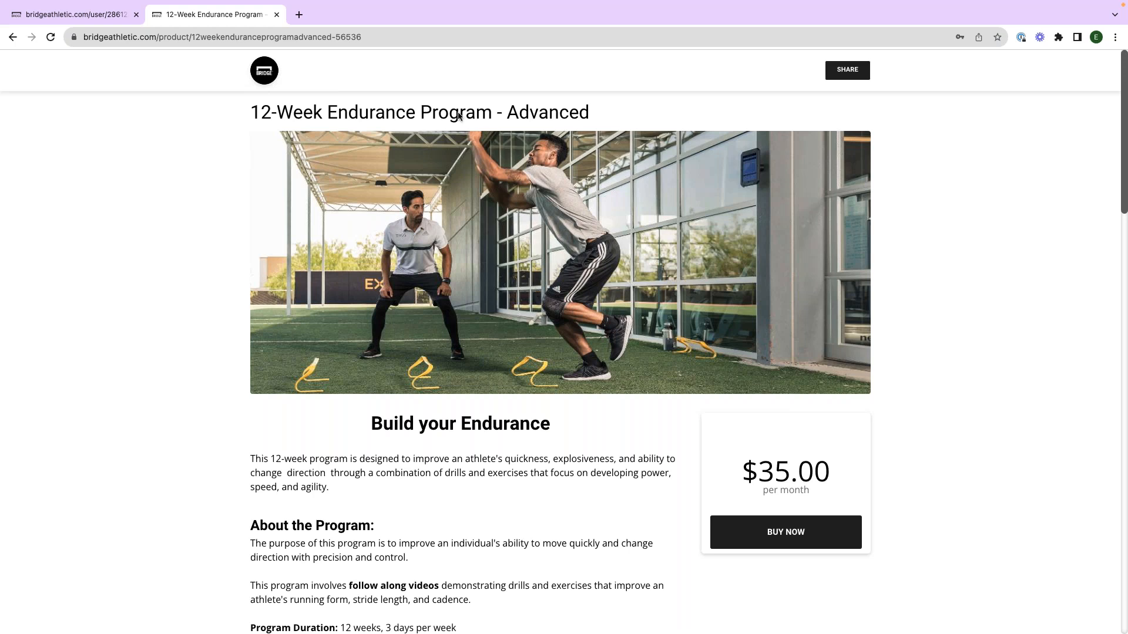
scroll(461, 197, "down", 9)
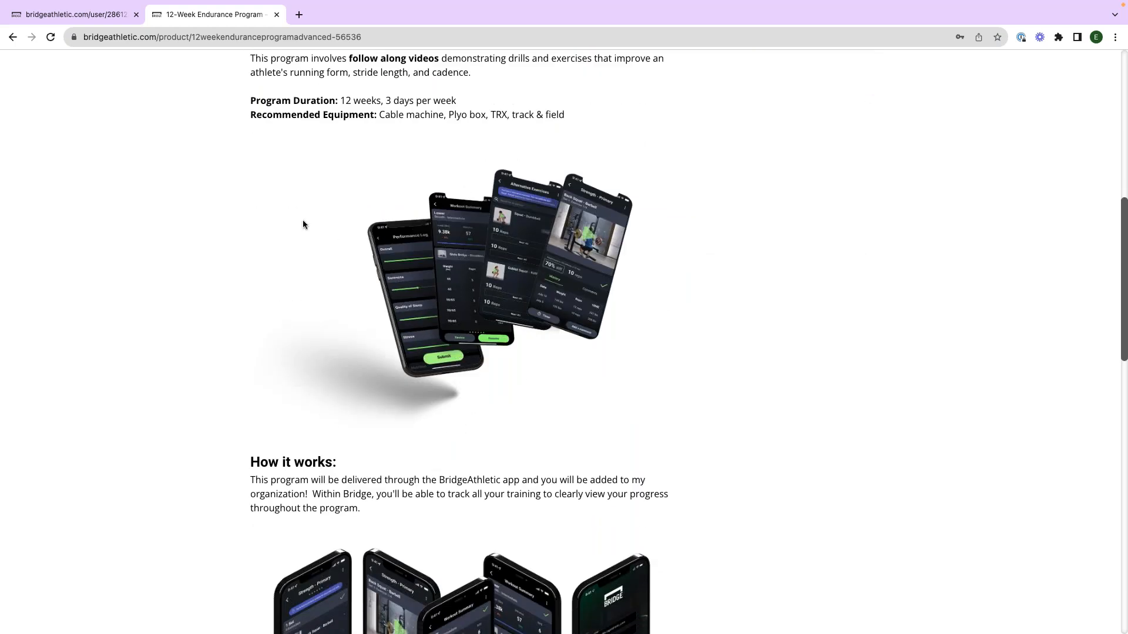
scroll(303, 224, "up", 9)
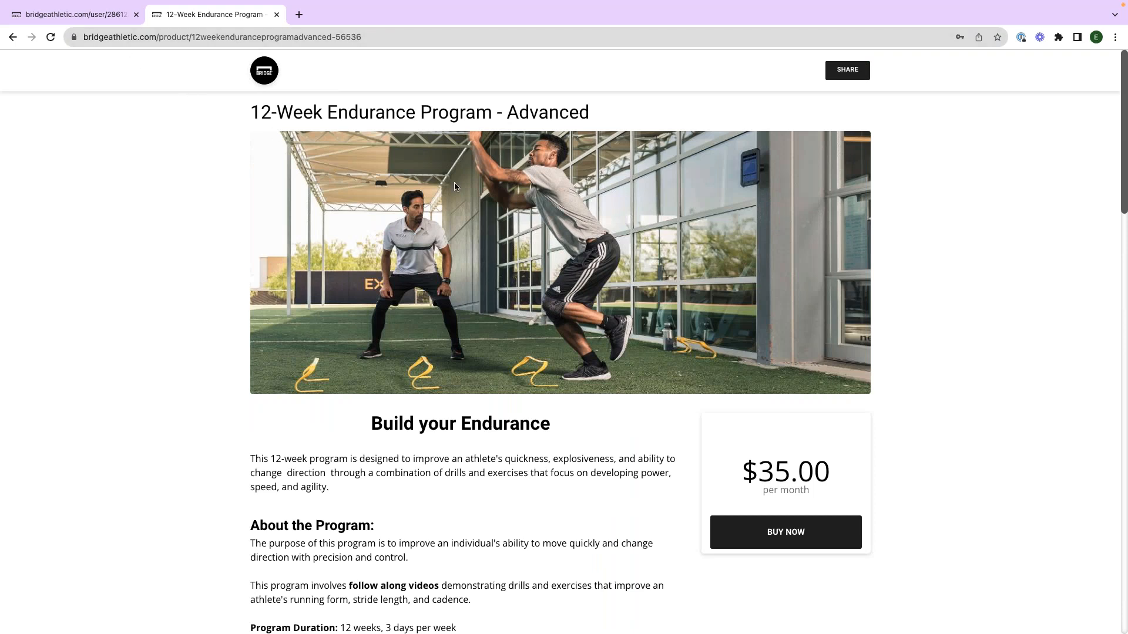
Step: Close the public store page and review the product list, payments history and payments overview
left_click(276, 15)
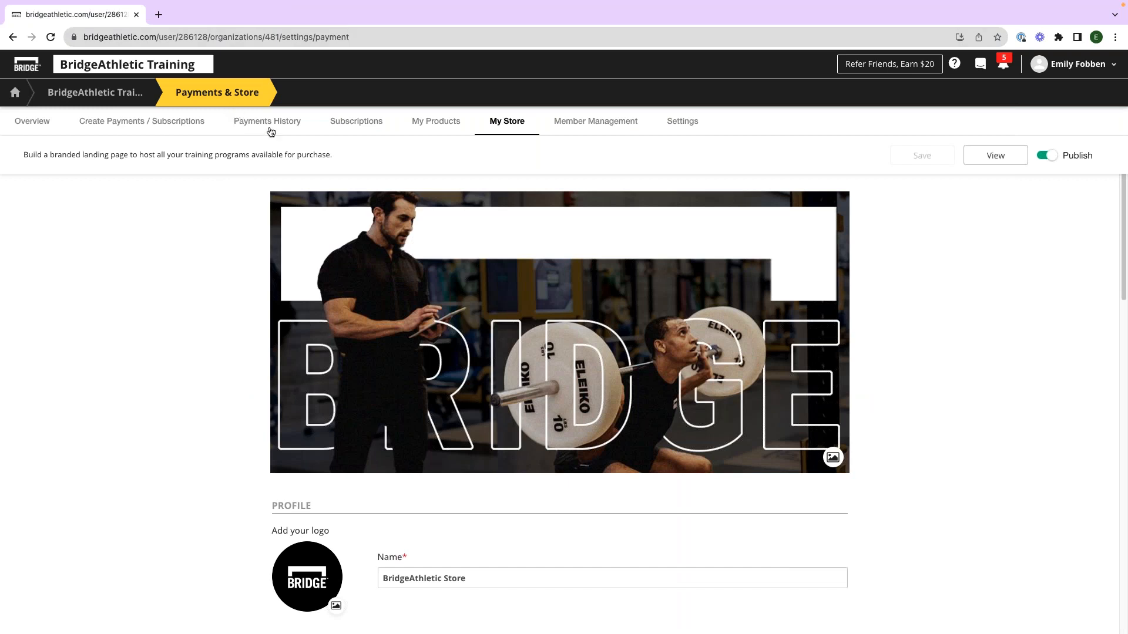
left_click(450, 122)
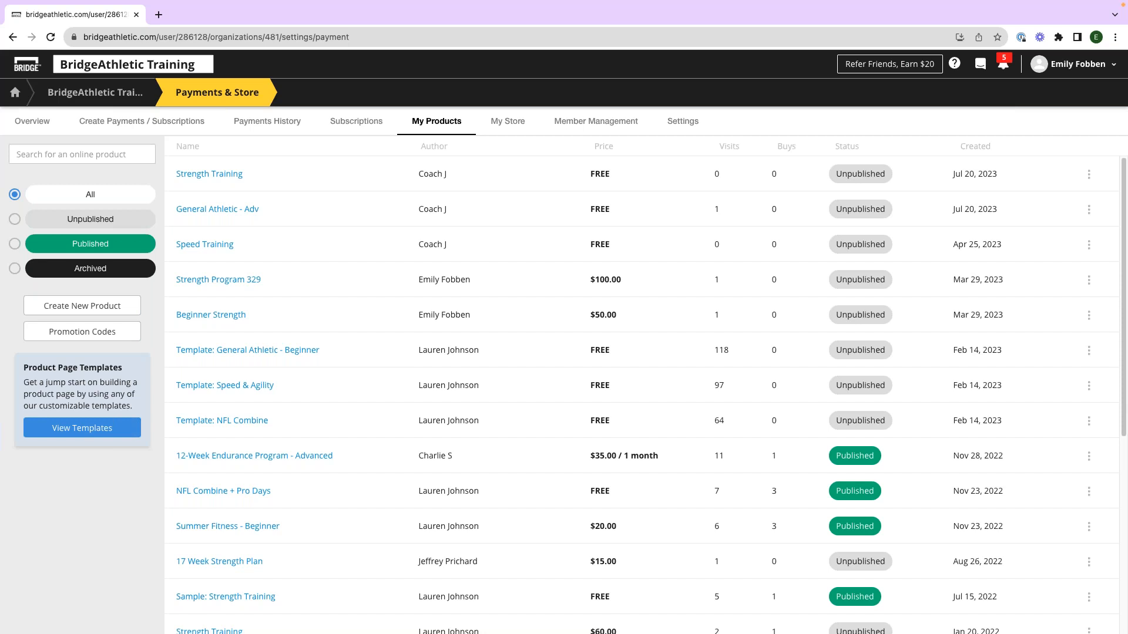
left_click(253, 122)
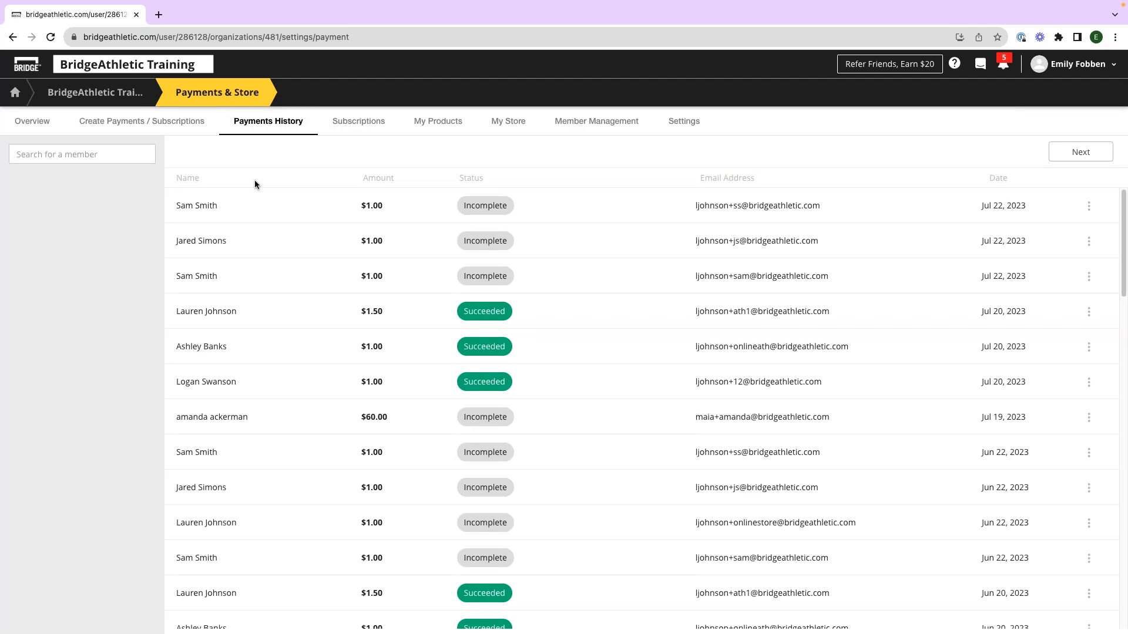
left_click(43, 123)
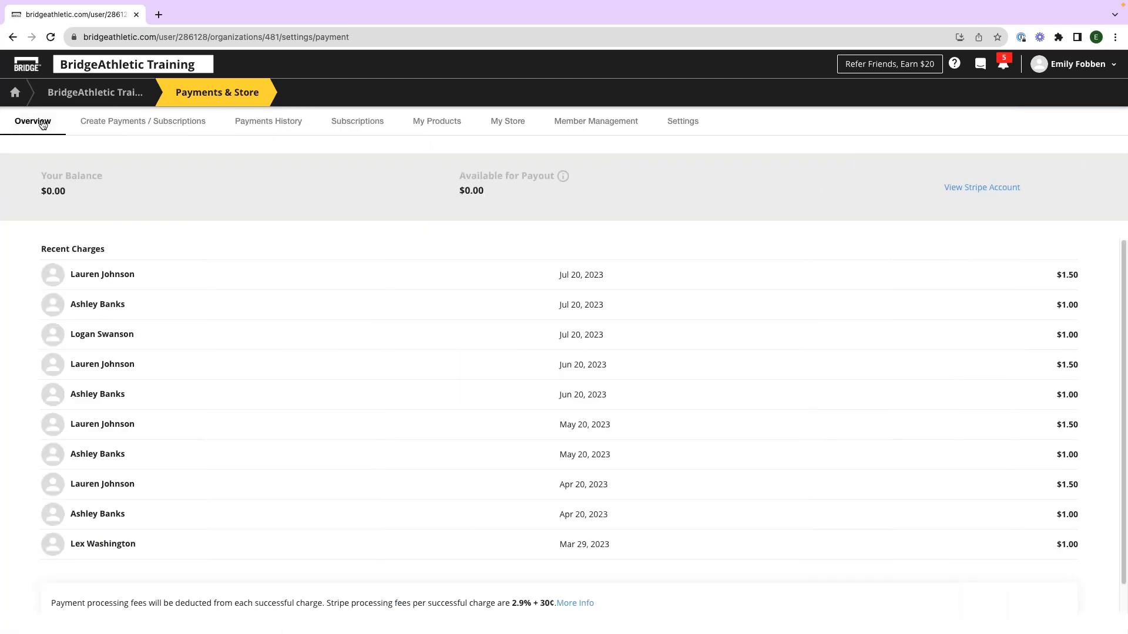
Step: Return to the organization home, open the program library and include Completed programs in the status filter
left_click(129, 99)
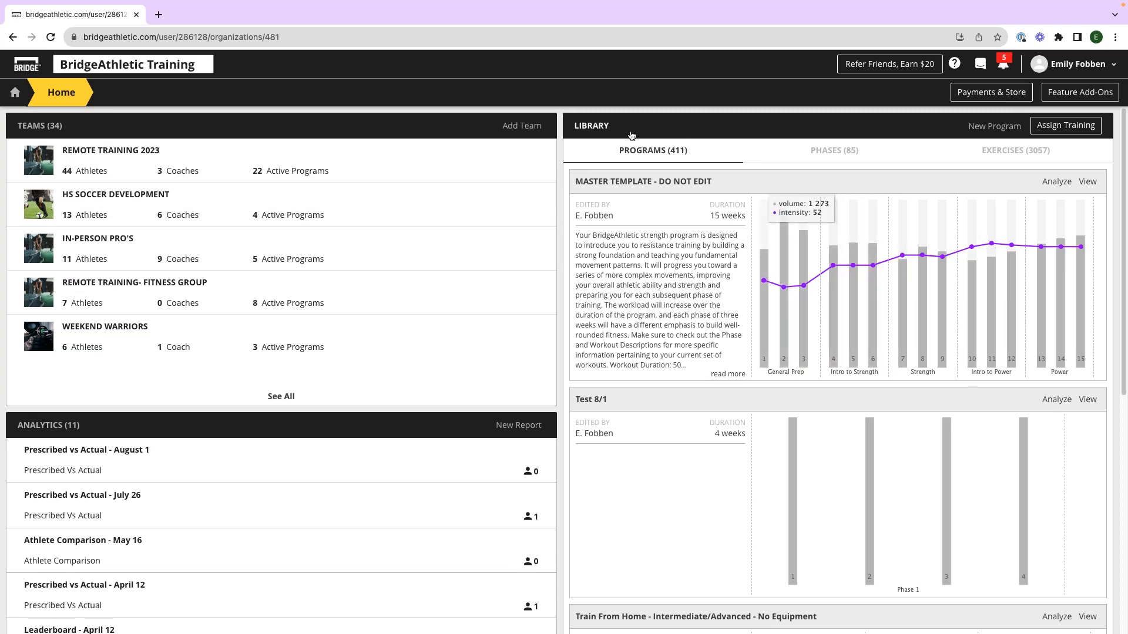
left_click(599, 127)
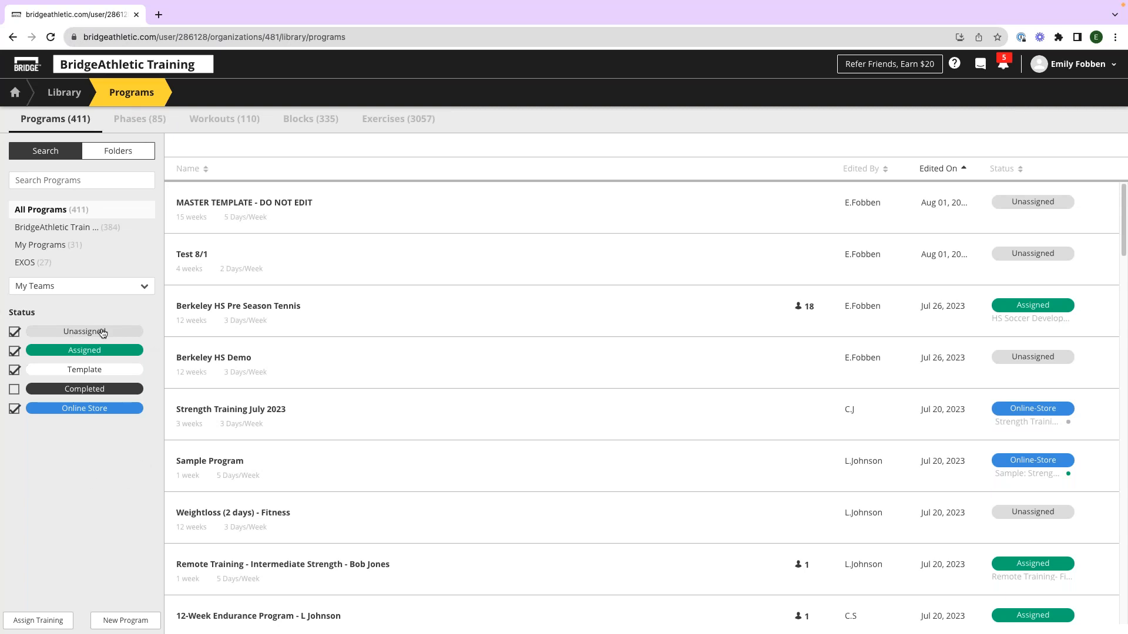
left_click(14, 390)
Step: Open the Test 8/1 program, view its available actions and return to the programs list
left_click(391, 280)
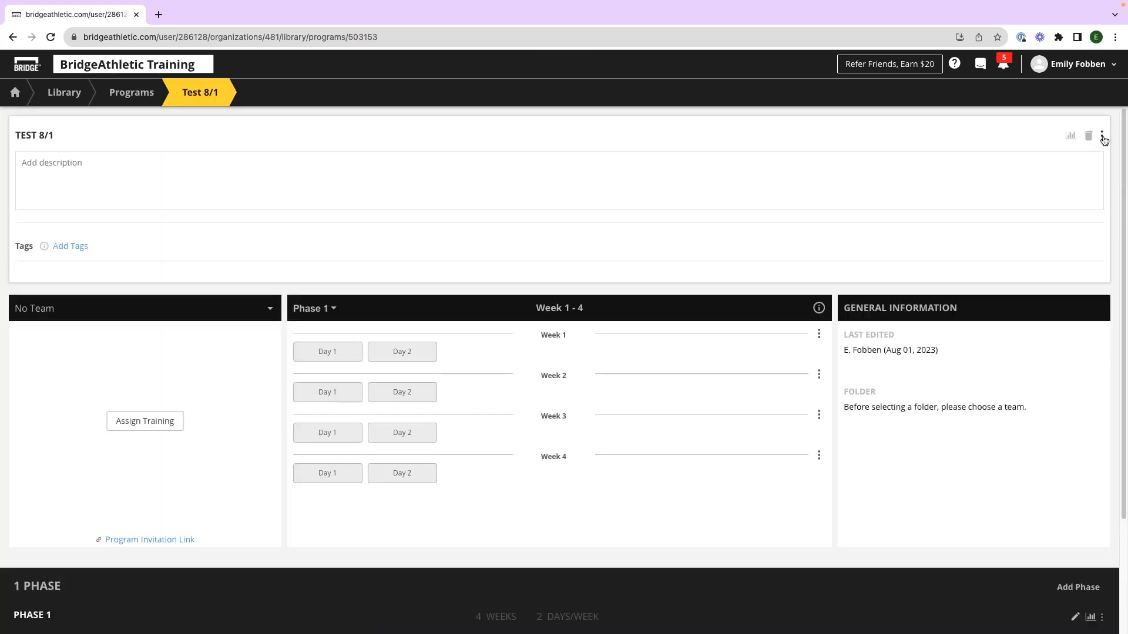
left_click(1102, 135)
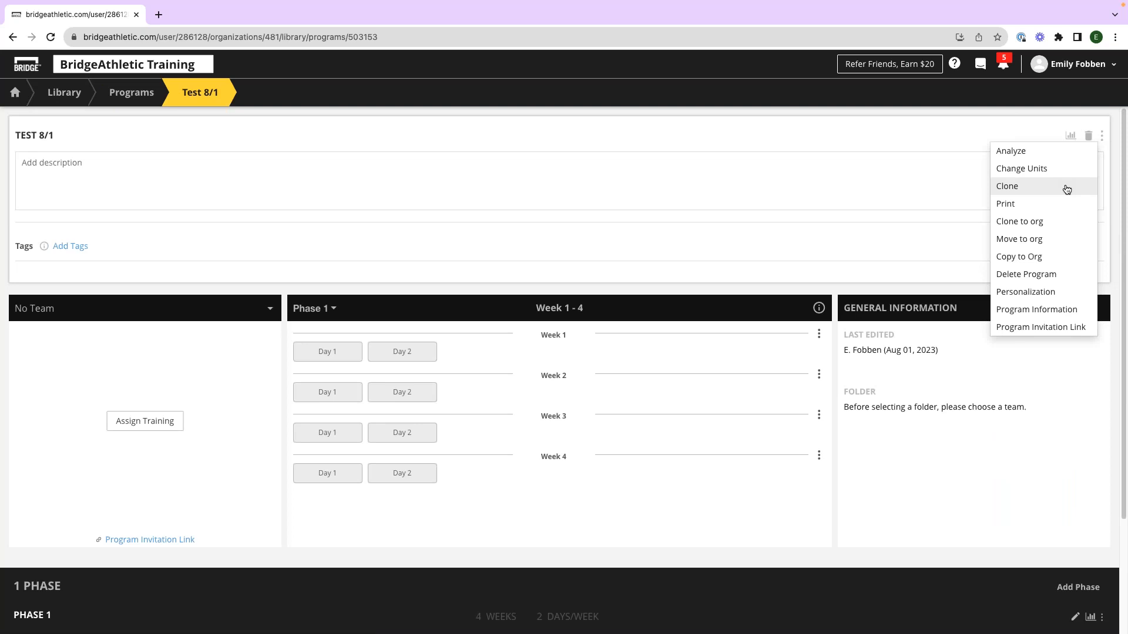
left_click(893, 170)
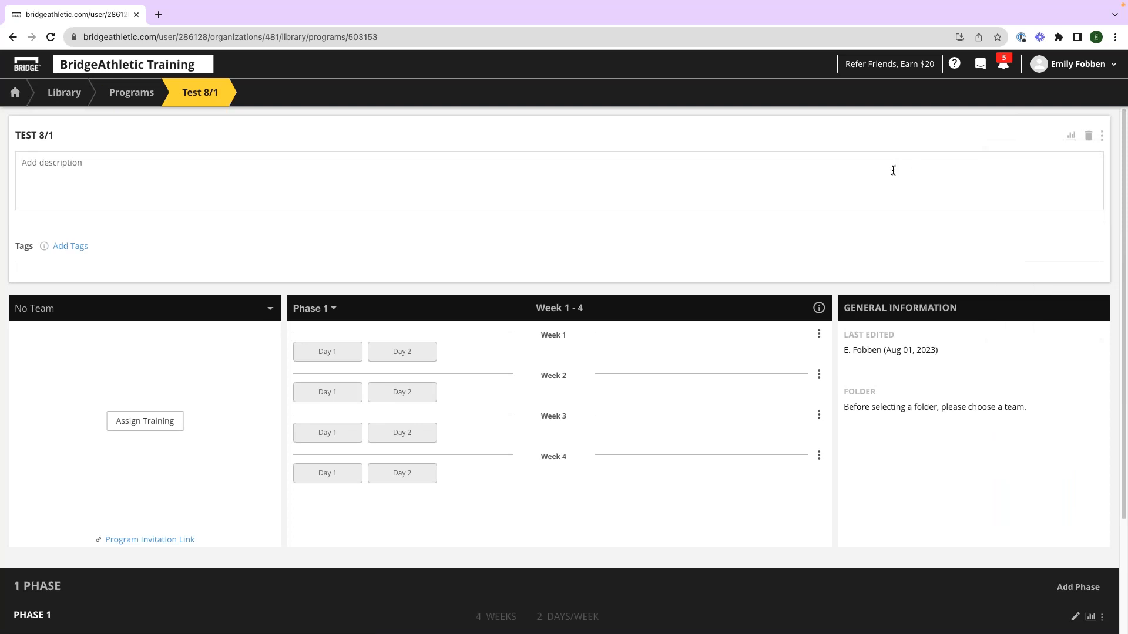
left_click(131, 93)
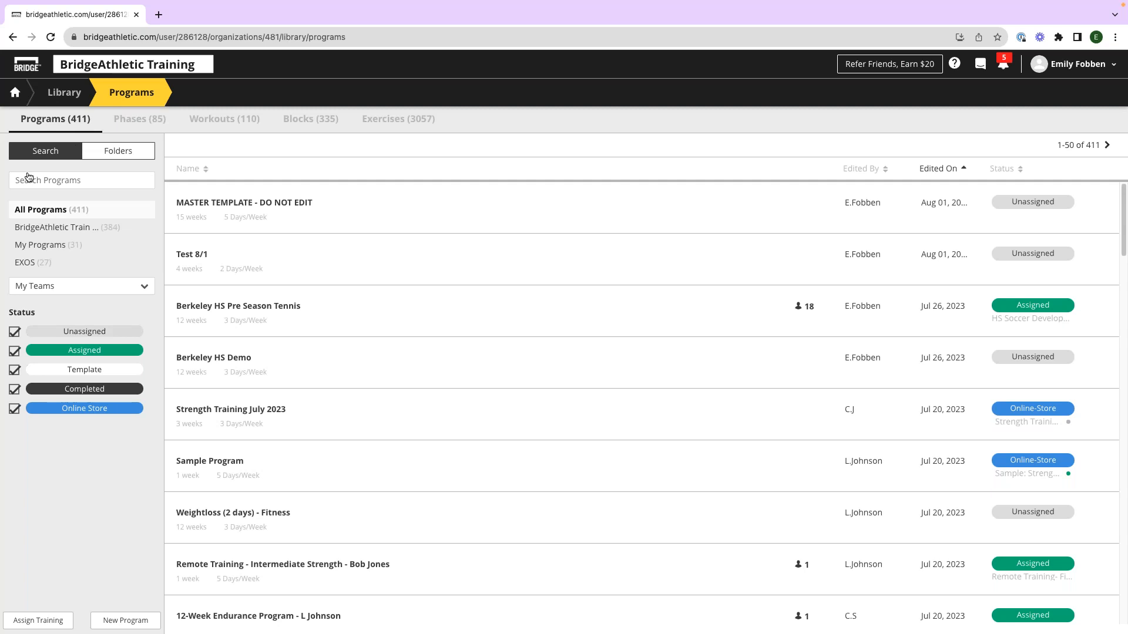
Step: View the library's phases, workouts, blocks and exercises lists one after another
left_click(56, 124)
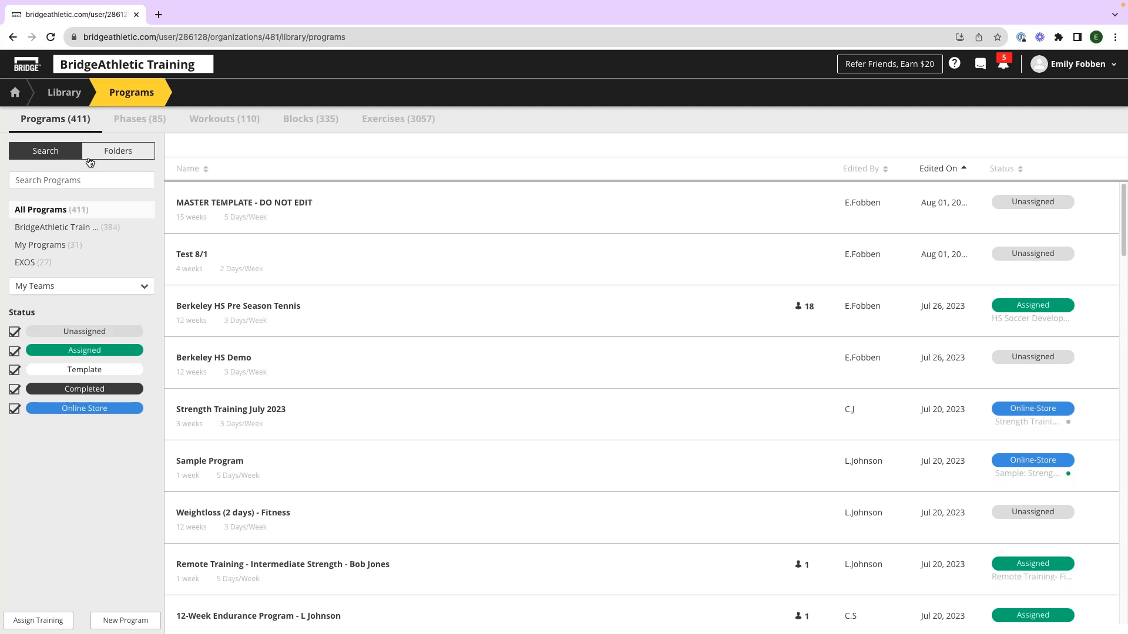
left_click(60, 93)
left_click(132, 120)
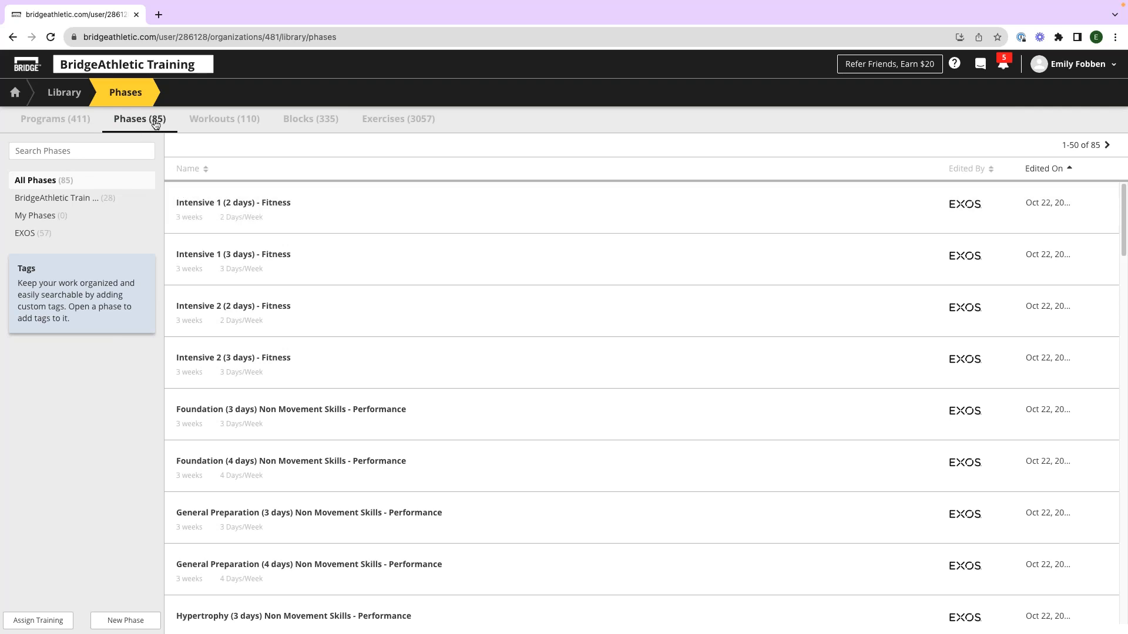
left_click(241, 128)
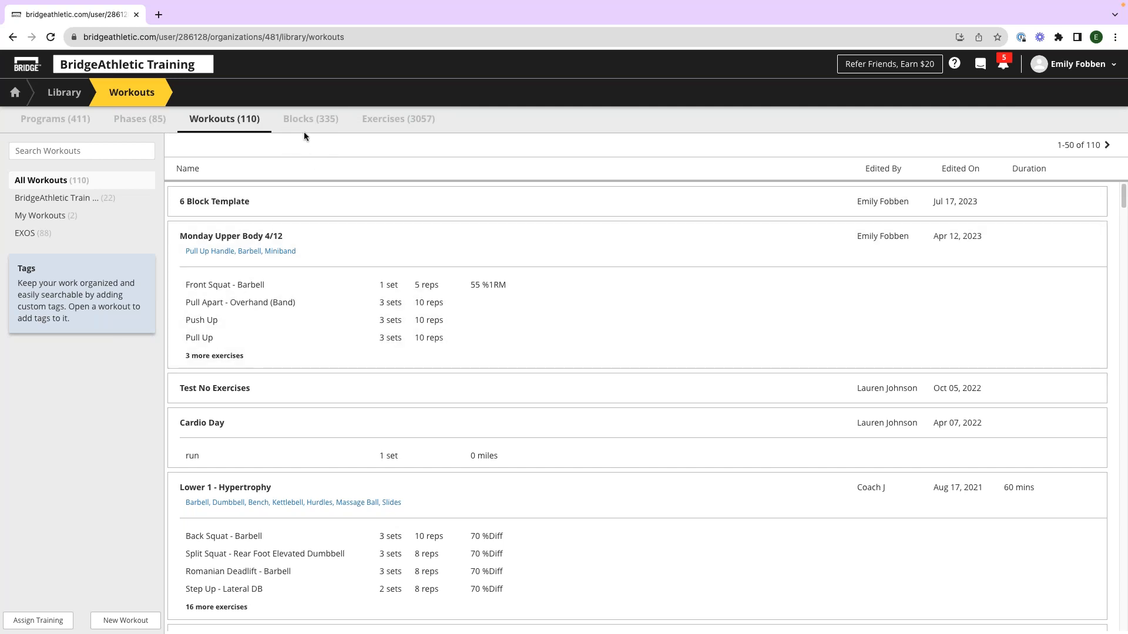
left_click(308, 122)
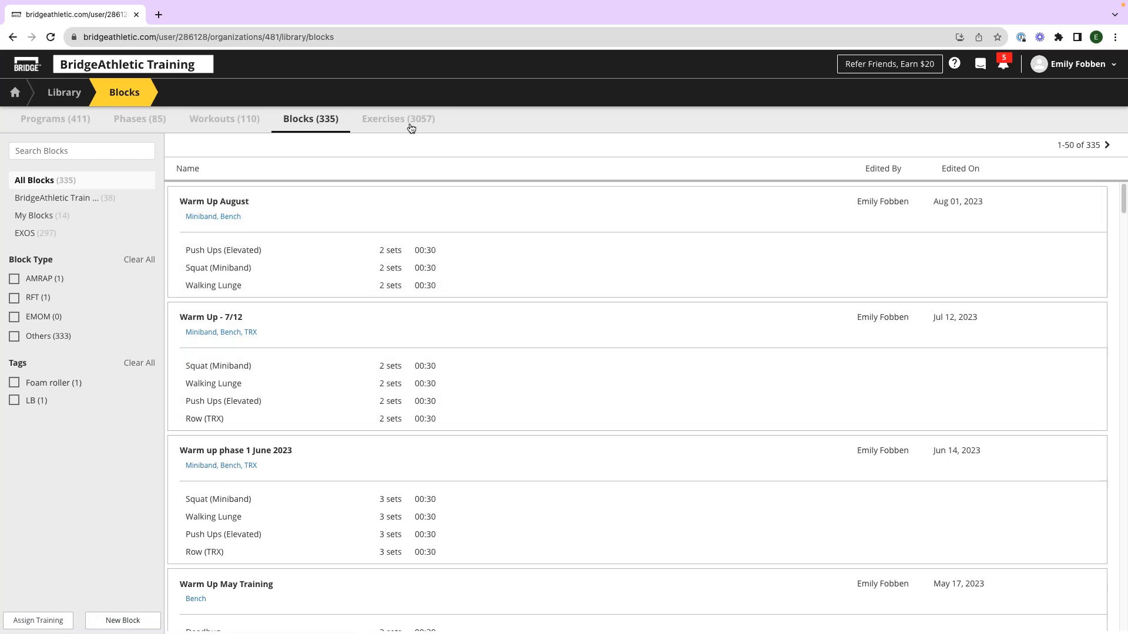
left_click(411, 122)
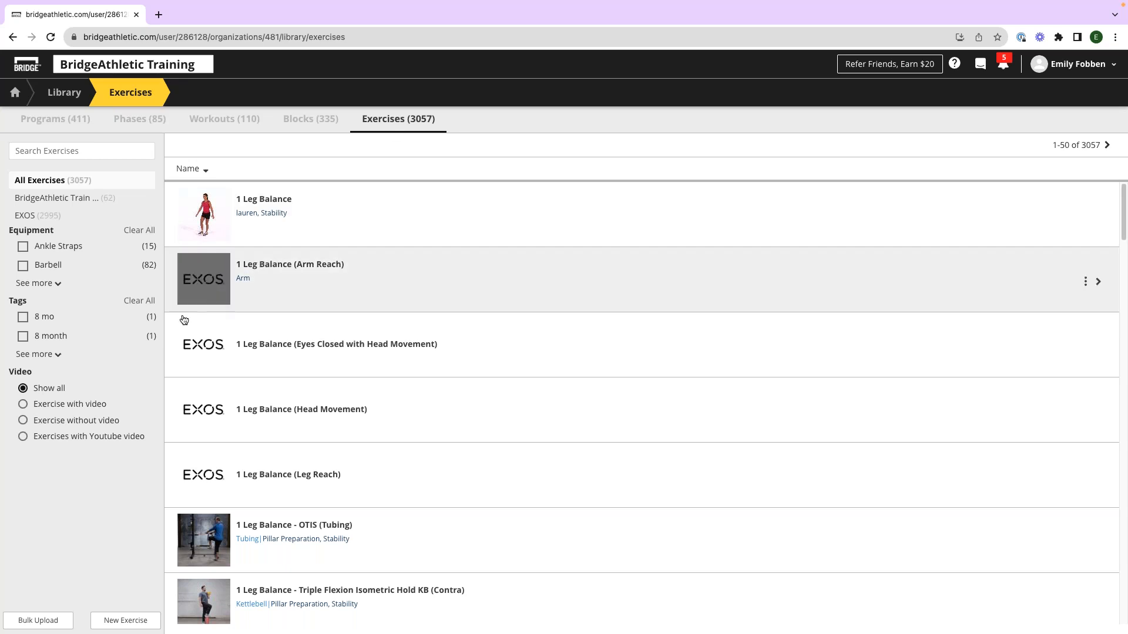
Step: View the dialogs for creating a new exercise and importing one from YouTube, cancelling each
left_click(134, 627)
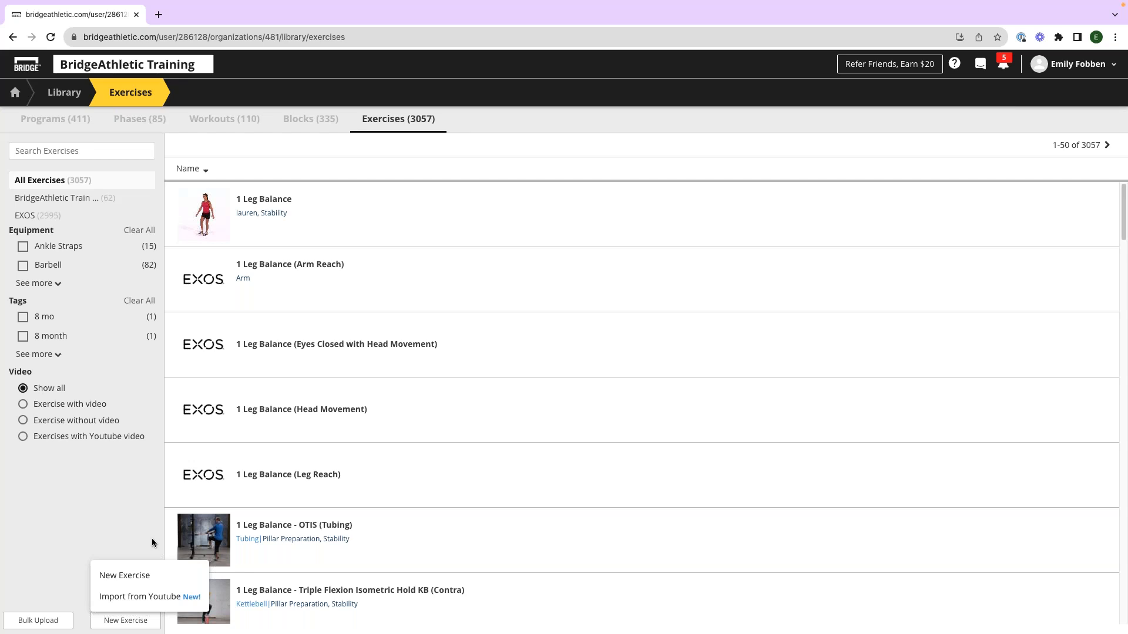
left_click(123, 575)
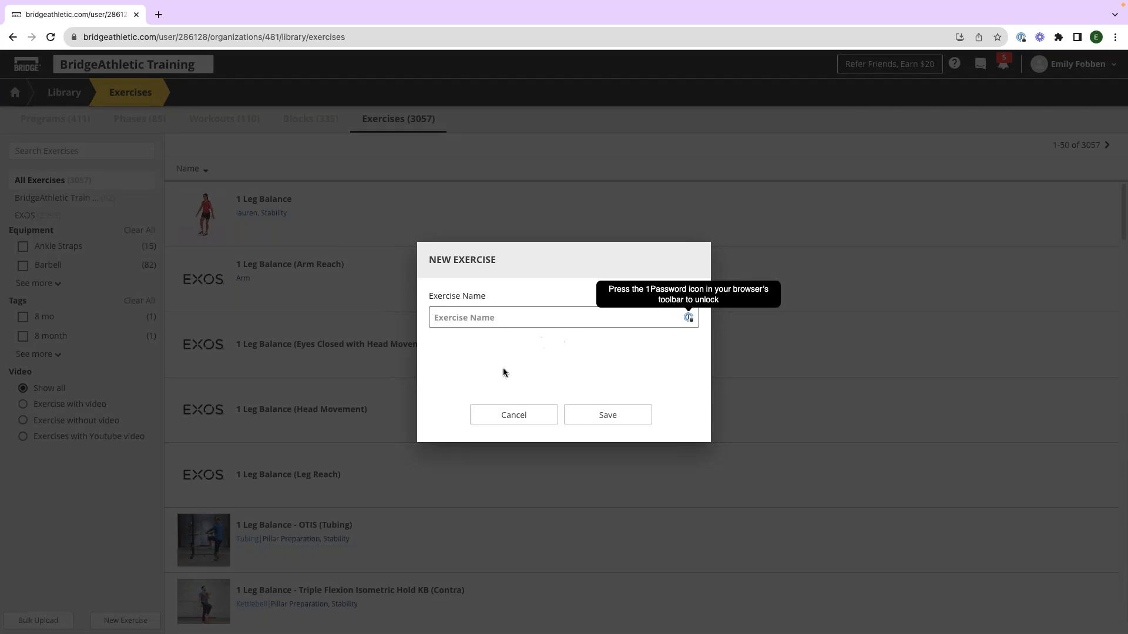
left_click(517, 418)
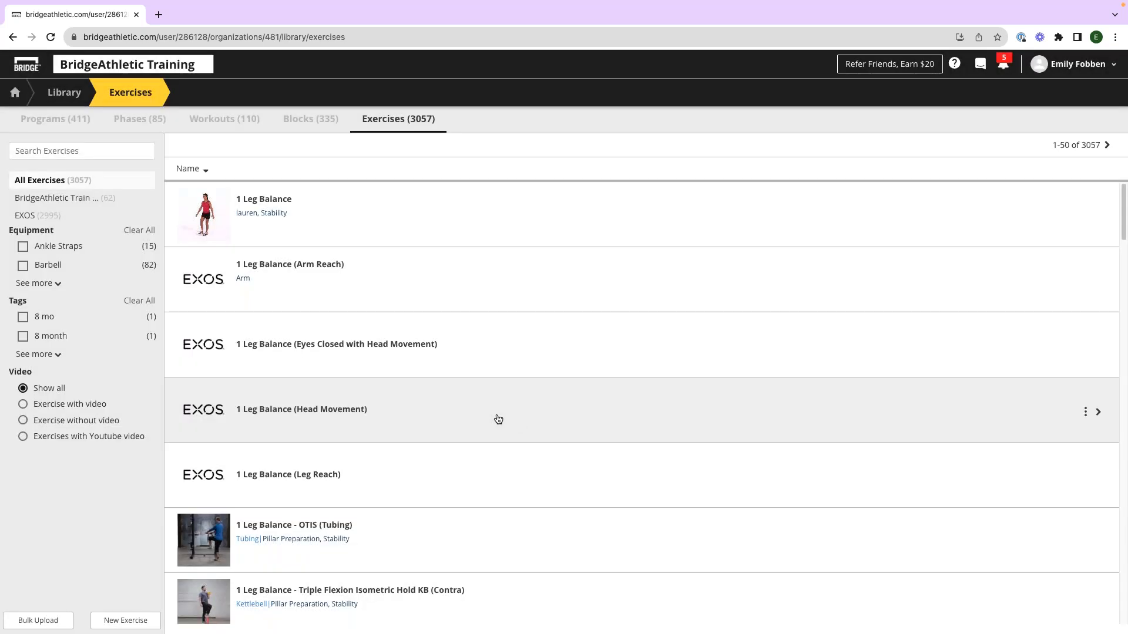
left_click(110, 620)
left_click(141, 596)
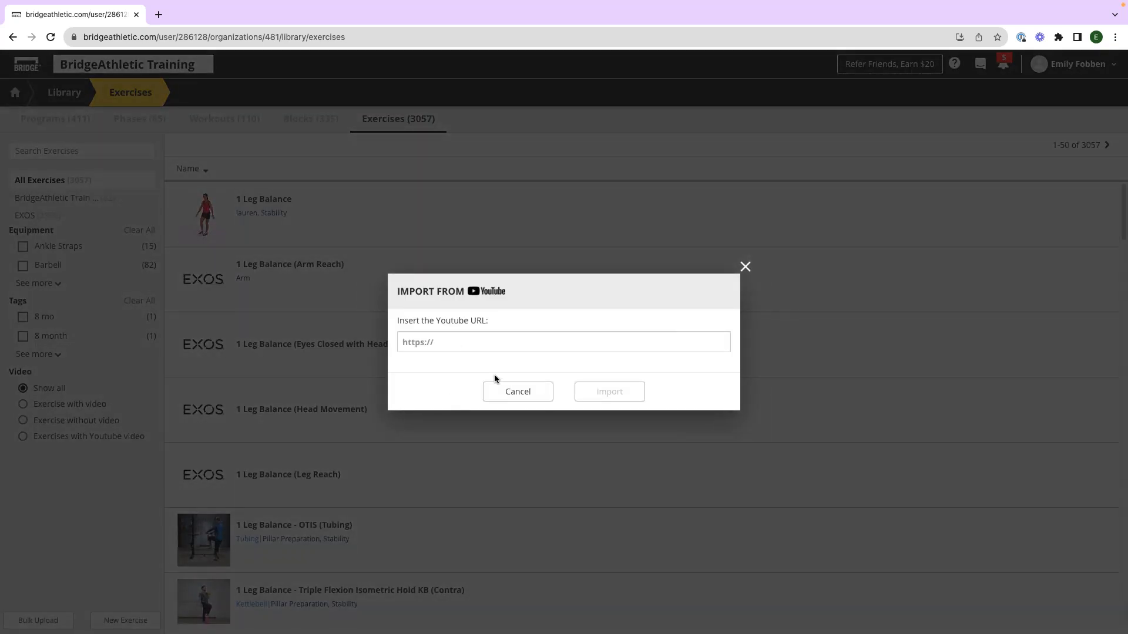
left_click(512, 392)
Step: Create a new exercise named Resistance Band Front Squat and view its video section
left_click(136, 620)
left_click(124, 576)
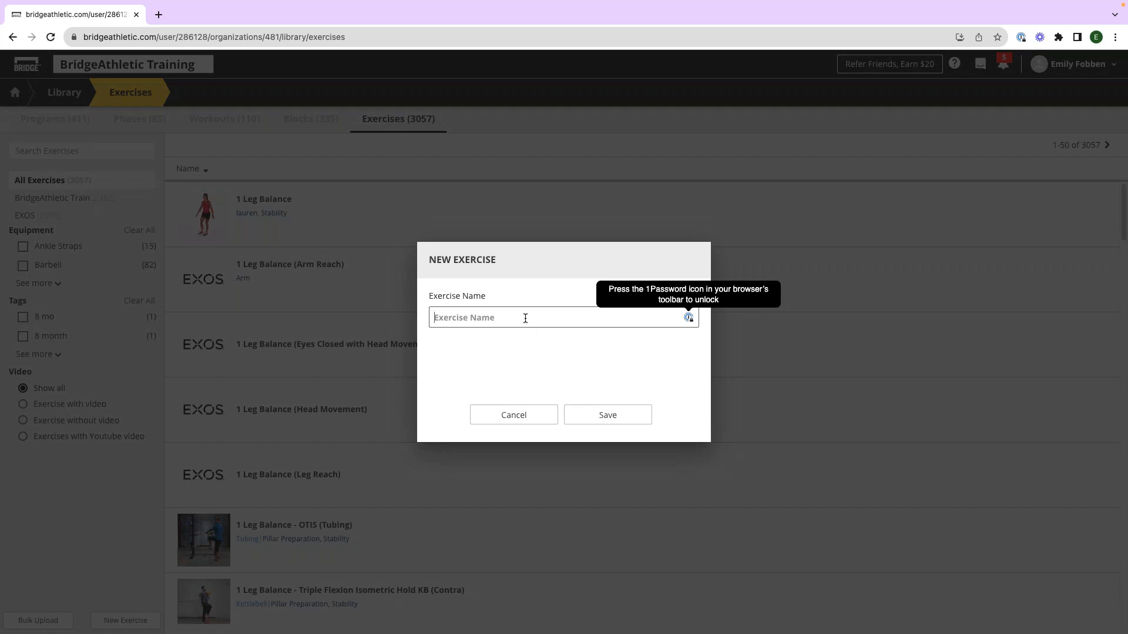
type("Resistance Band Front Squat")
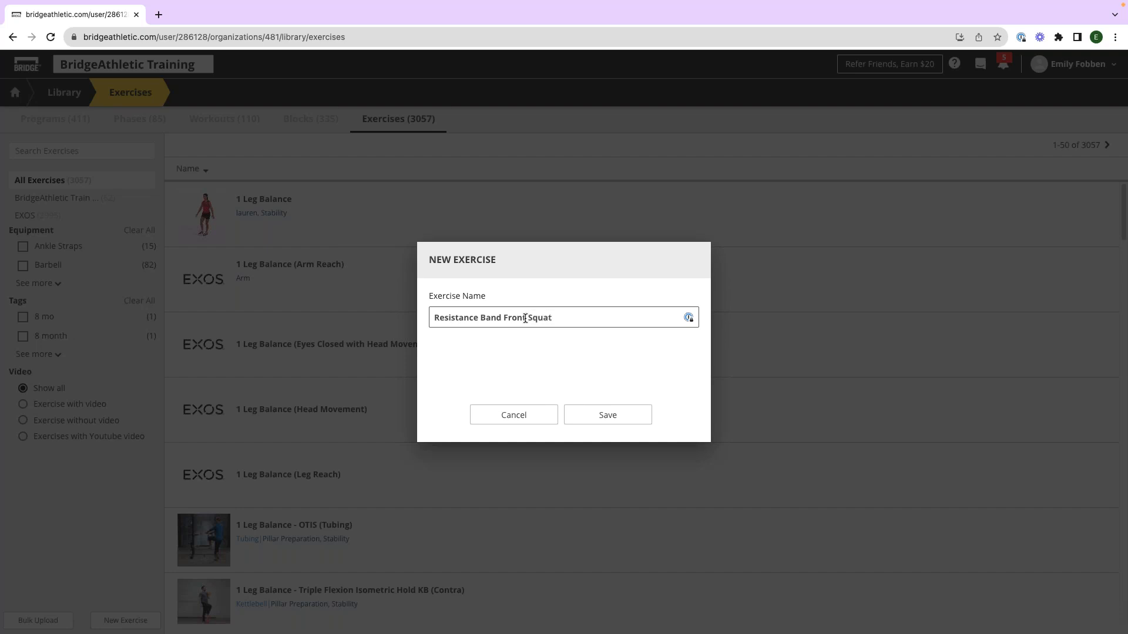
left_click(607, 414)
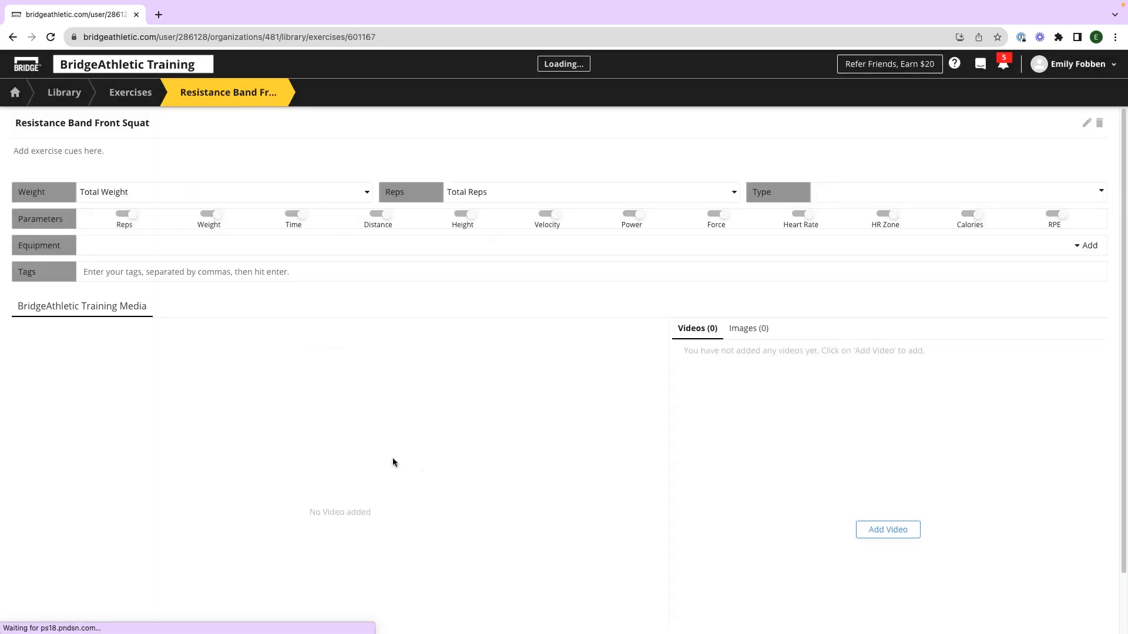
scroll(675, 338, "down", 2)
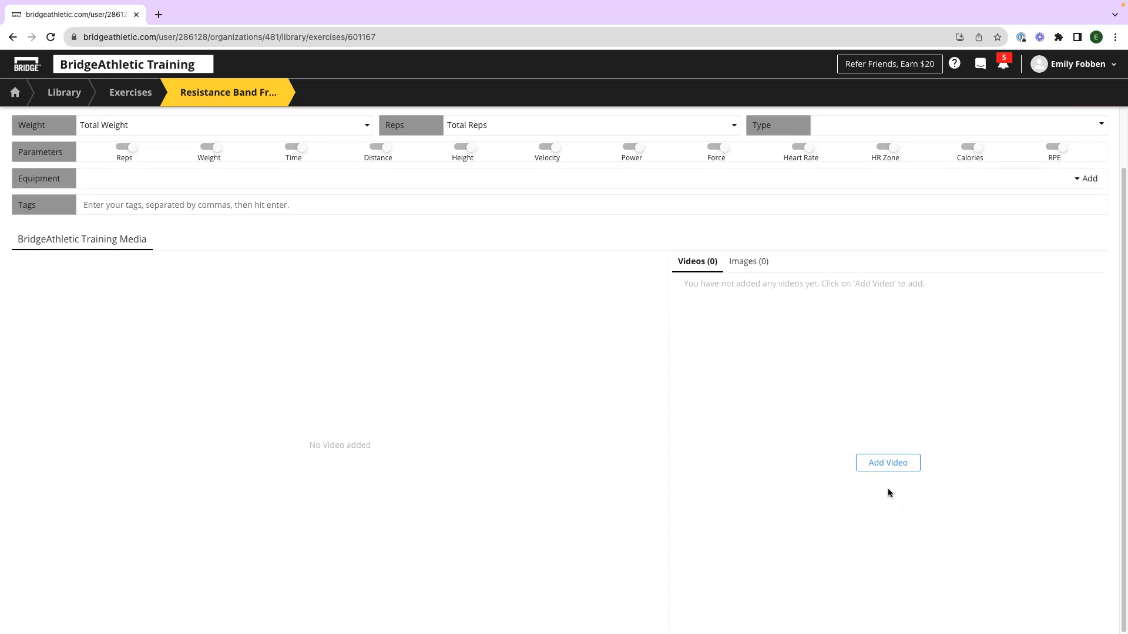
Step: View the YouTube import dialog for adding a video to the Resistance Band Front Squat exercise, closing it without importing
left_click(888, 462)
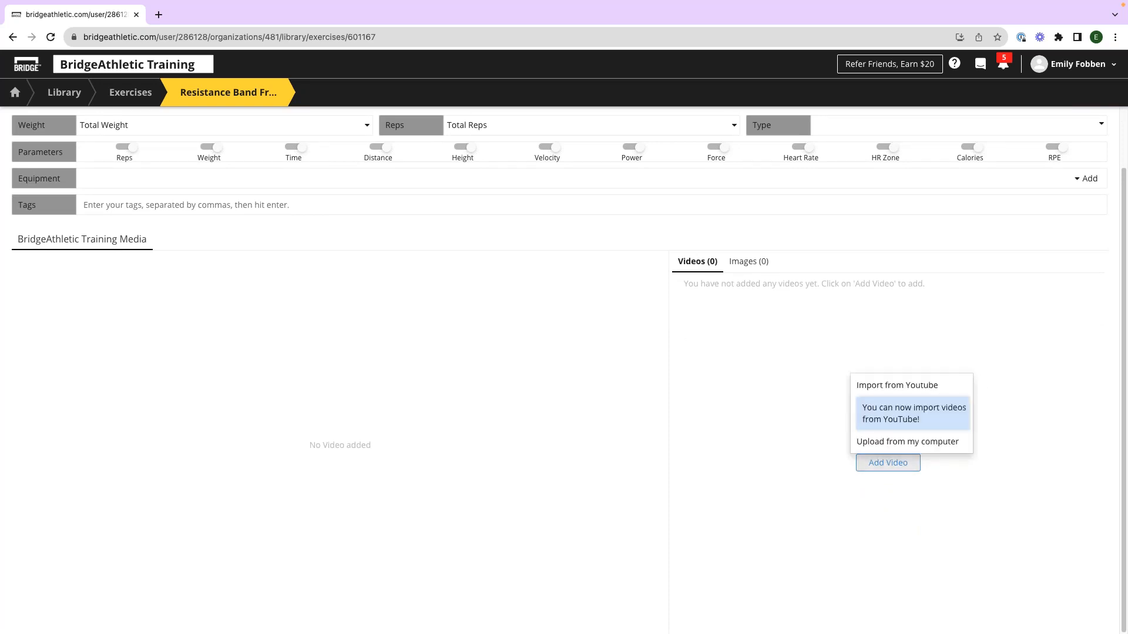
left_click(902, 390)
left_click(483, 334)
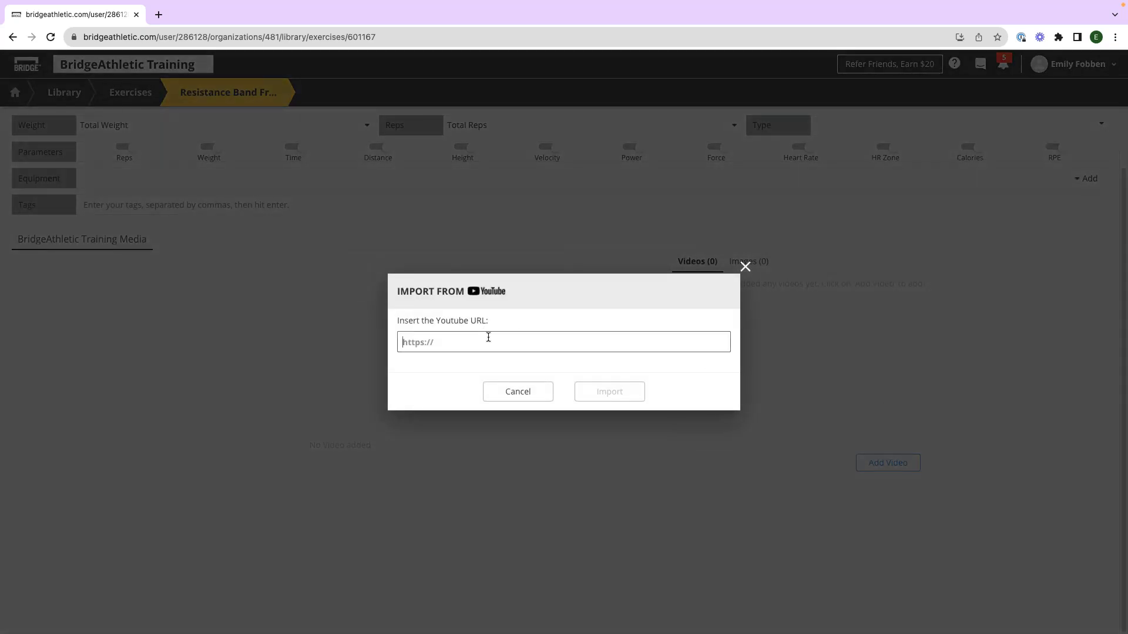
left_click(745, 268)
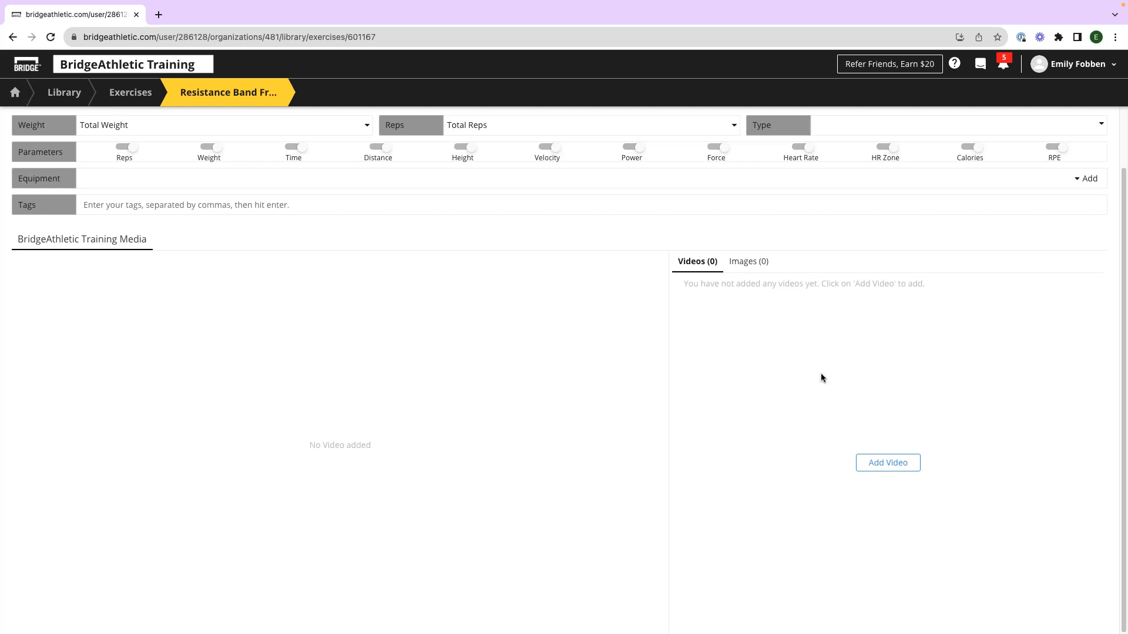
Step: Open the 1 Leg Balance exercise from the exercises list and examine its editable details and attached media
scroll(410, 301, "up", 2)
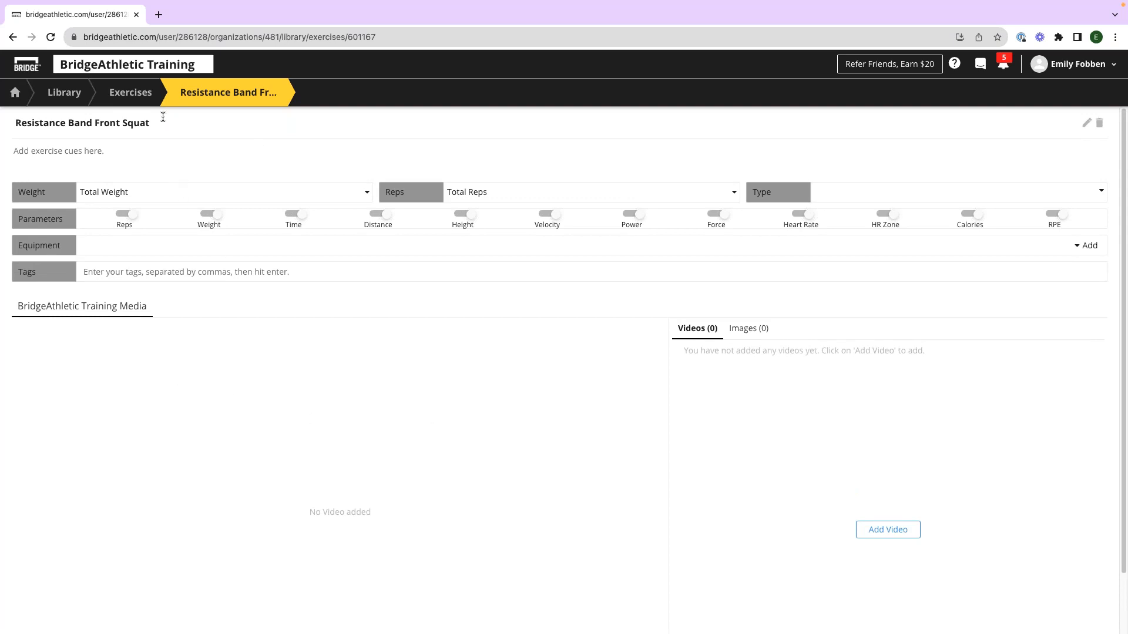
left_click(145, 104)
left_click(425, 228)
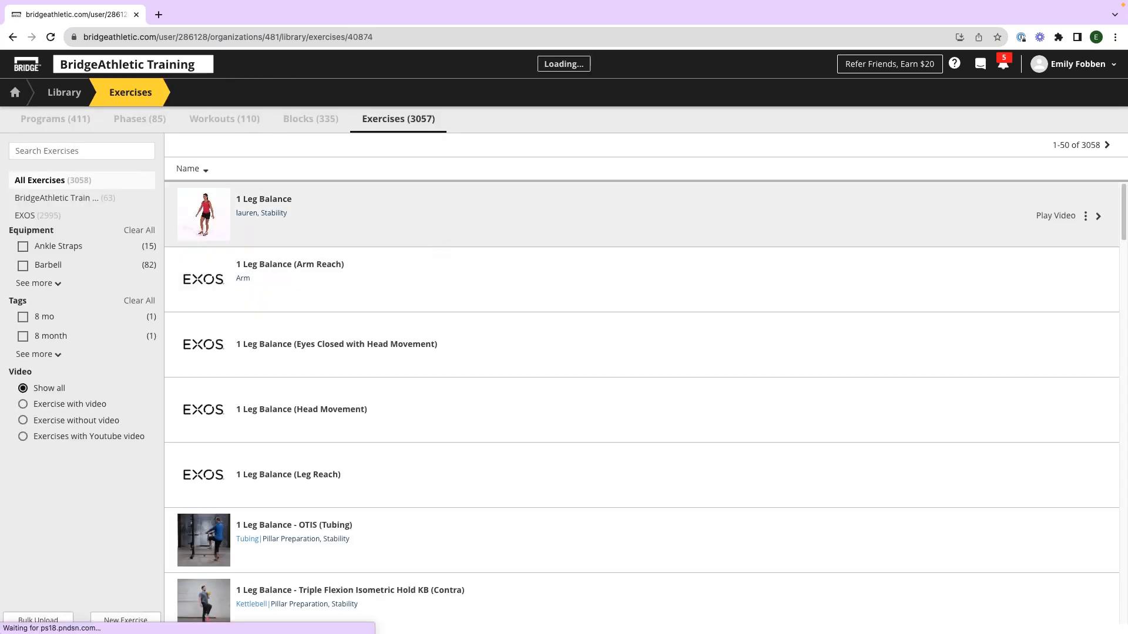
scroll(804, 365, "down", 3)
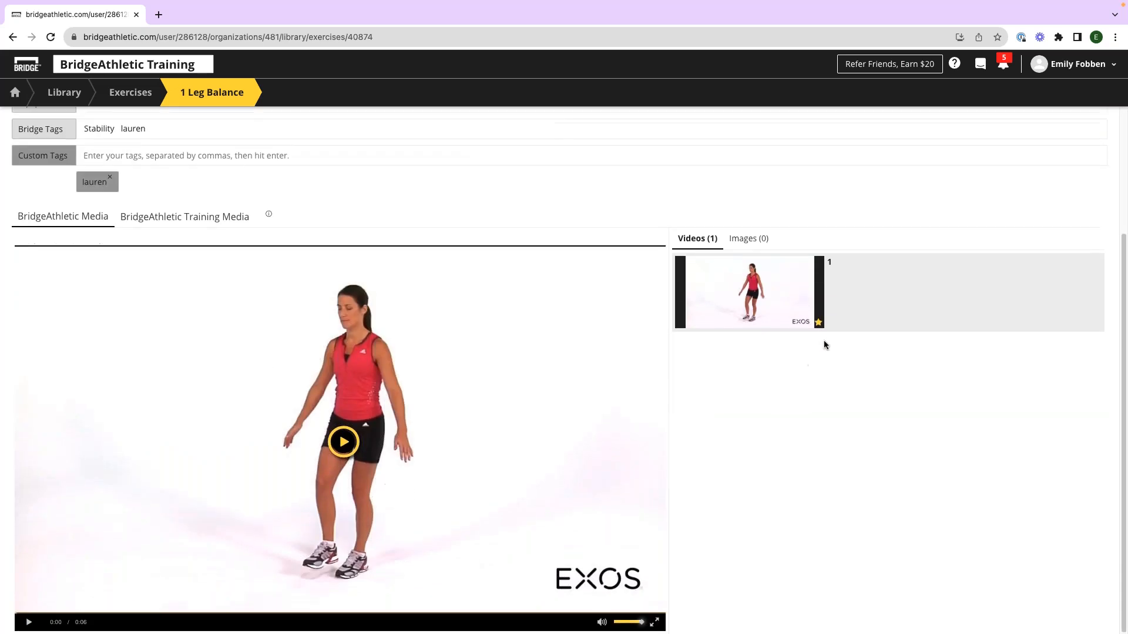
scroll(998, 340, "up", 3)
left_click(742, 410)
left_click(704, 410)
left_click(1081, 123)
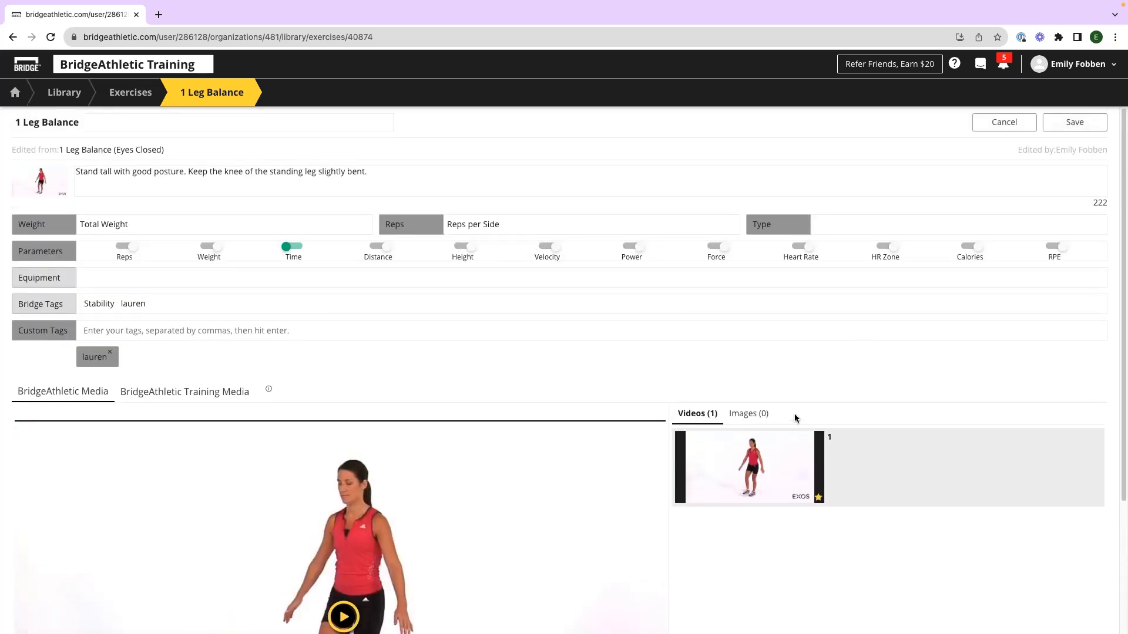
scroll(940, 312, "down", 3)
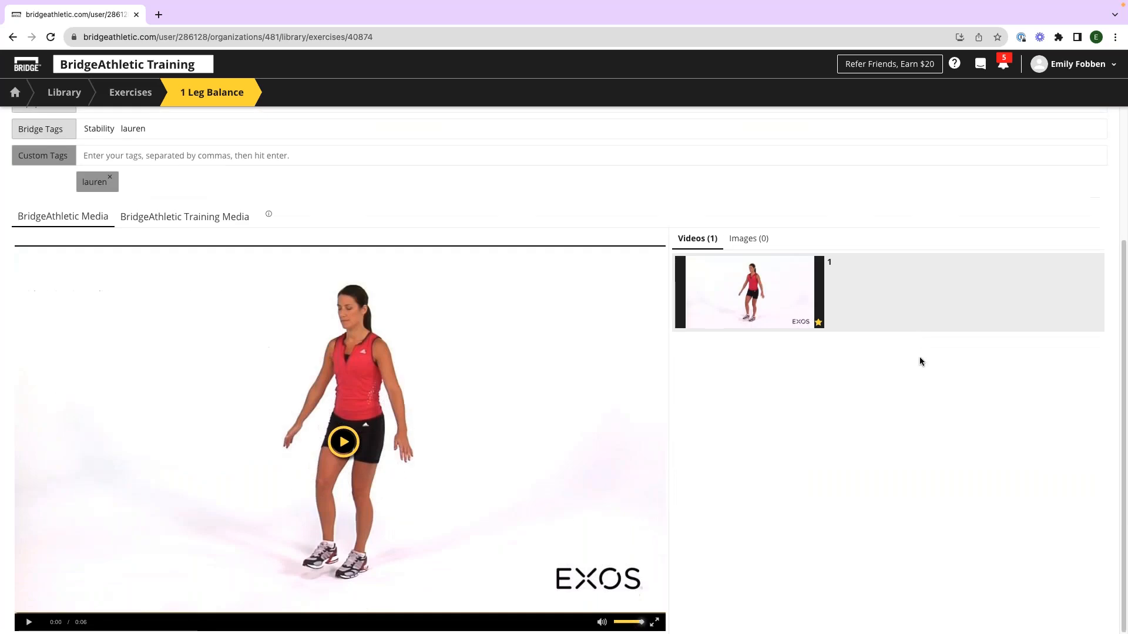
Step: Open the 1 Leg Balance (Head Movement) exercise and view its BridgeAthletic Media and BridgeAthletic Training Media
left_click(130, 92)
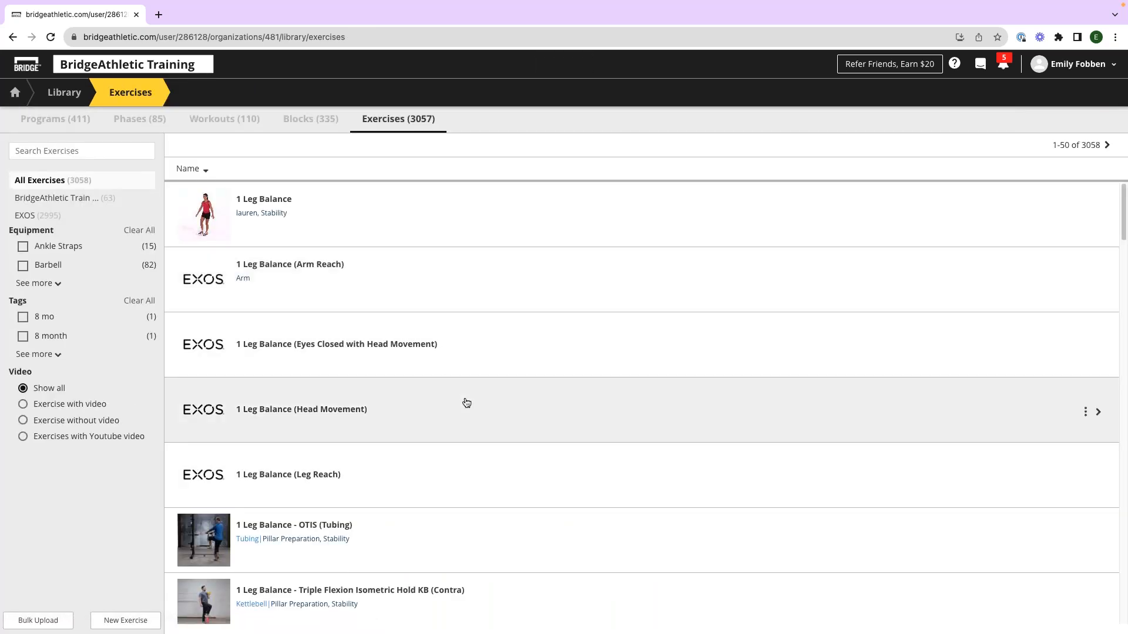
scroll(472, 400, "down", 2)
left_click(454, 318)
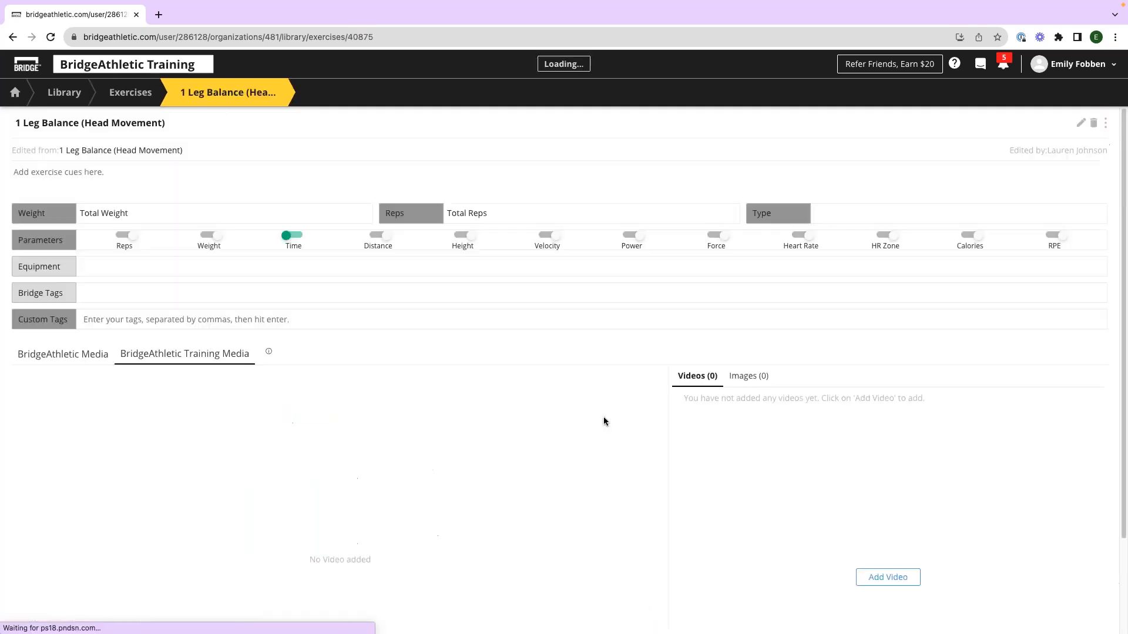
scroll(815, 367, "down", 1)
scroll(341, 255, "up", 1)
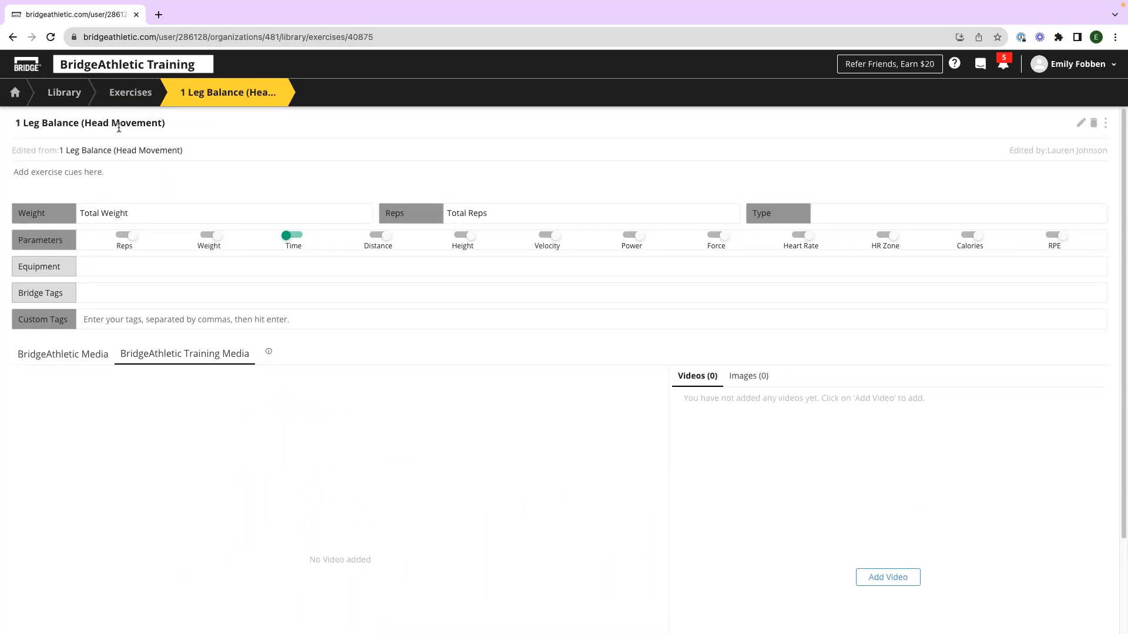
scroll(341, 222, "down", 1)
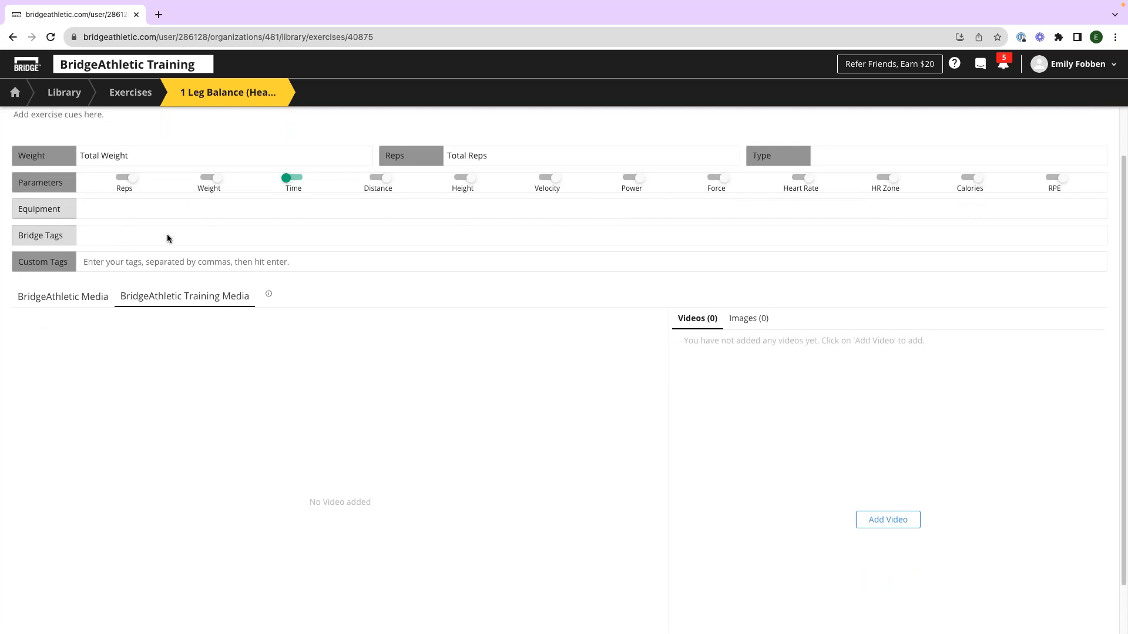
left_click(69, 299)
left_click(154, 303)
Step: View the options for adding a video to 1 Leg Balance (Head Movement) and return to the exercises list
scroll(163, 197, "up", 1)
left_click(894, 578)
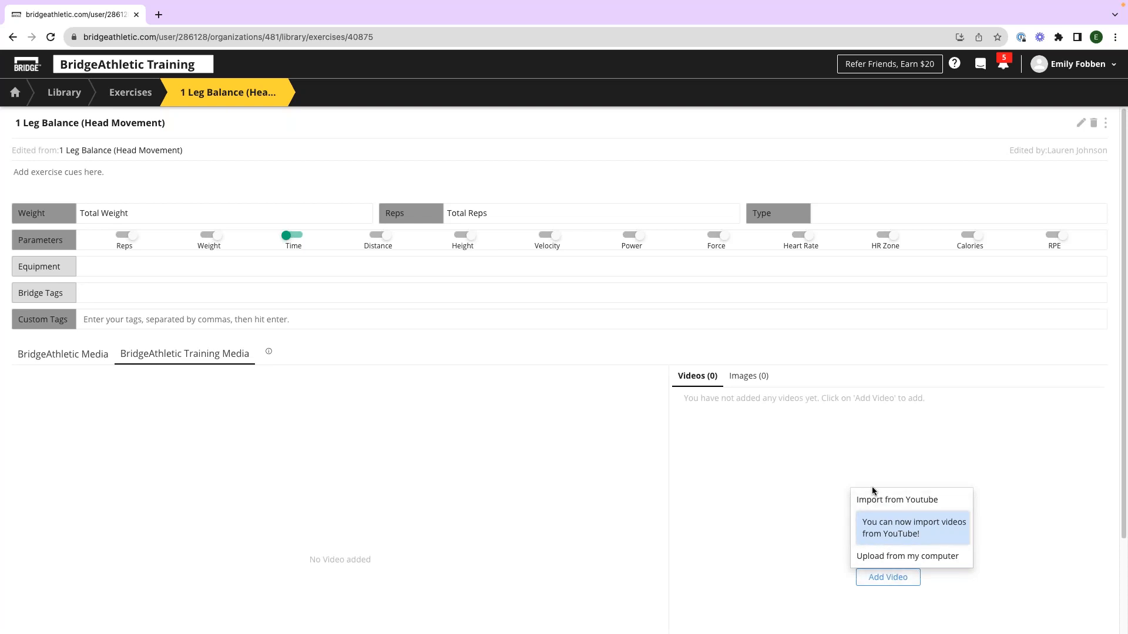
left_click(782, 463)
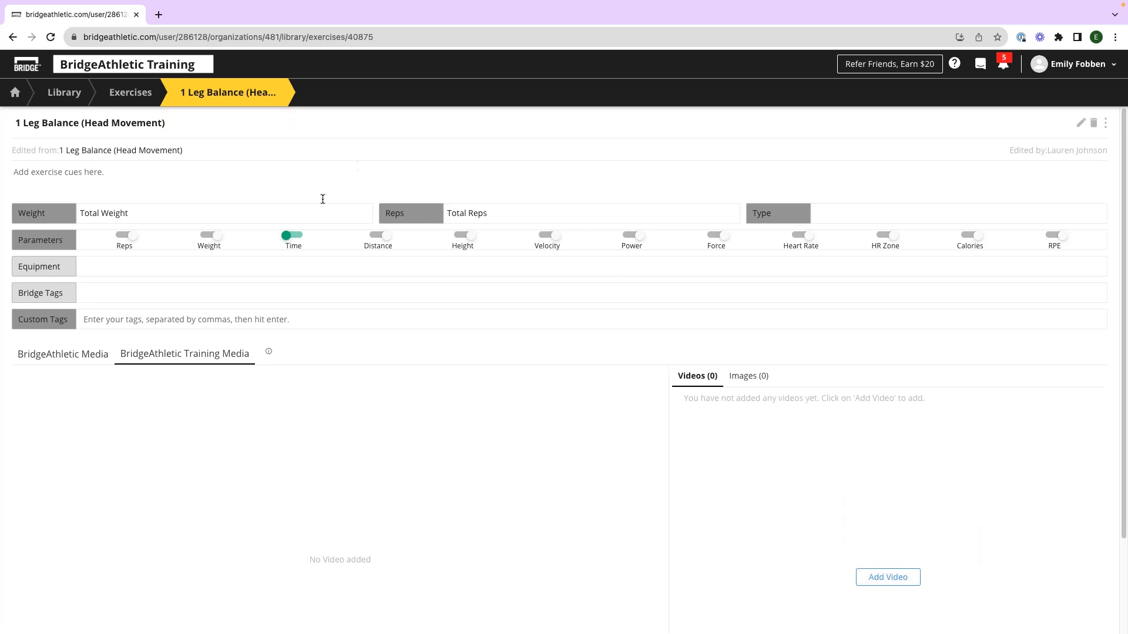
left_click(124, 94)
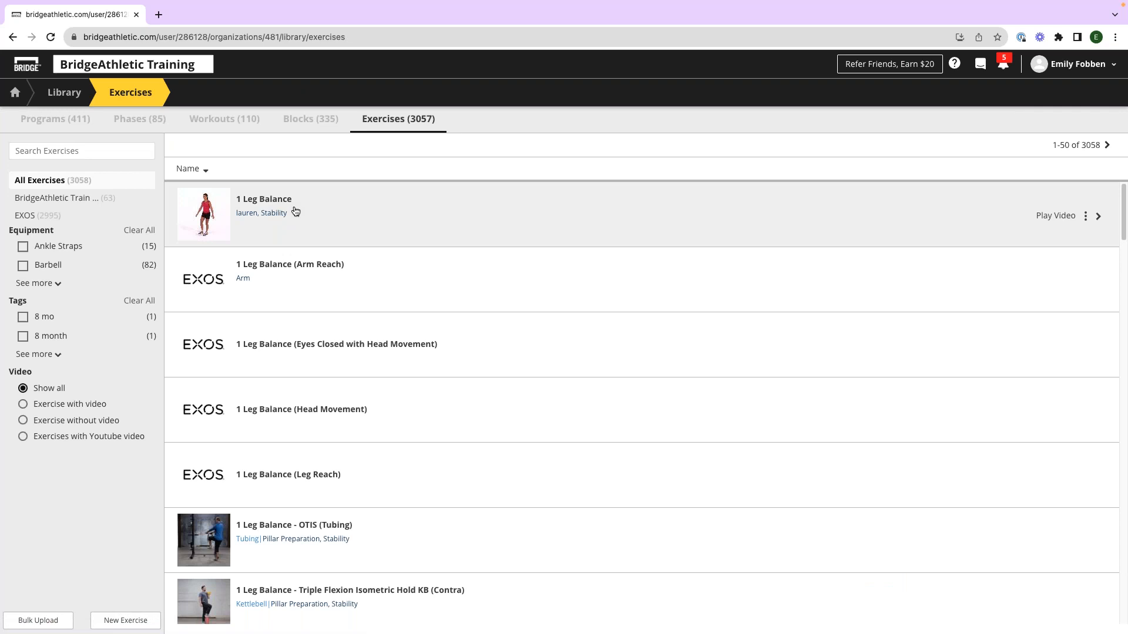
Step: Create a new program in the library named August Webinar Training Program
left_click(73, 128)
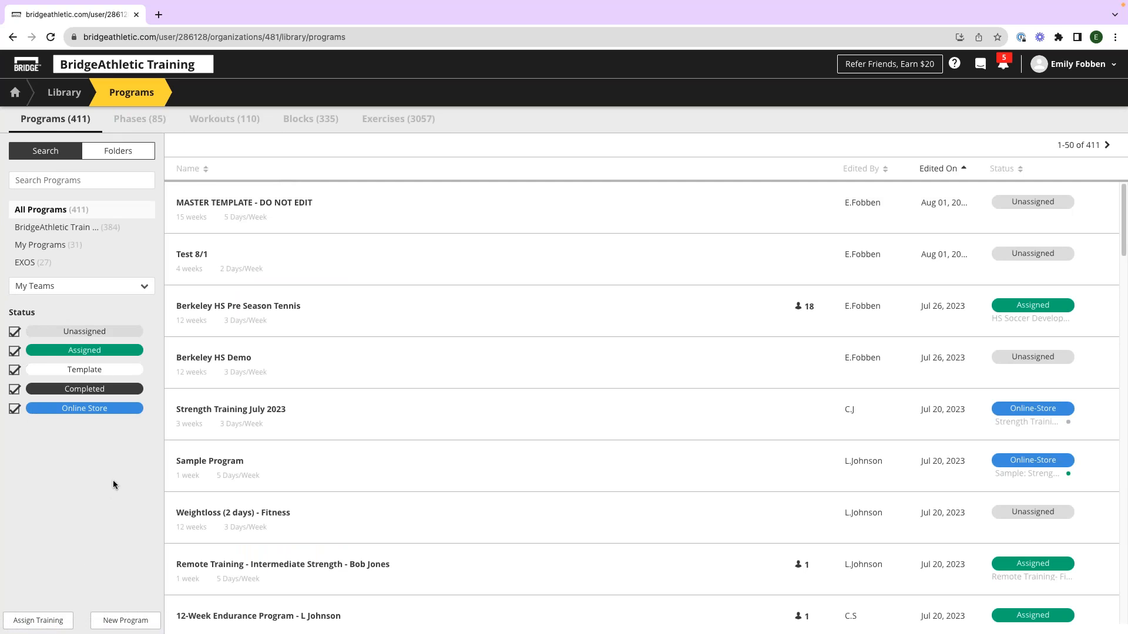
left_click(136, 624)
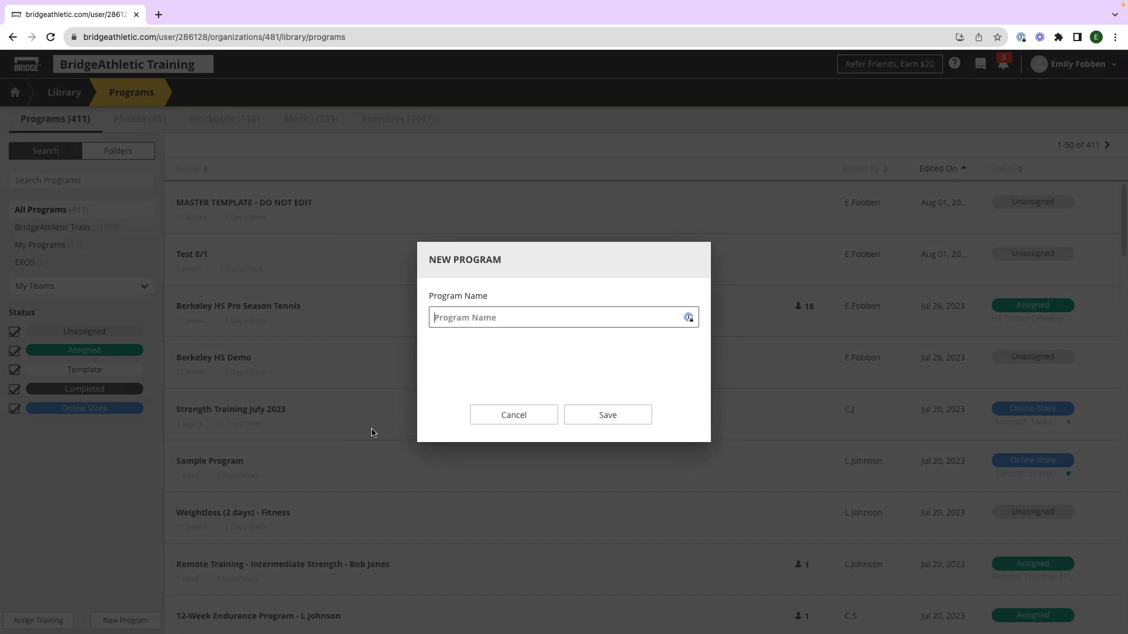
type("August Webinar Training Program")
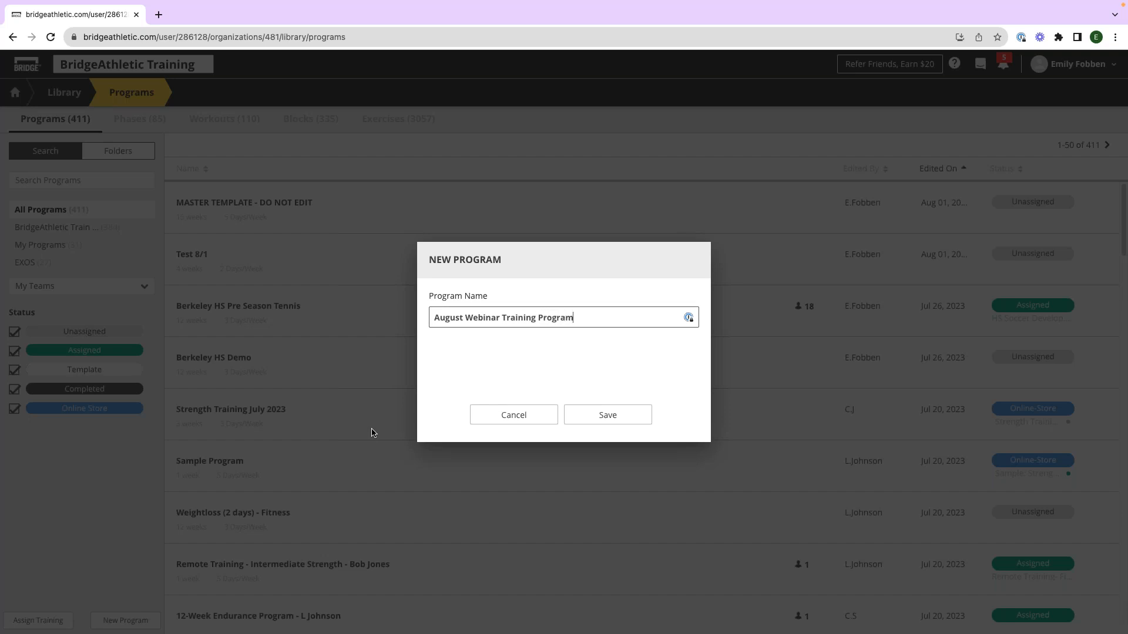
left_click(614, 418)
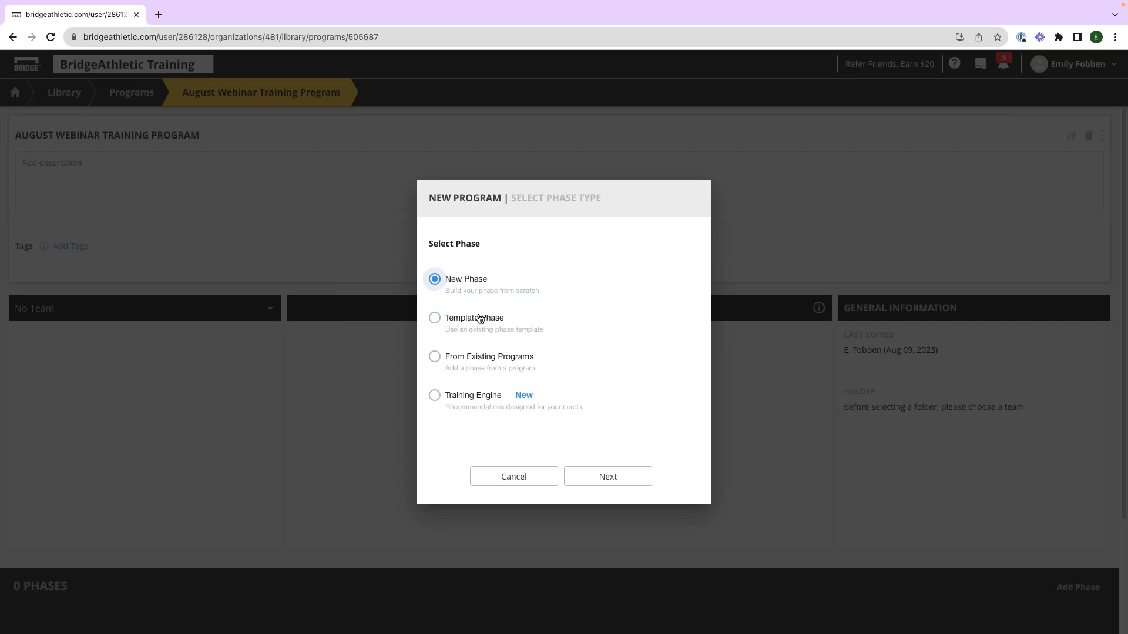
Step: Add a new phase built from scratch to the program, named Intro To Strength Training
left_click(608, 476)
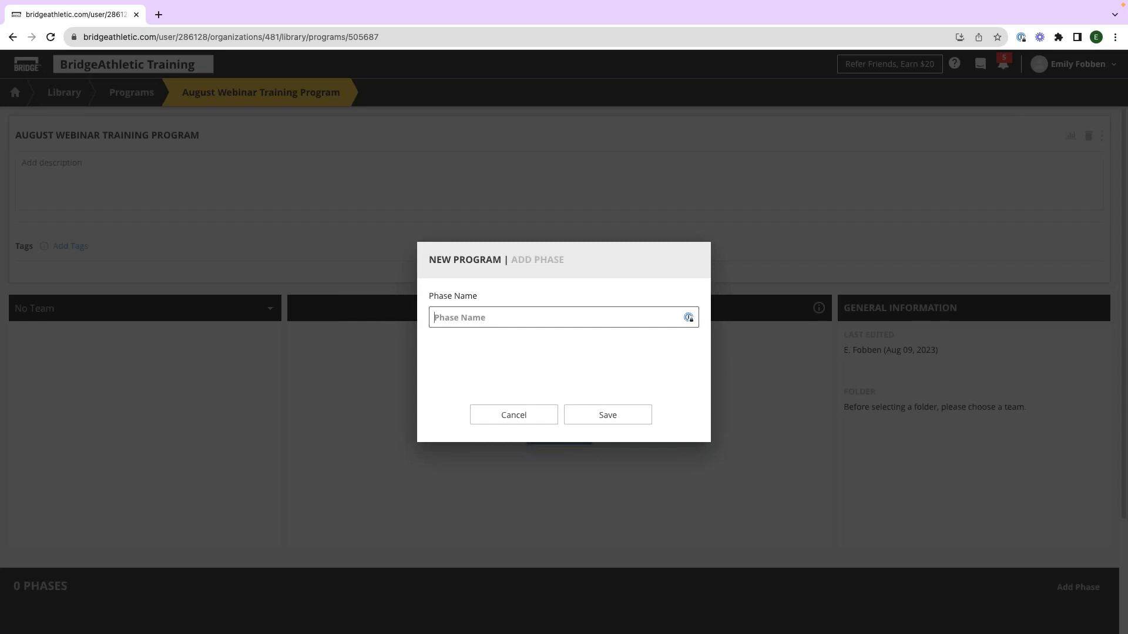
type("Intro to Strength Training")
left_click(612, 413)
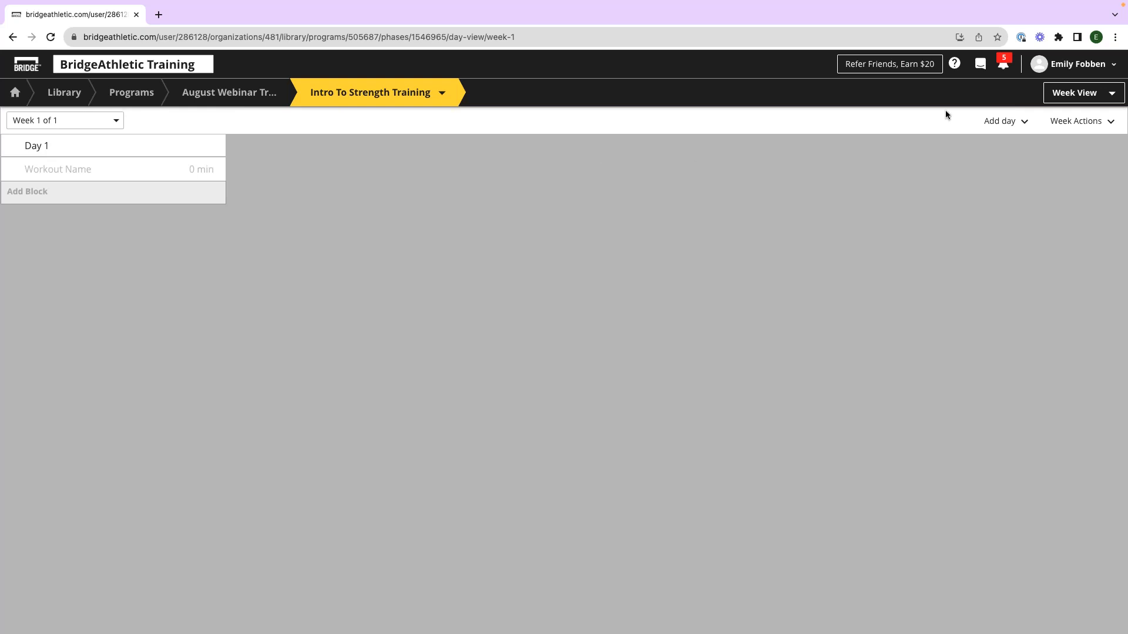
Step: Add a second day with a new blank workout and a third day from the Monday Upper Body 4/12 template
left_click(997, 123)
left_click(991, 166)
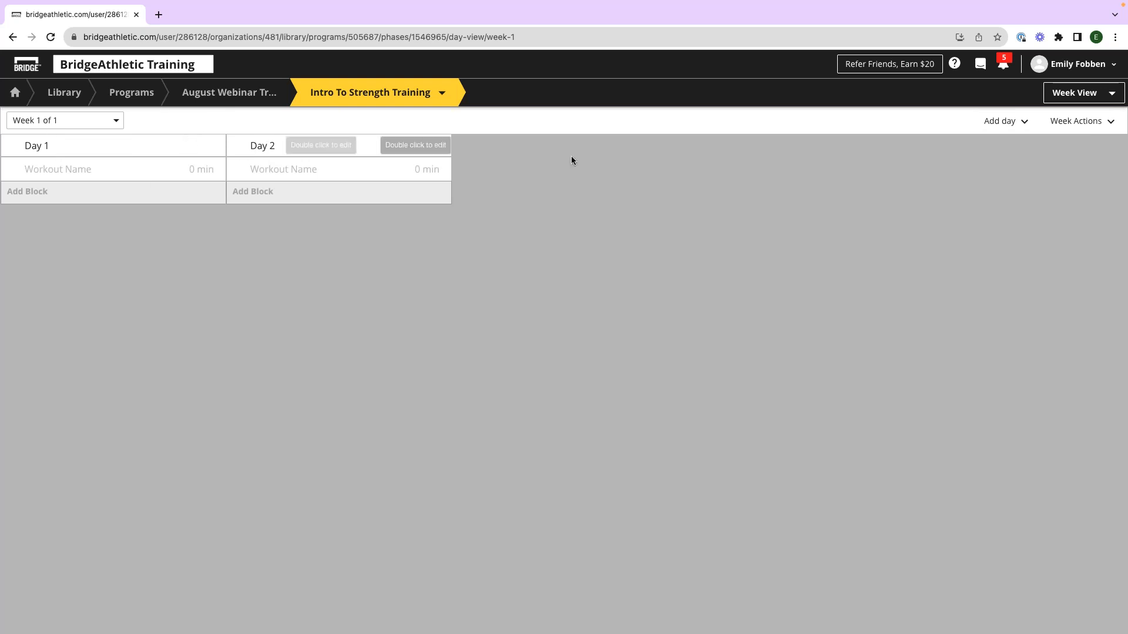
left_click(1021, 123)
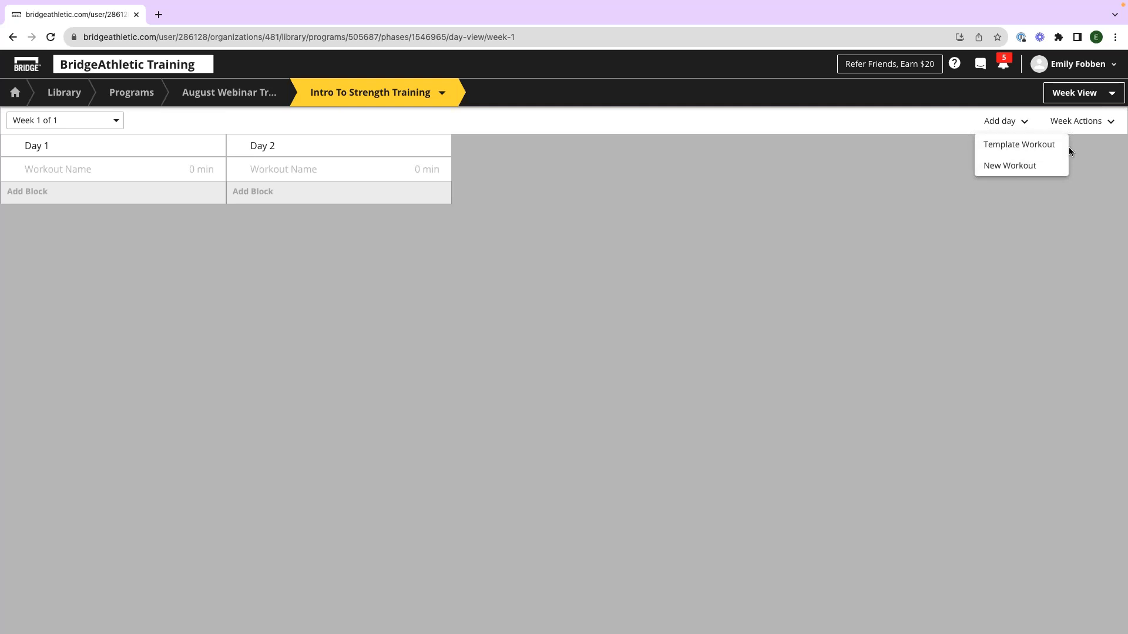
left_click(999, 146)
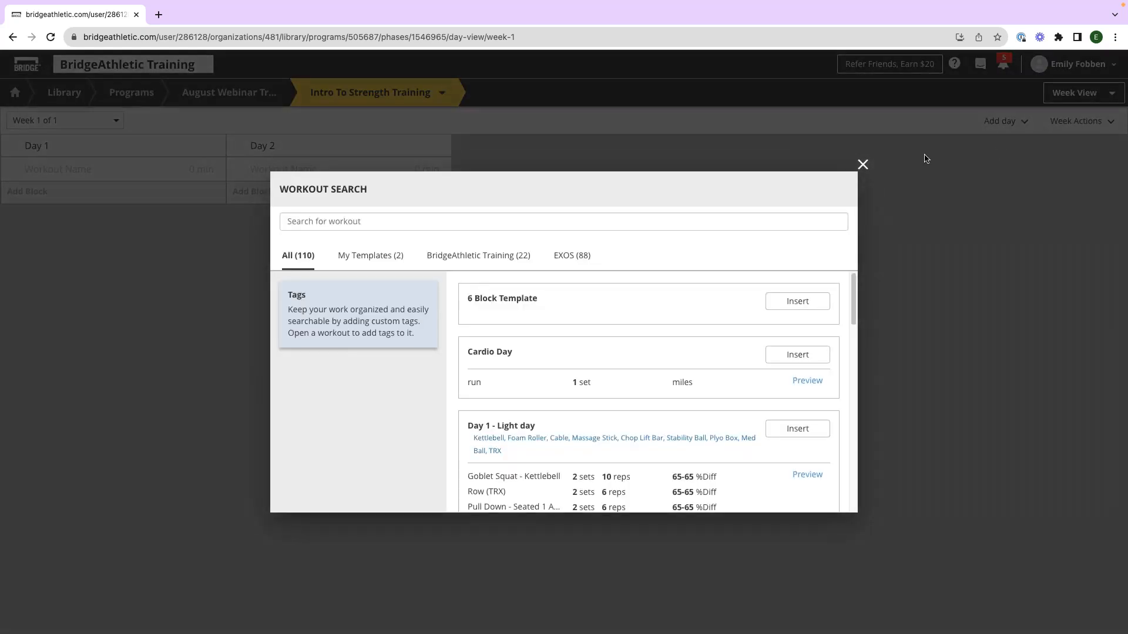
left_click(376, 256)
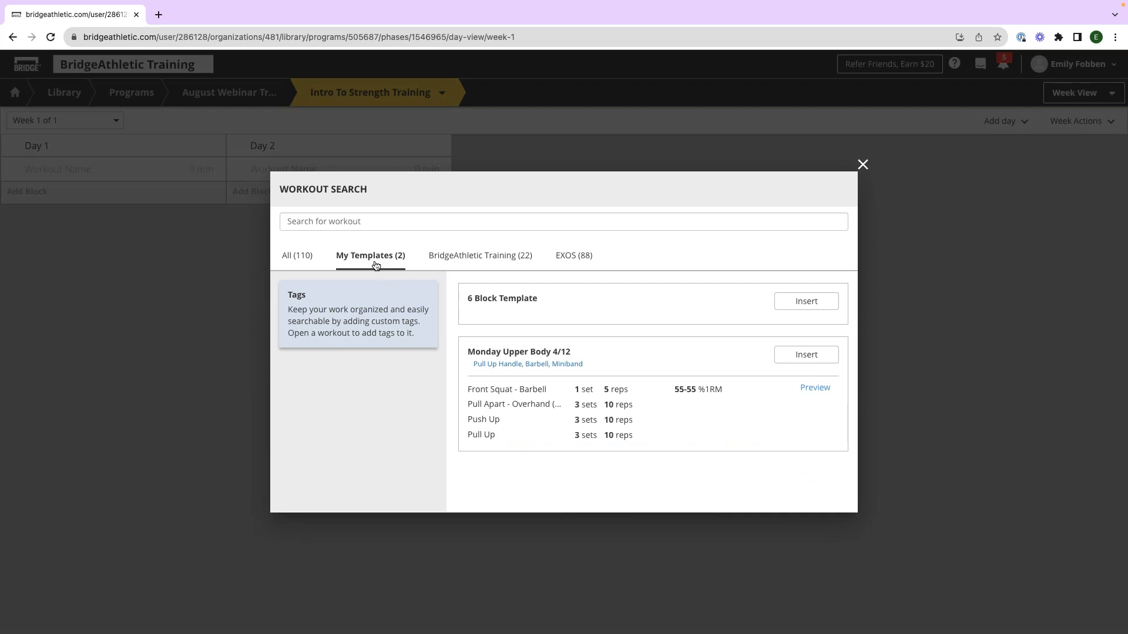
left_click(802, 355)
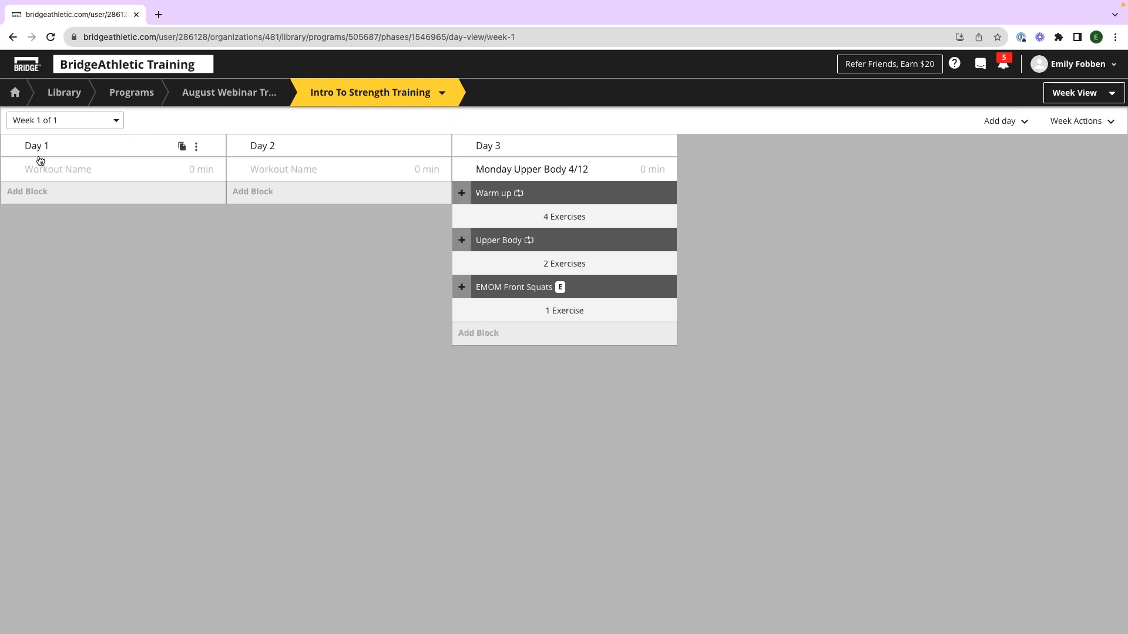
Step: View the personal block templates available for Day 1 and close the block search without inserting one
left_click(42, 200)
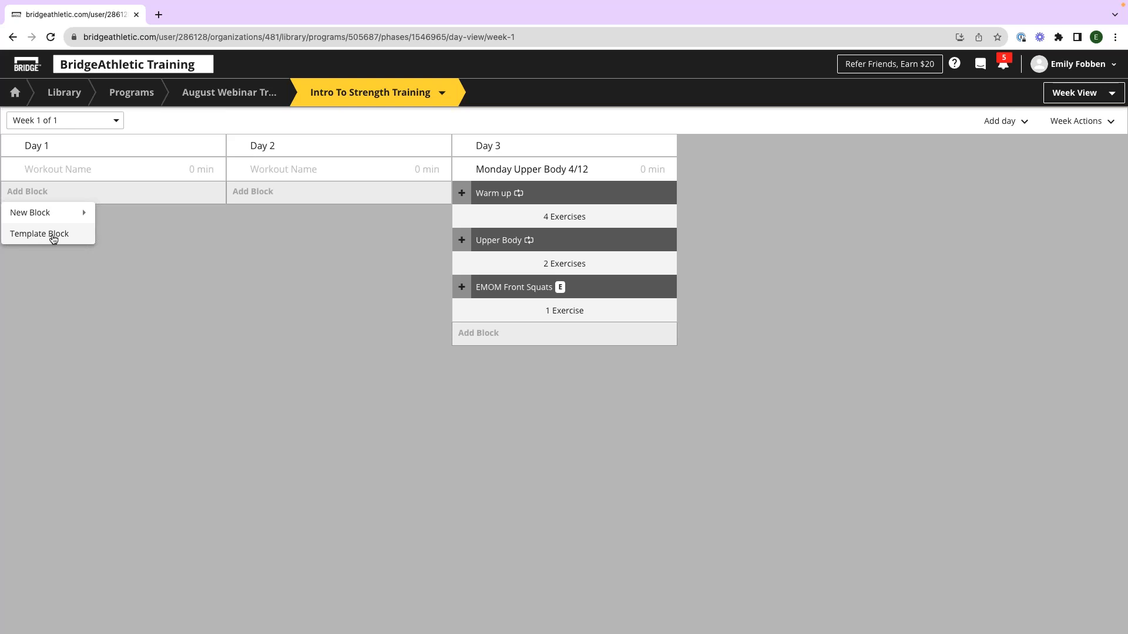
left_click(49, 235)
left_click(372, 255)
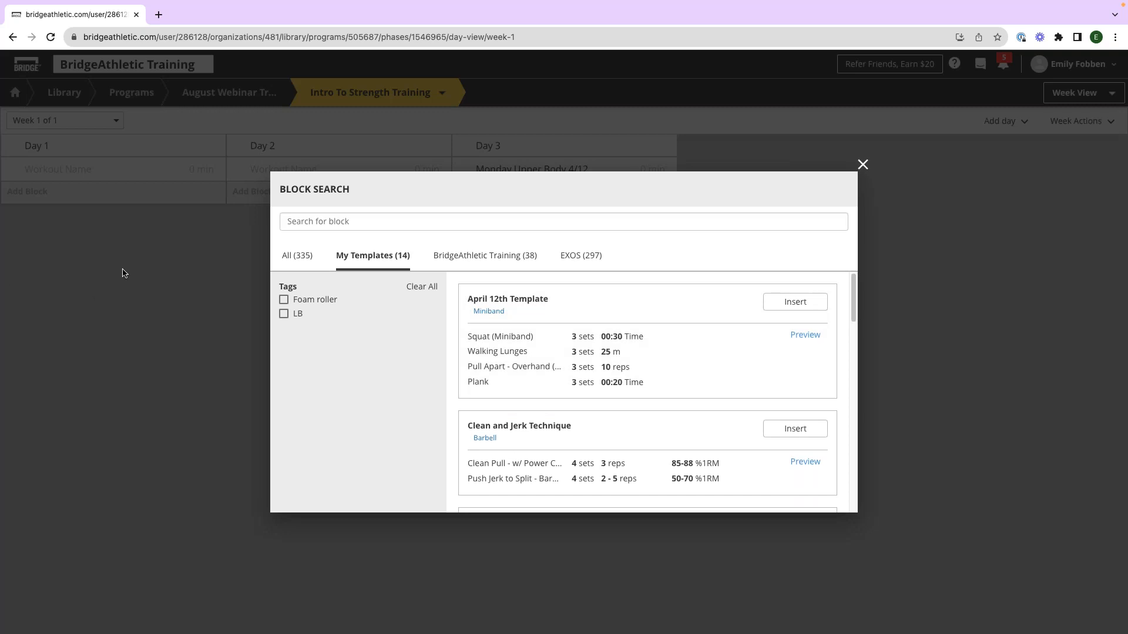
left_click(862, 164)
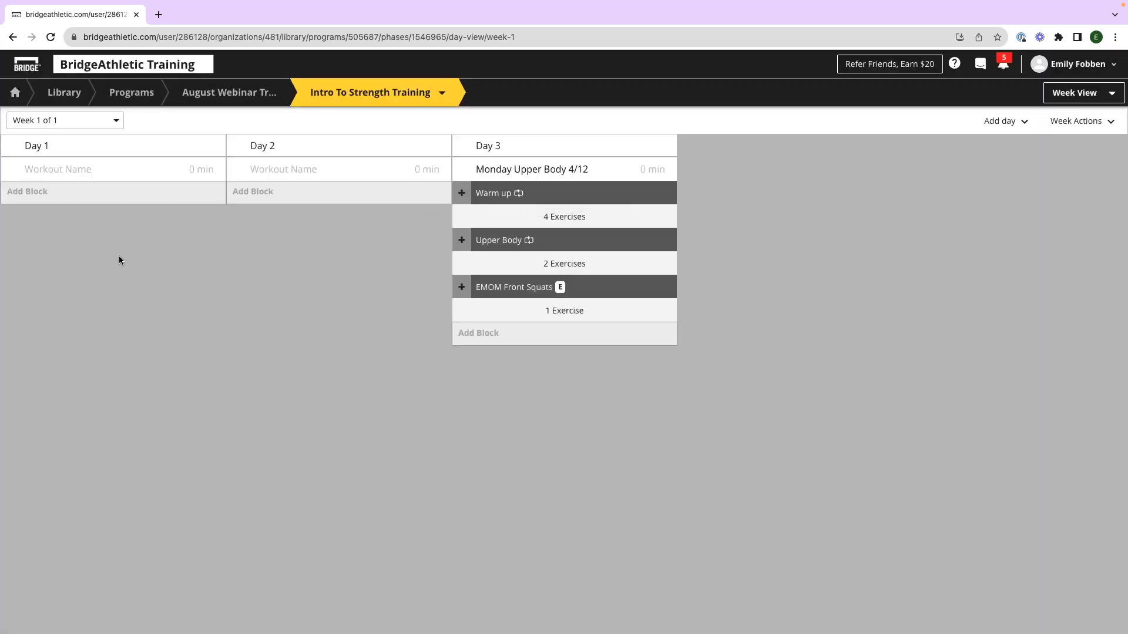
Step: Add a new standard block named Warm Up to Day 1
left_click(60, 204)
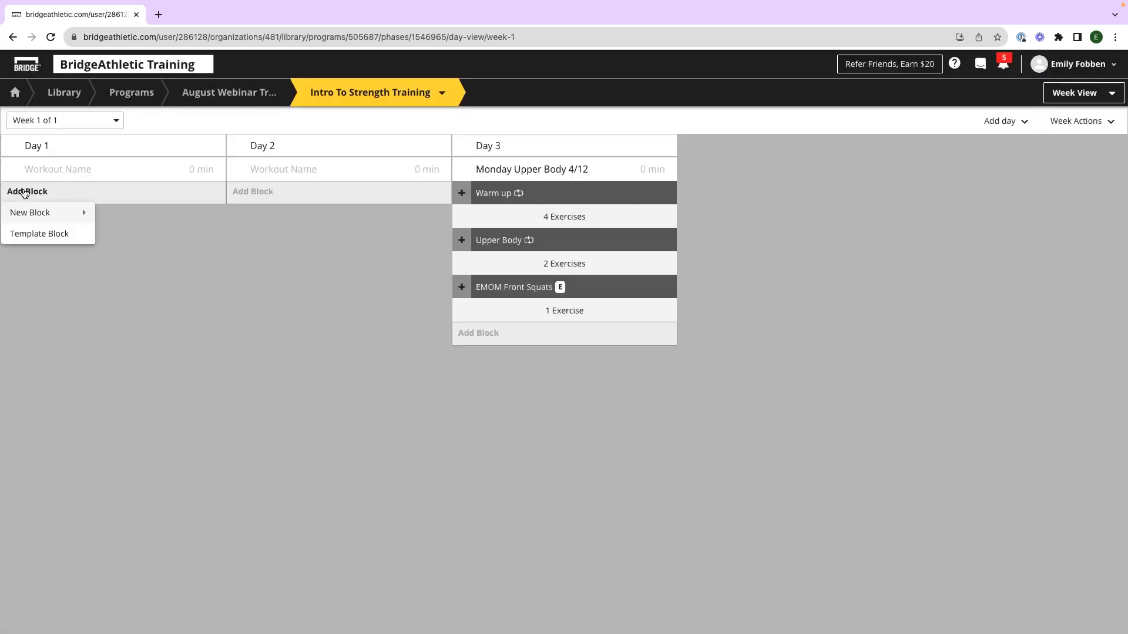
mouse_move(71, 213)
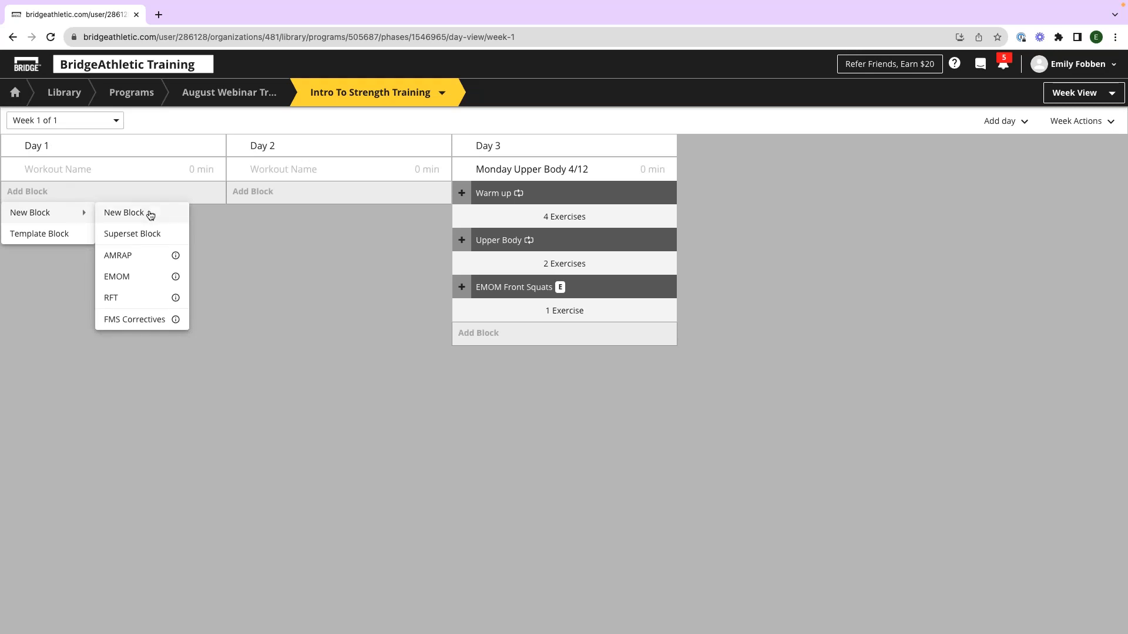
left_click(124, 212)
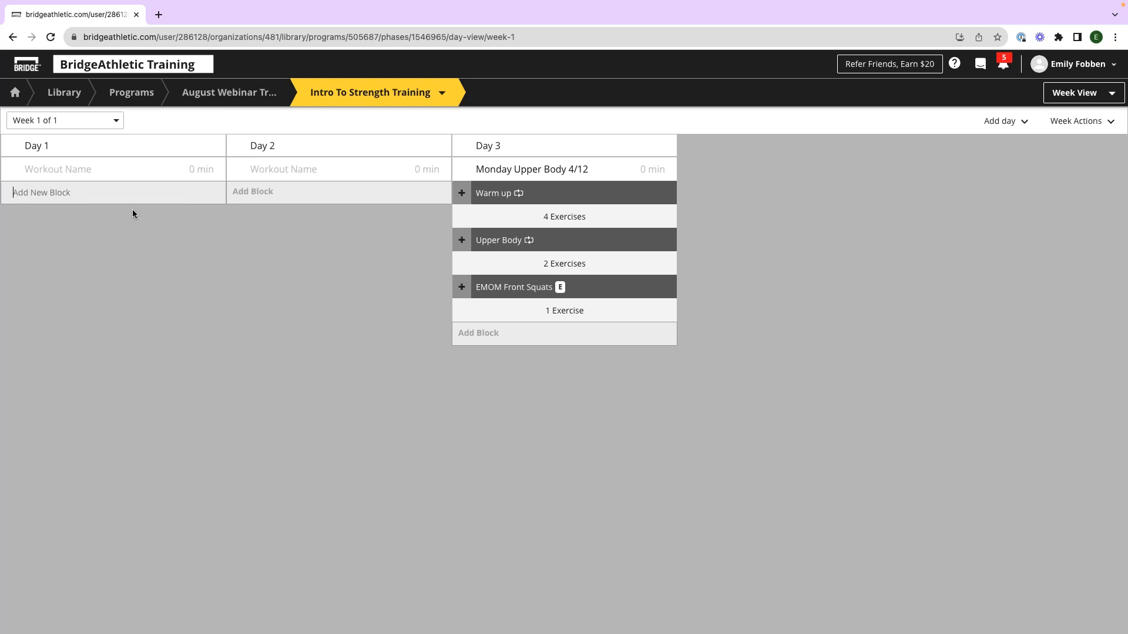
type("Warm Up")
key("Return")
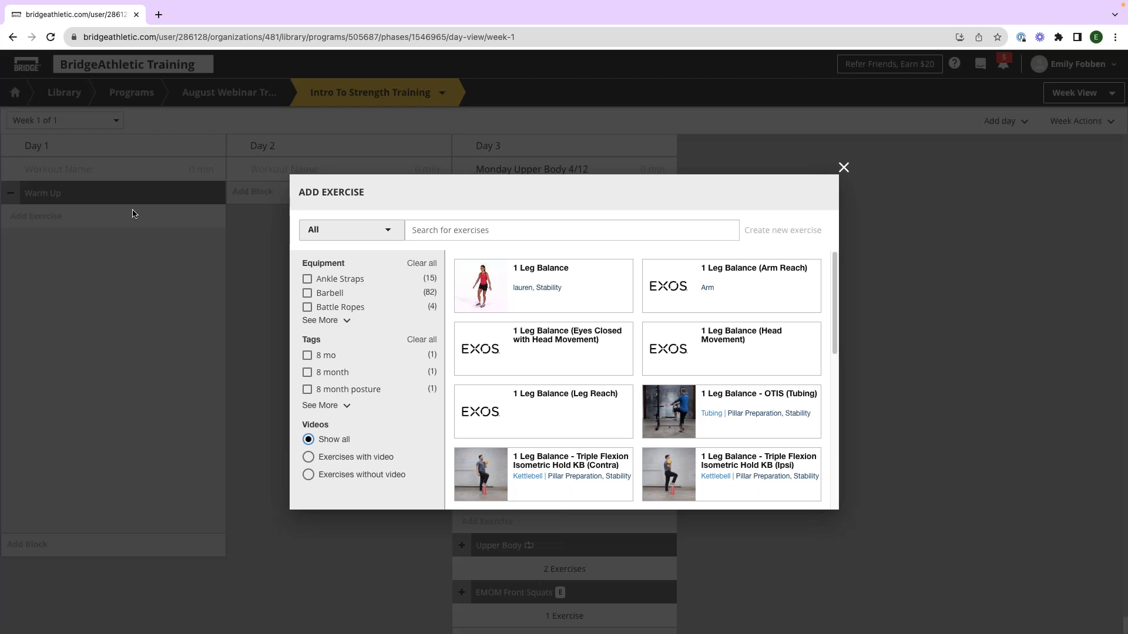
Step: Search the exercise library and select Squat (Miniband) and Walking Lunges for the Day 1 Warm Up block
type("squat")
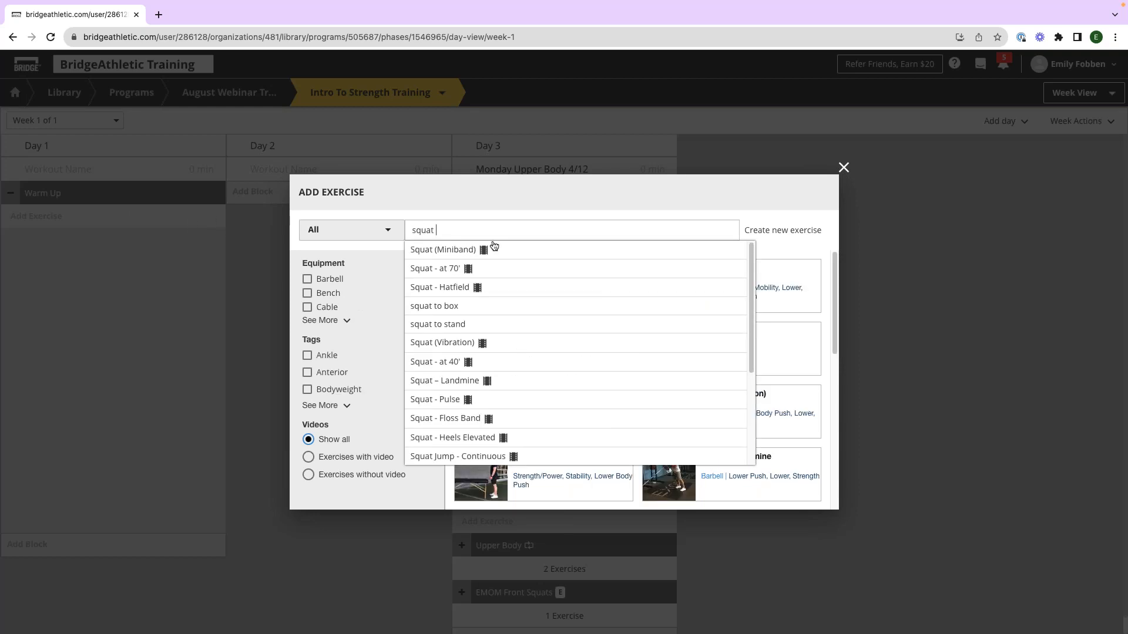
left_click(494, 247)
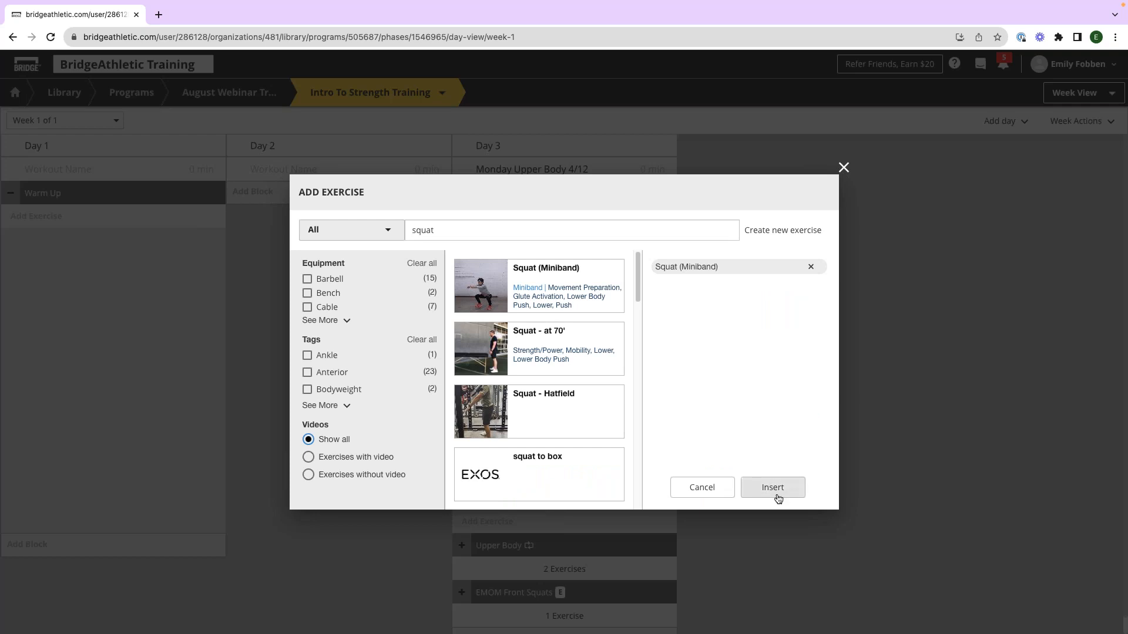
double_click(426, 232)
key("BackSpace")
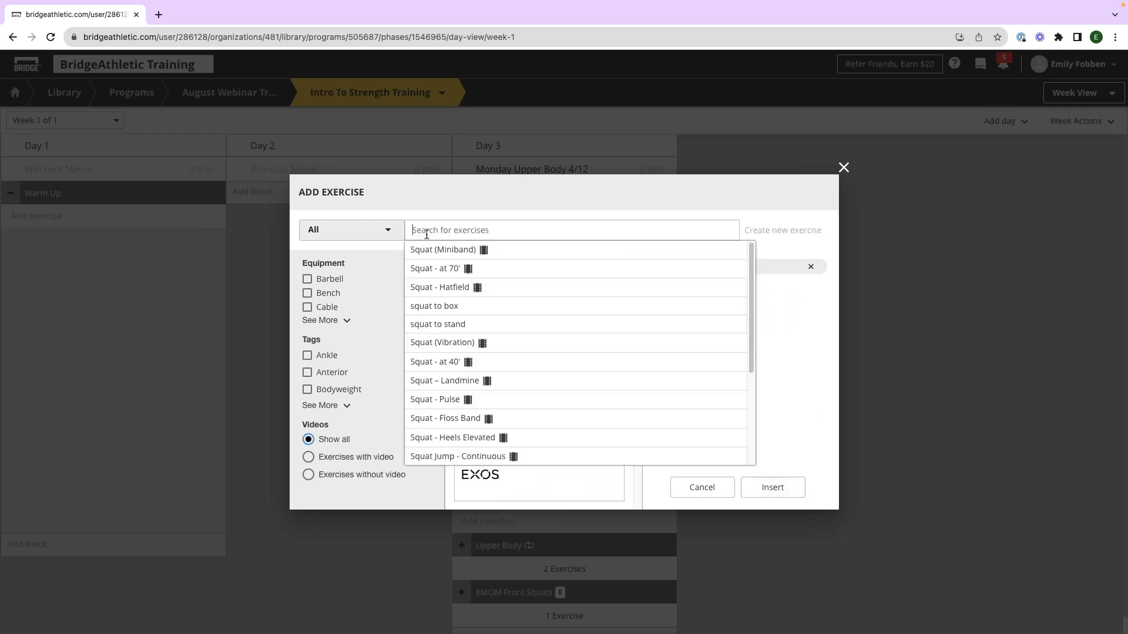
type("wal")
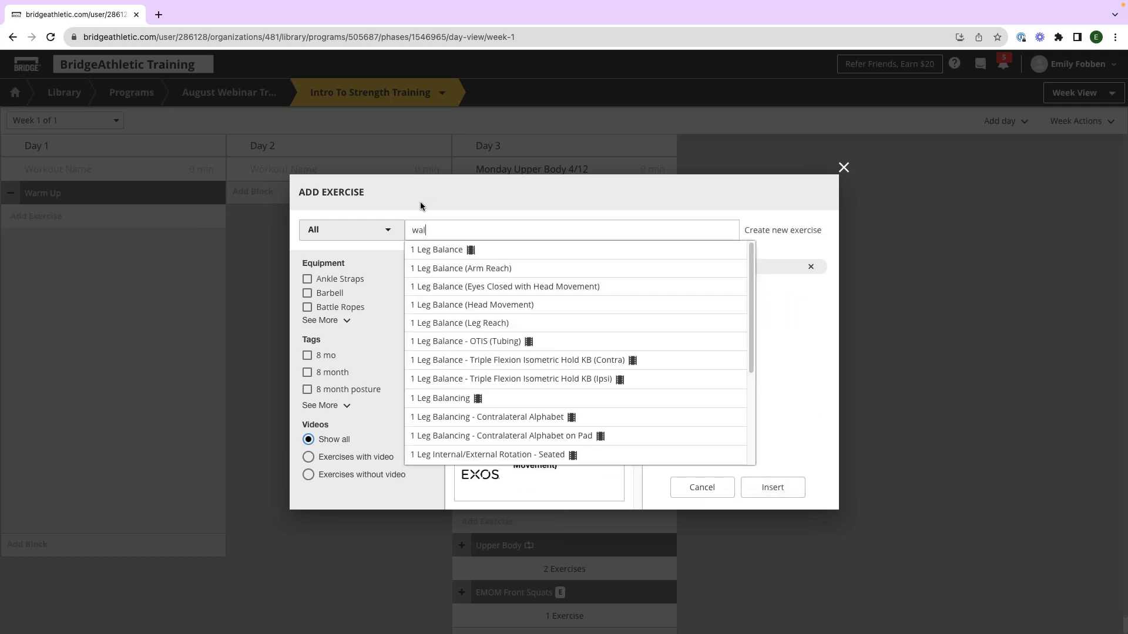
type("king lunge")
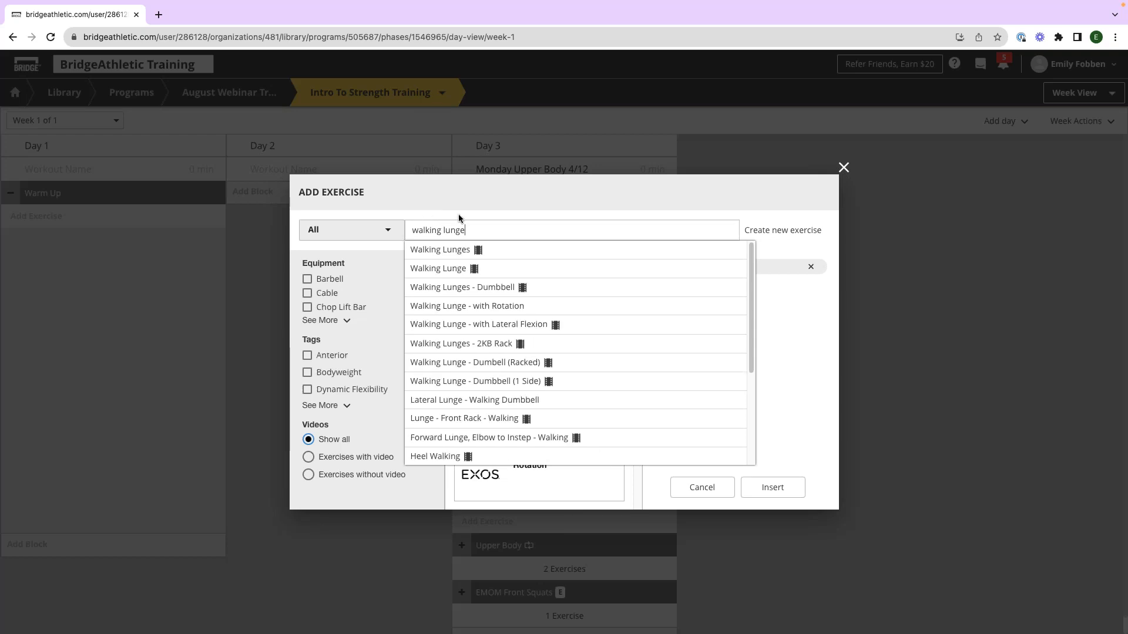
left_click(497, 254)
Step: Add Push Ups (Elevated) and Row (TRX) to the selection and insert all chosen exercises into the block
left_click(483, 235)
type("push up")
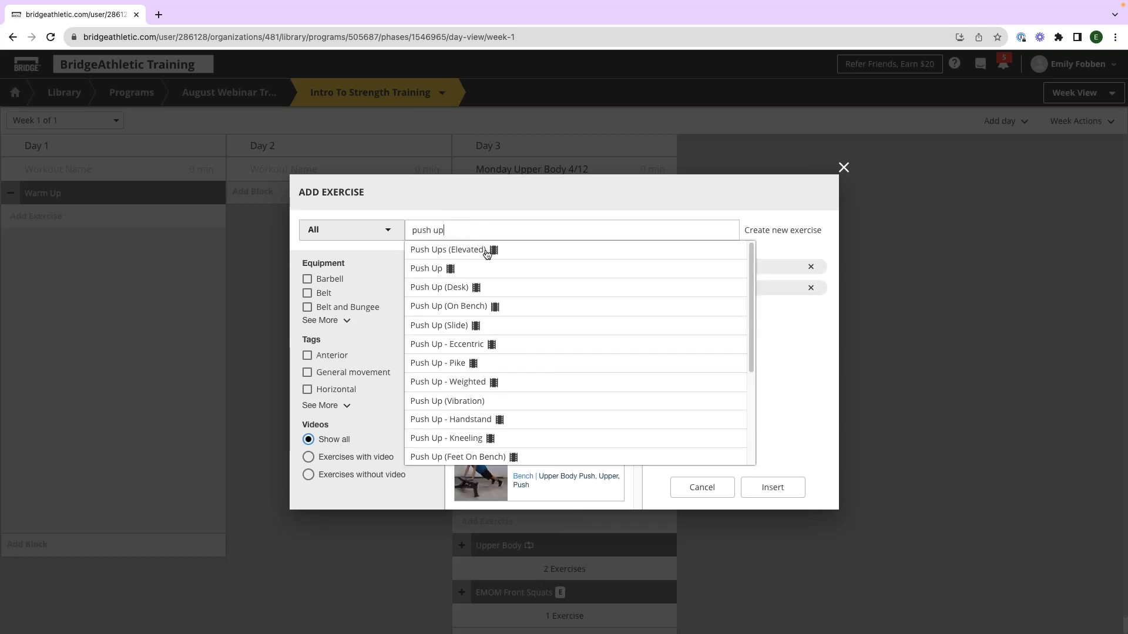
left_click(483, 251)
left_click(478, 235)
type("row")
left_click(477, 251)
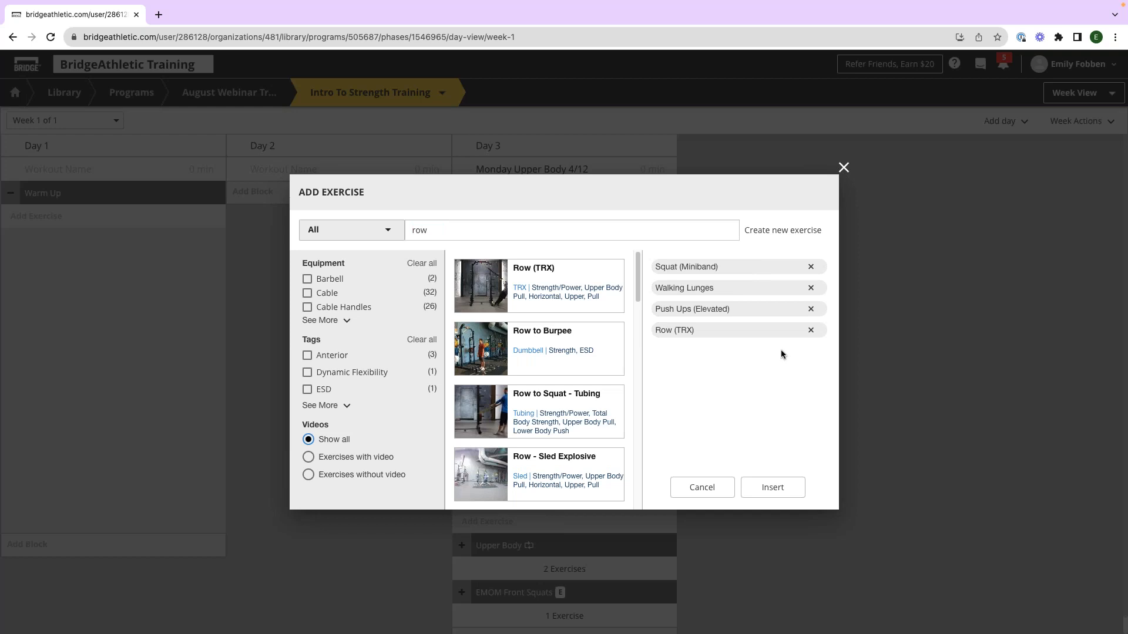
left_click(756, 488)
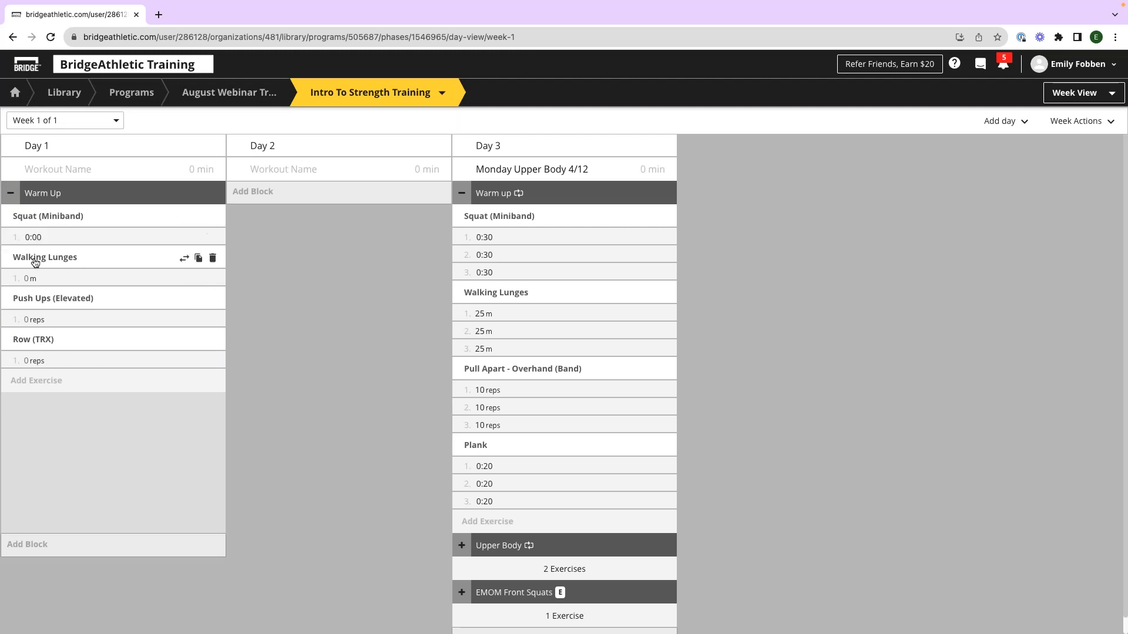
Step: Switch the Day 1 Squat (Miniband) exercise's tracked parameter from Time to Reps
left_click(32, 217)
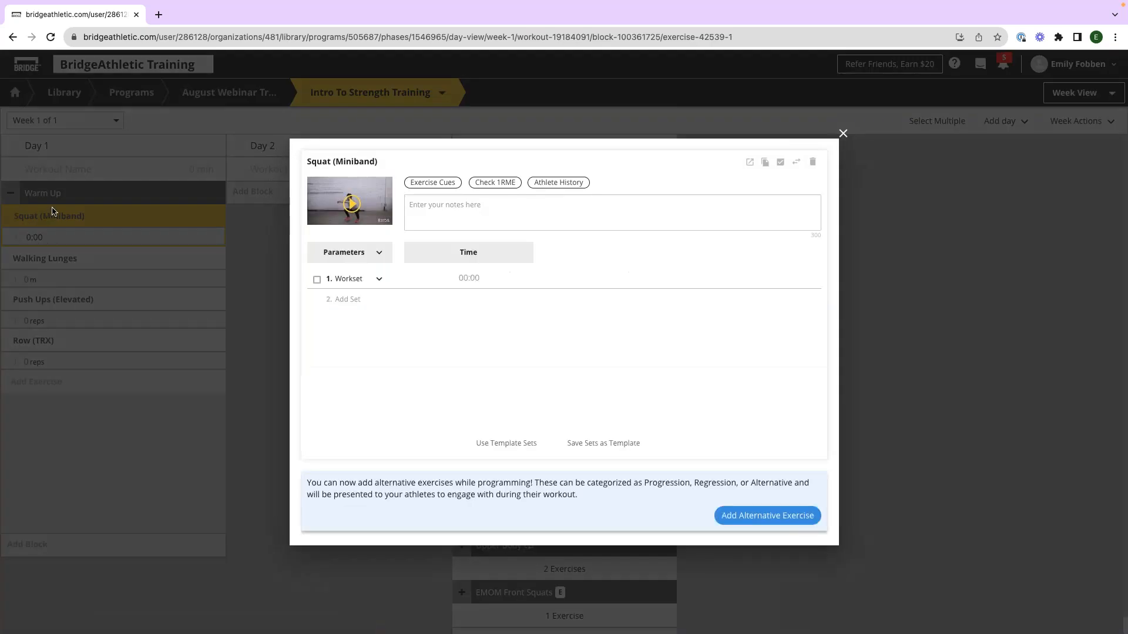
left_click(364, 259)
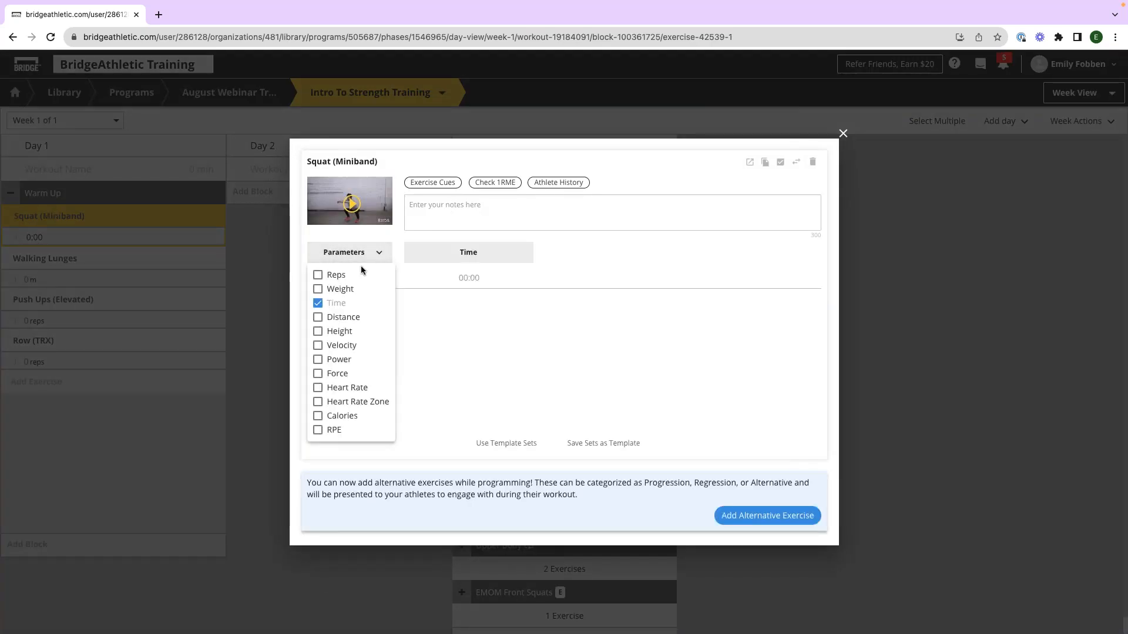
left_click(318, 275)
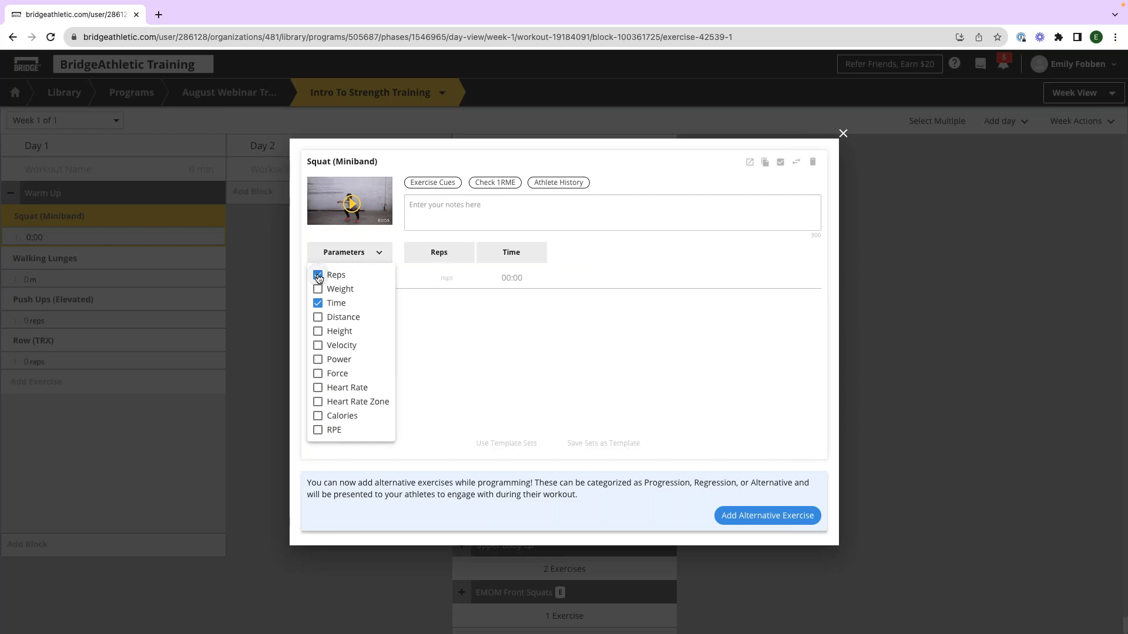
left_click(318, 303)
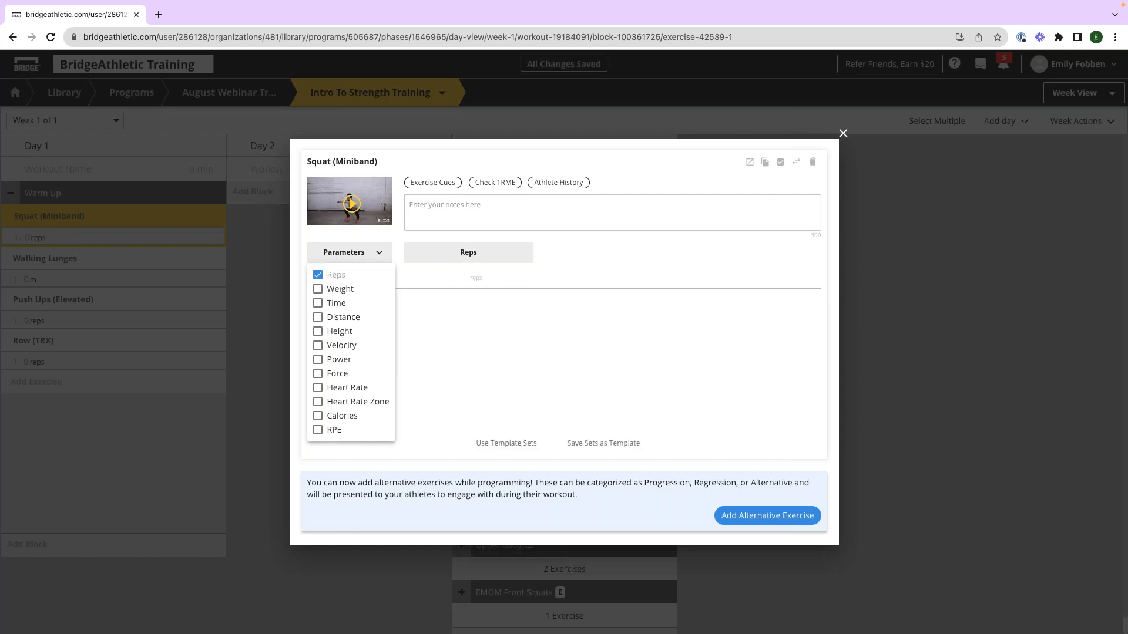
left_click(452, 330)
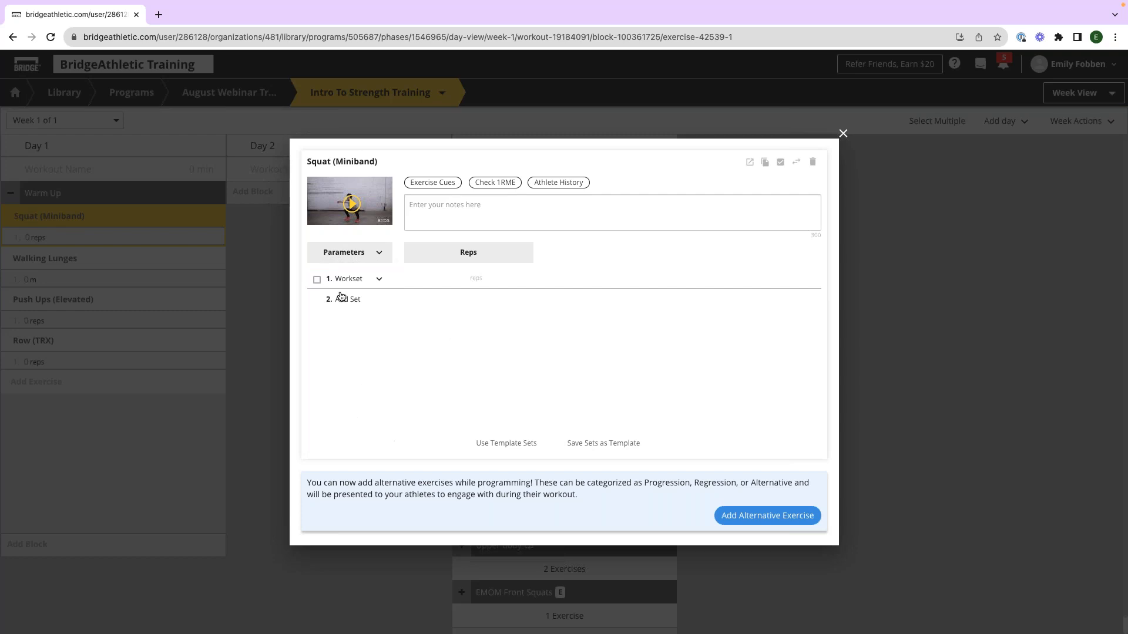
Step: Set the Squat (Miniband) workset to 12 reps, clone it into three sets and close the exercise details
left_click(453, 278)
type("1")
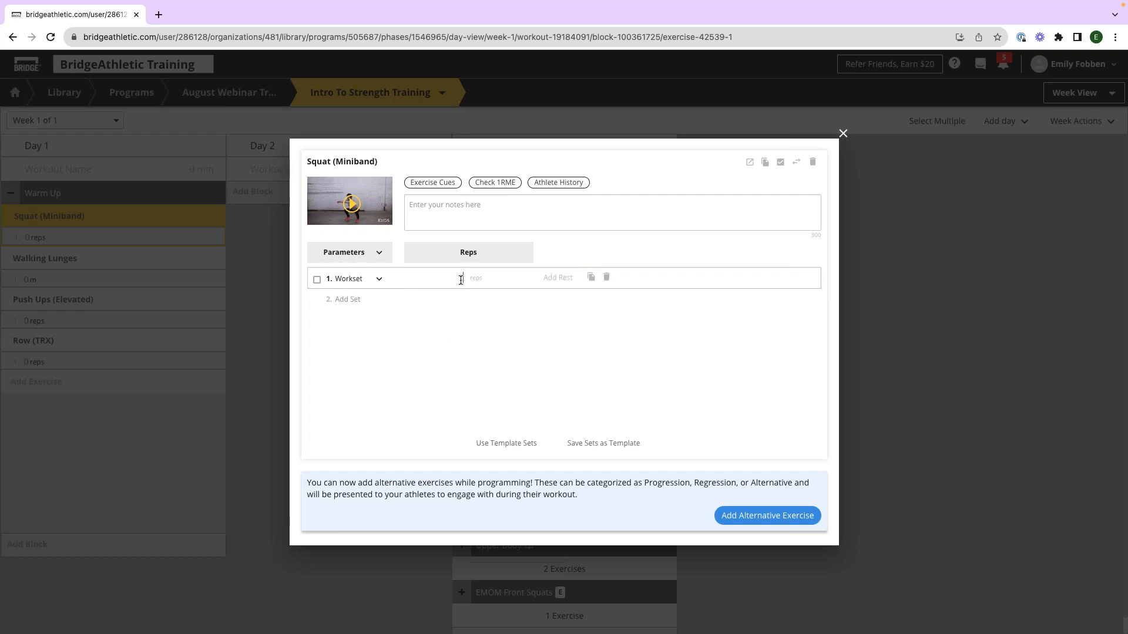
type("2")
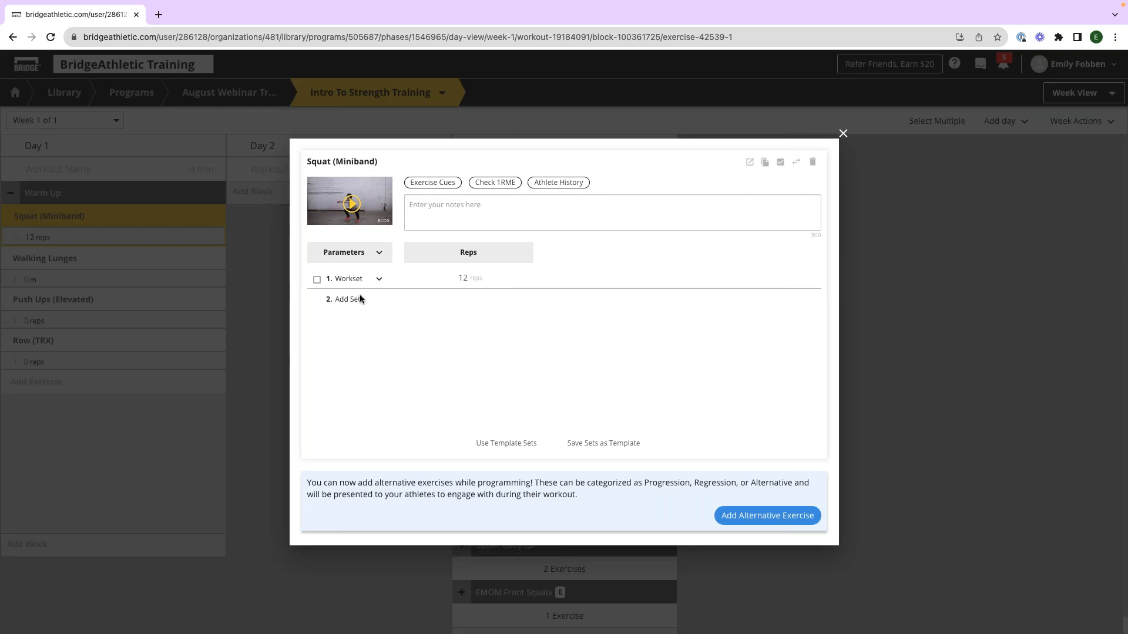
left_click(590, 279)
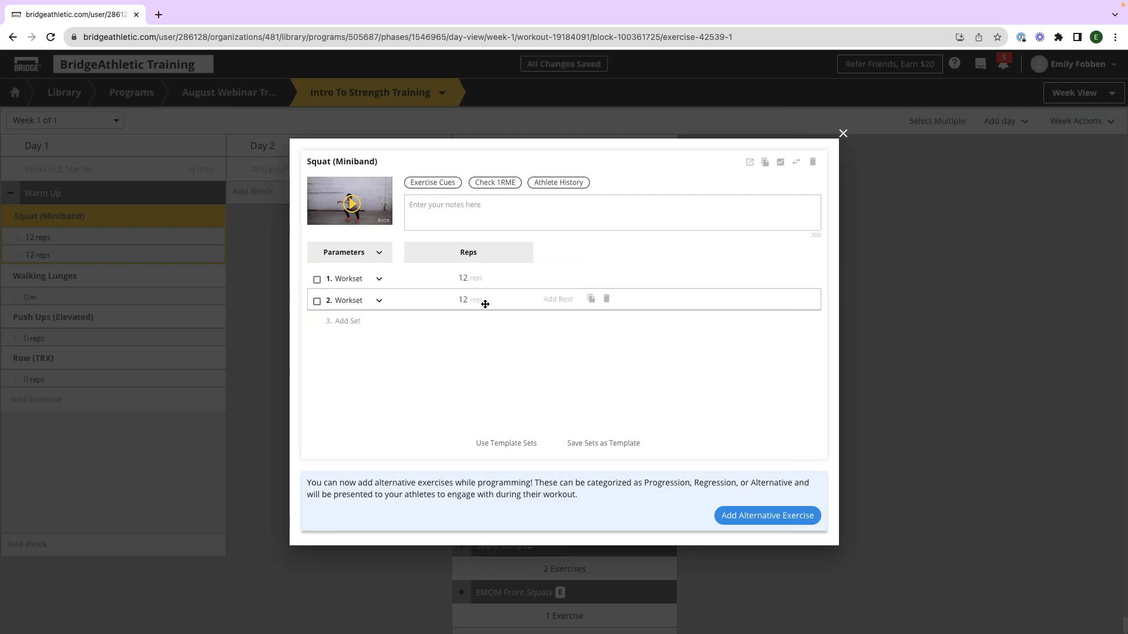
left_click(591, 300)
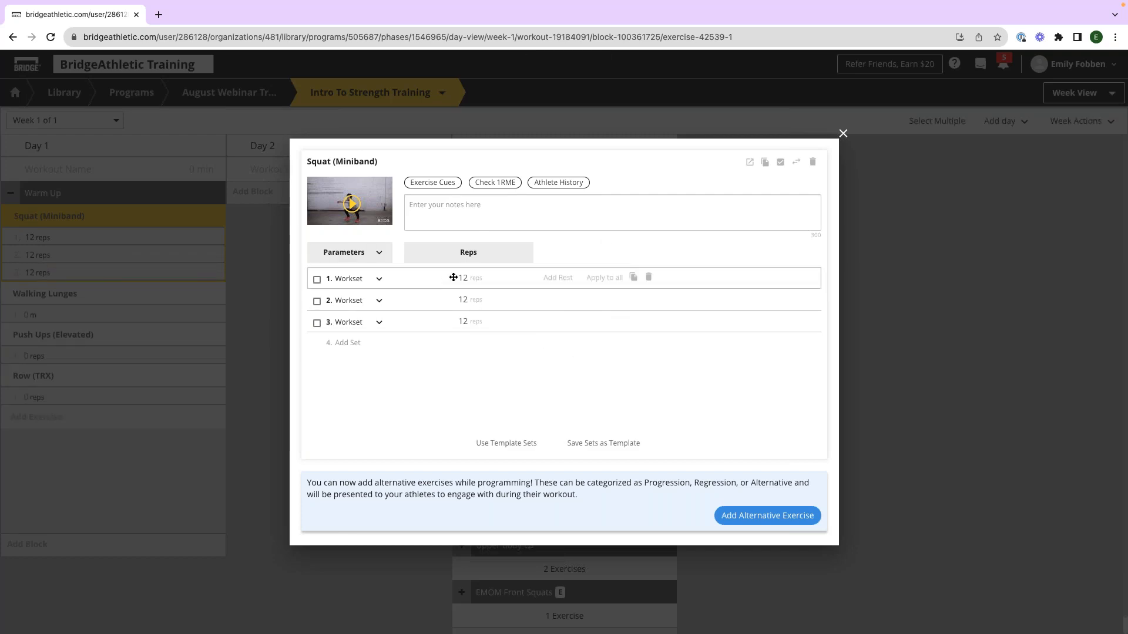
left_click(903, 297)
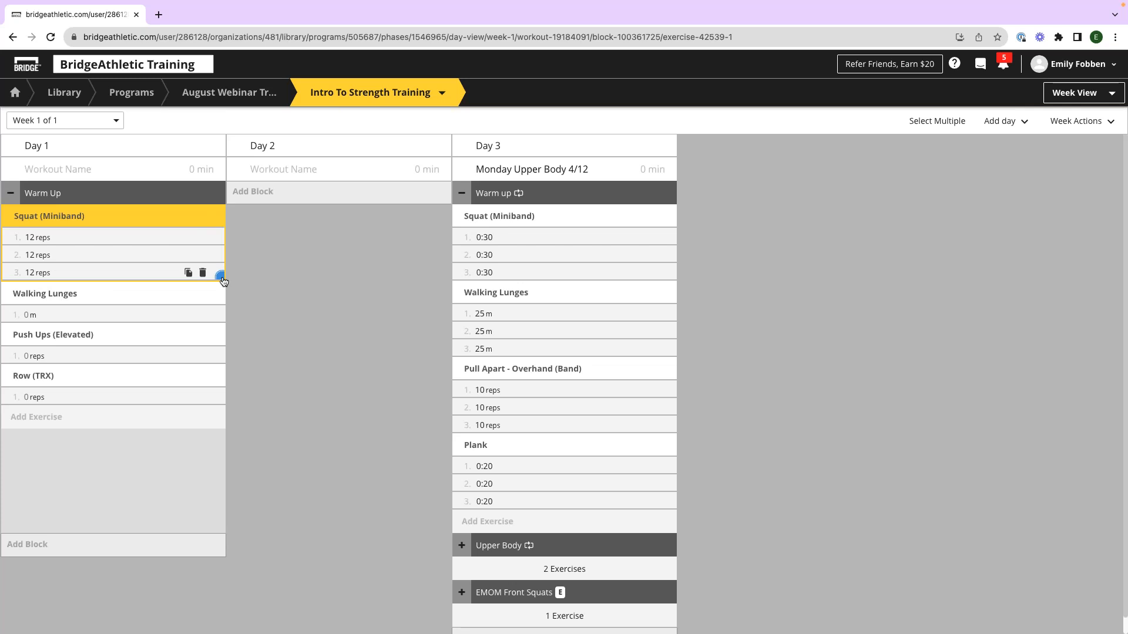
Step: Copy the Squat (Miniband) prescriptions and paste them over the existing Walking Lunges prescriptions in Day 1
left_click(223, 274)
left_click(264, 290)
left_click(223, 314)
left_click(241, 332)
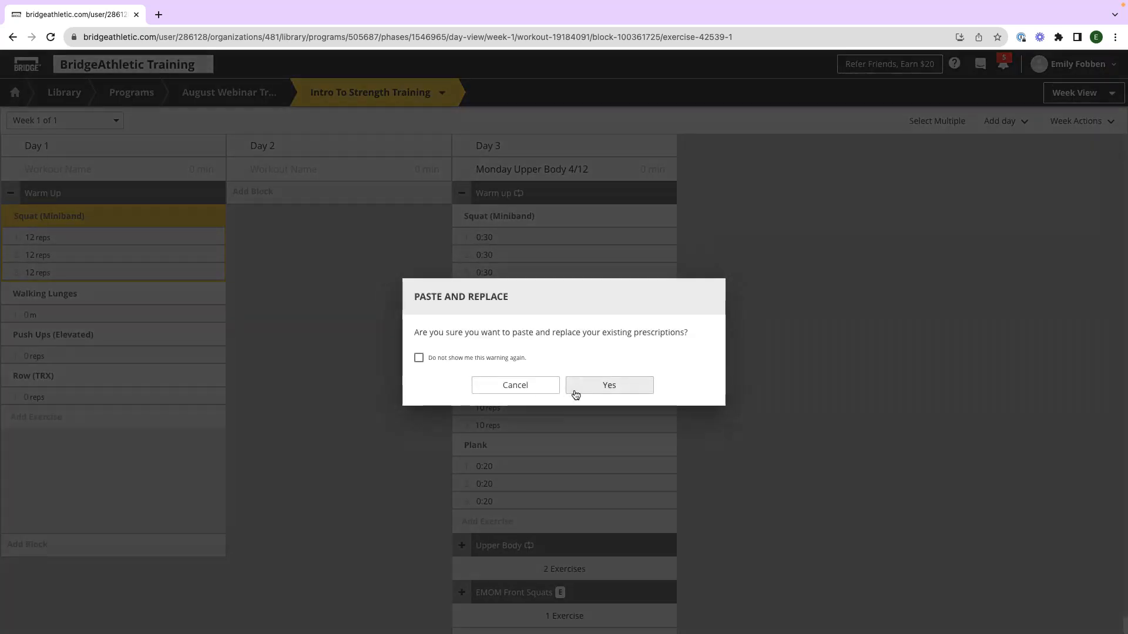
left_click(589, 387)
Step: Paste and replace the copied prescriptions on Push Ups (Elevated) and Row (TRX), disabling further paste warnings
left_click(218, 394)
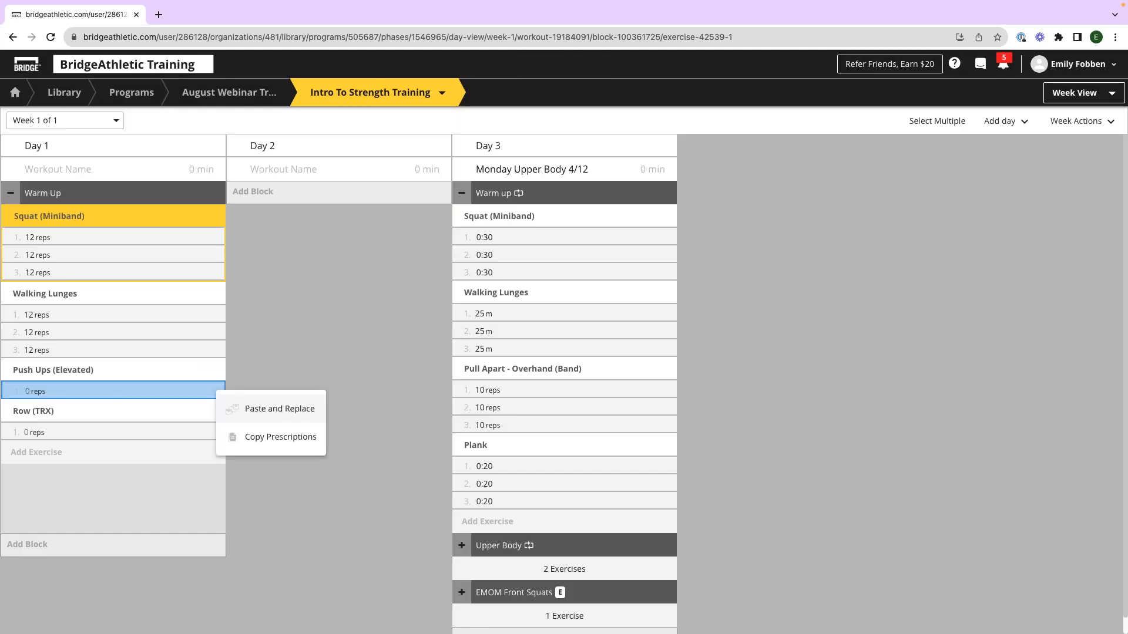
left_click(238, 404)
left_click(440, 363)
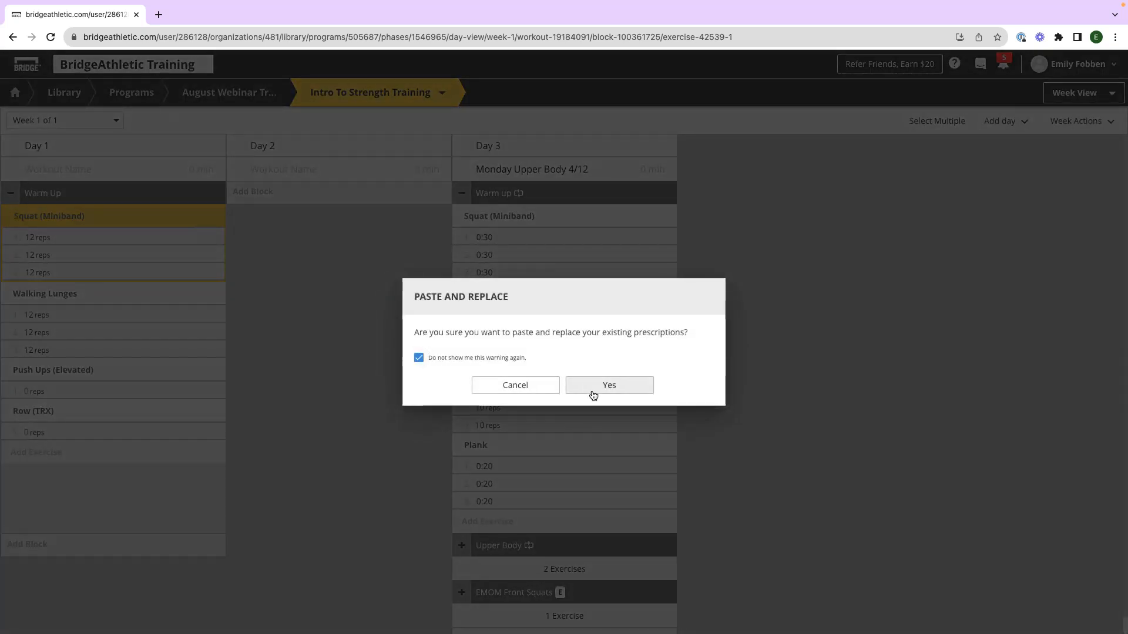
left_click(595, 389)
left_click(222, 472)
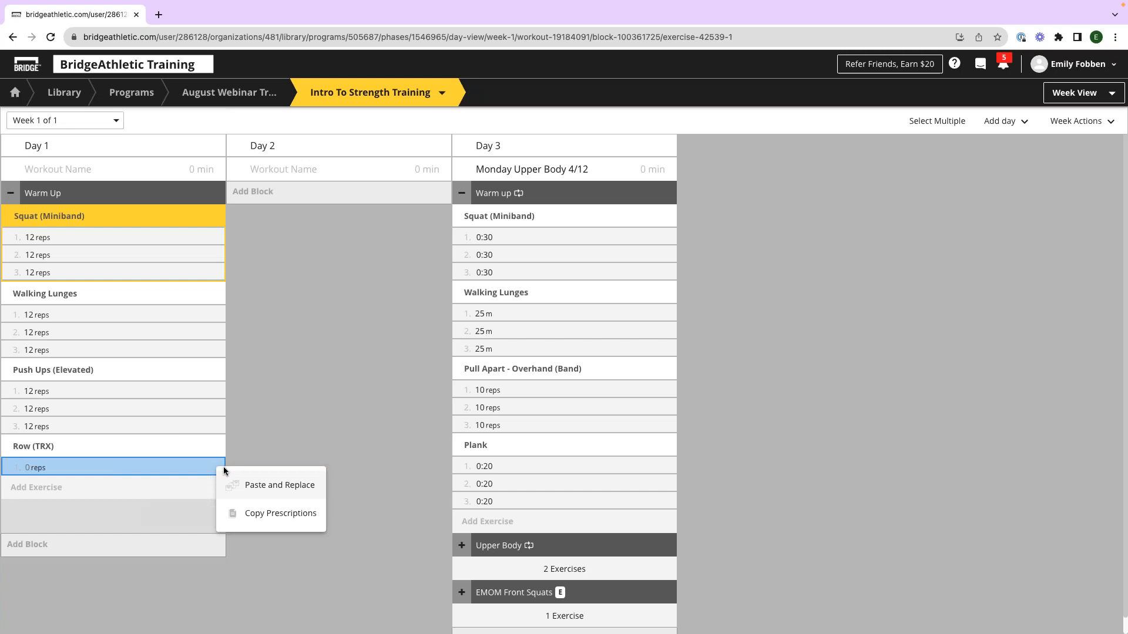
left_click(281, 482)
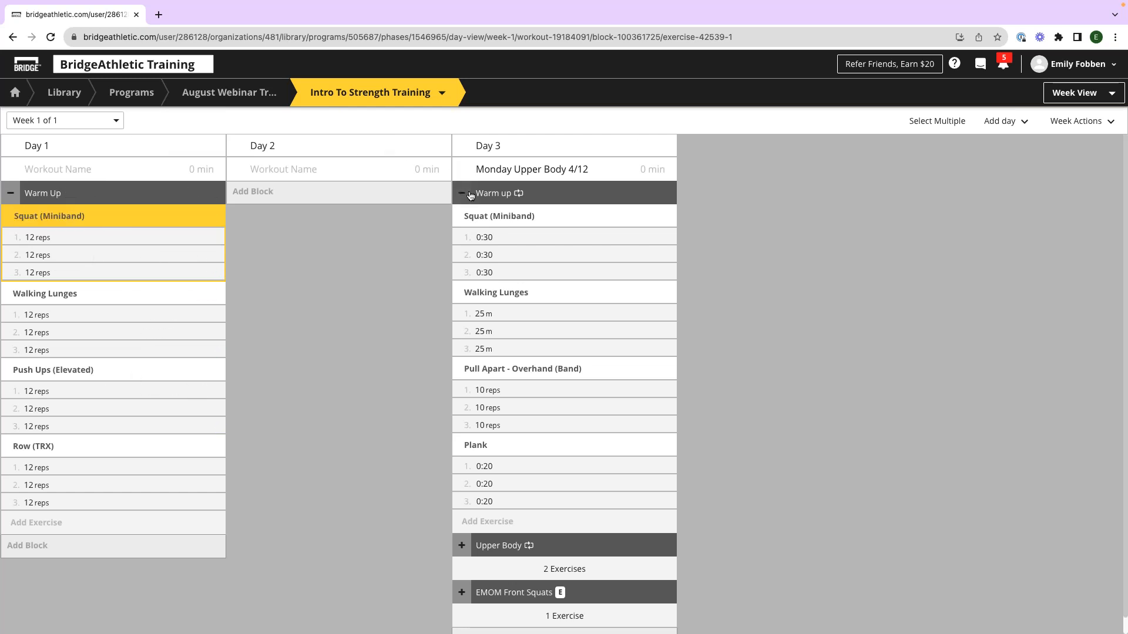
Step: Turn on Superset for the Day 1 Warm Up block and close the block options
left_click(463, 195)
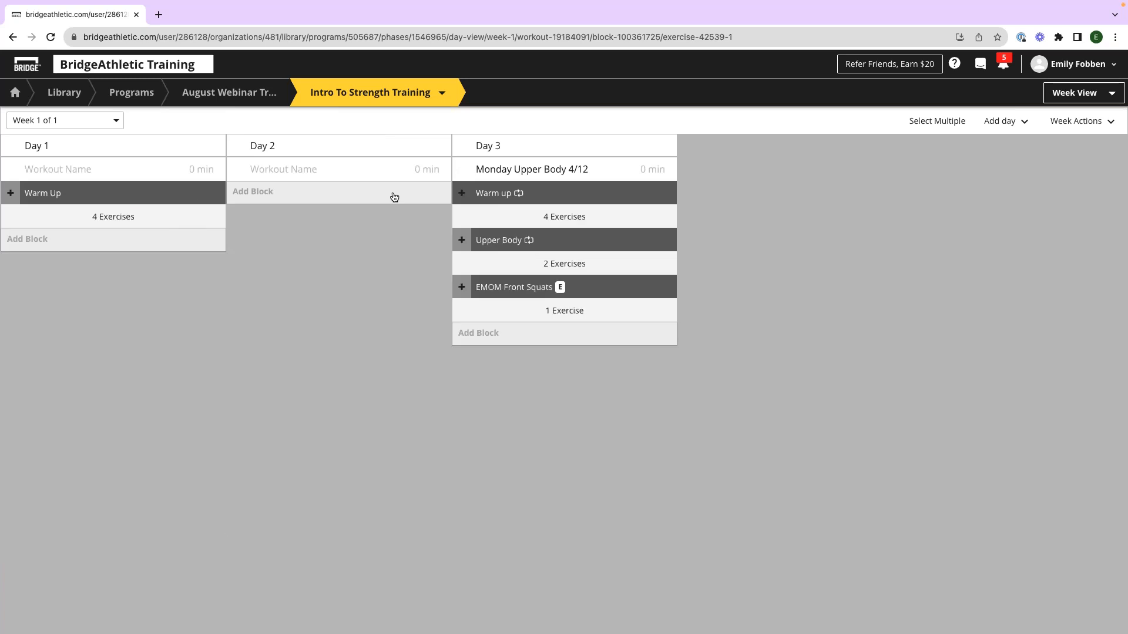
left_click(10, 193)
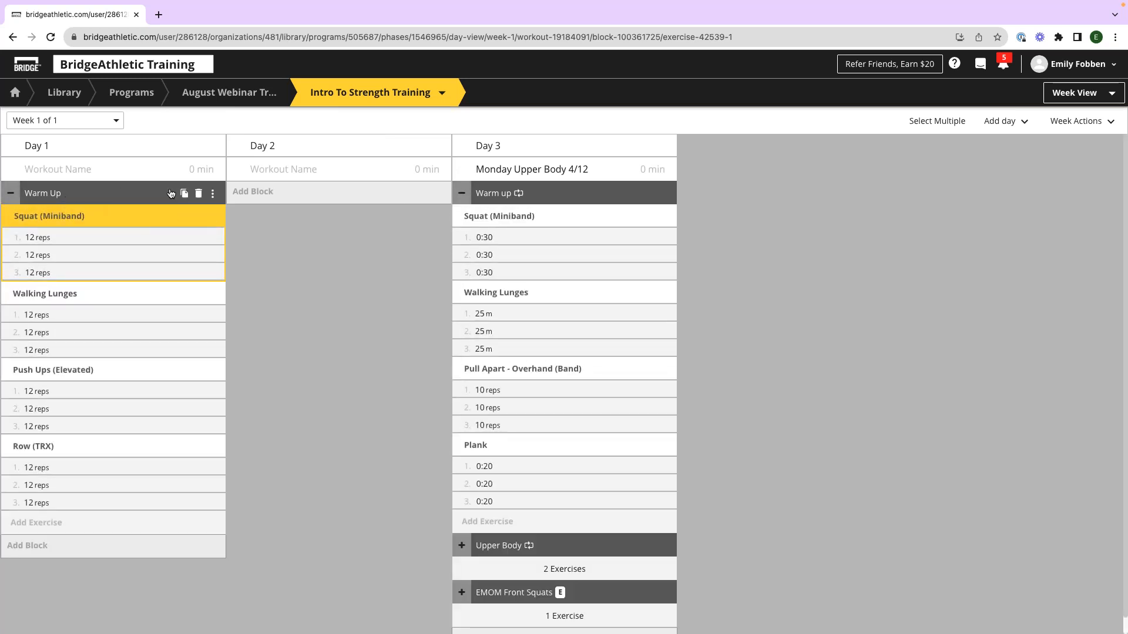
left_click(213, 195)
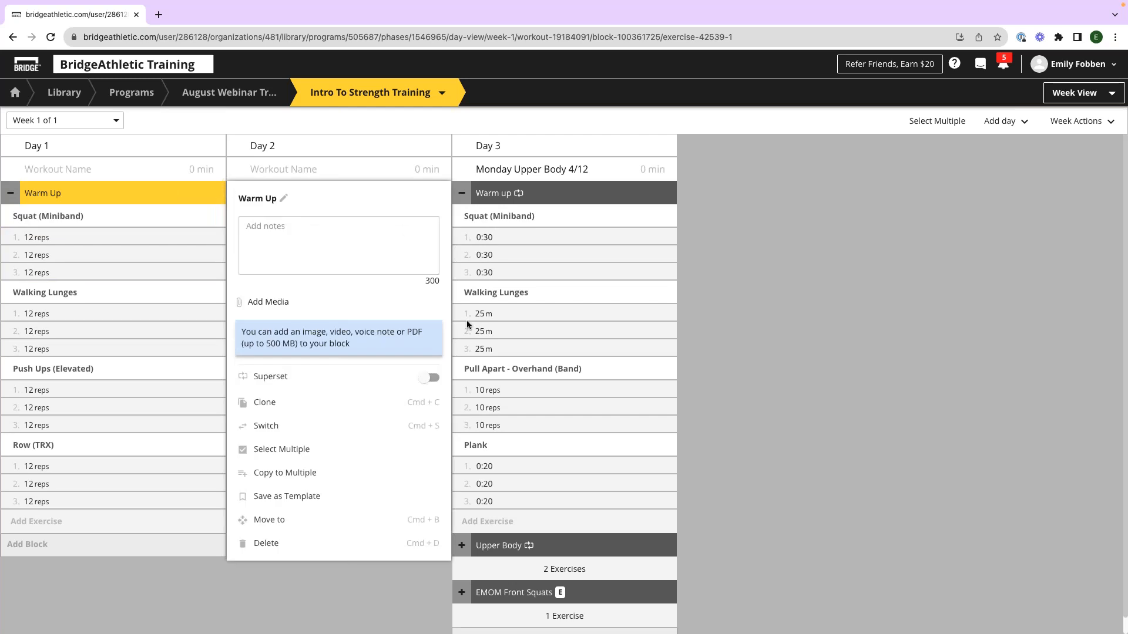
left_click(434, 378)
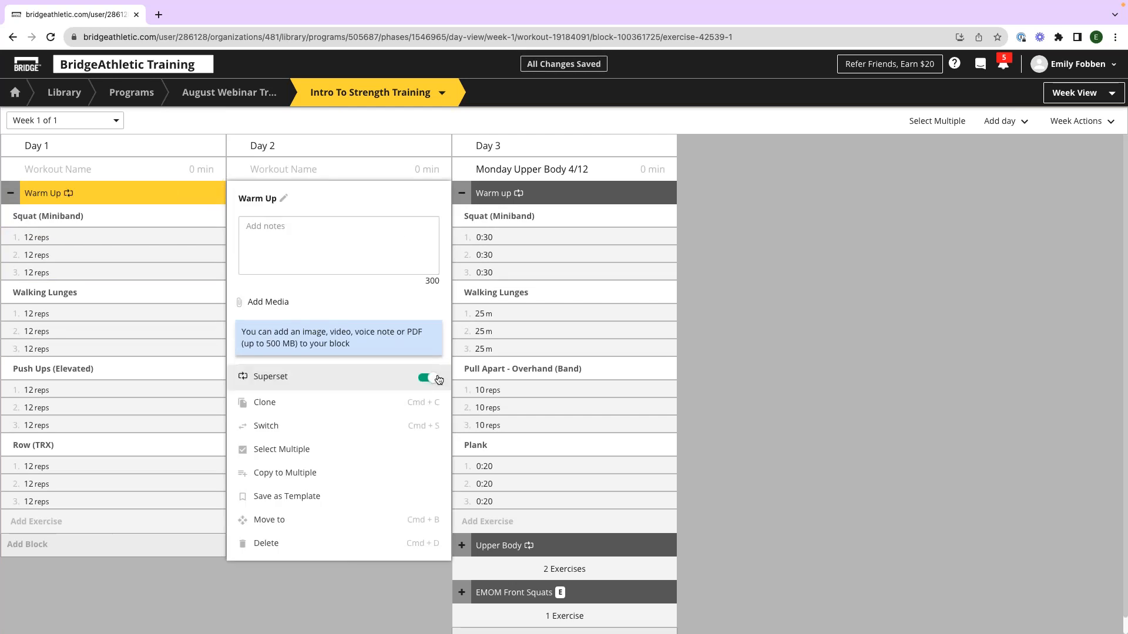
left_click(259, 580)
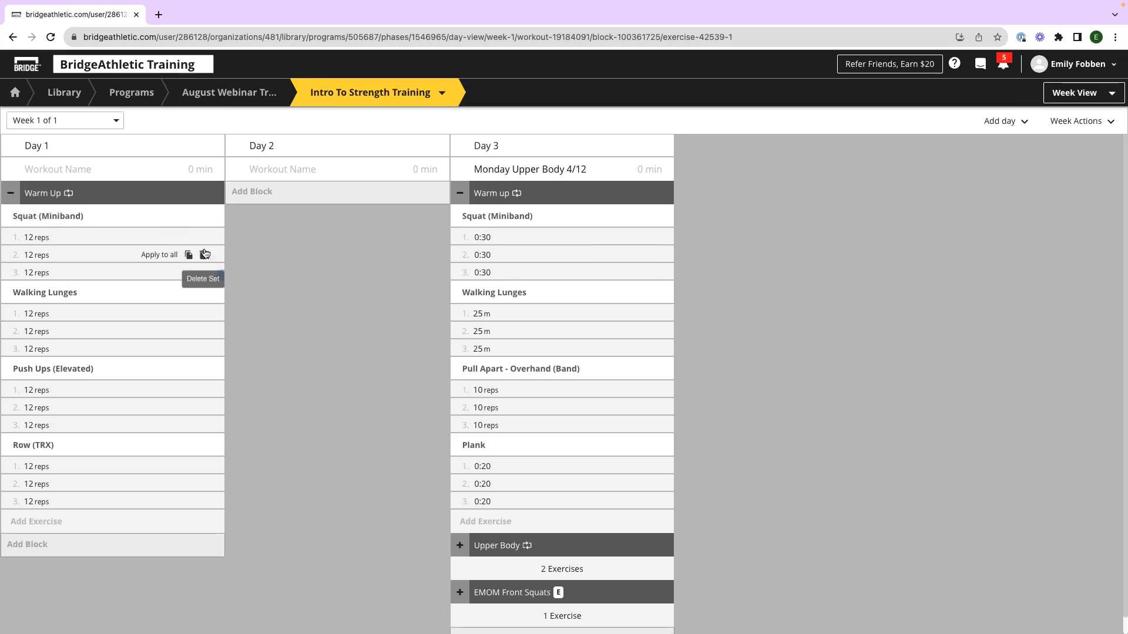
Step: Delete the Warm up block from Day 3 and collapse the remaining blocks
left_click(648, 193)
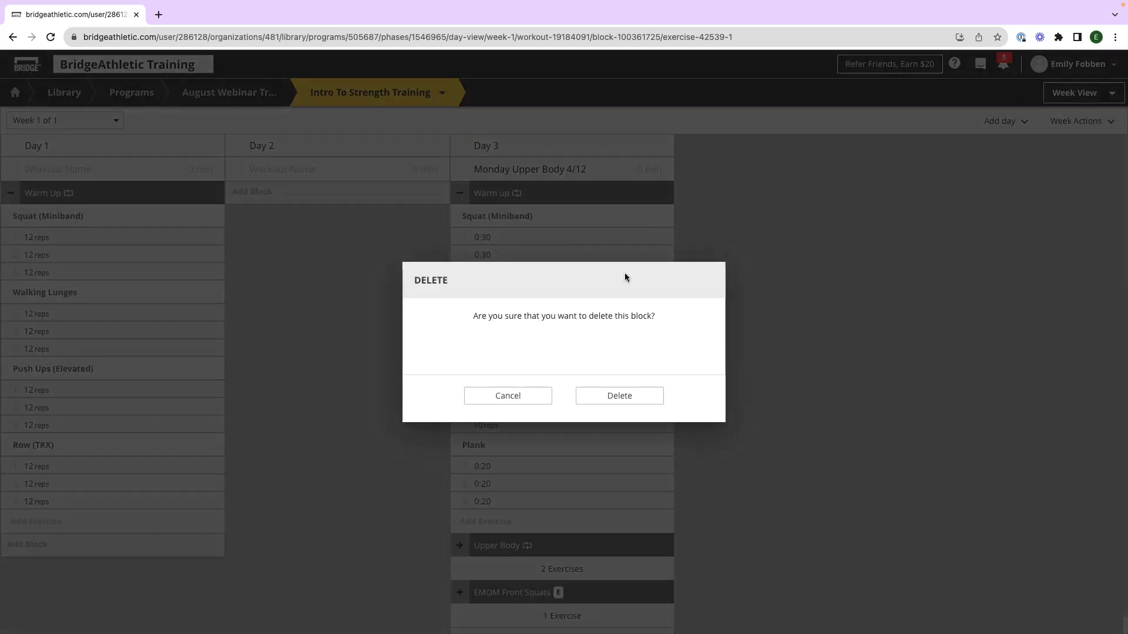
left_click(613, 401)
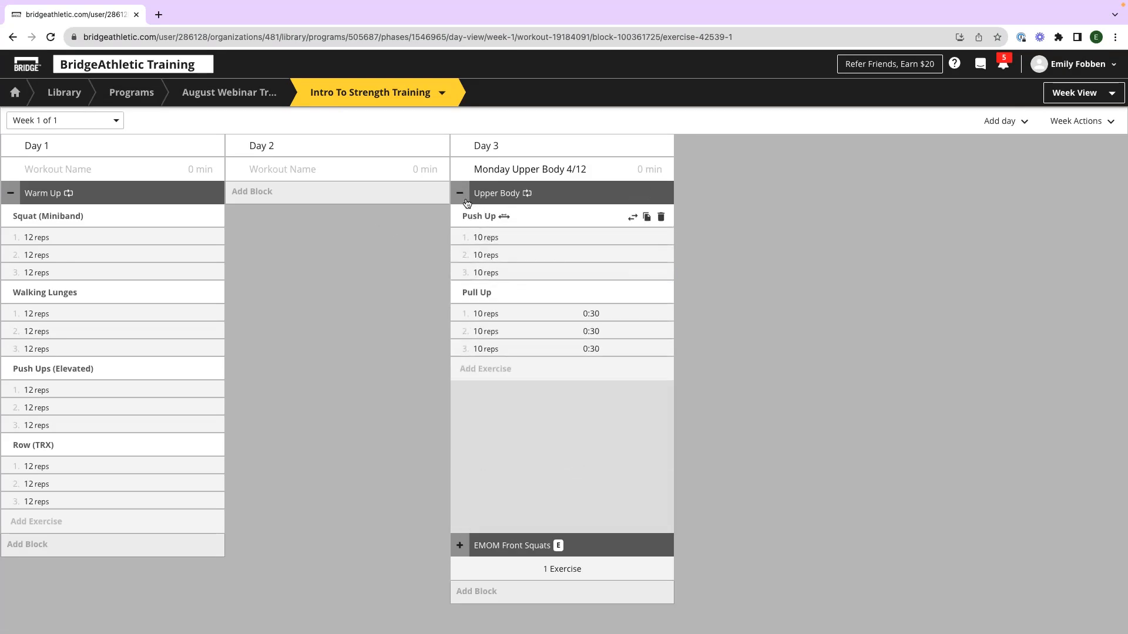
left_click(460, 193)
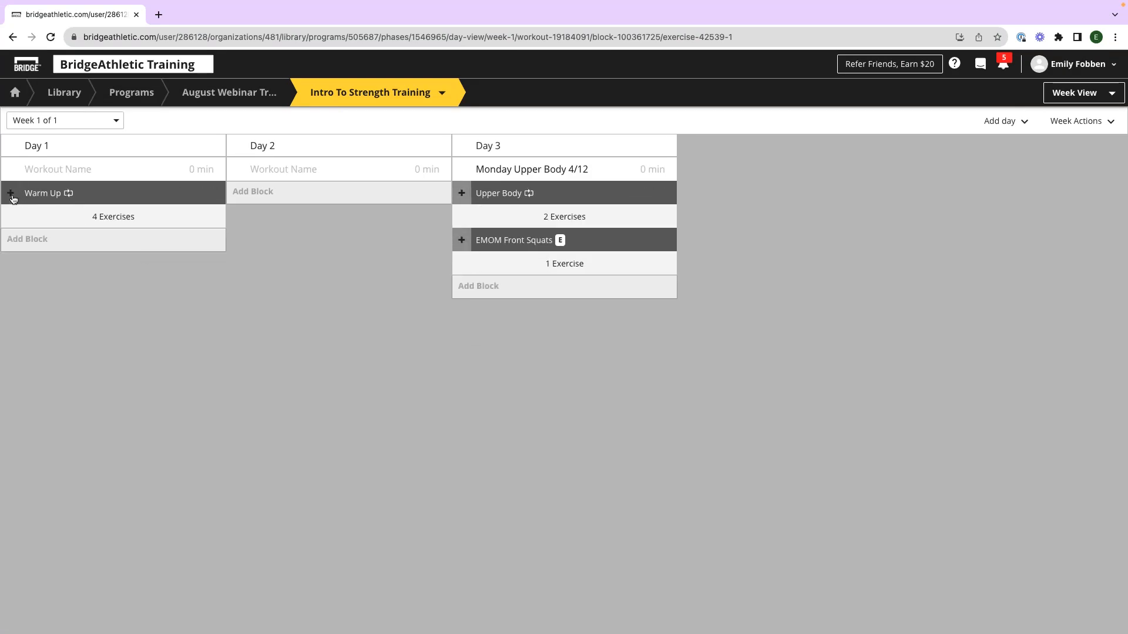
Step: Expand the blocks, clone the Day 1 Warm Up block and move the copy into Day 2
left_click(10, 193)
left_click(184, 202)
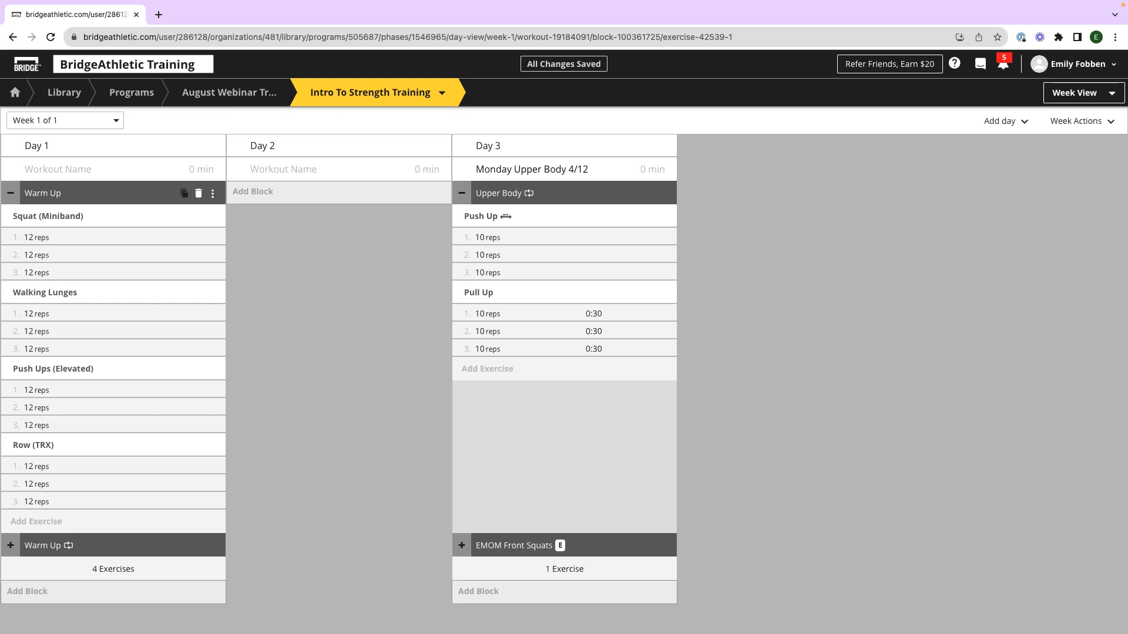
mouse_move(10, 545)
left_mouse_down()
mouse_move(249, 420)
mouse_move(249, 193)
left_mouse_up()
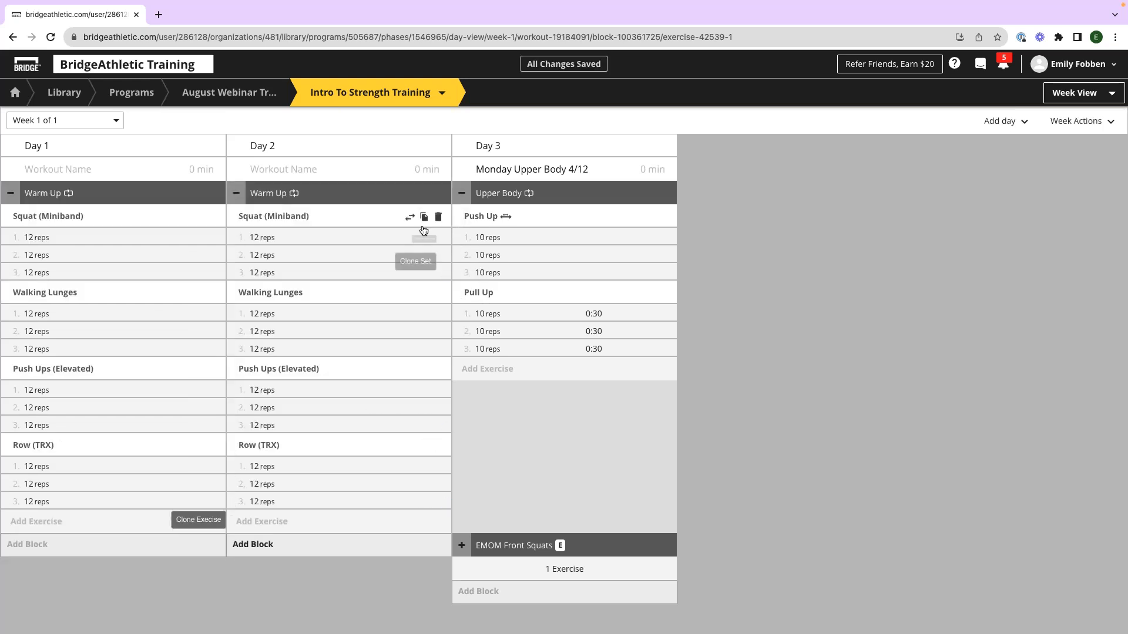
Step: Save the Day 2 Warm Up block as a template block named Warm Up 8/9/23
left_click(437, 194)
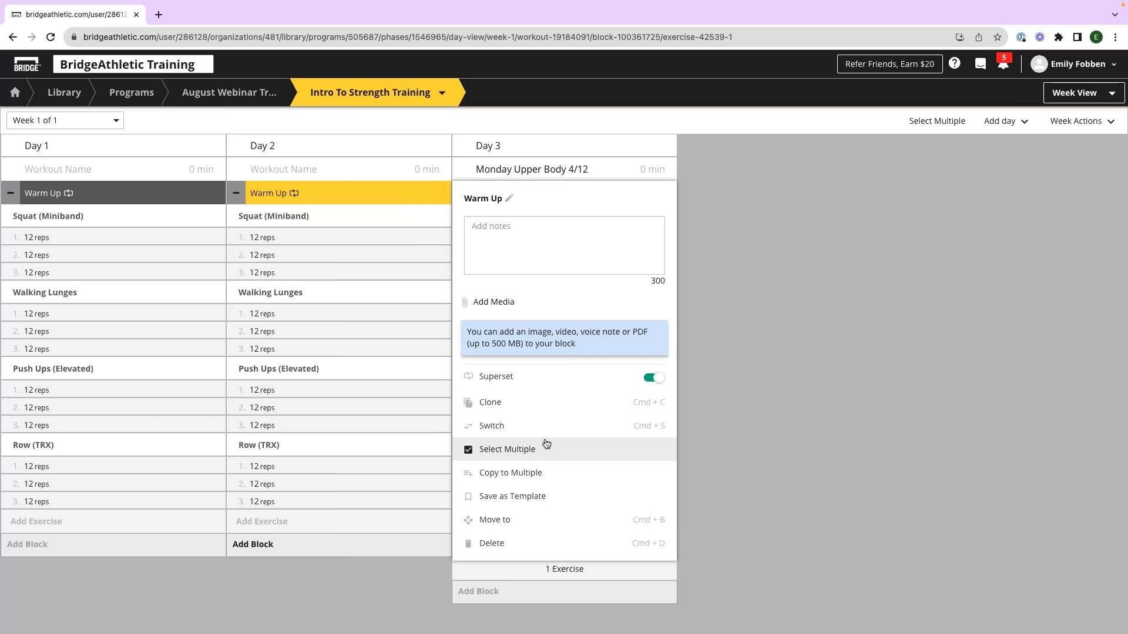
left_click(546, 496)
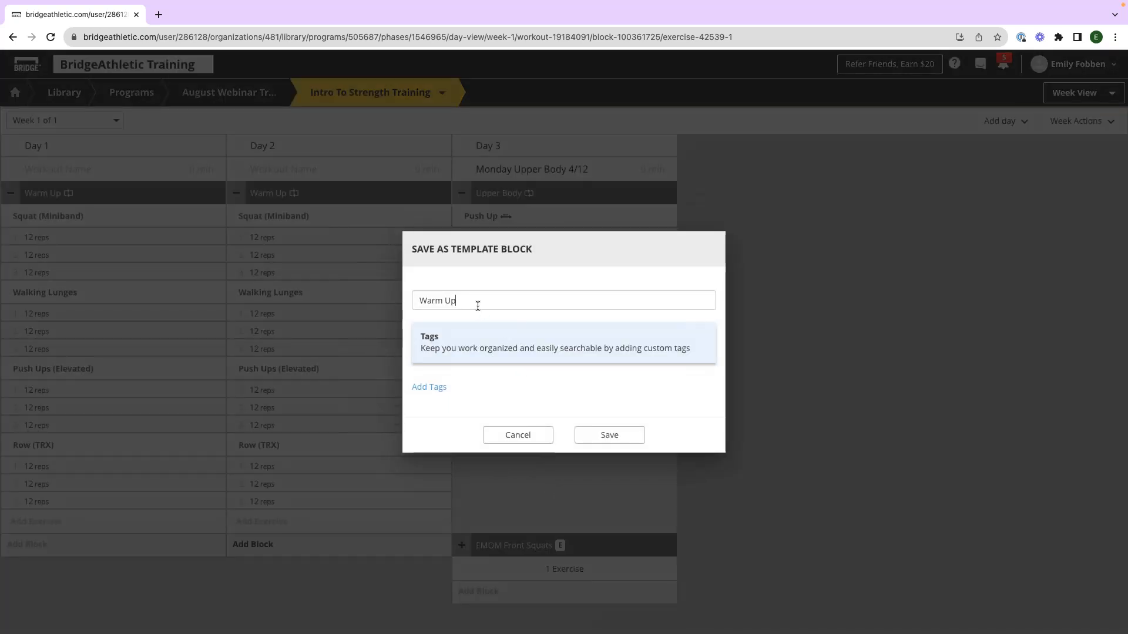
type("8/8")
key("BackSpace")
left_click(605, 435)
left_click(591, 395)
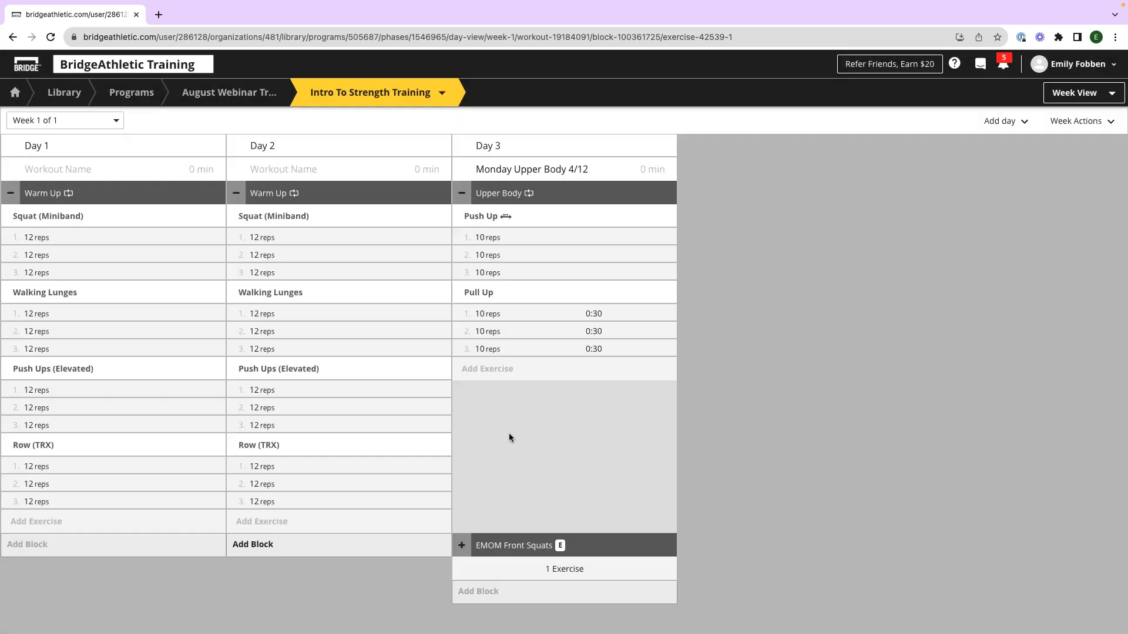
Step: Insert the Warm Up 8/9/23 block from My Templates into Day 3 and move it above the Upper Body block
left_click(468, 593)
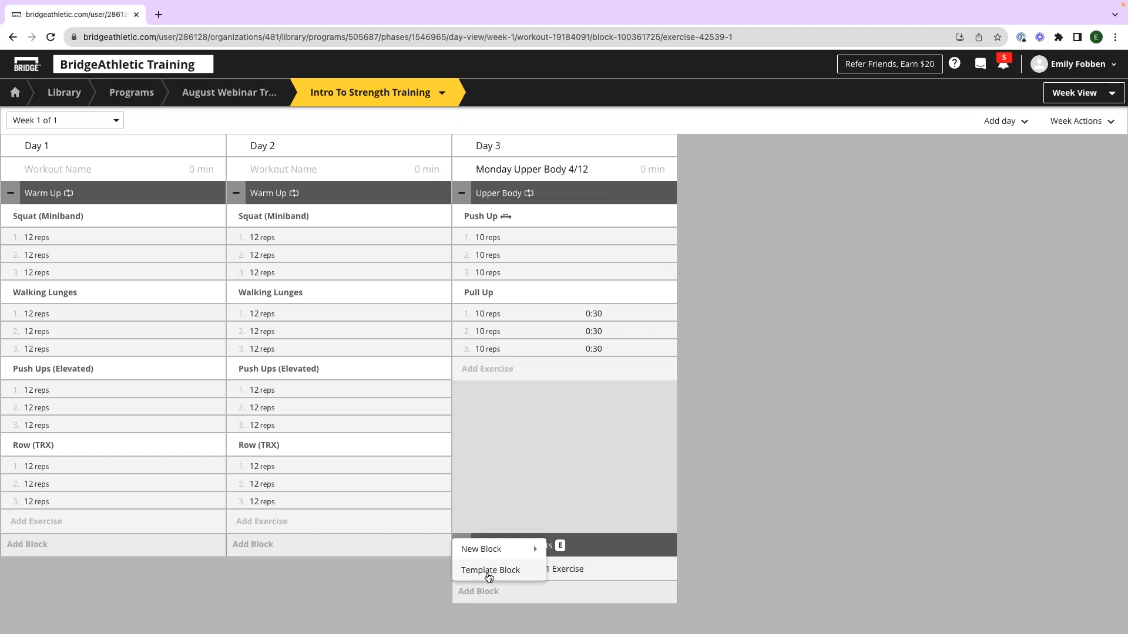
left_click(488, 572)
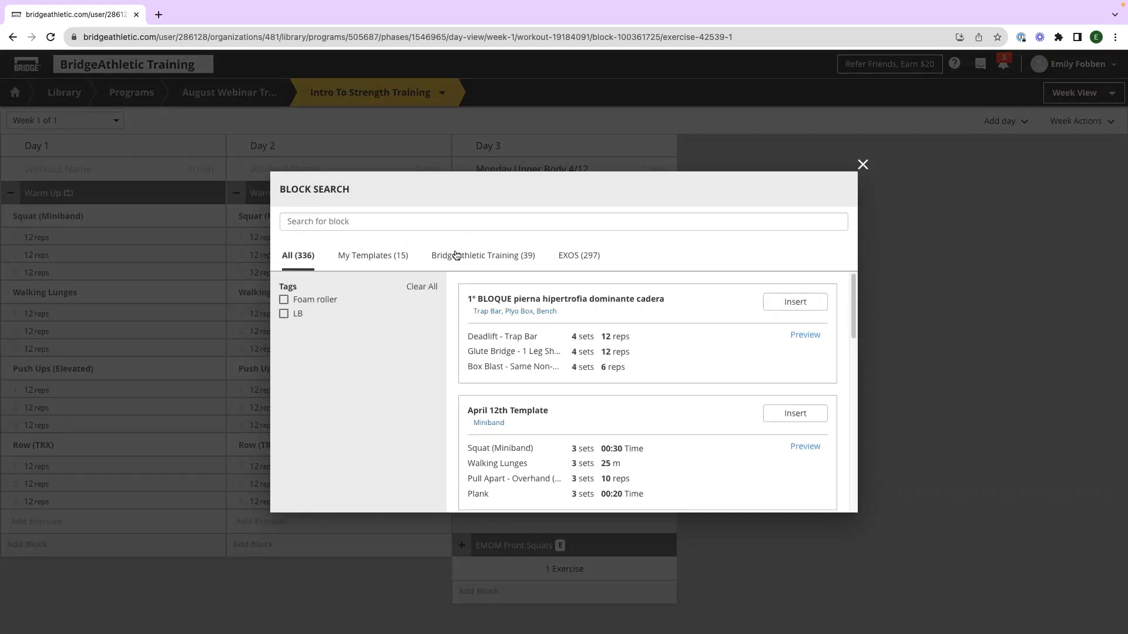
left_click(373, 255)
scroll(596, 294, "down", 5)
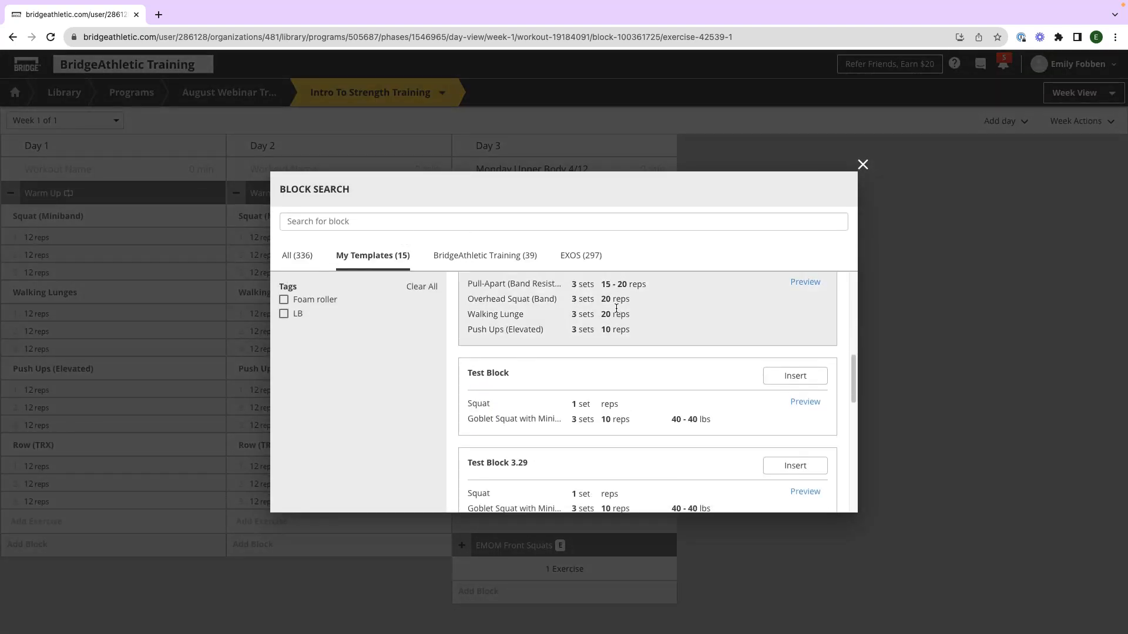
scroll(616, 308, "down", 5)
scroll(615, 308, "up", 3)
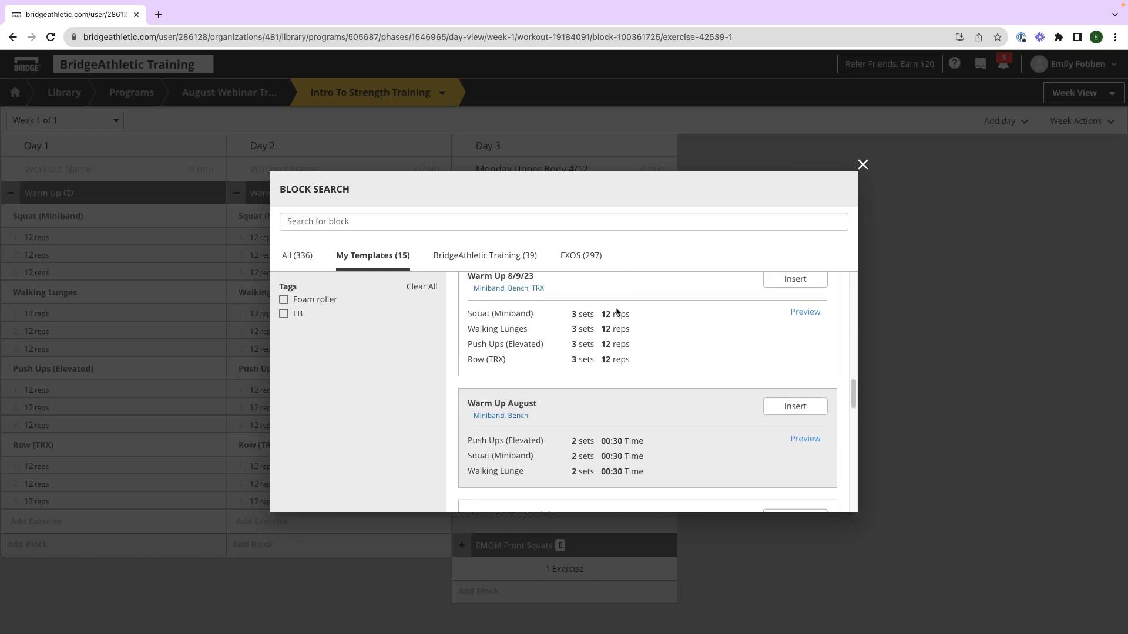
left_click(777, 352)
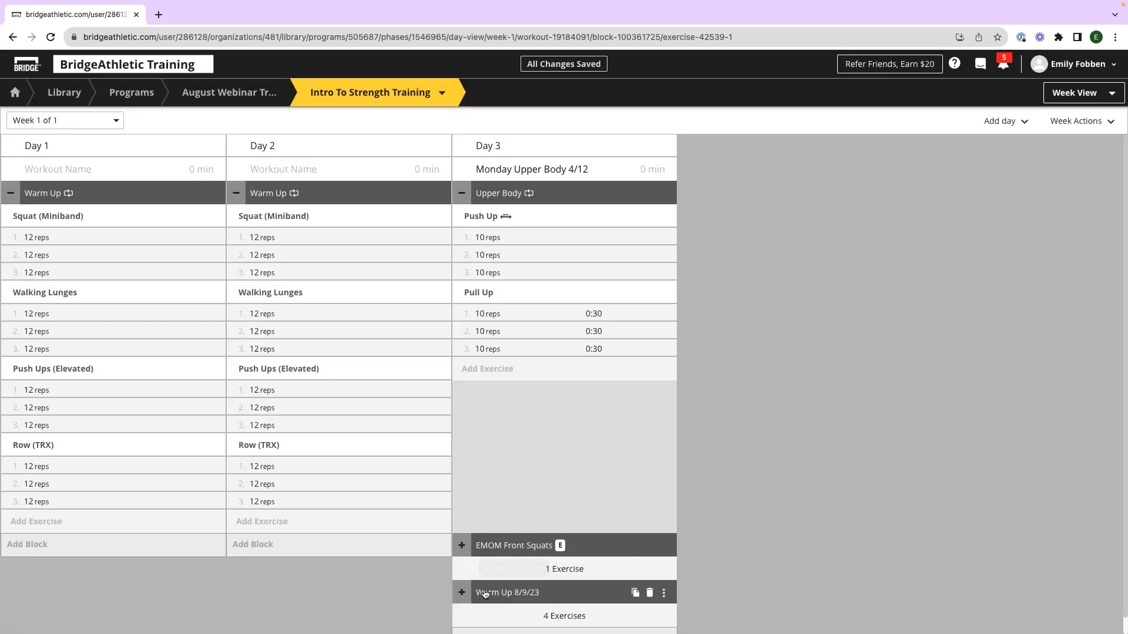
left_click_drag(470, 592, 494, 194)
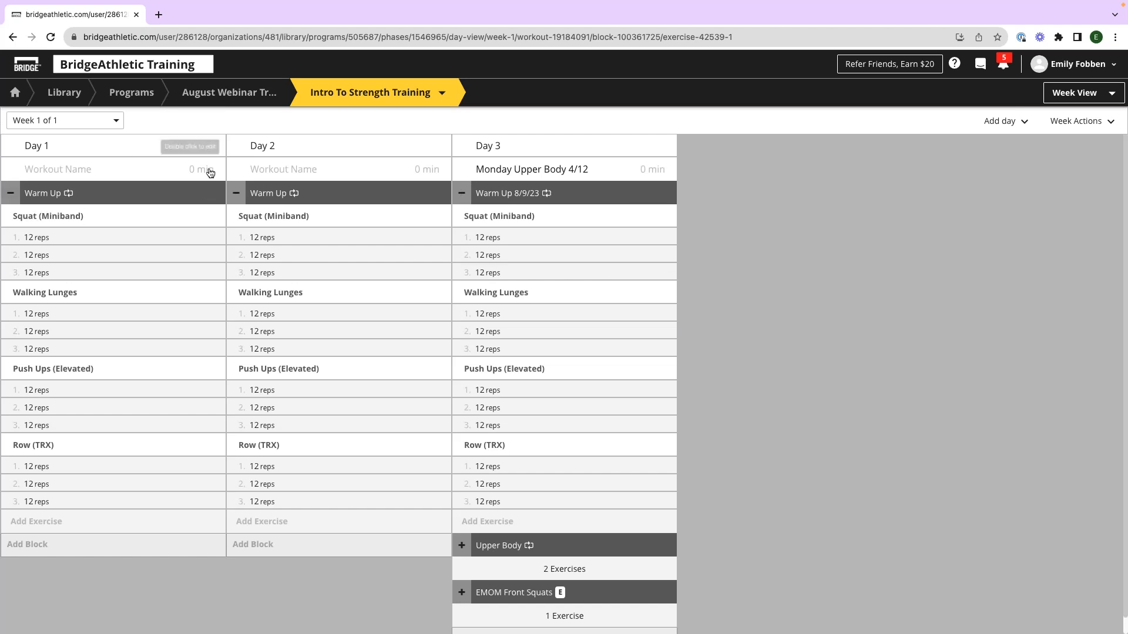
left_click(216, 193)
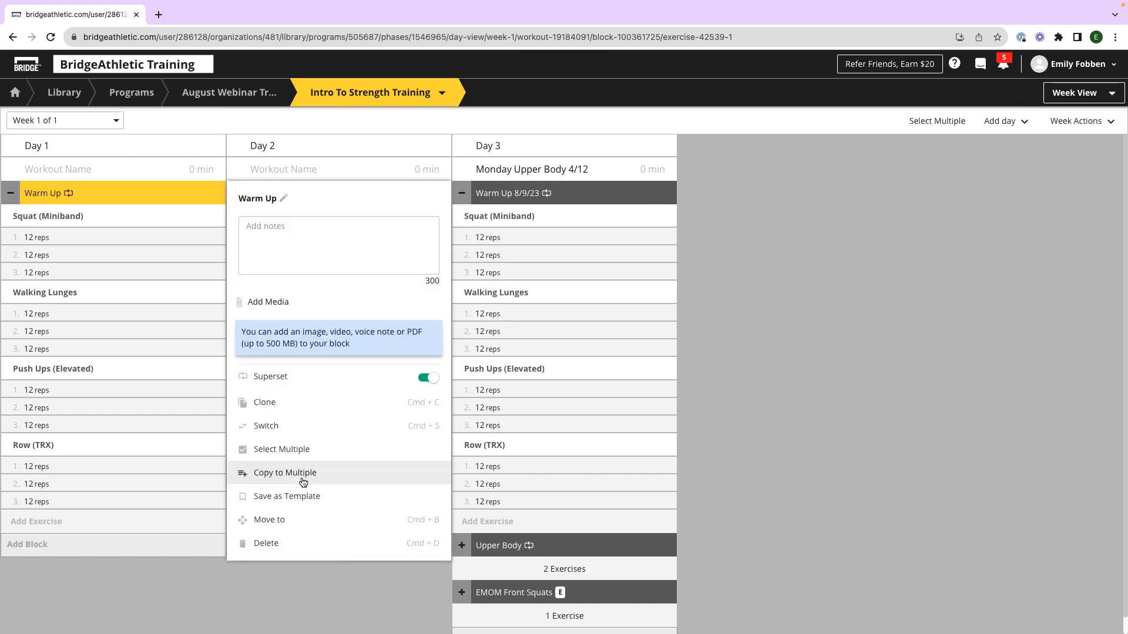
left_click(302, 476)
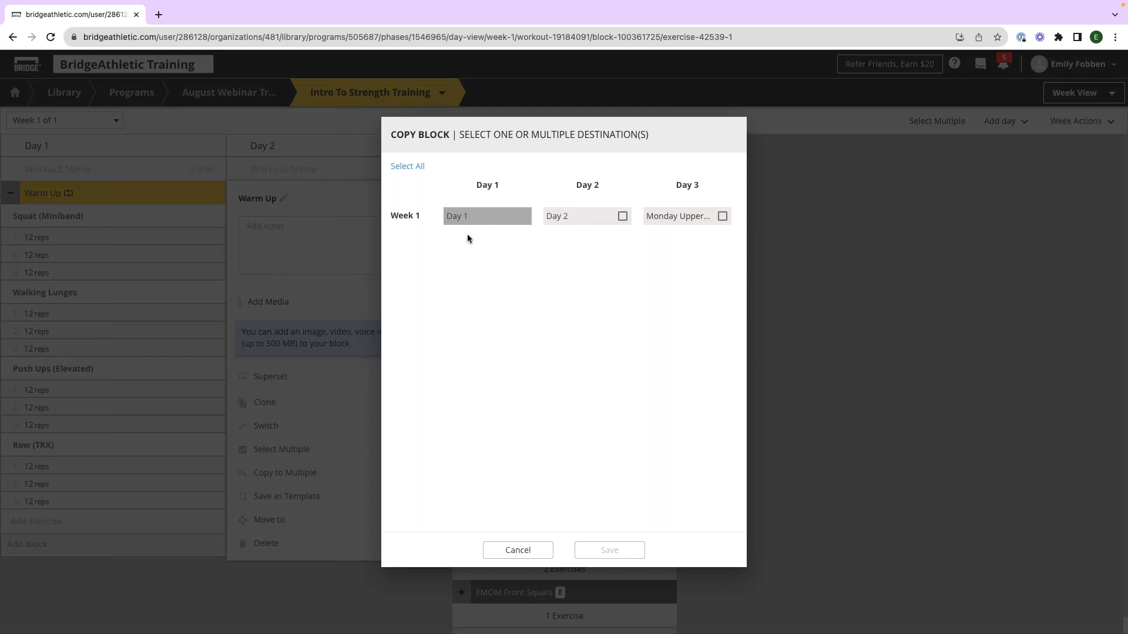
left_click(590, 220)
left_click(671, 219)
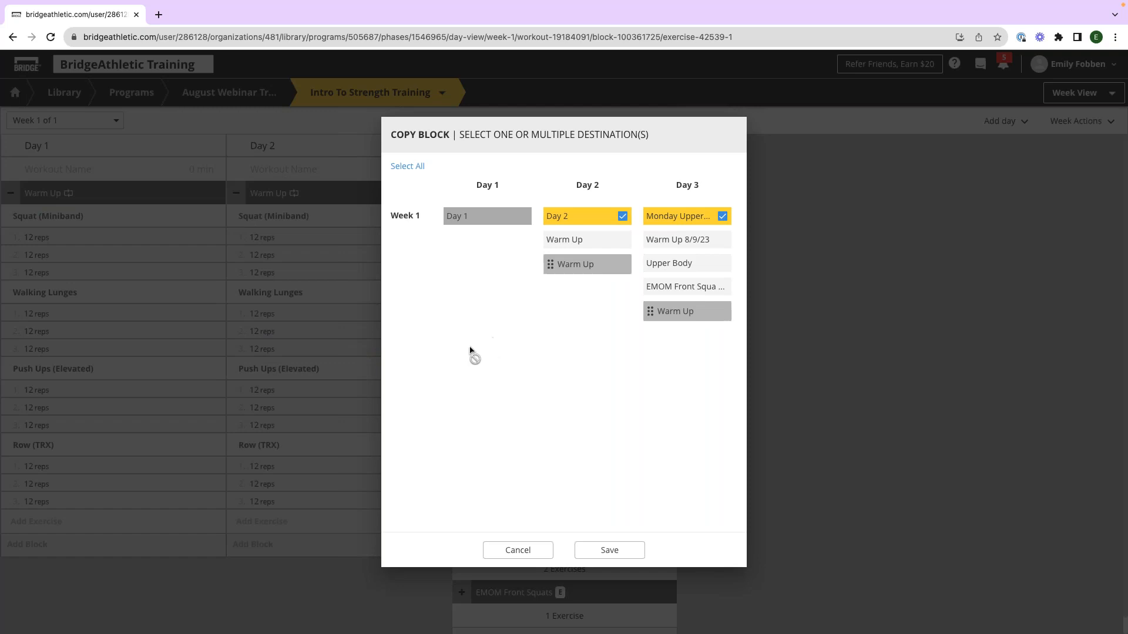
left_click_drag(651, 312, 650, 241)
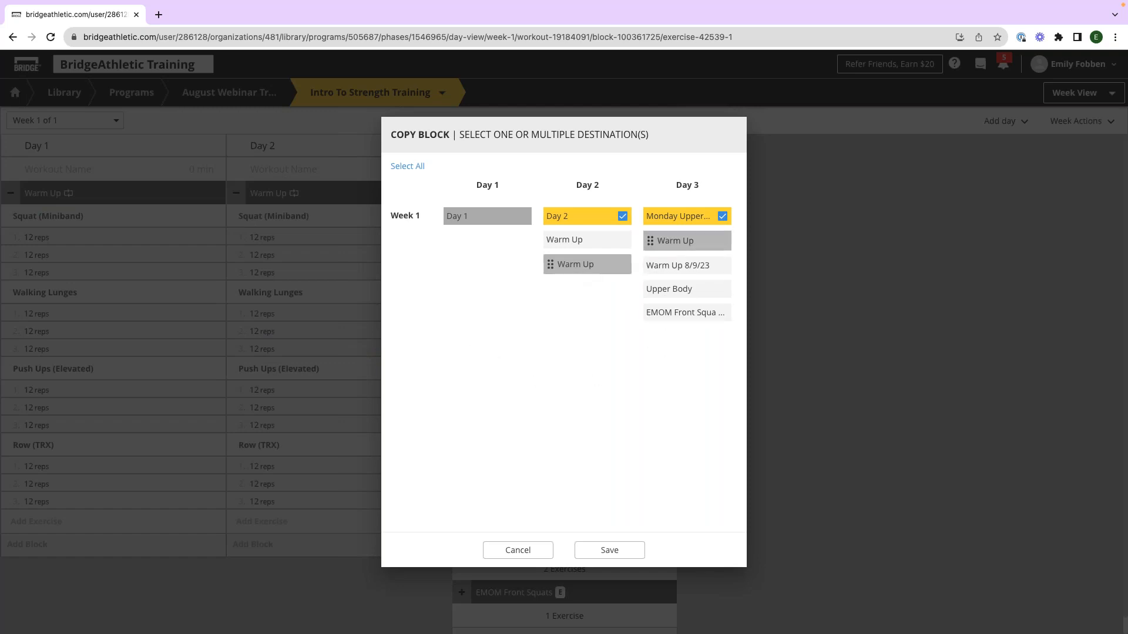
left_click_drag(576, 264, 575, 241)
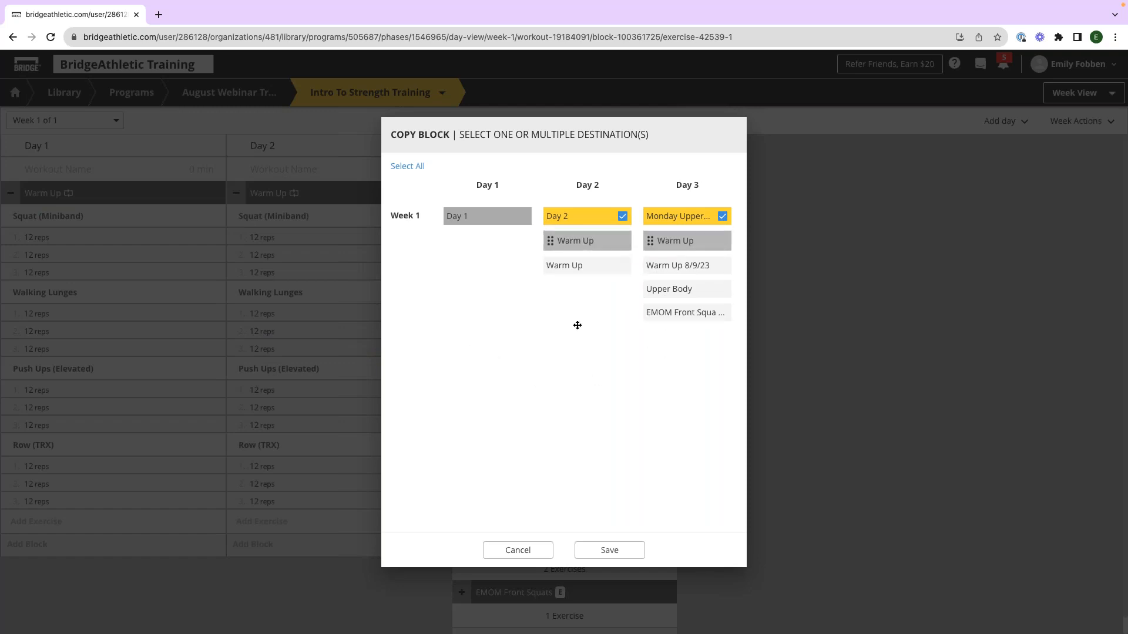
left_click(516, 549)
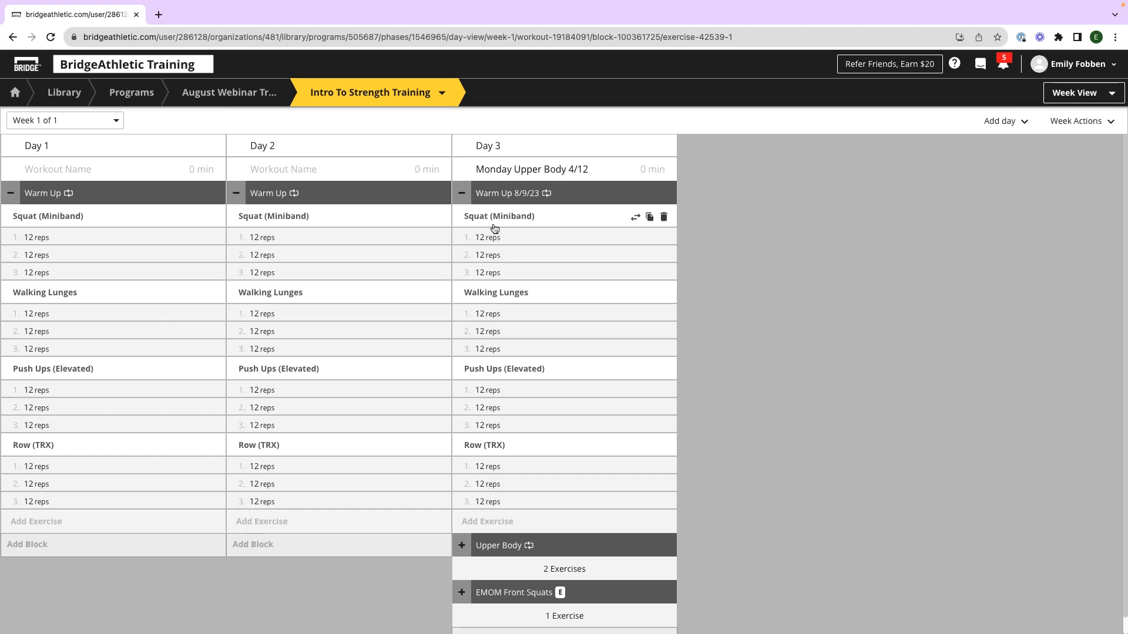
Step: Collapse the blocks and add a superset block named Strength Block A to Day 1
left_click(10, 193)
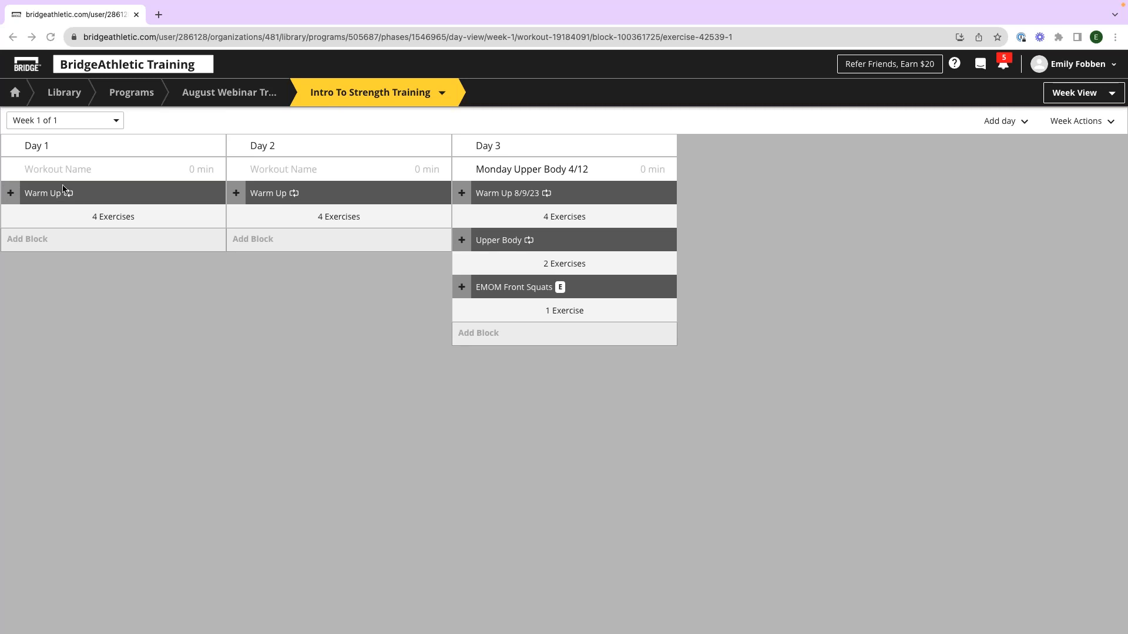
left_click(44, 242)
mouse_move(50, 265)
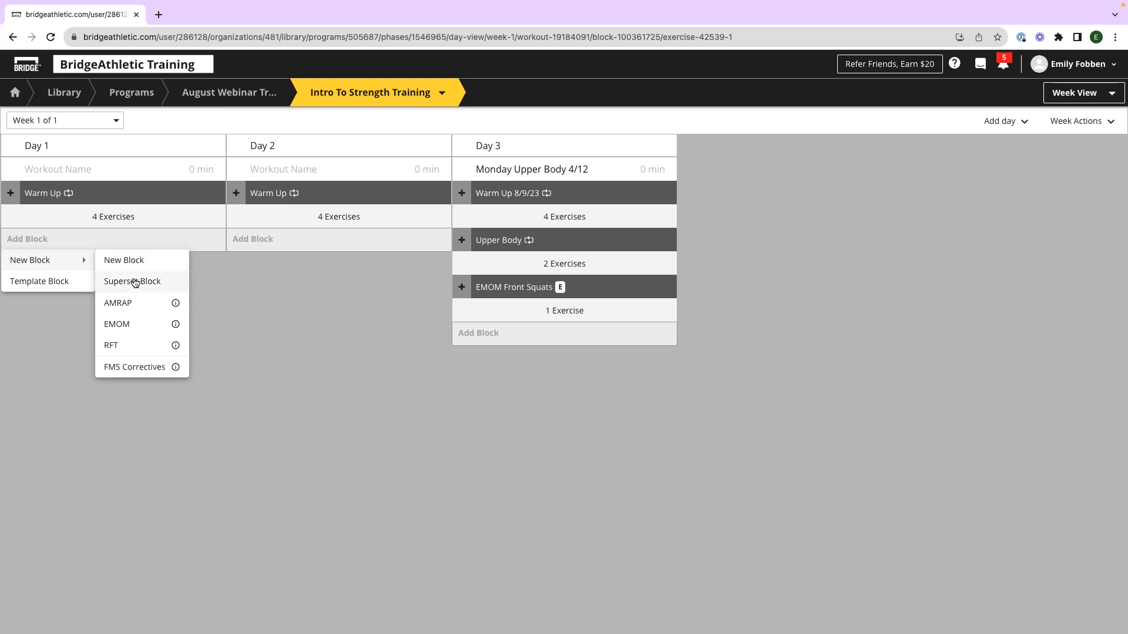
left_click(132, 281)
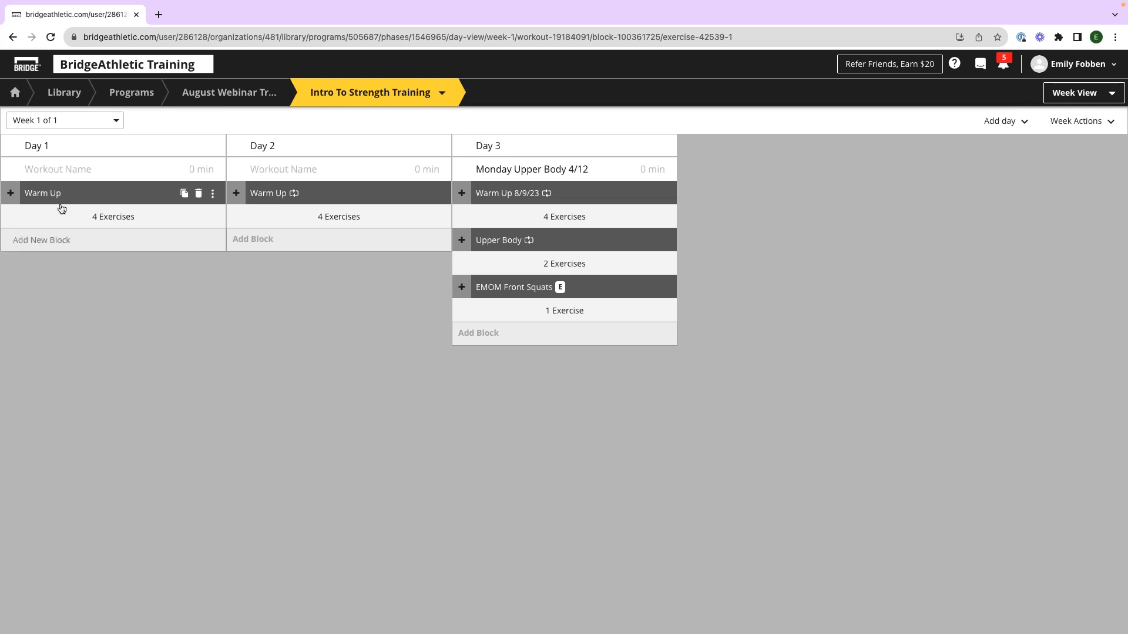
type("Strengtr")
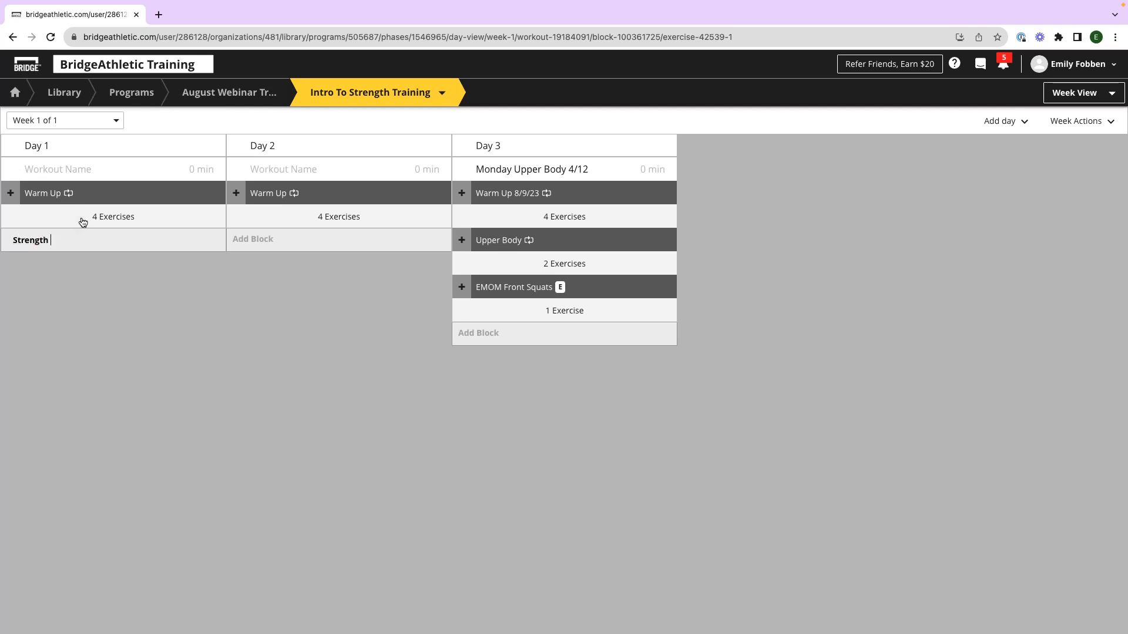
type(" Block A")
key("Return")
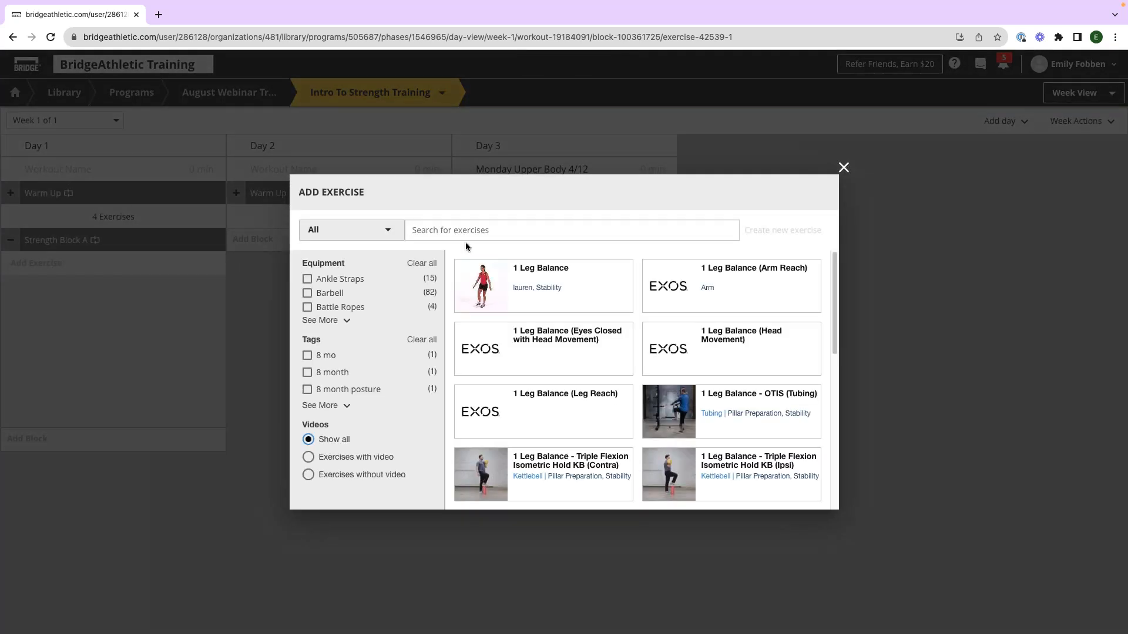
Step: Find Goblet Squat - Kettlebell and Bench Press - Dumbbell and insert both exercises into Strength Block A
type("goblet squAT")
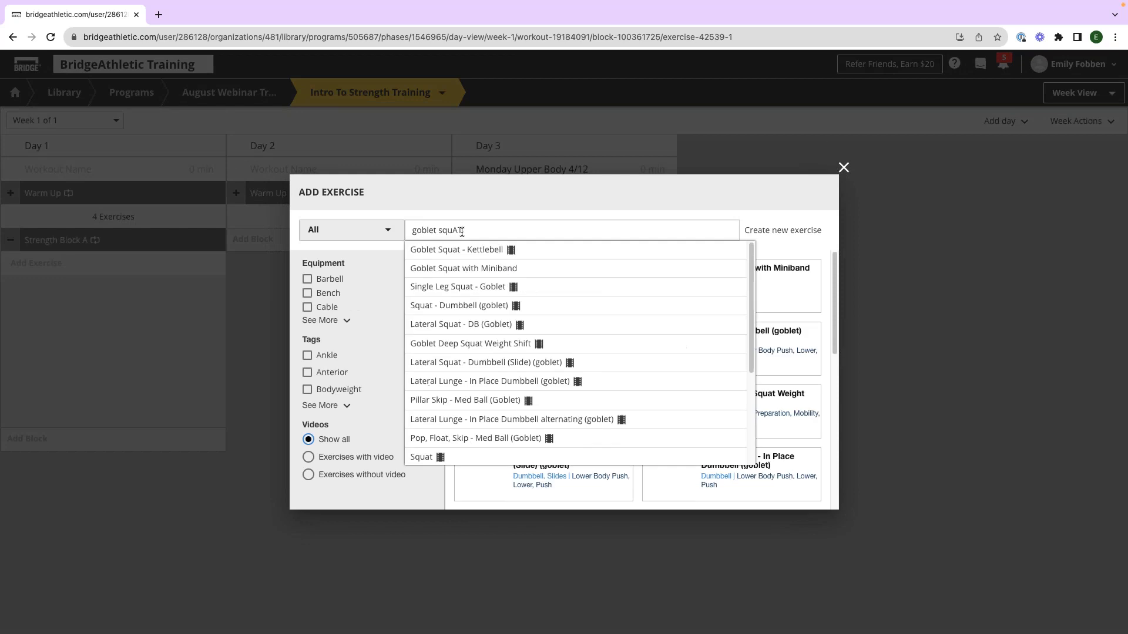
left_click(470, 250)
key("ctrl+a")
type("d")
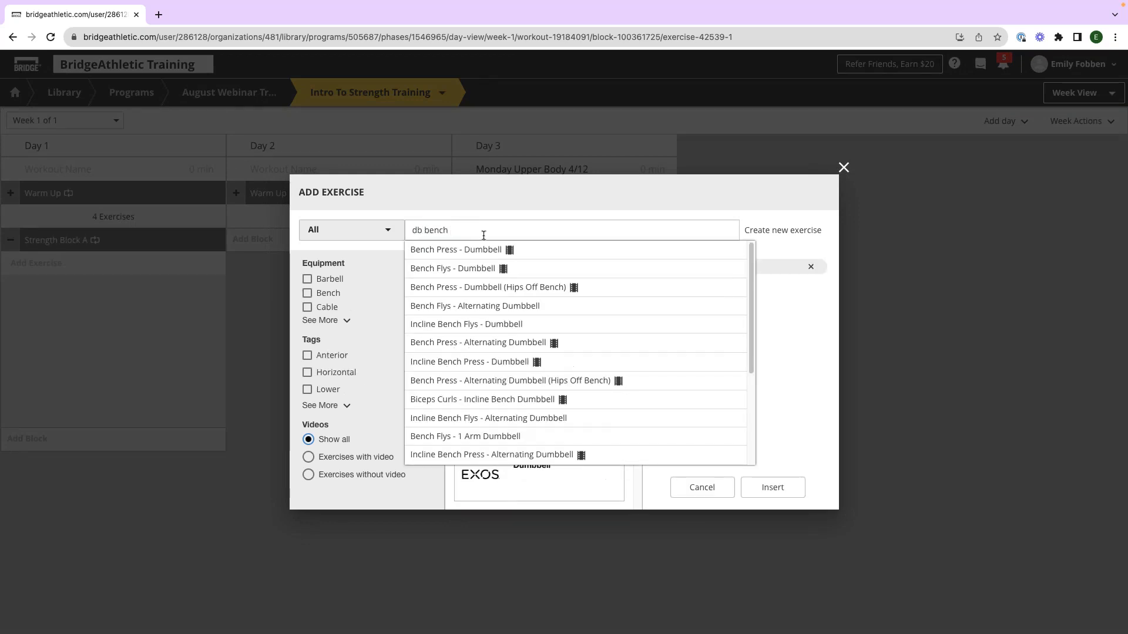
left_click(478, 250)
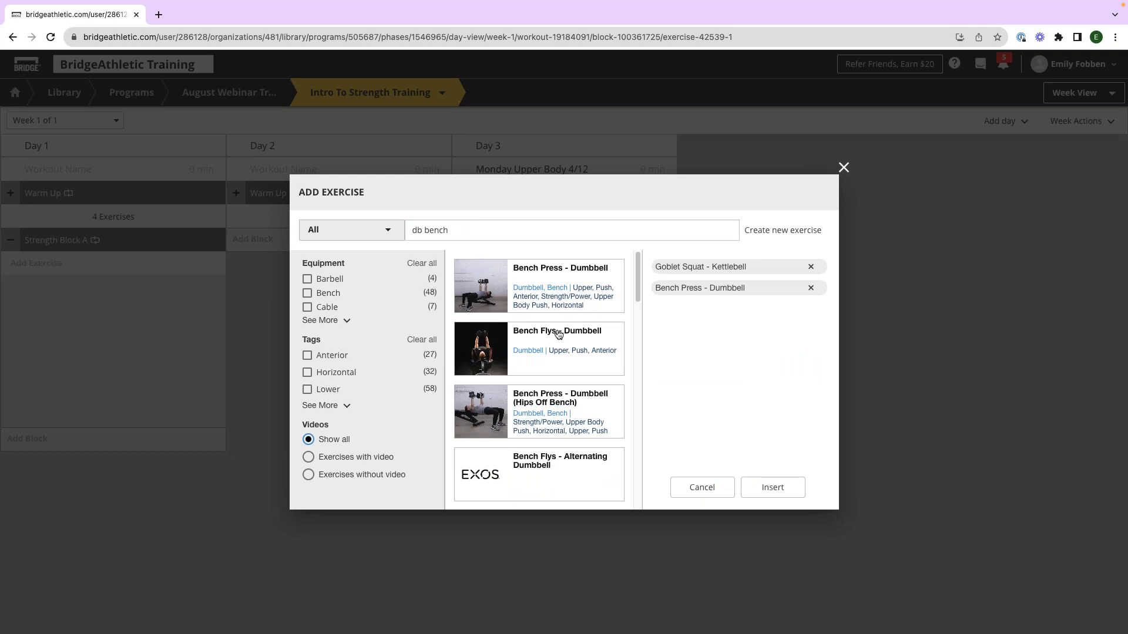
left_click(502, 236)
key("ctrl+a")
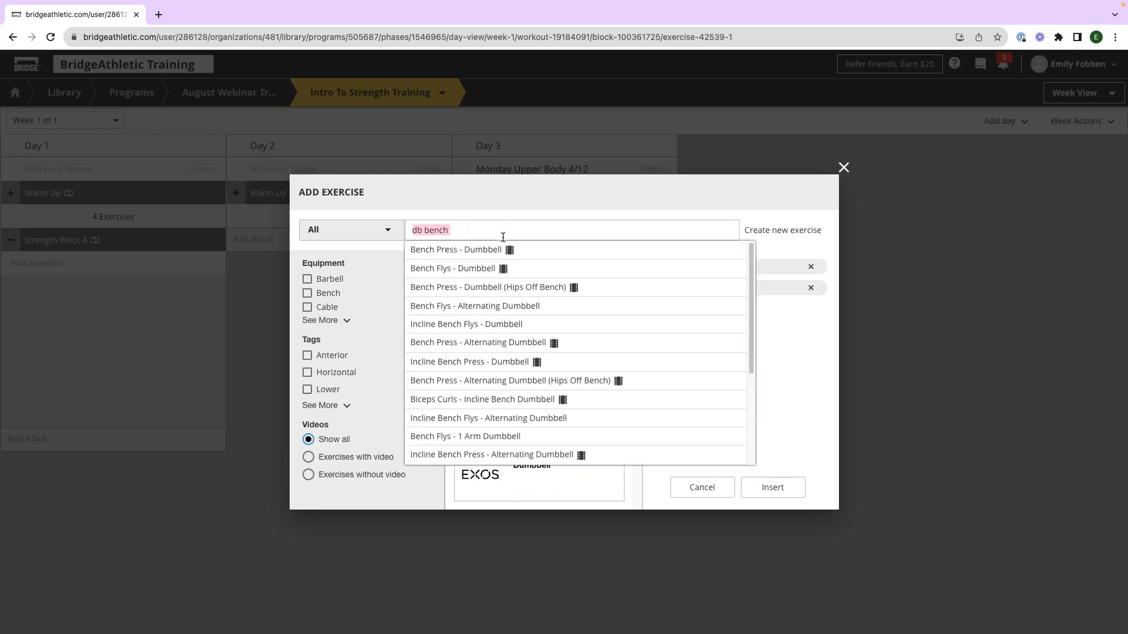
key("BackSpace")
left_click(821, 337)
left_click(772, 487)
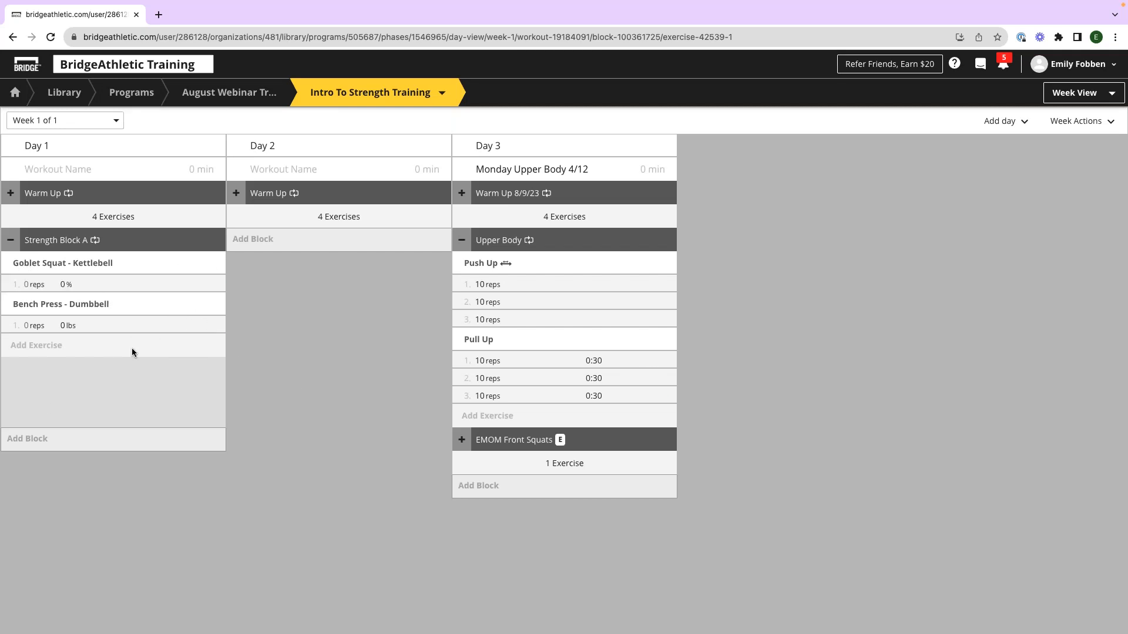
Step: Open the Goblet Squat - Kettlebell prescription and make its first set Required
left_click(54, 263)
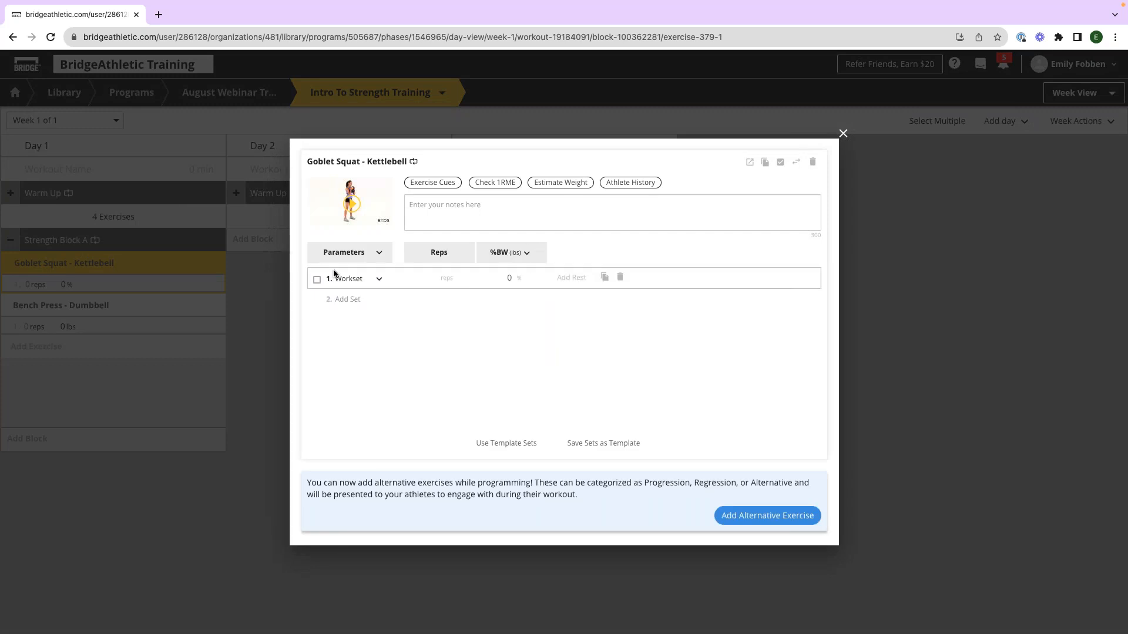
left_click(365, 256)
left_click(369, 261)
left_click(378, 280)
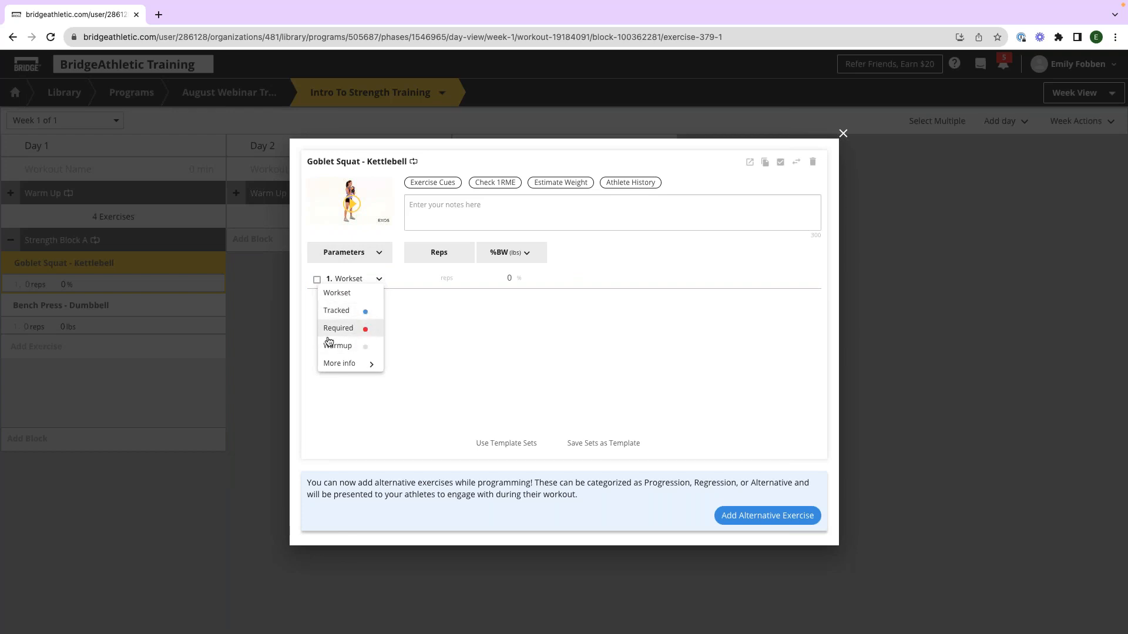
mouse_move(361, 364)
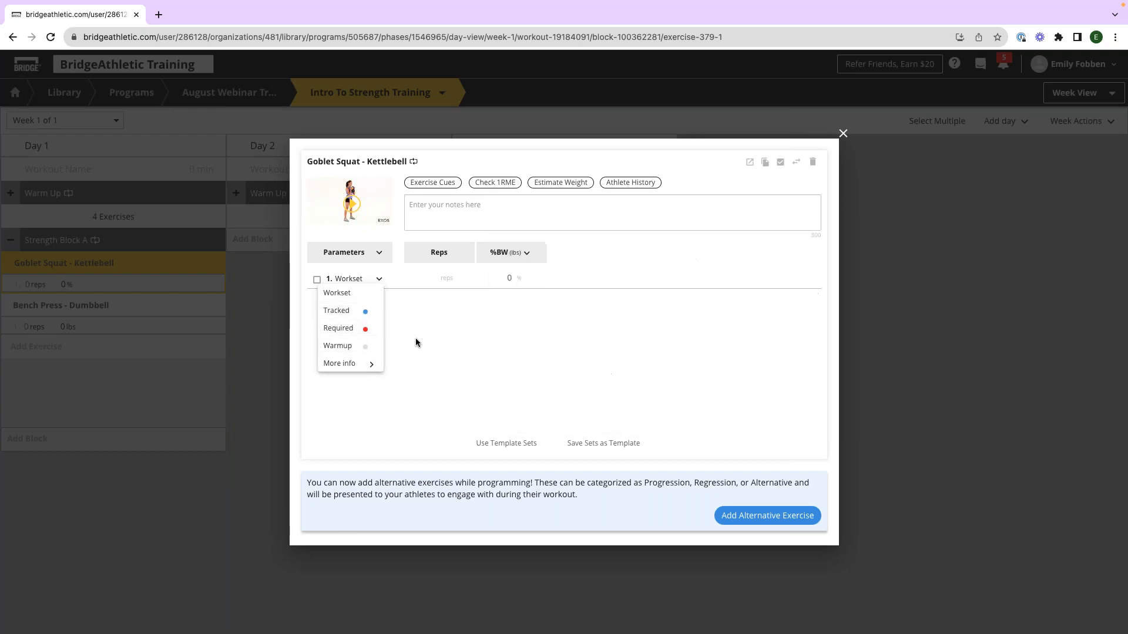
left_click(353, 279)
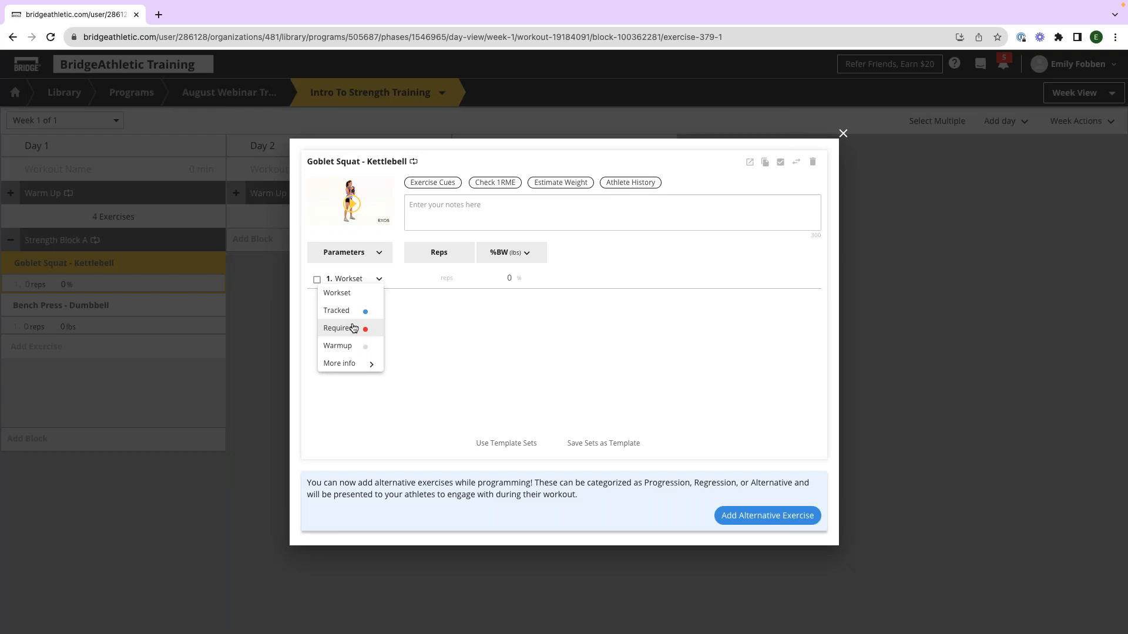
left_click(353, 328)
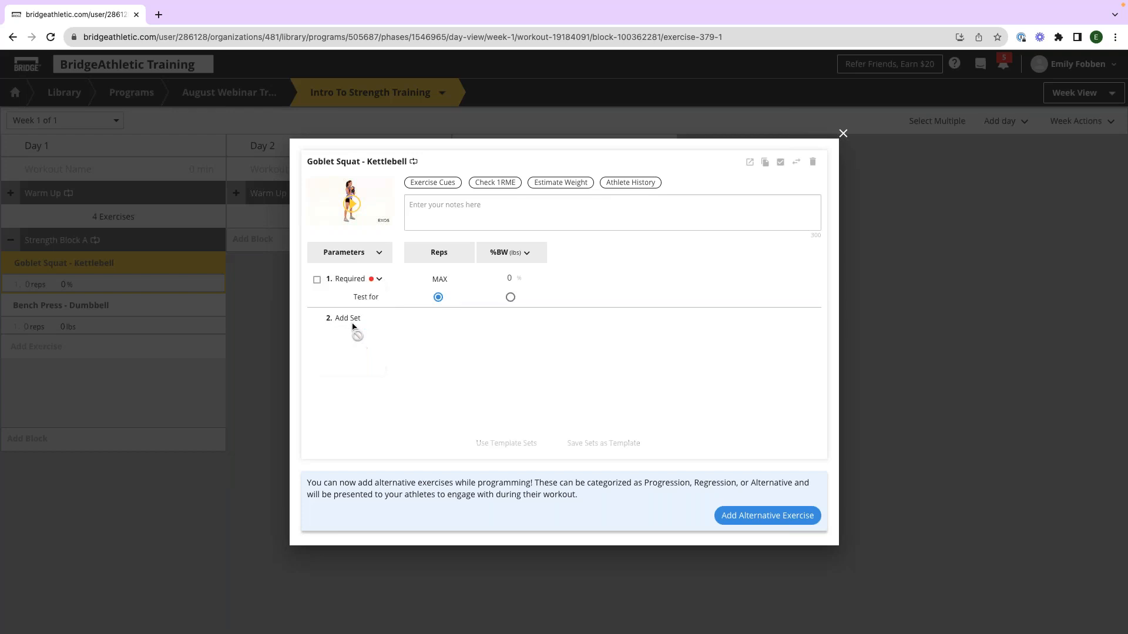
Step: Set the Goblet Squat weight type to Absolute and have the required set test for maximum reps
left_click(379, 253)
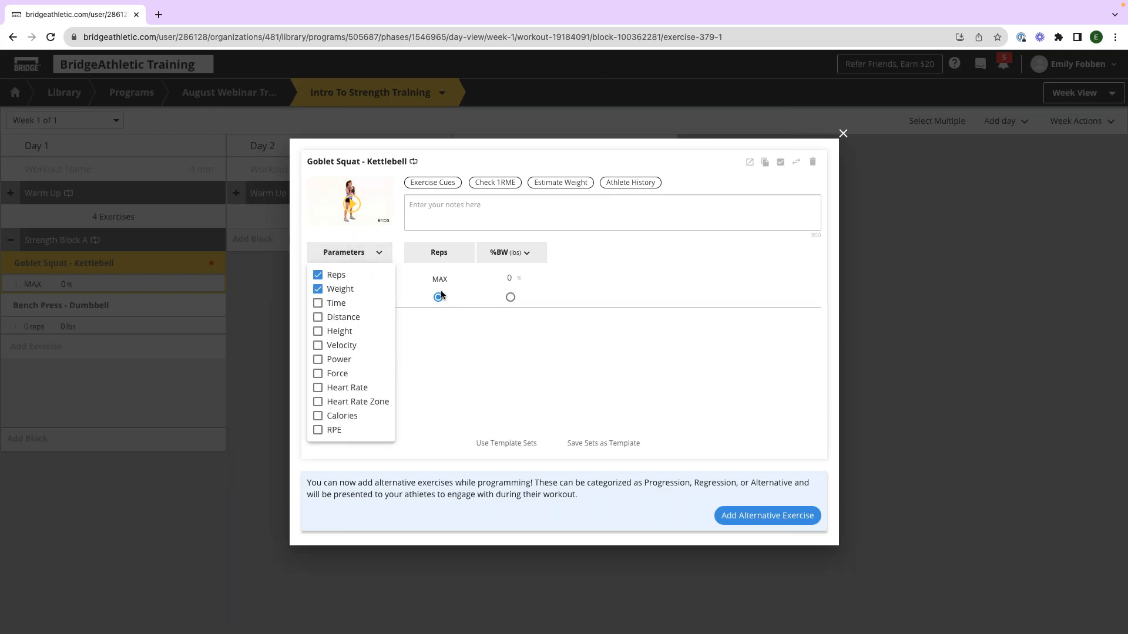
left_click(527, 253)
left_click(527, 253)
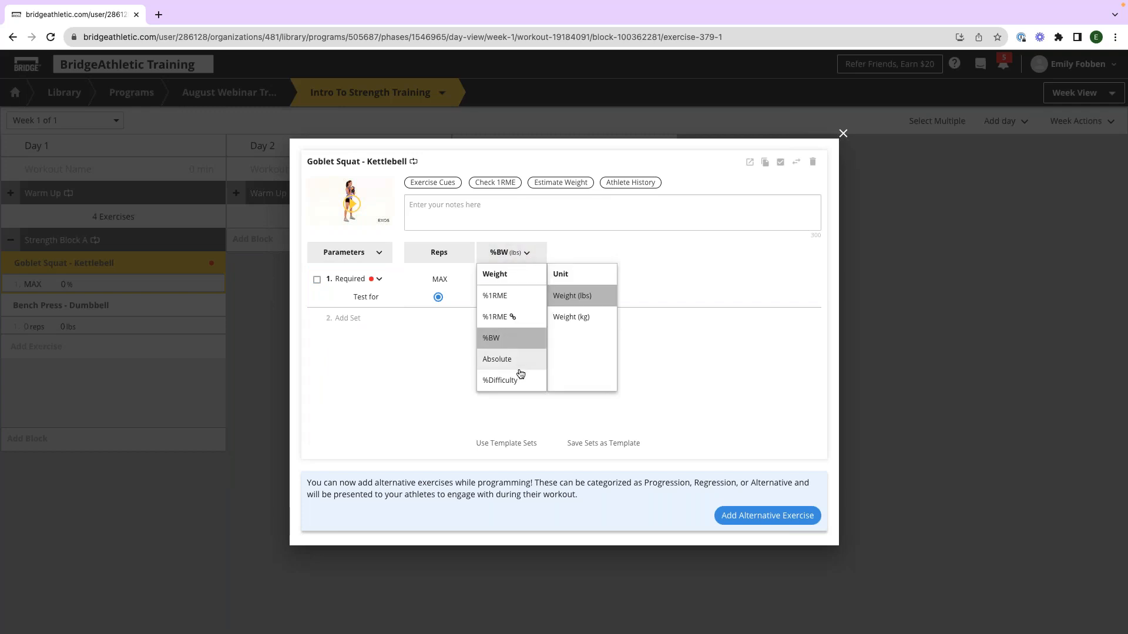
left_click(520, 379)
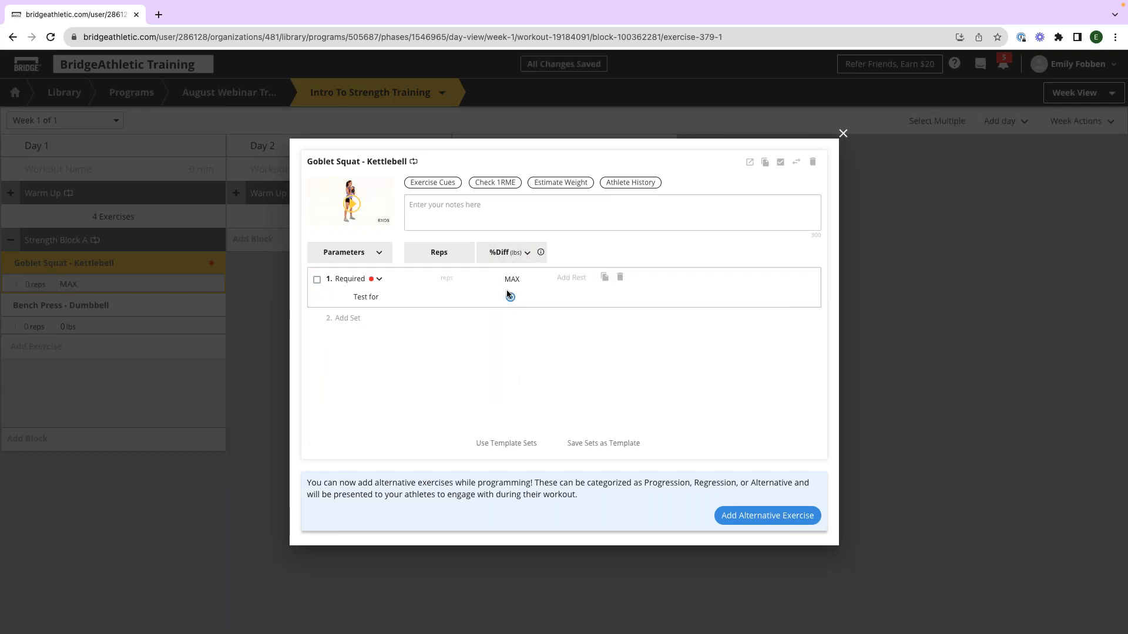
left_click(524, 254)
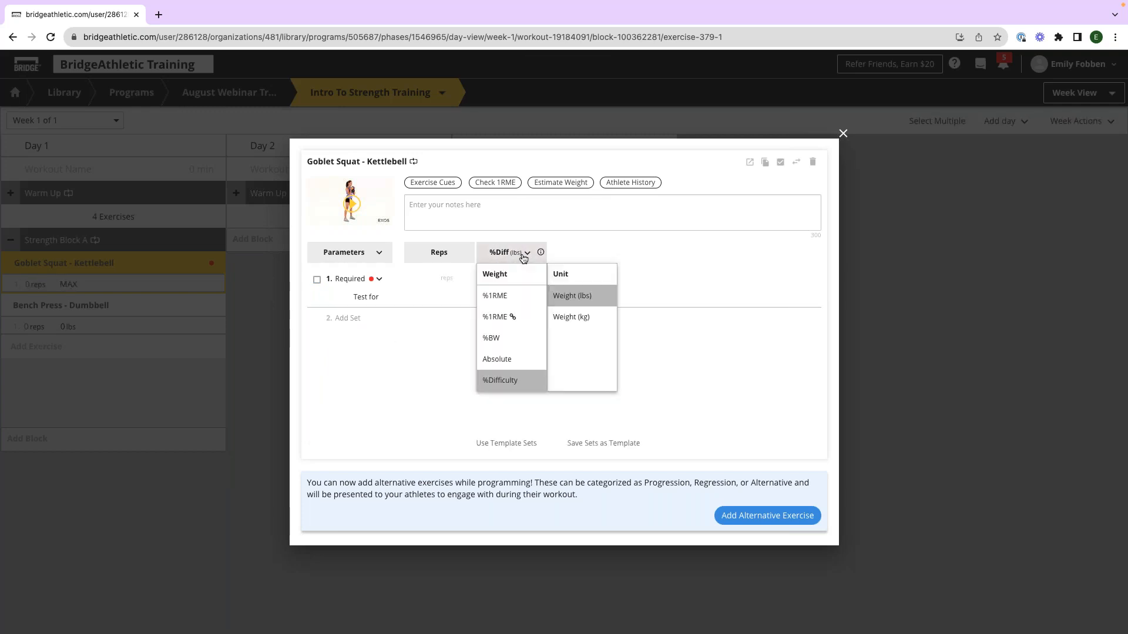
left_click(505, 359)
left_click(439, 297)
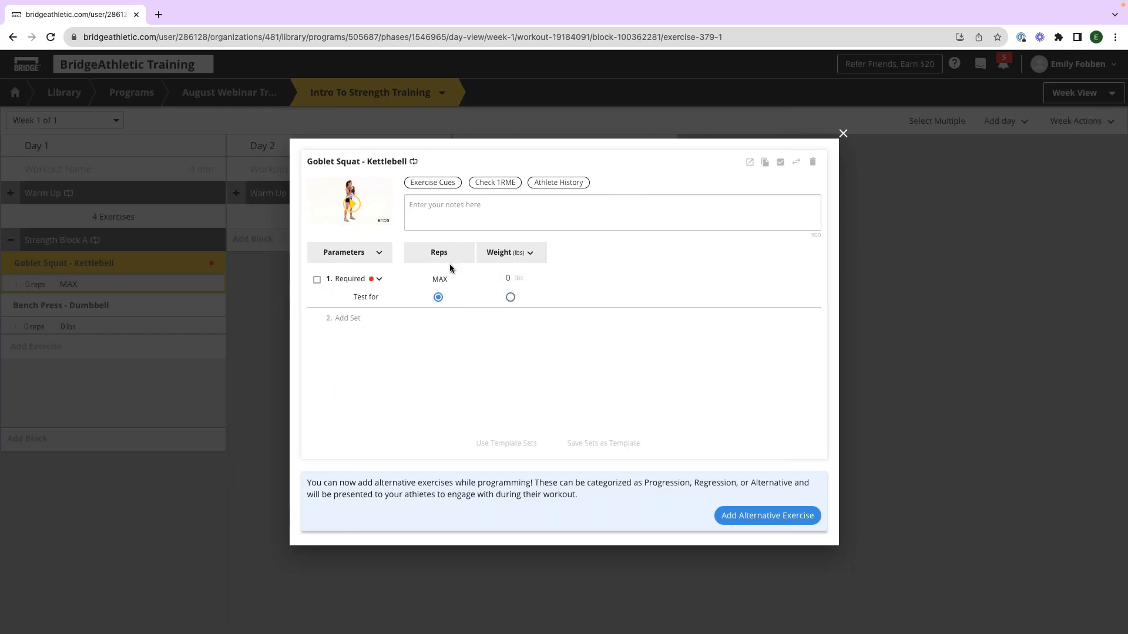
Step: Have the first Goblet Squat set test for maximum weight, and change that set's type to Warmup
left_click(510, 297)
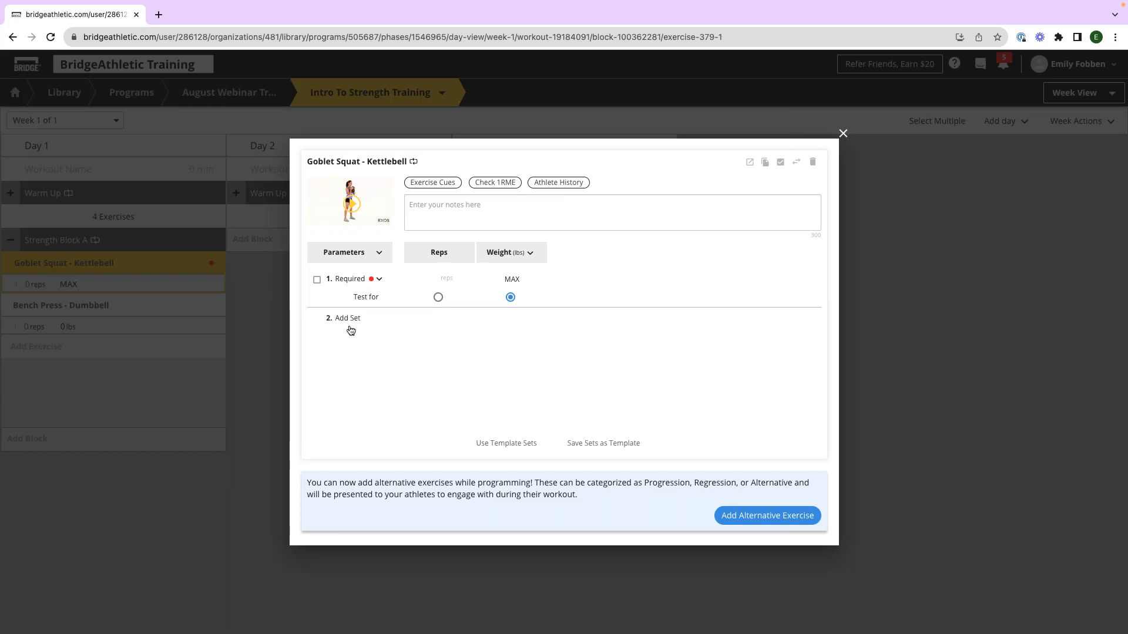
left_click(361, 280)
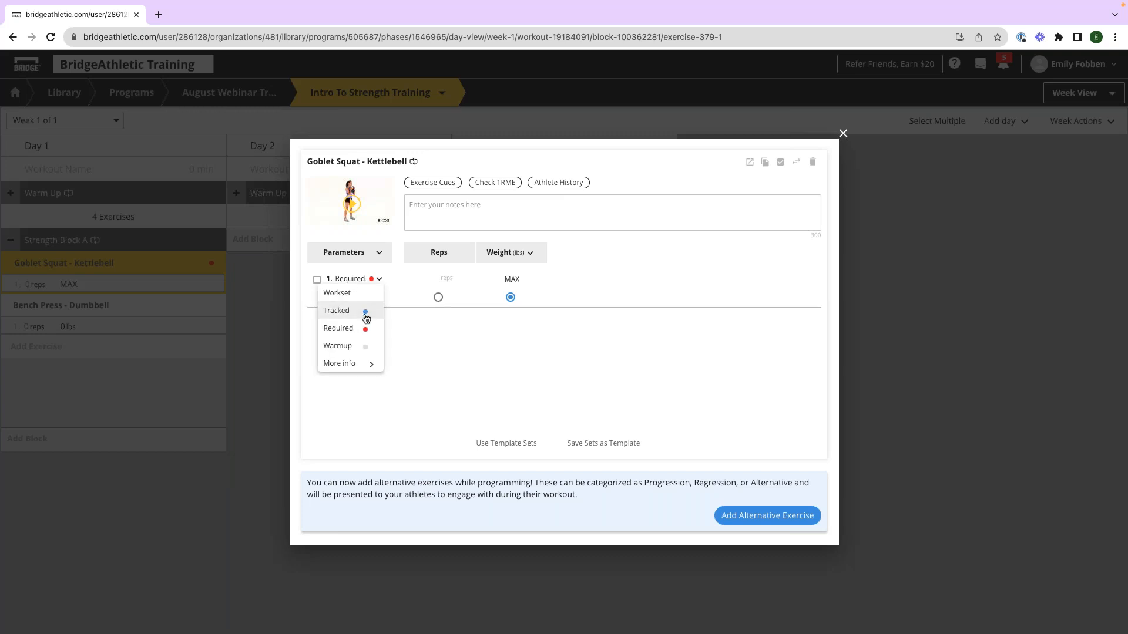
left_click(353, 347)
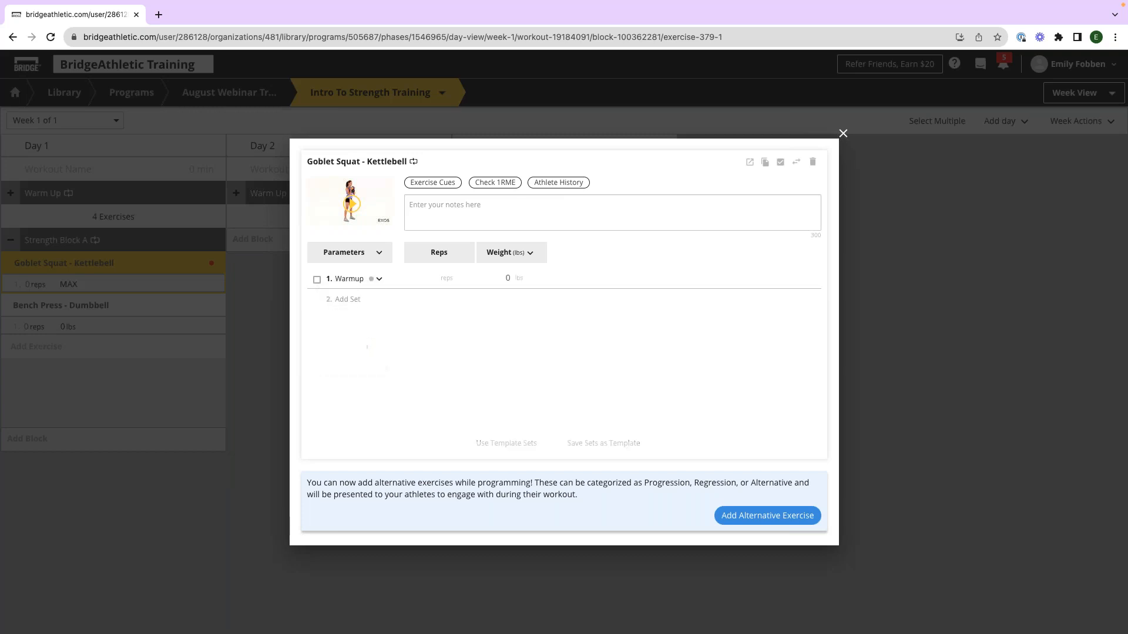
left_click(503, 252)
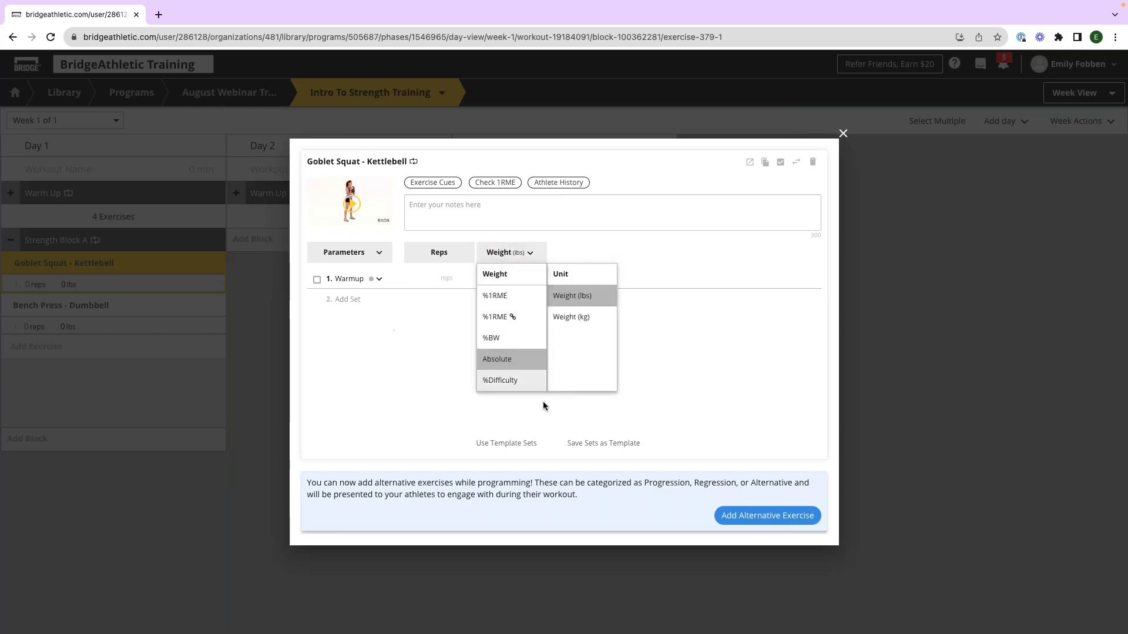
left_click(440, 376)
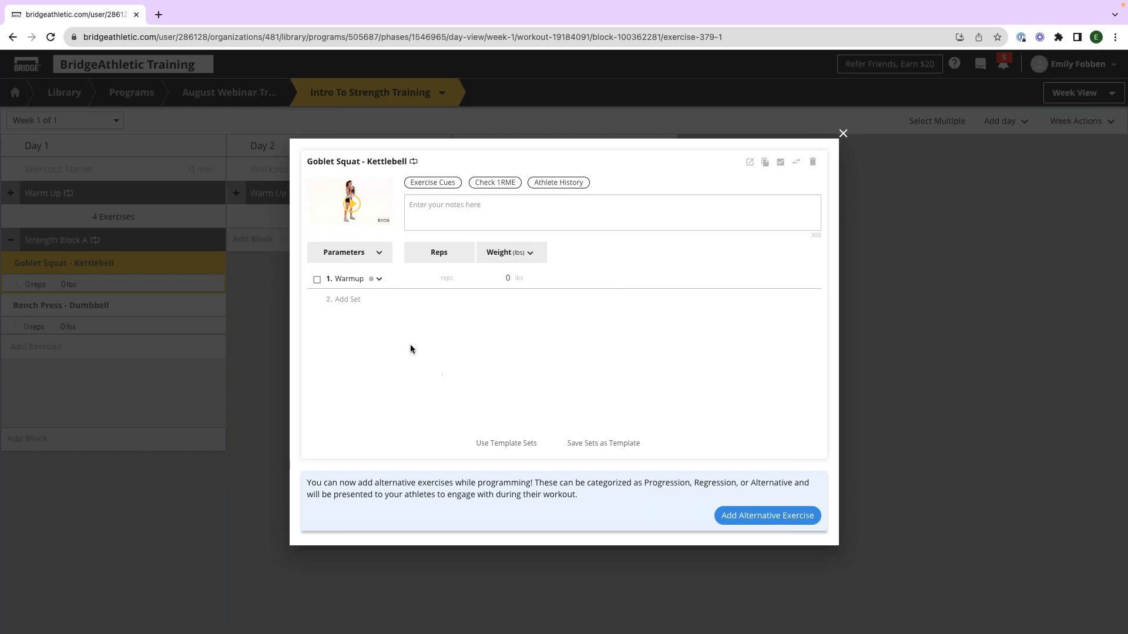
Step: Add three worksets below the warmup, trying the Tracked type on set 2 before returning it to Workset
left_click(340, 300)
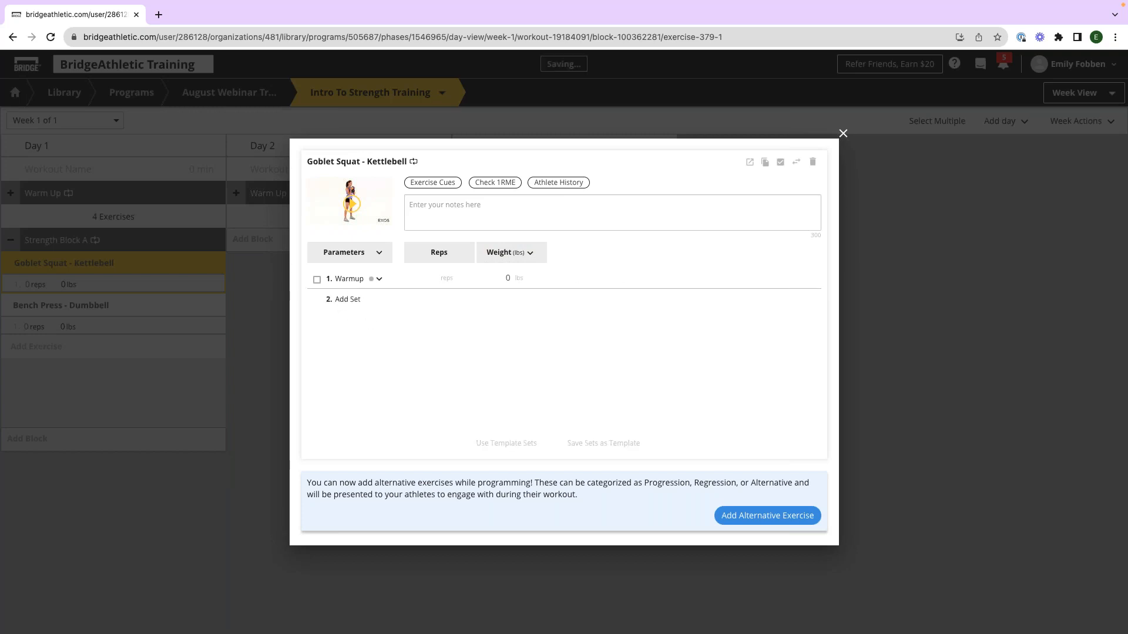
left_click(343, 322)
left_click(374, 301)
left_click(359, 329)
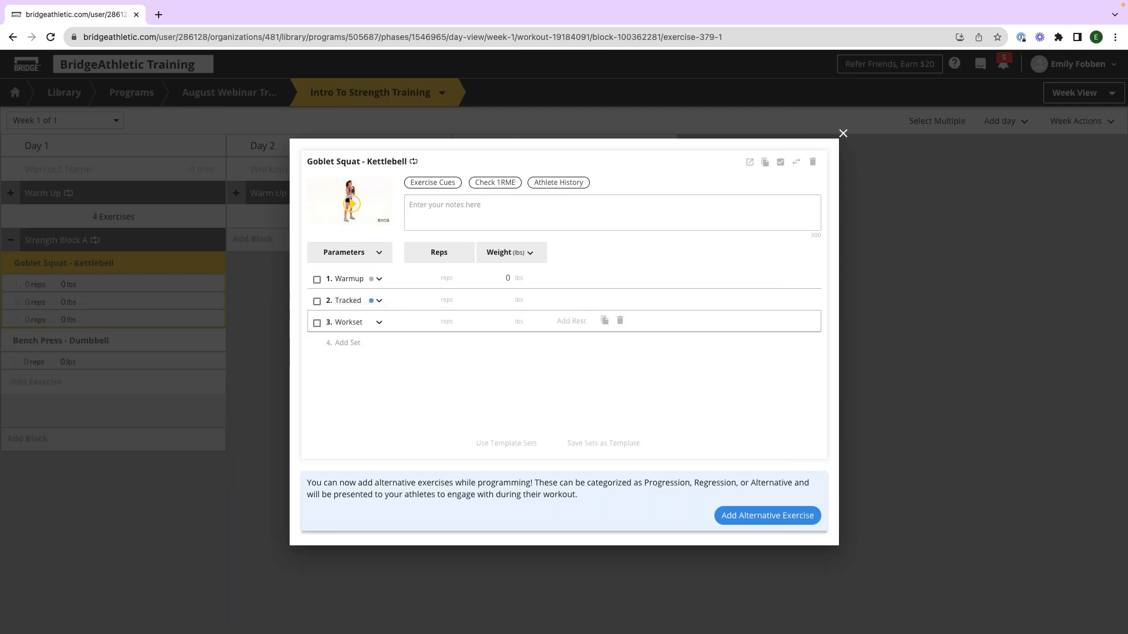
left_click(354, 344)
left_click(377, 323)
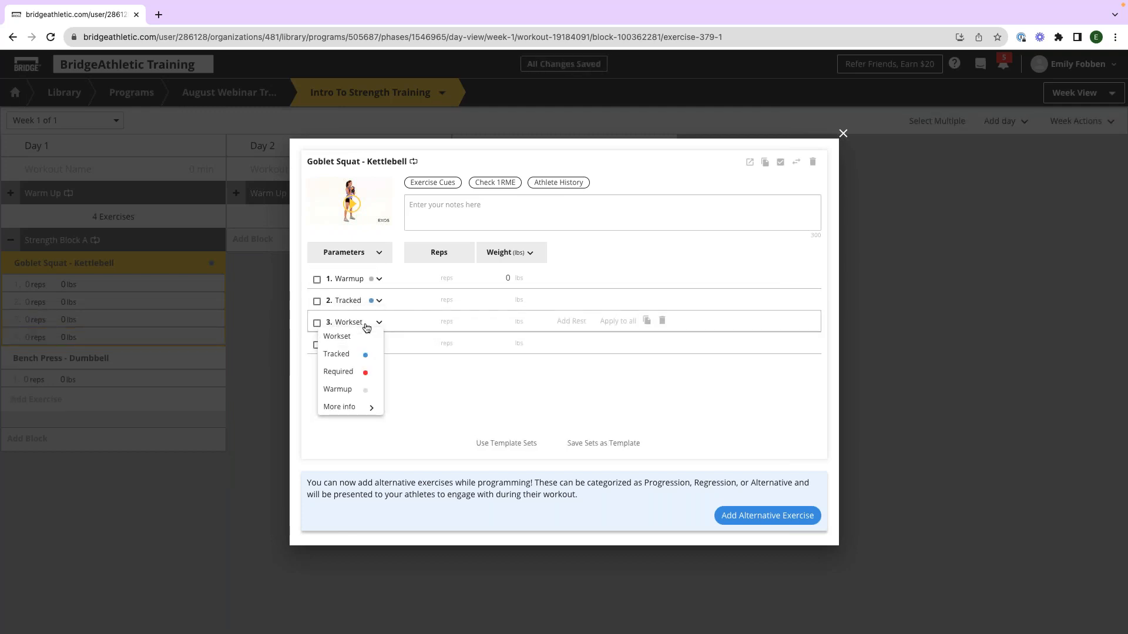
left_click(370, 304)
left_click(371, 301)
left_click(364, 315)
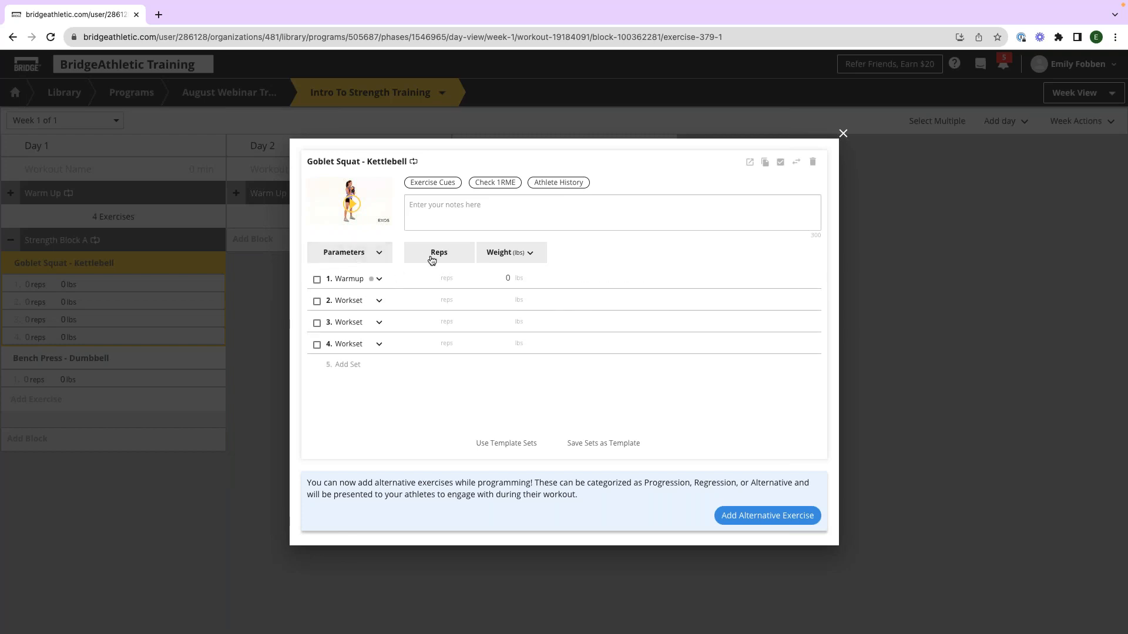
Step: Look through the available prescription parameters and the weight types and units for the Goblet Squat
left_click(352, 259)
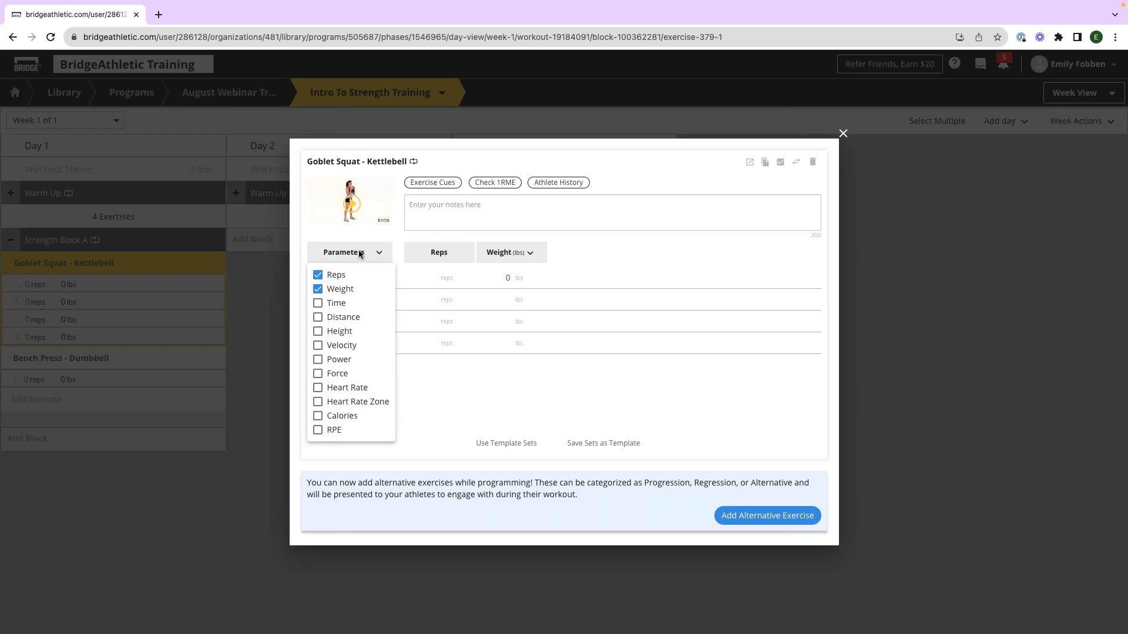
left_click(414, 228)
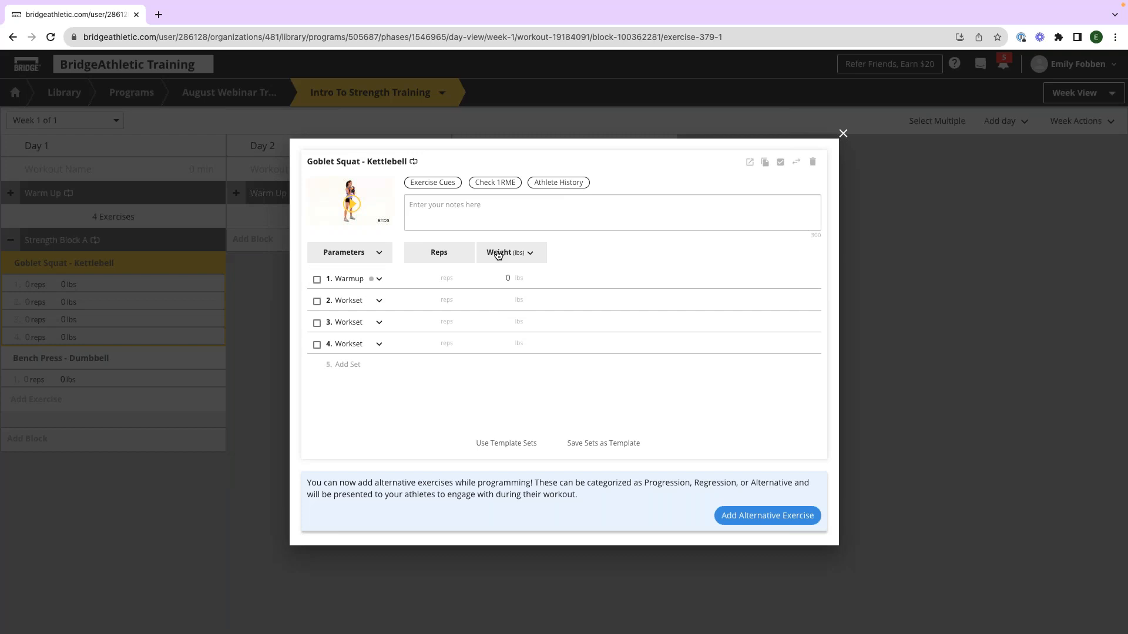
left_click(497, 253)
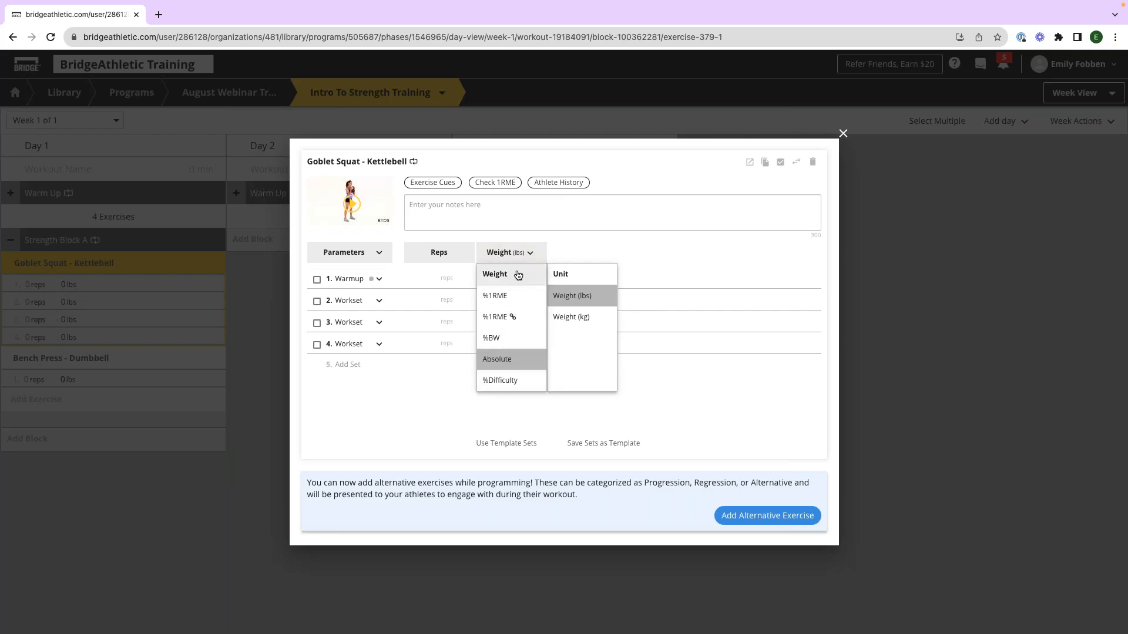
left_click(560, 245)
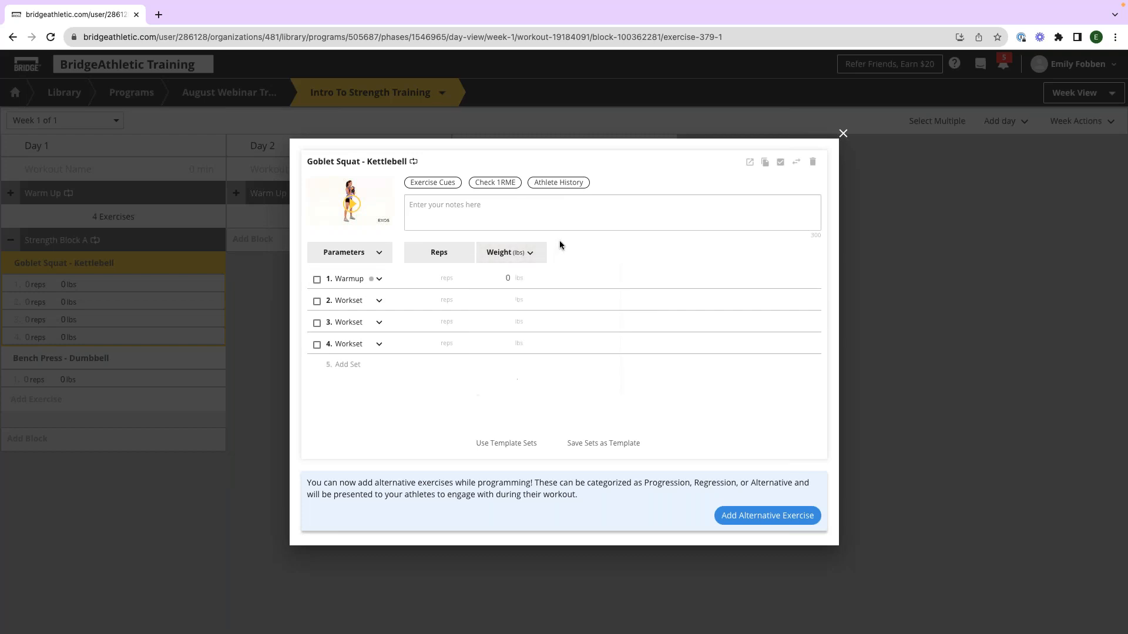
Step: Set the Goblet Squat weight type to %Difficulty
double_click(509, 279)
left_click(500, 252)
left_click(491, 350)
left_click(526, 253)
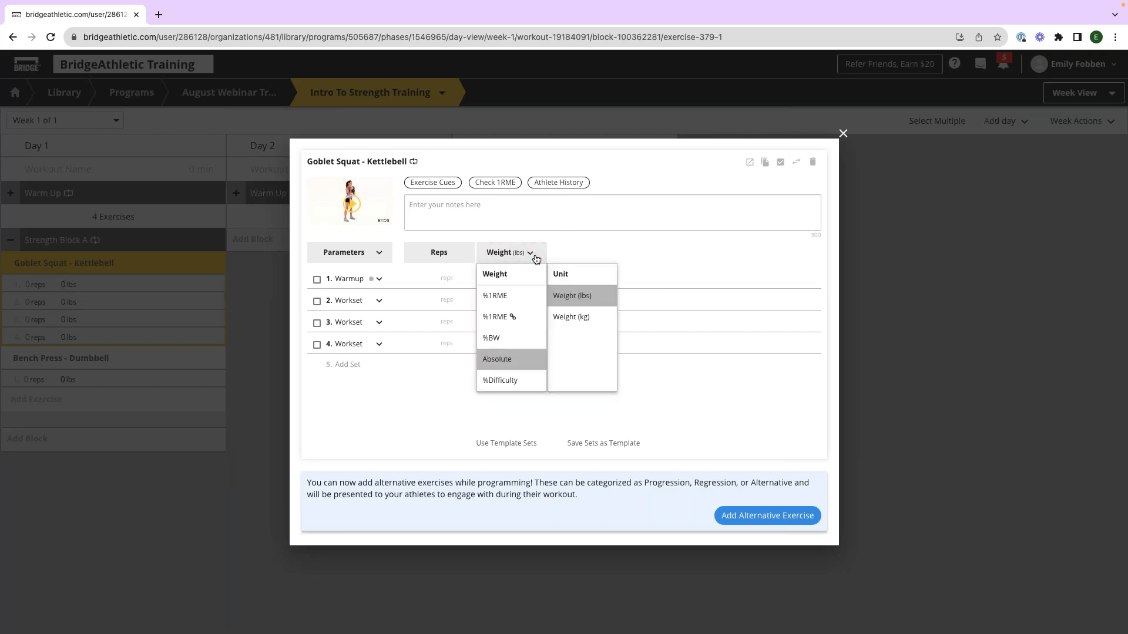
left_click(503, 381)
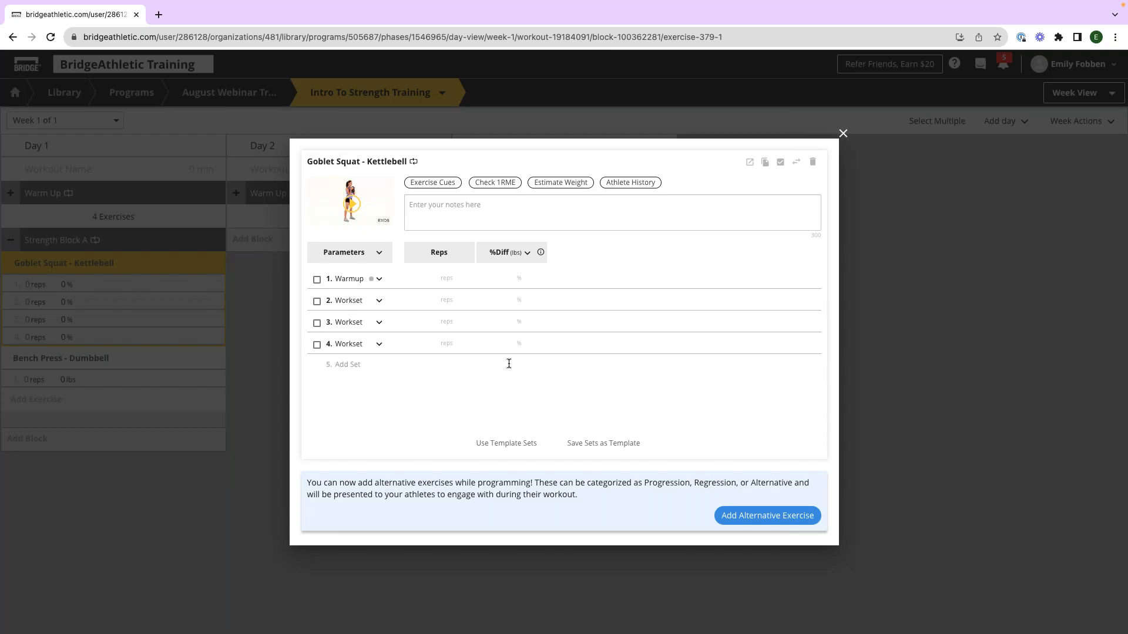
Step: Set the warmup set's difficulty to 60% and add a fifth set with a difficulty of 80%
mouse_move(540, 253)
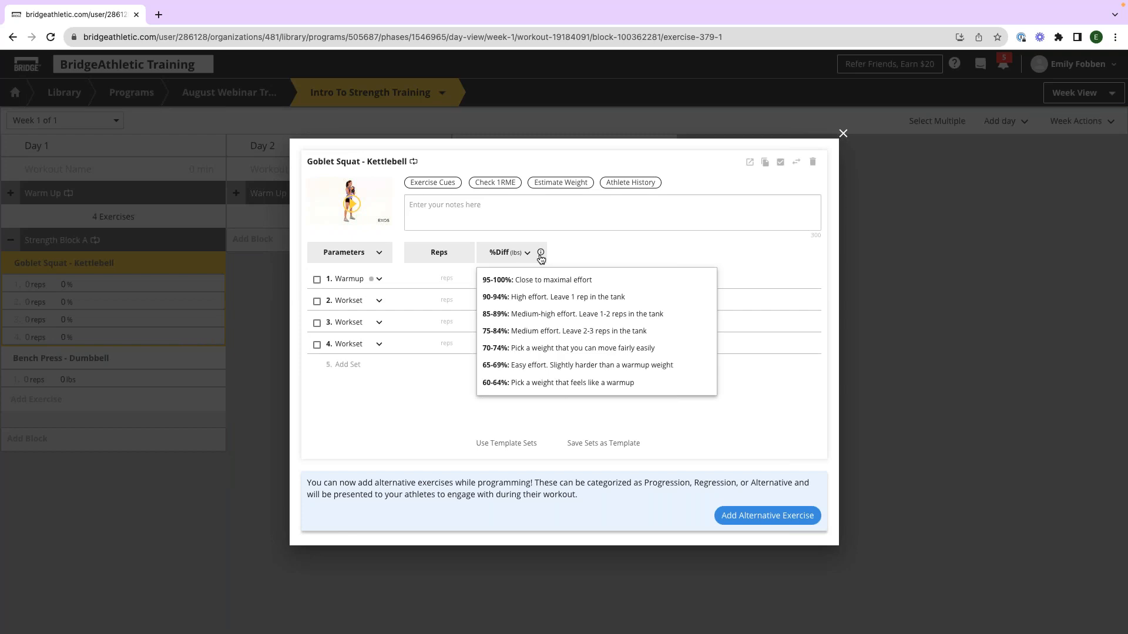
left_click(509, 279)
type("60")
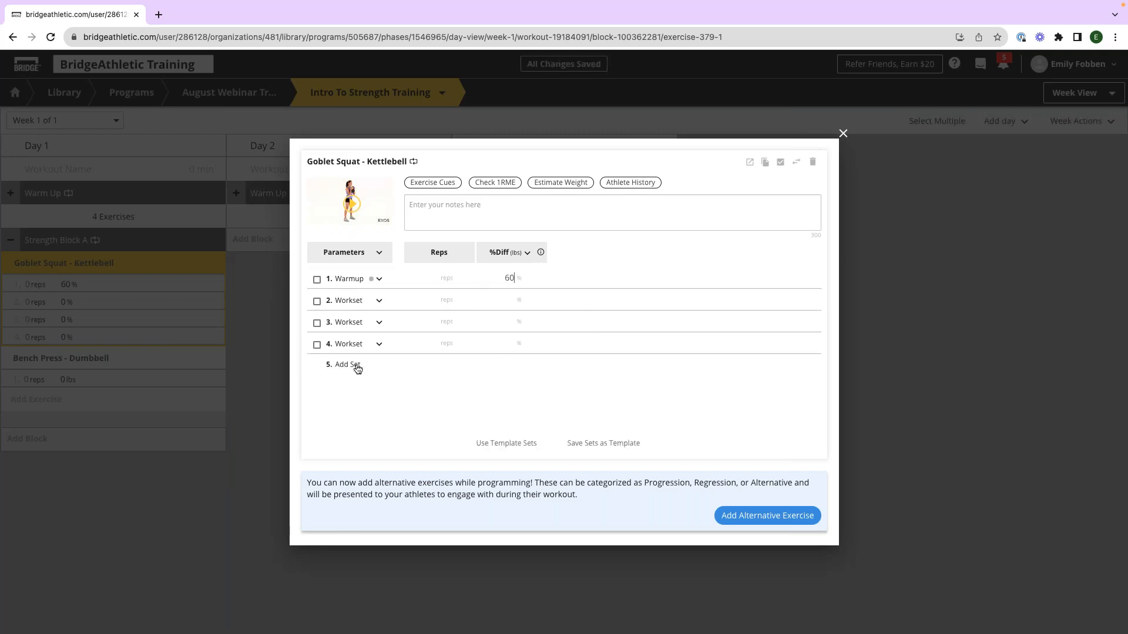
left_click(468, 360)
left_click(509, 365)
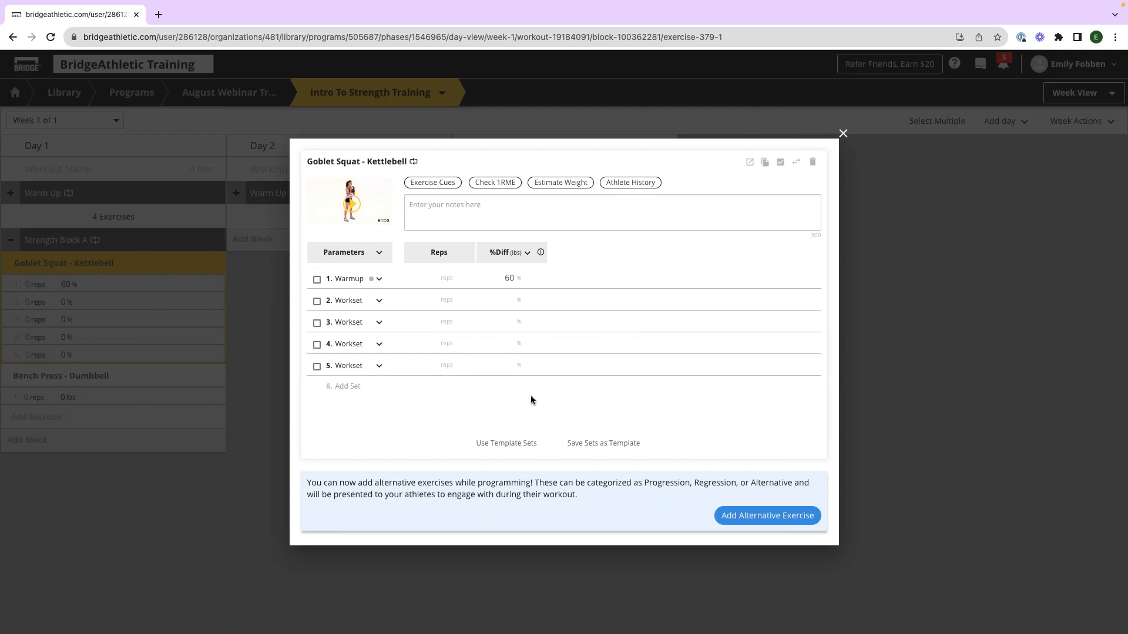
type("80")
Step: Set the difficulty of sets 2, 3 and 4 to 65, 73 and 75%, and of set 5 to 78%
left_click(504, 346)
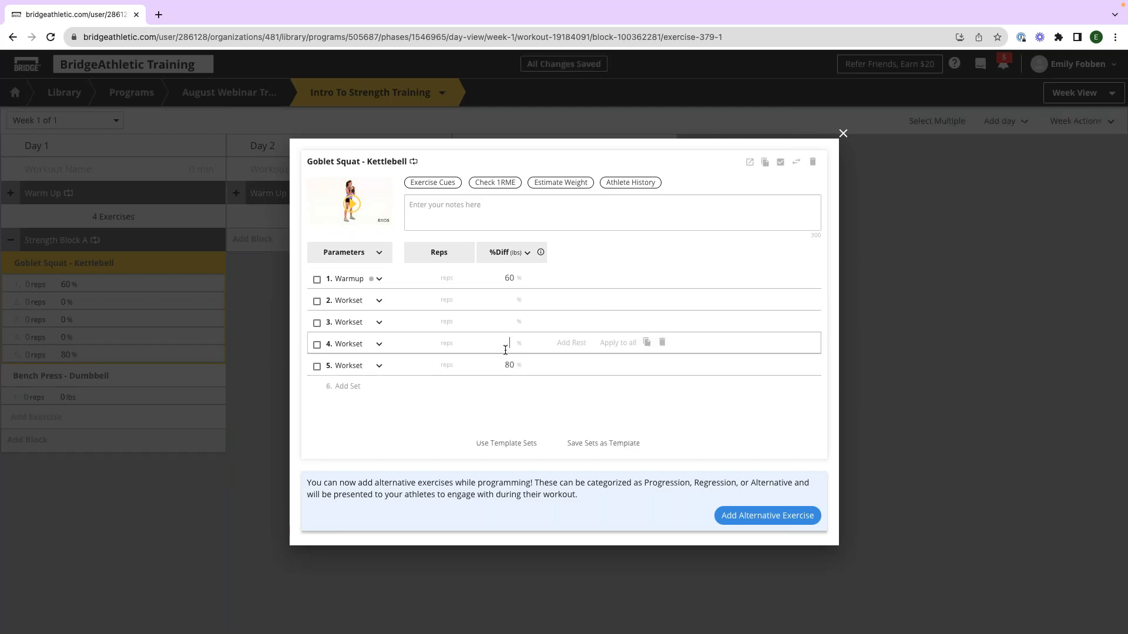
type("75")
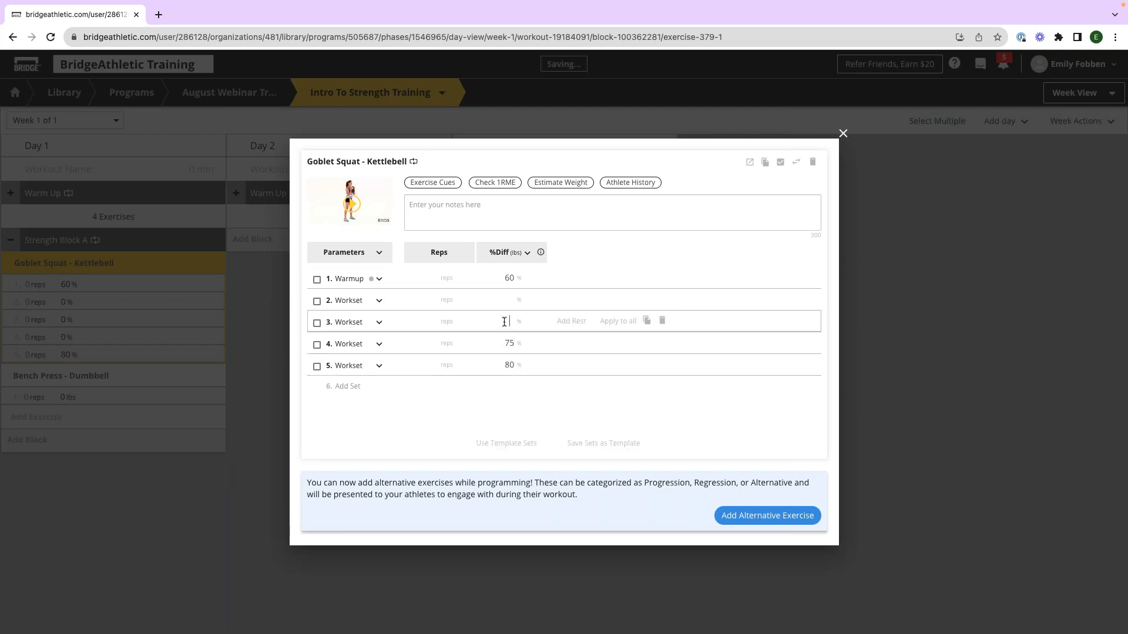
type("73")
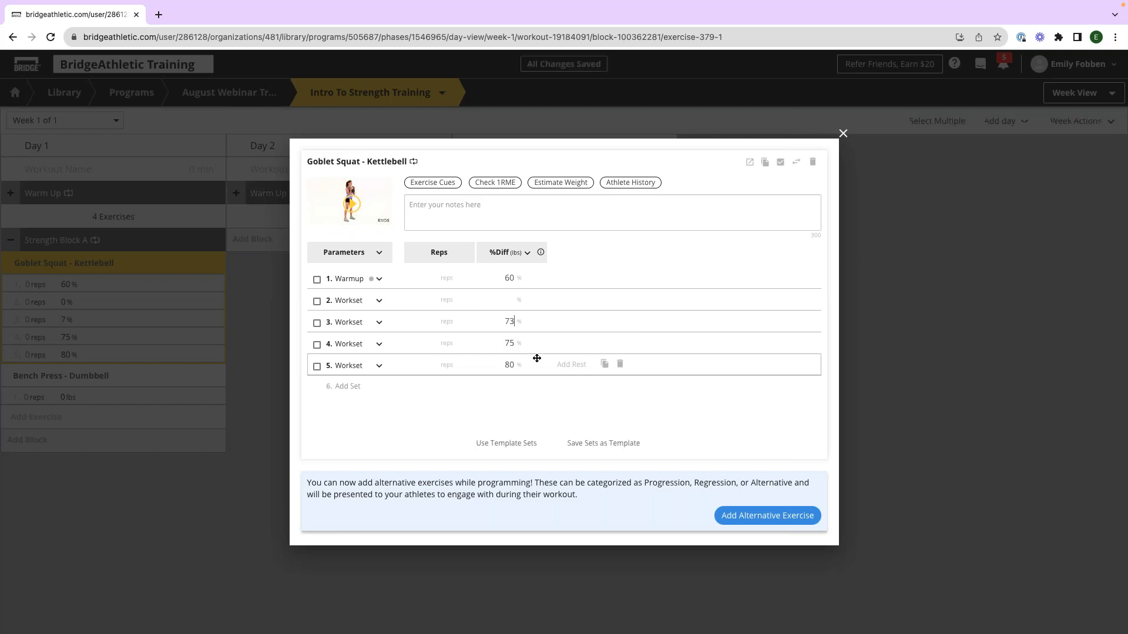
left_click(505, 300)
type("65")
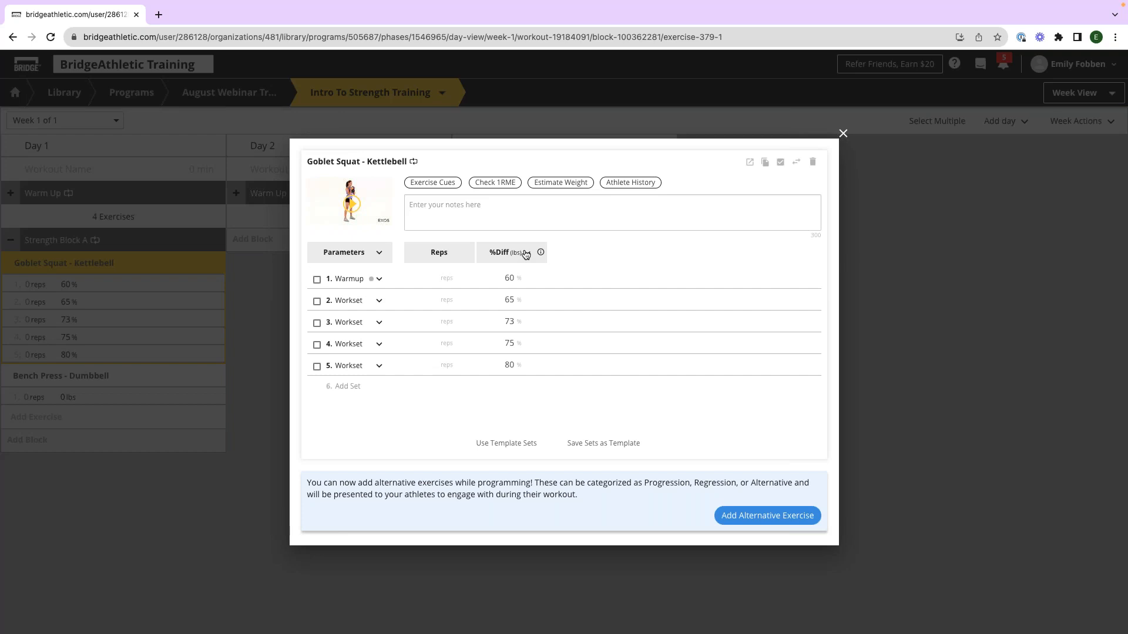
double_click(510, 365)
type("78")
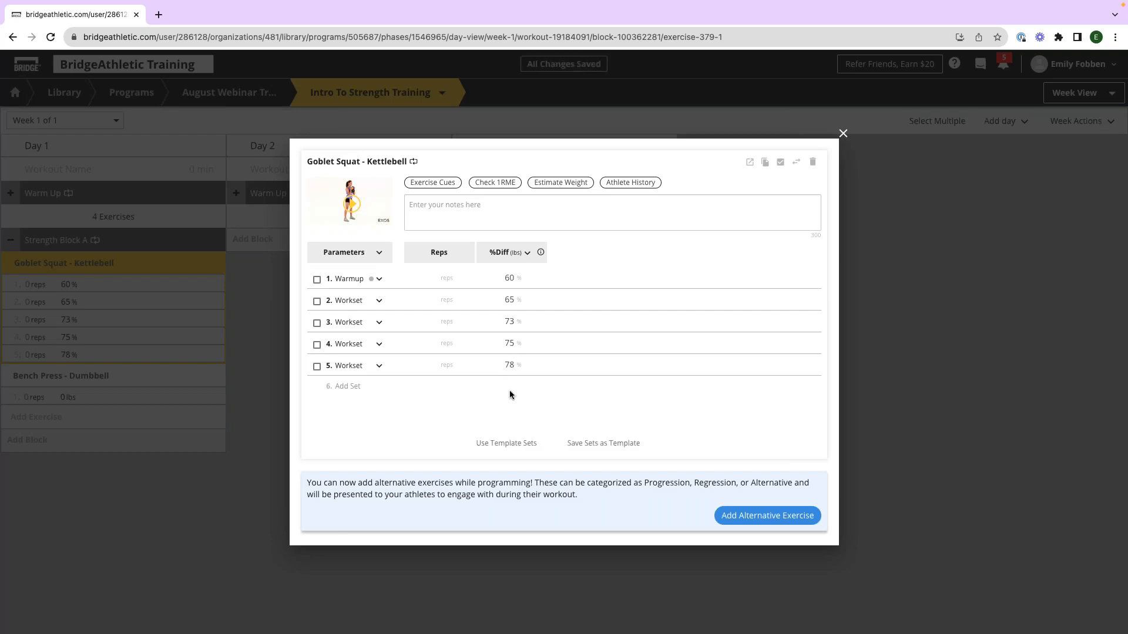
Step: Set the reps to 10 for all five Goblet Squat sets
left_click(427, 274)
type("10")
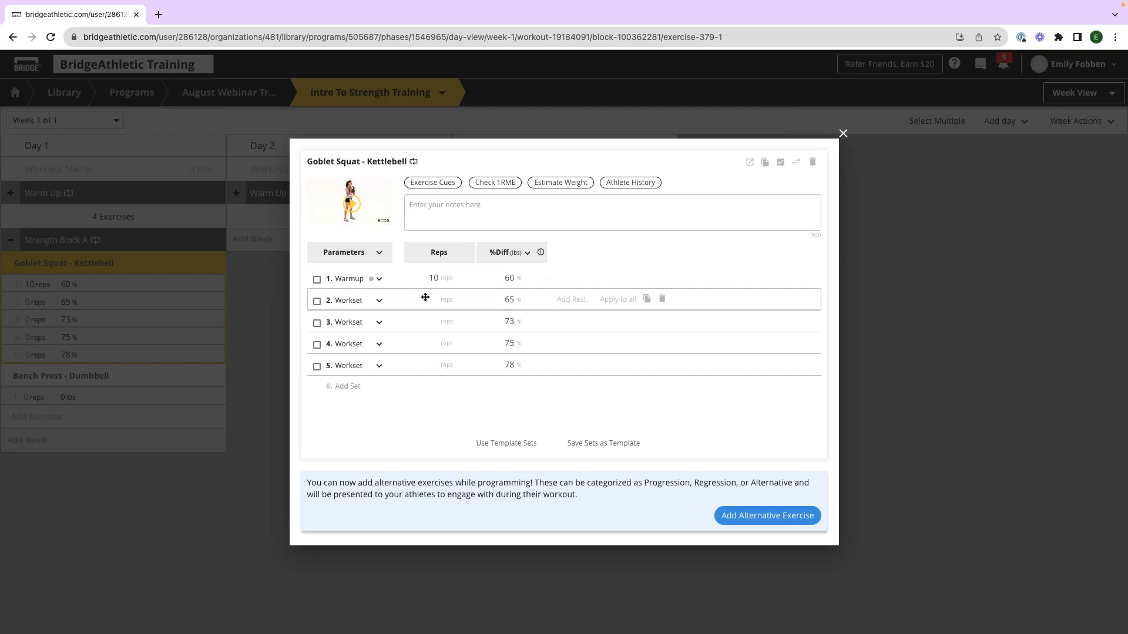
type("10")
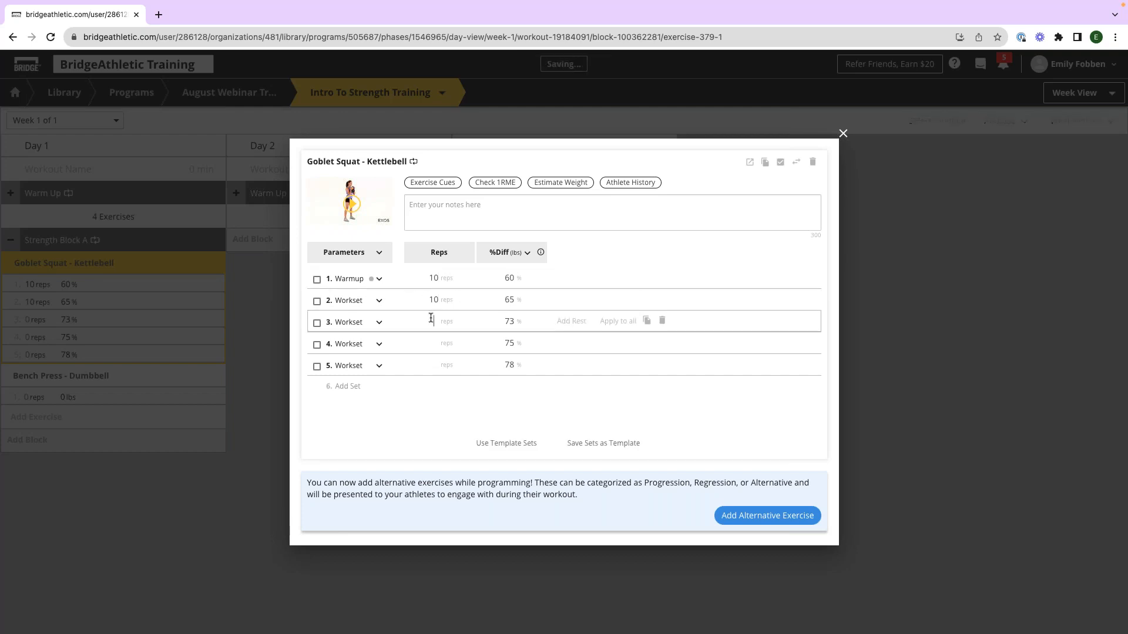
left_click(431, 317)
type("10")
left_click(436, 343)
type("1")
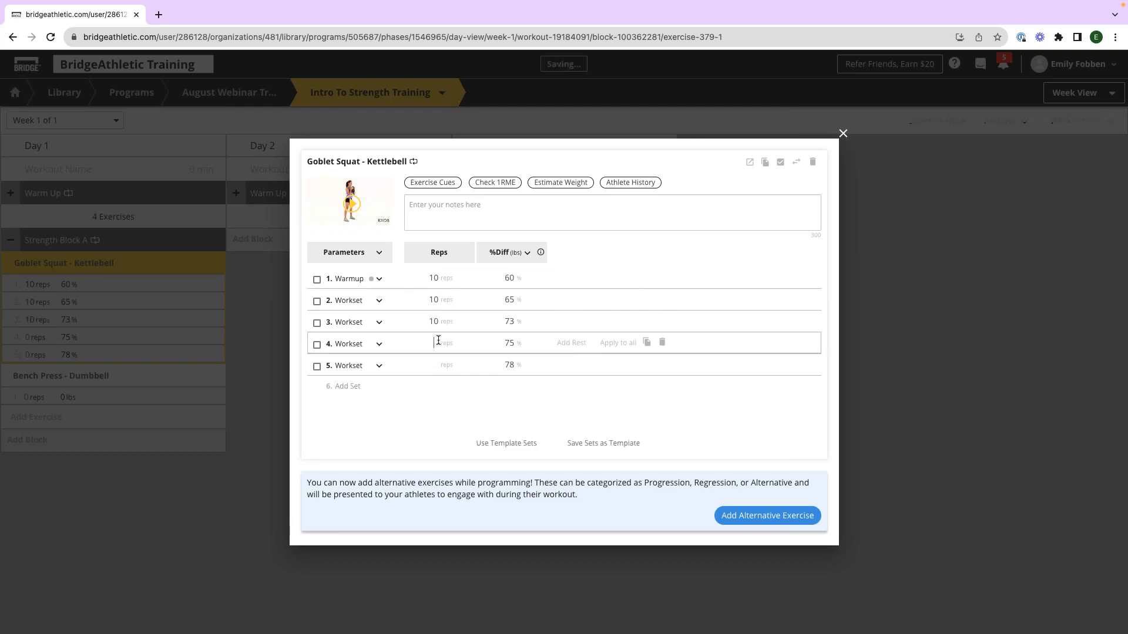
type("0")
left_click(440, 362)
type("10")
Step: Link the Goblet Squat weight to the %1RME of Squat - Dumbbell (goblet)
left_click(506, 252)
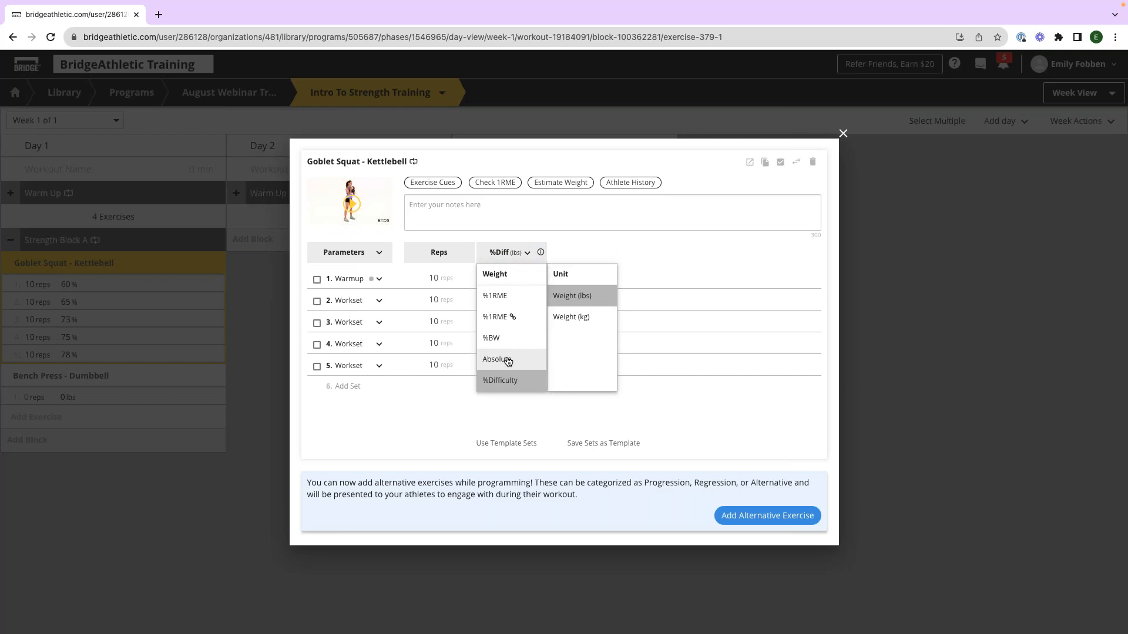
left_click(517, 320)
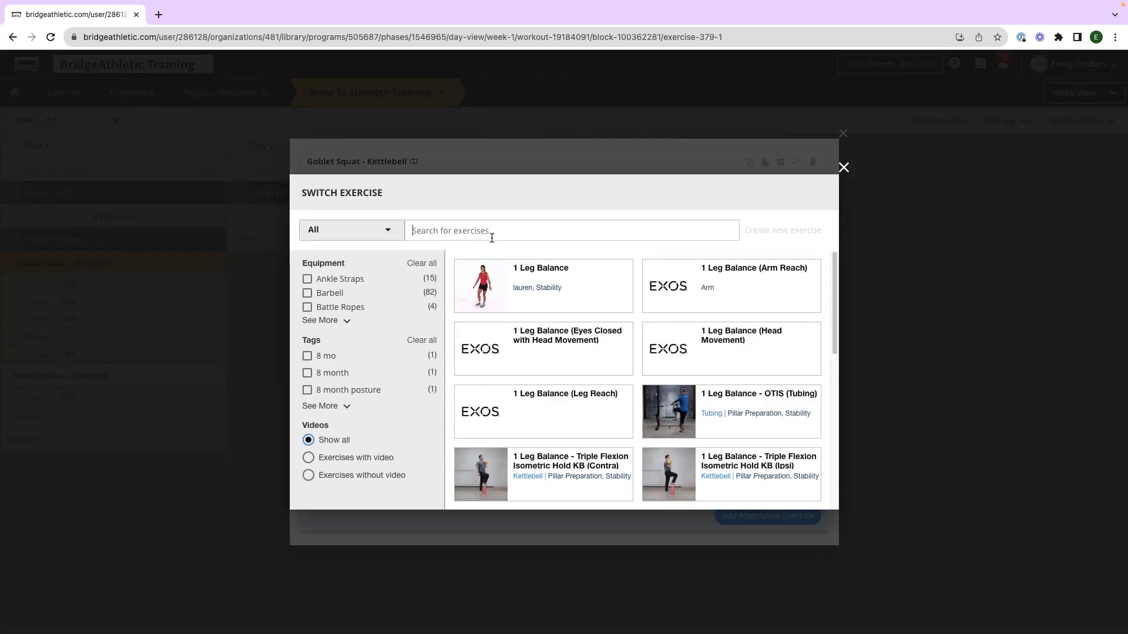
type("goblet squat")
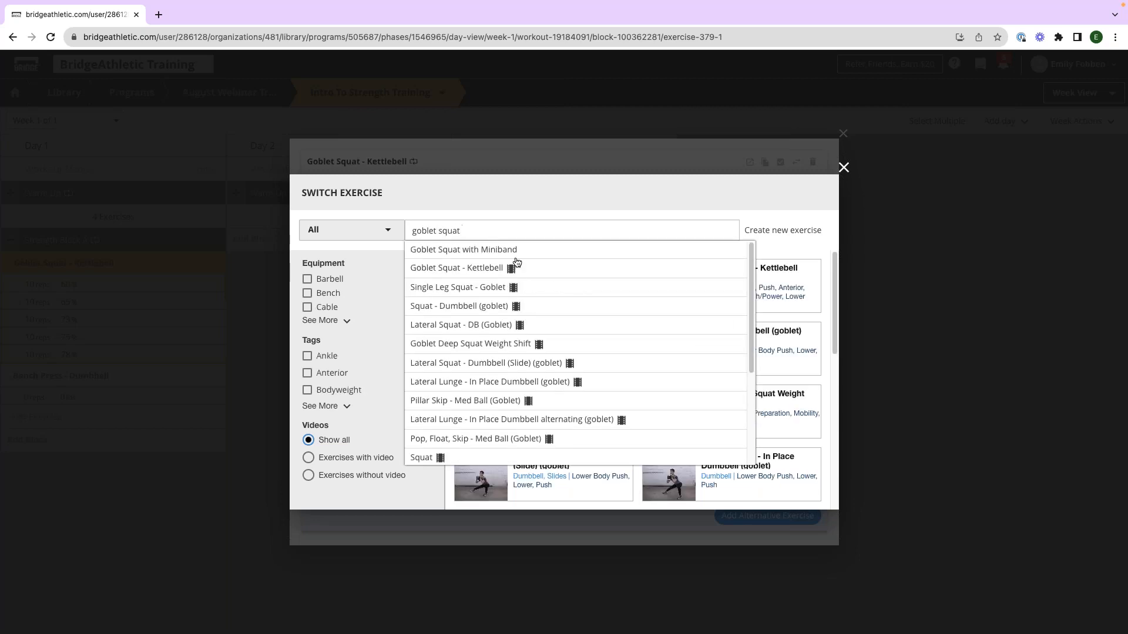
left_click(491, 306)
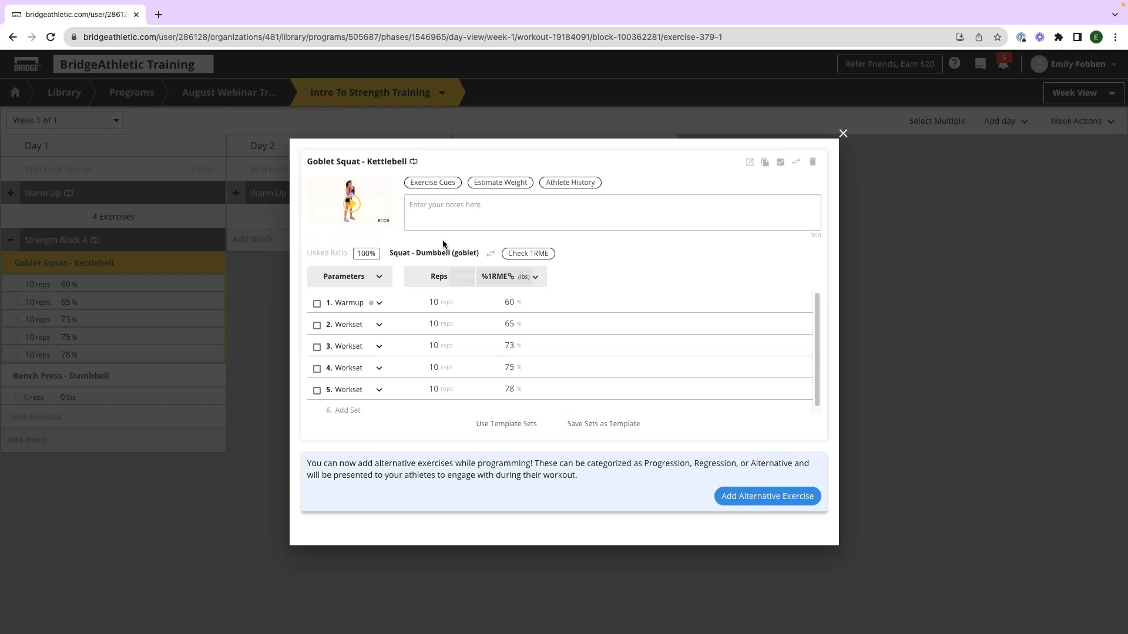
Step: Switch the weight type to the exercise's own %1RME, return it to %Difficulty and check the effort guide
left_click(529, 277)
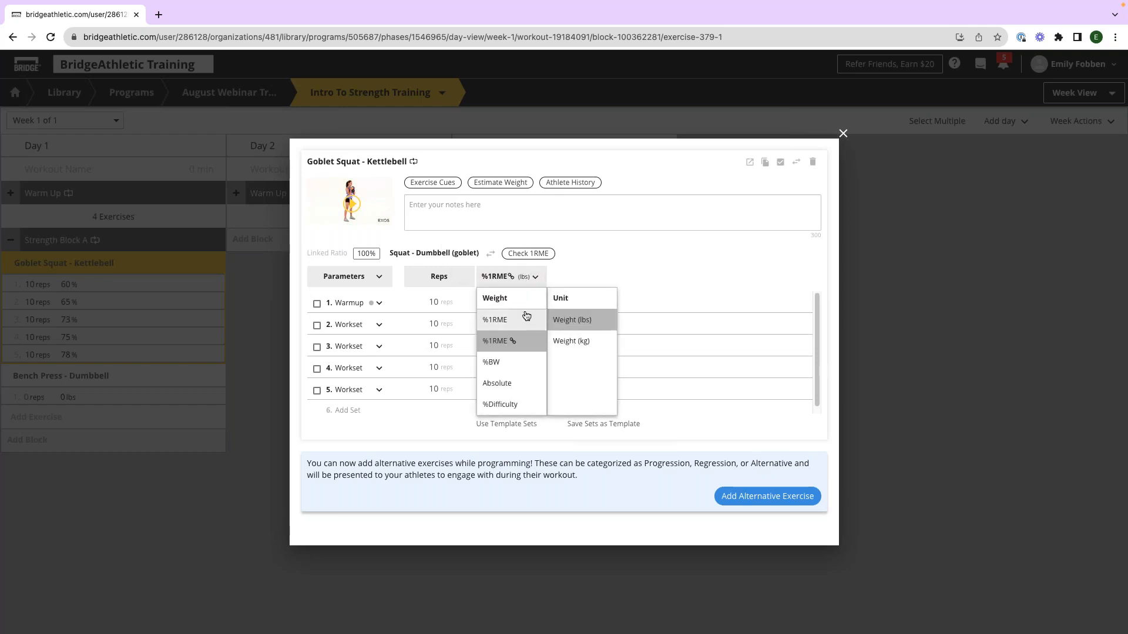
left_click(497, 321)
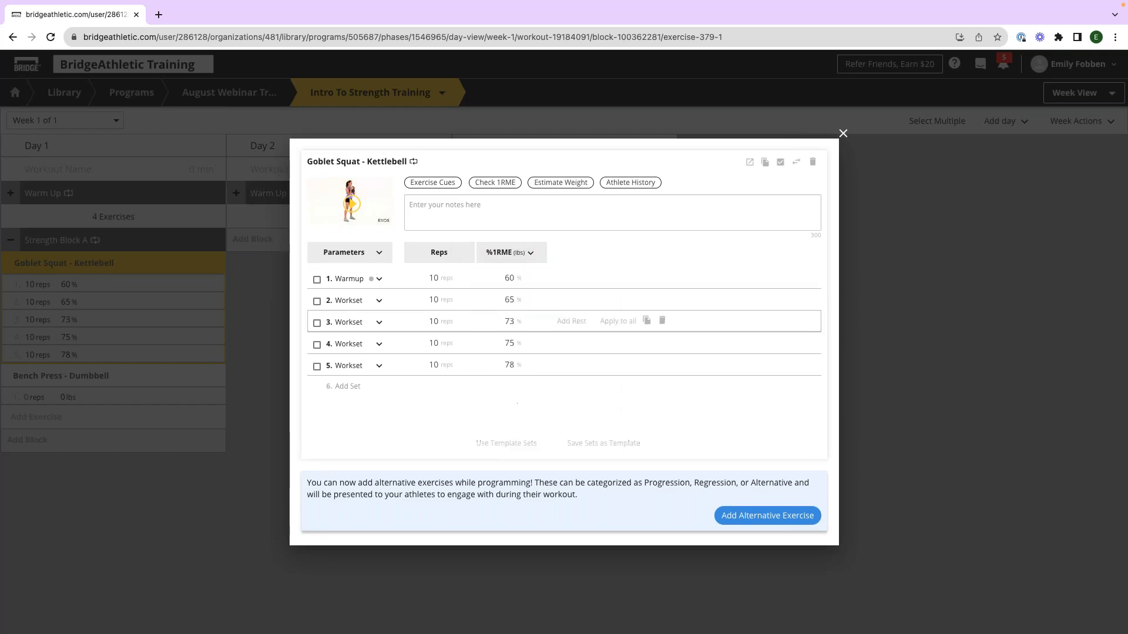
left_click(517, 260)
left_click(541, 387)
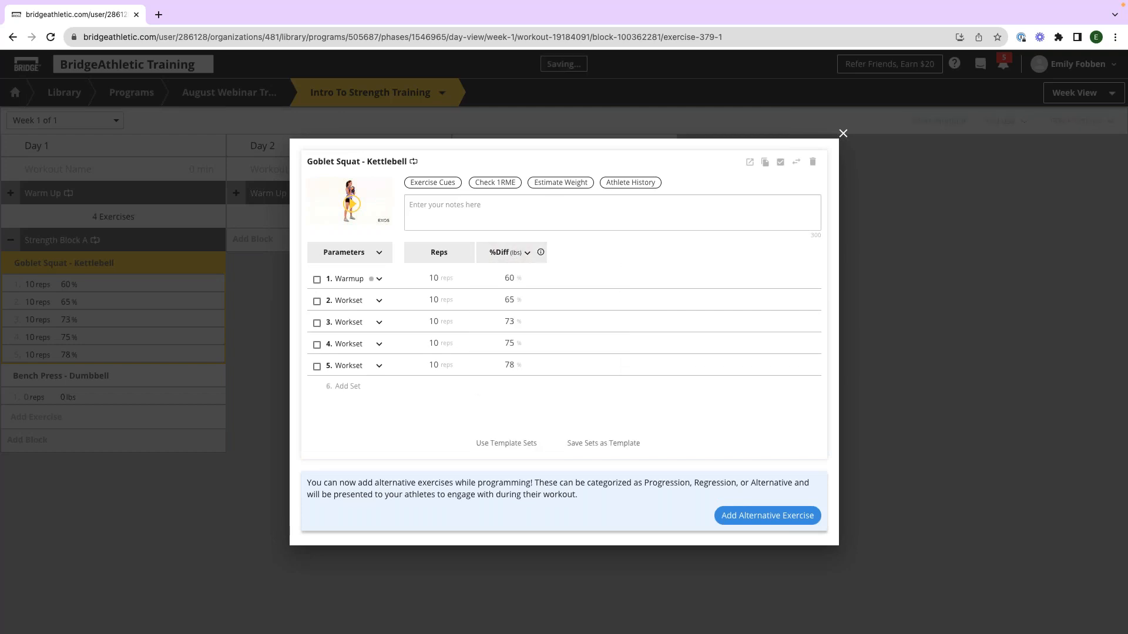
left_click(512, 253)
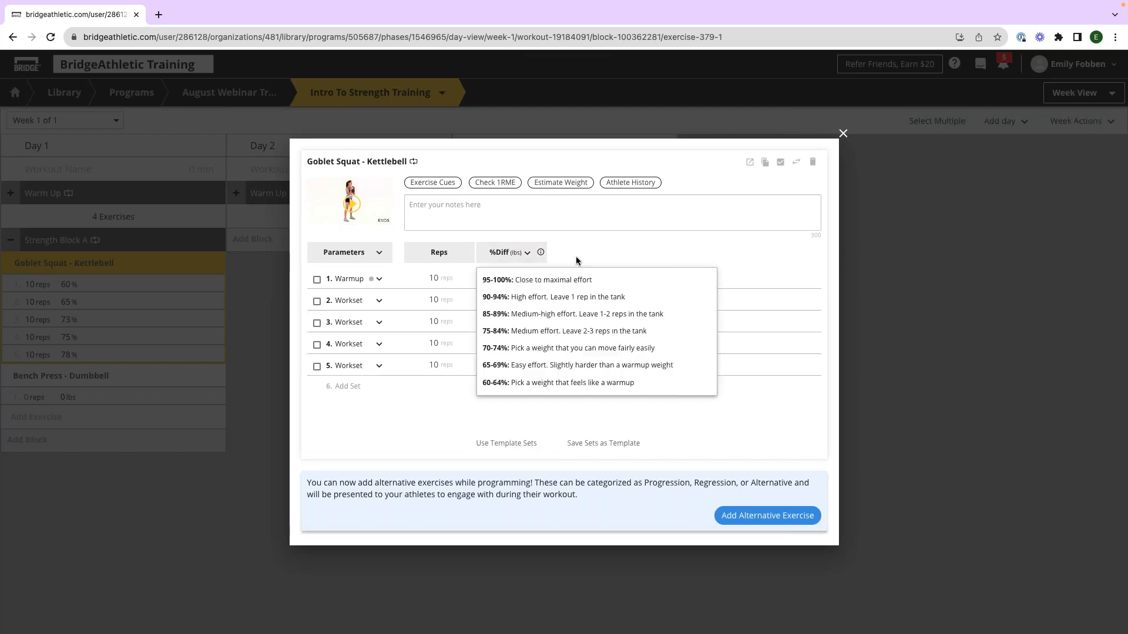
left_click(421, 405)
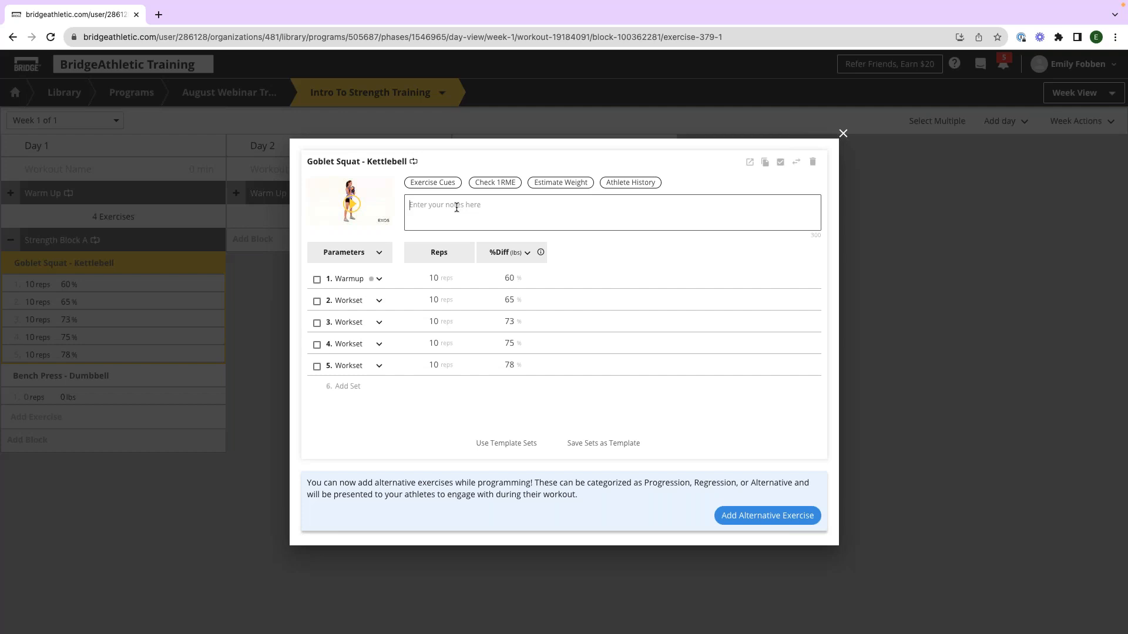
Step: Add the note "Aim for 8-10 reps" to the Goblet Squat - Kettlebell exercise
type("Aim ")
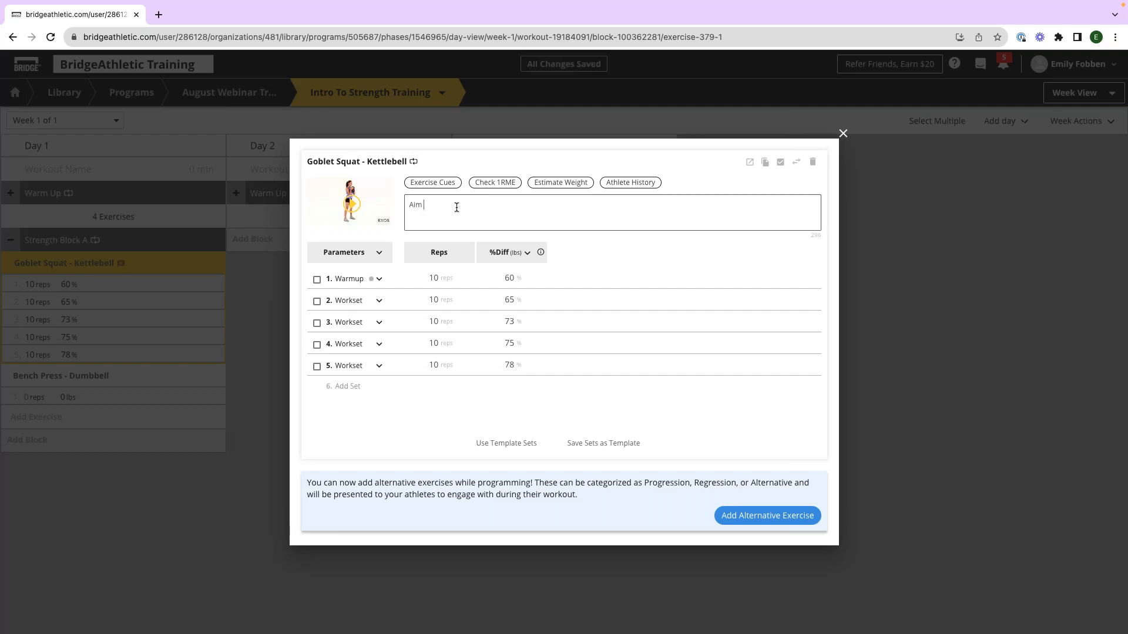
type("for 8-10")
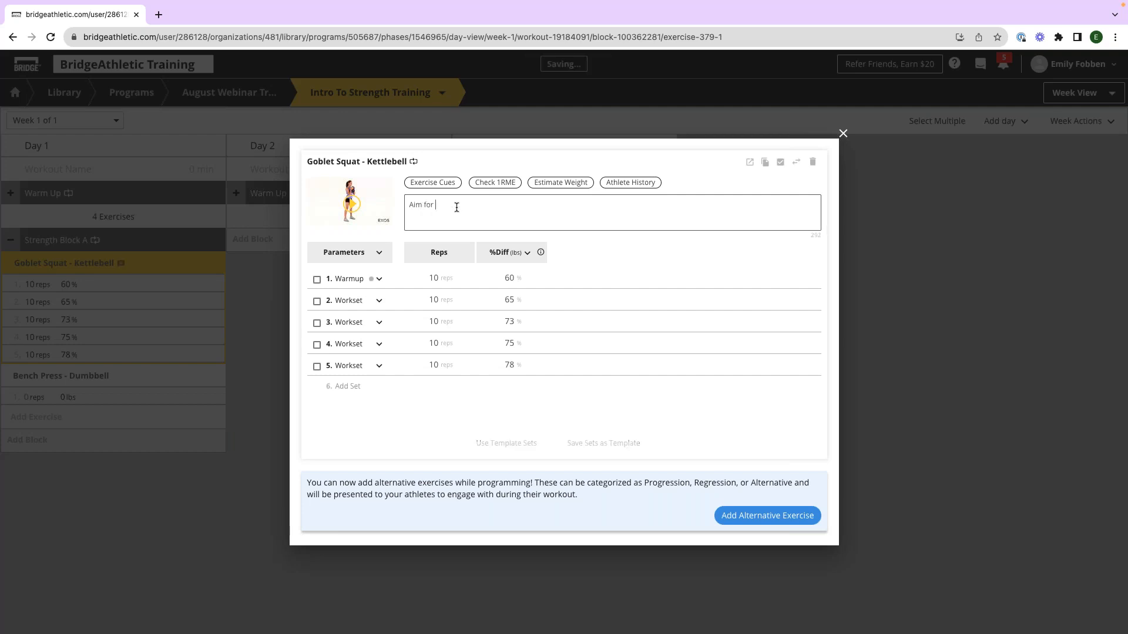
type(" reps")
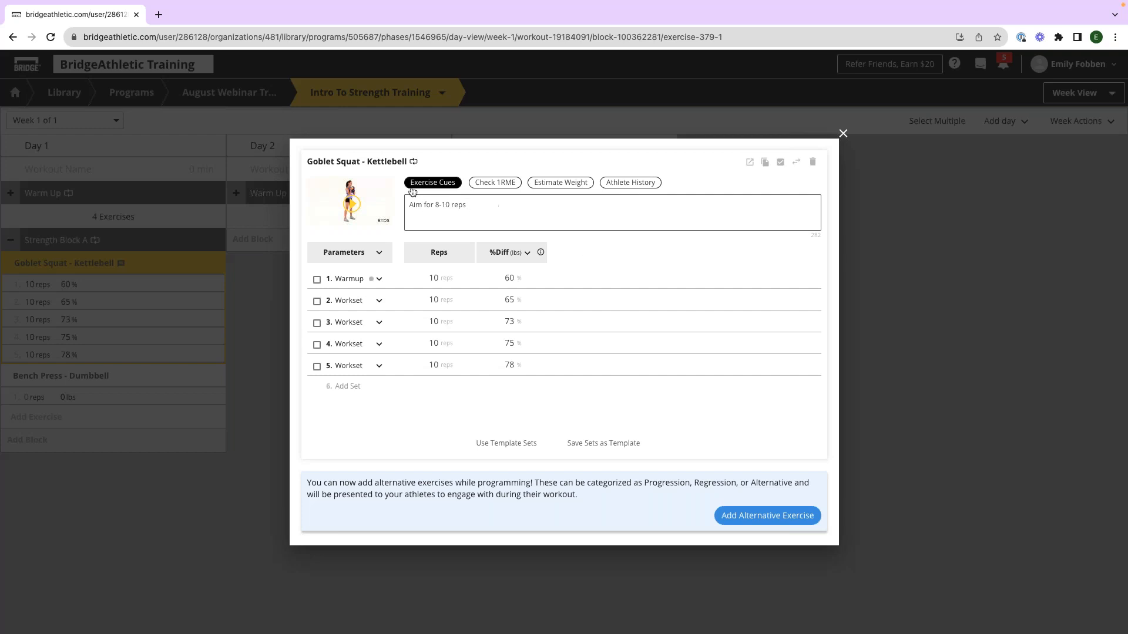
left_click(460, 205)
Step: Try out the RPE parameter on the Goblet Squat sets and remove it again
mouse_move(534, 257)
left_click(318, 253)
left_click(318, 430)
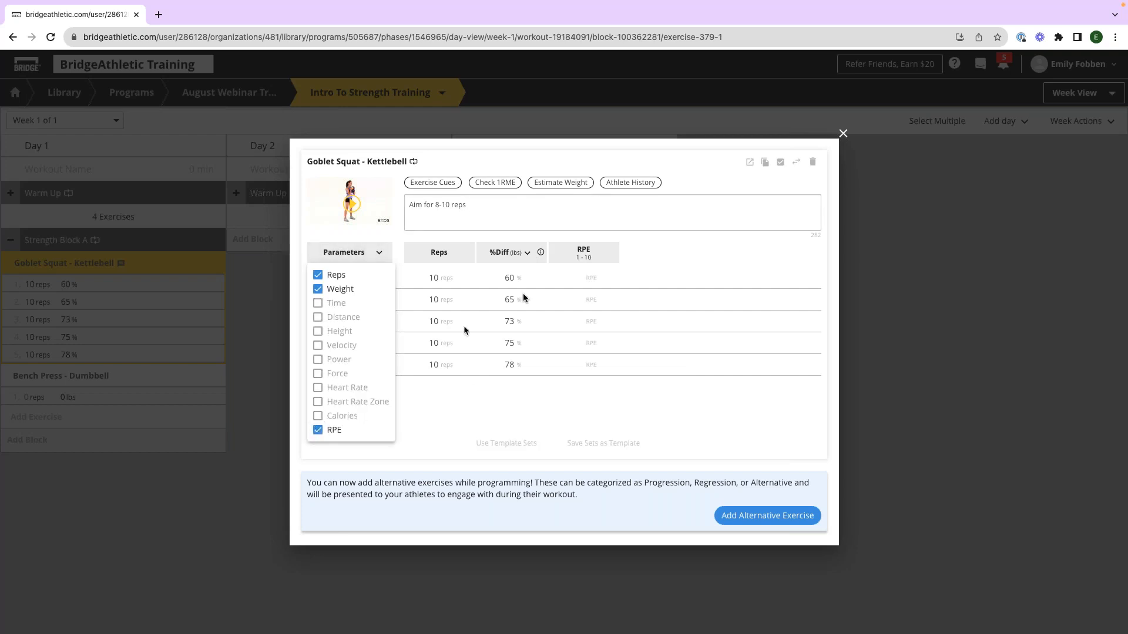
left_click(582, 291)
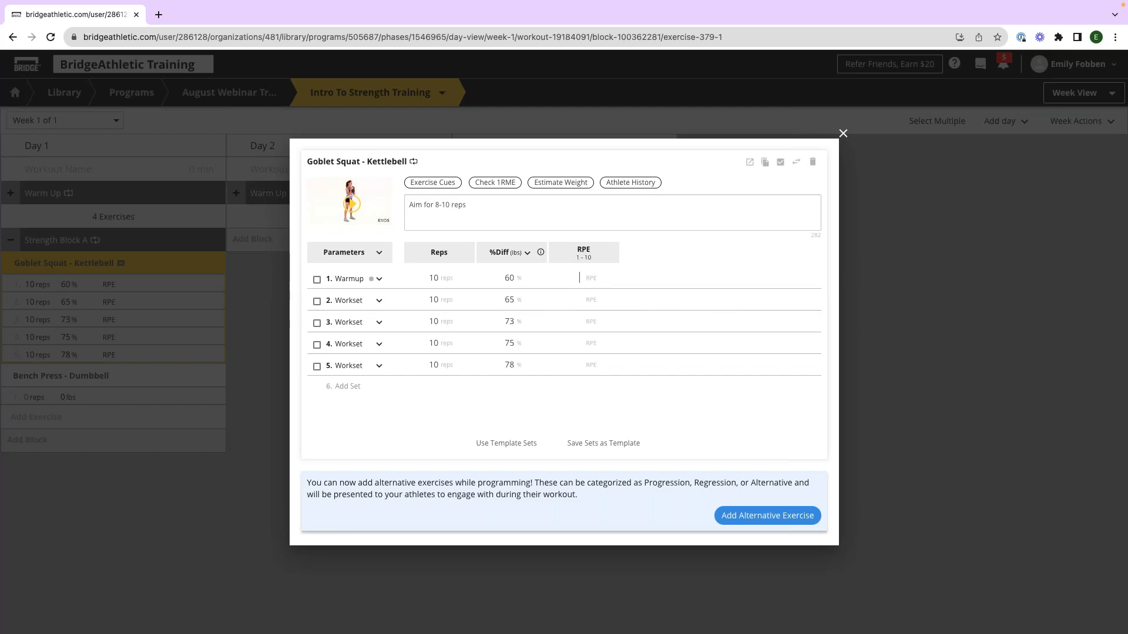
left_click(352, 252)
left_click(318, 430)
left_click(511, 418)
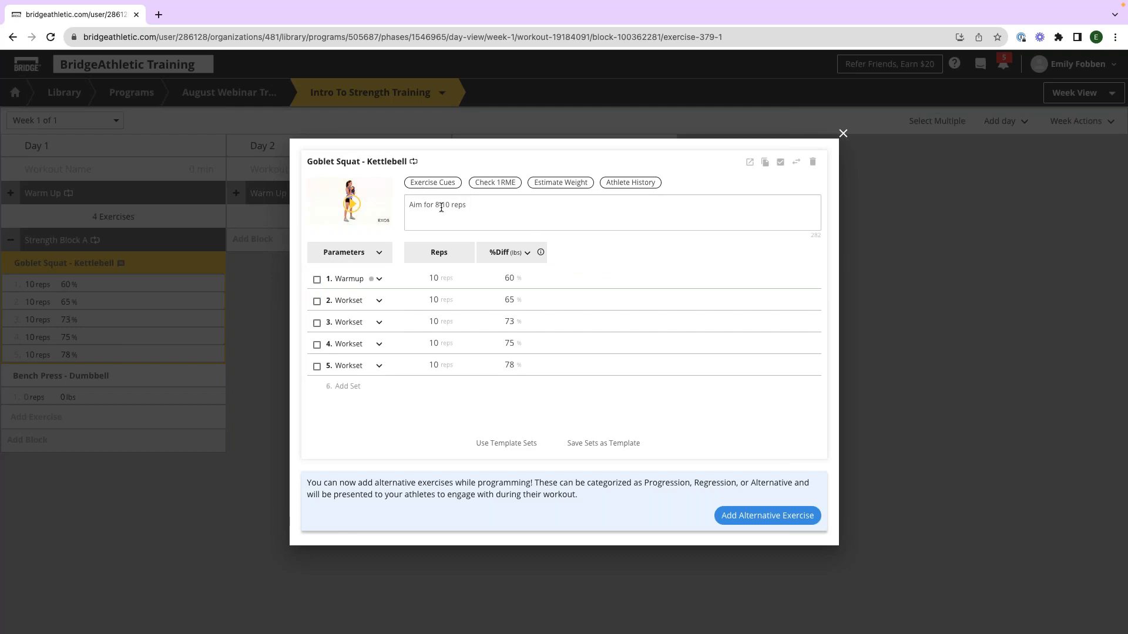
Step: Insert Squat and Front Squat - Barbell as alternative exercises for the Goblet Squat - Kettlebell
left_click(748, 519)
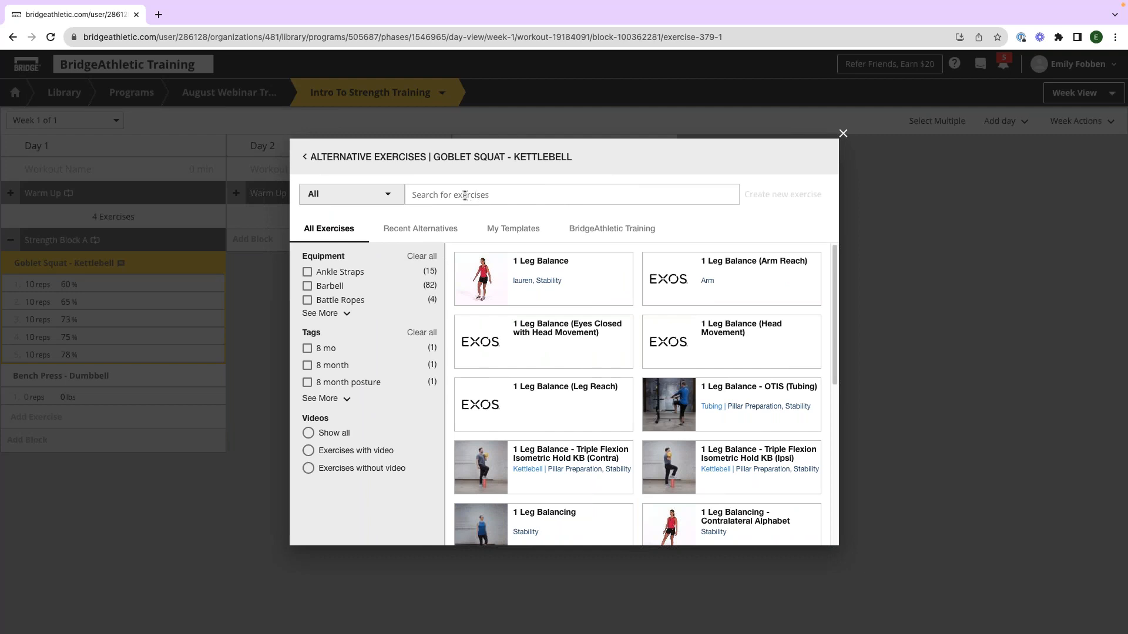
left_click(463, 193)
type("squat")
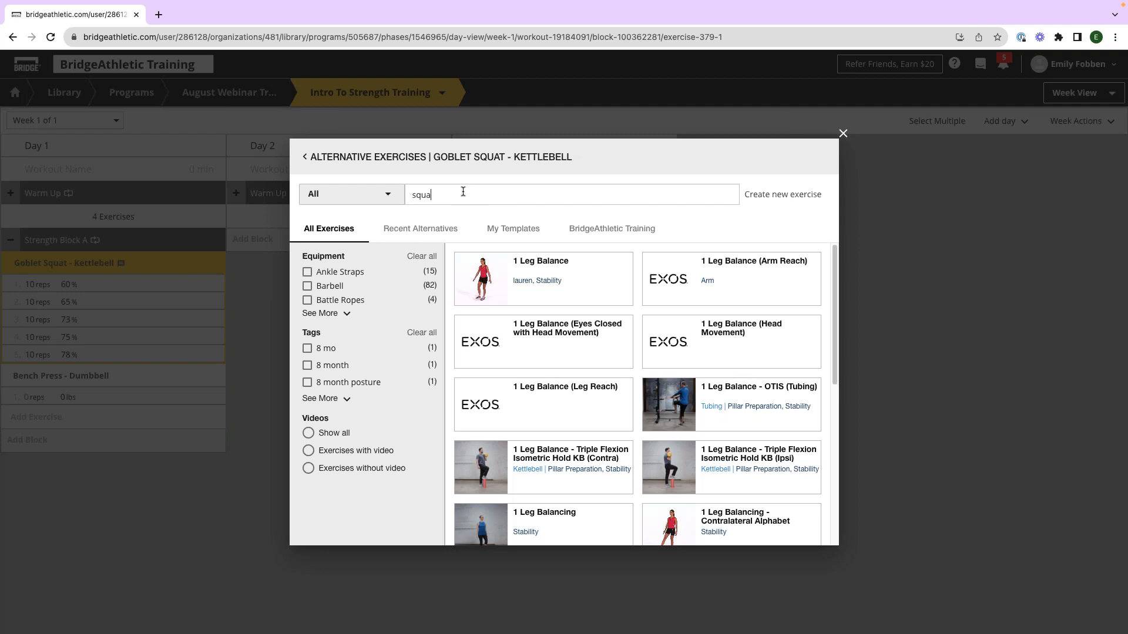
left_click(471, 214)
left_click(464, 199)
type("front squat")
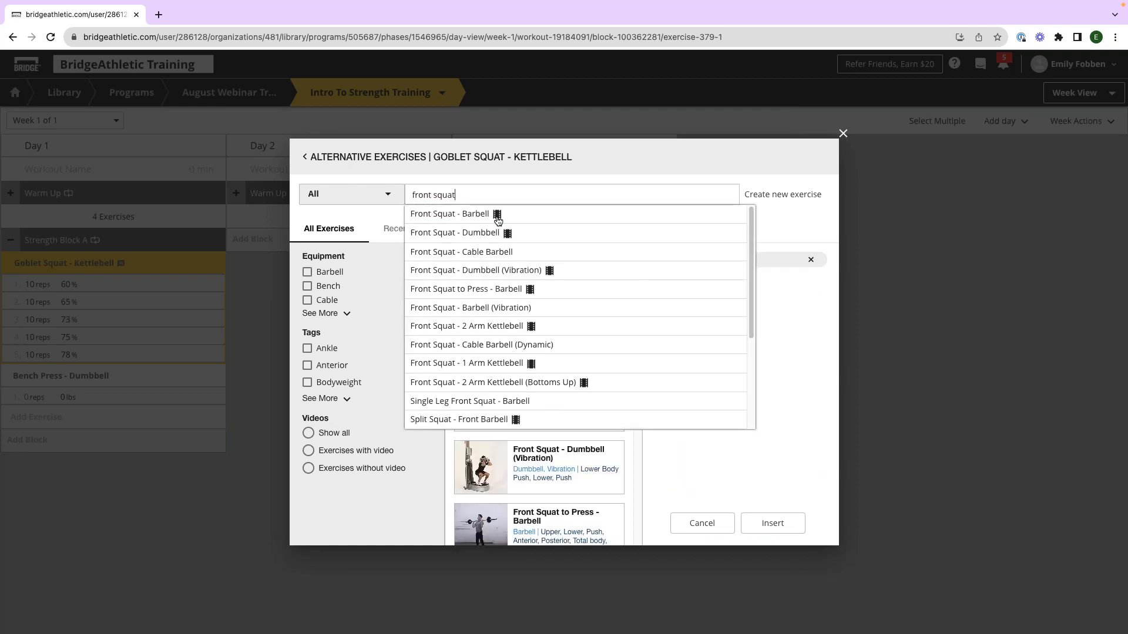
left_click(510, 214)
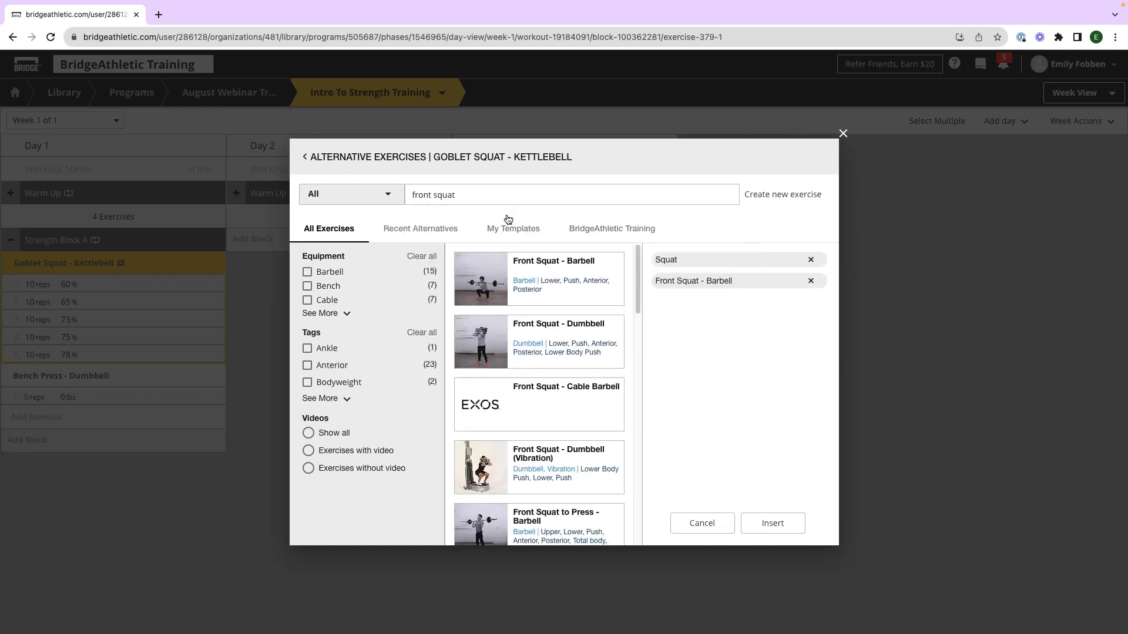
left_click(772, 516)
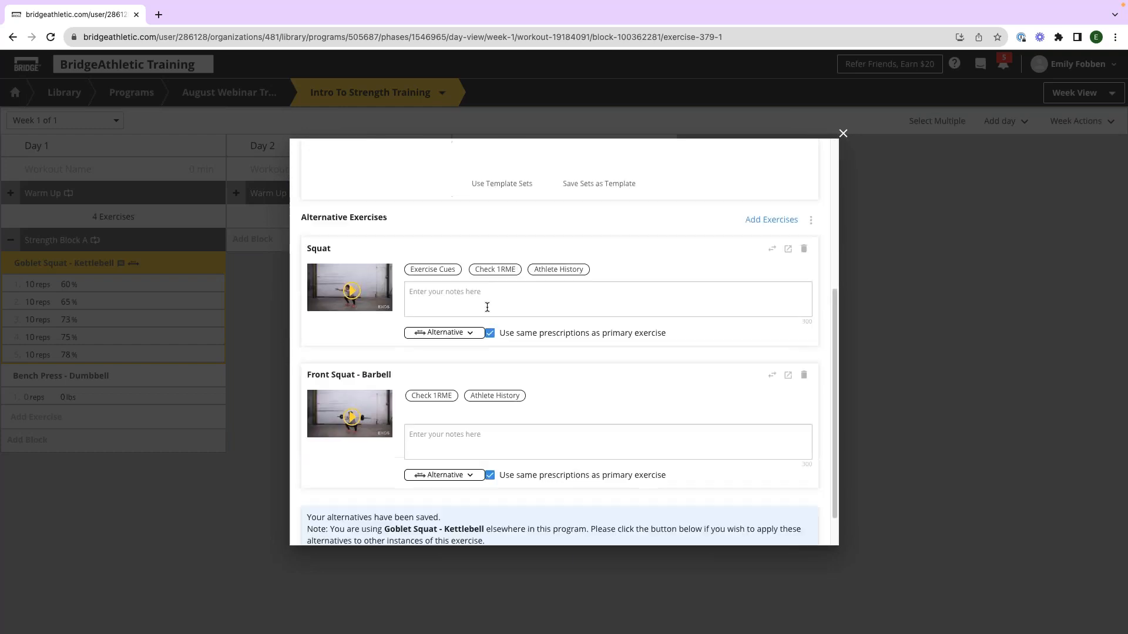
Step: Categorize the Squat alternative as Regression and Front Squat - Barbell as Progression, and close the exercise details
left_click(460, 336)
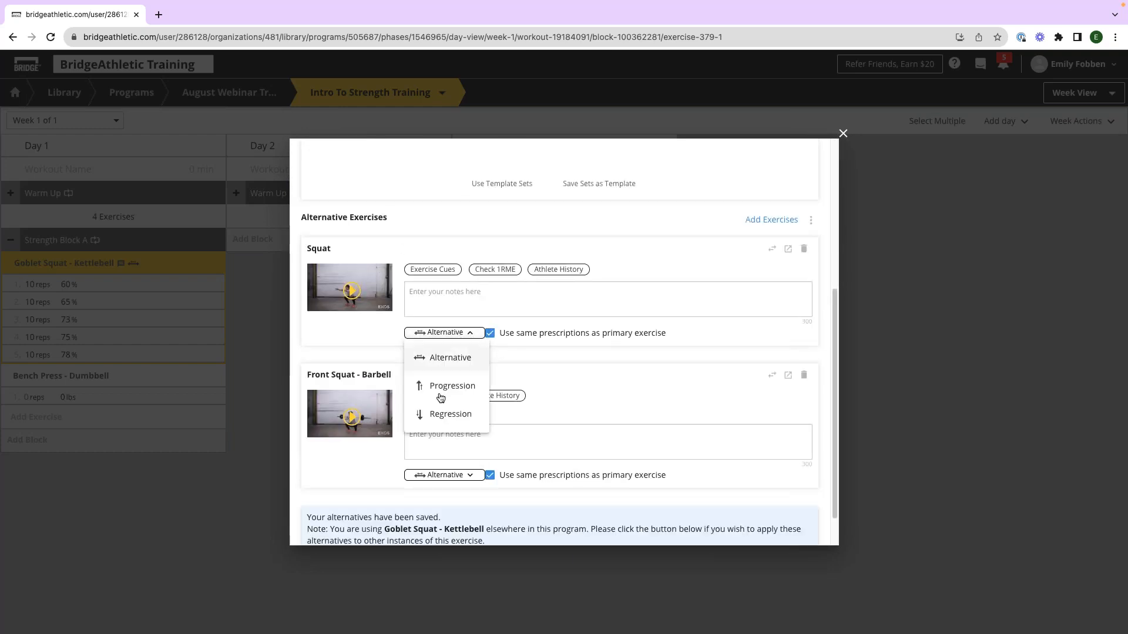
left_click(451, 414)
left_click(447, 475)
left_click(451, 527)
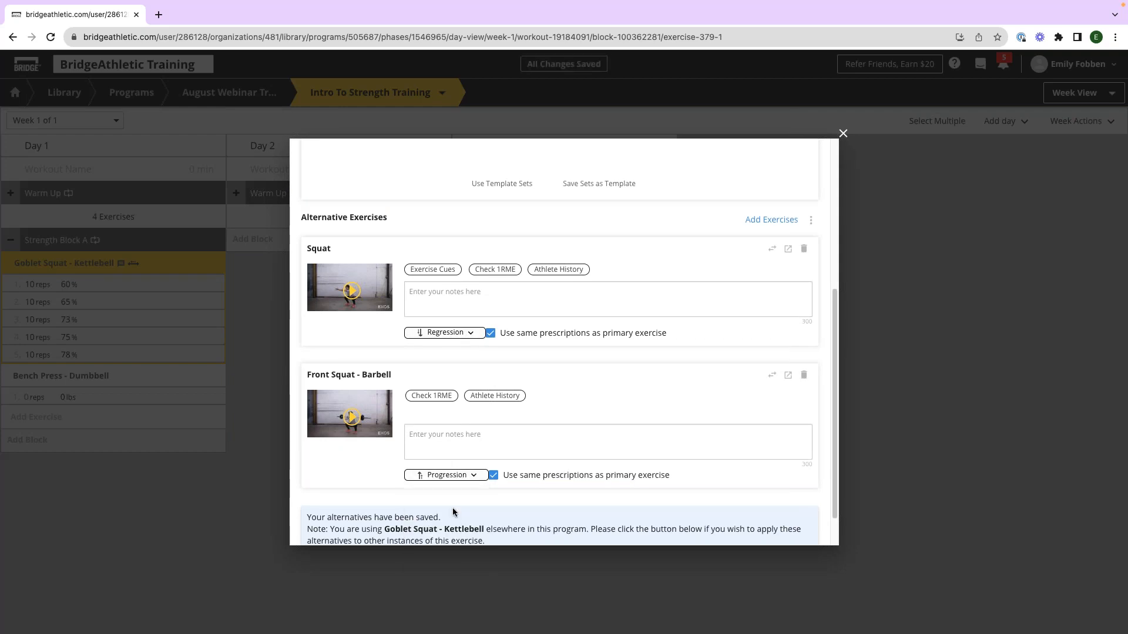
scroll(562, 413, "down", 1)
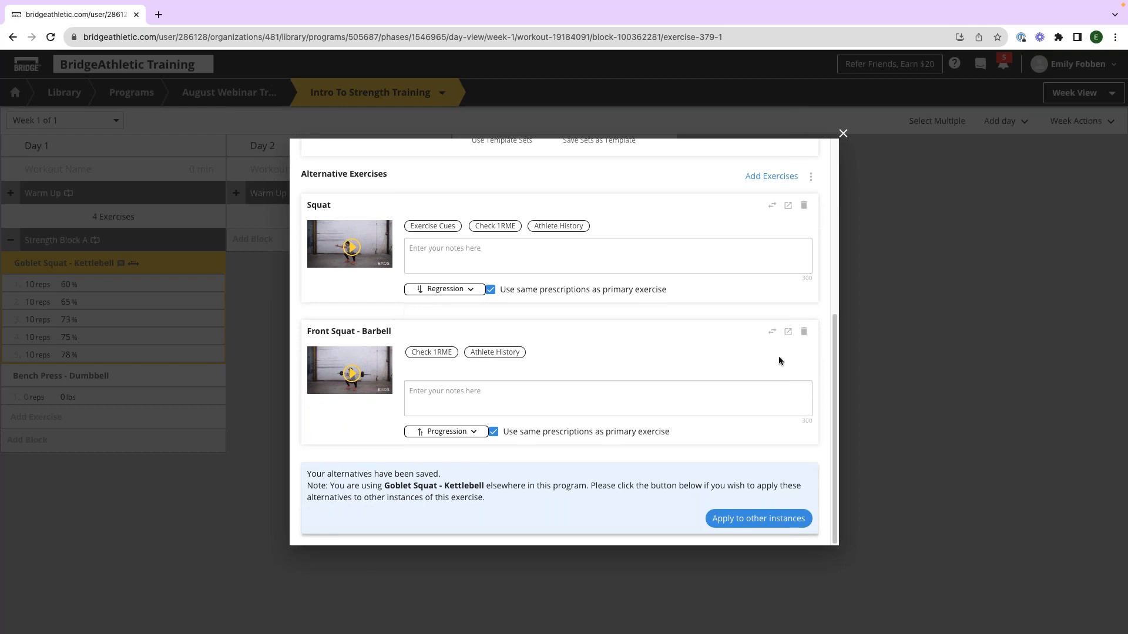
scroll(564, 301, "up", 5)
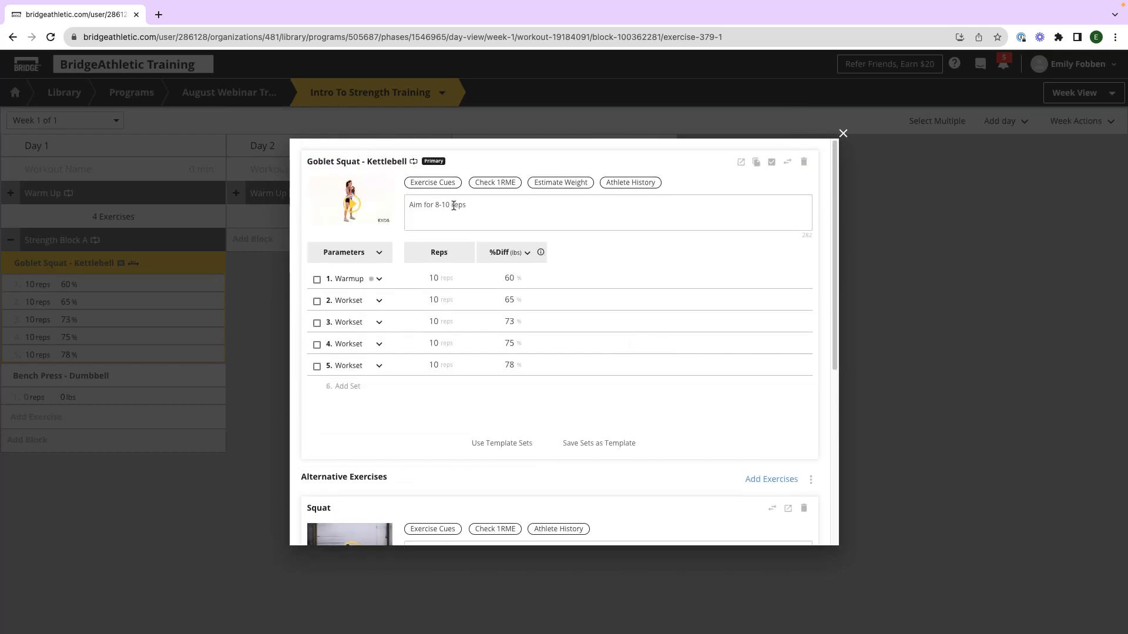
left_click(990, 299)
mouse_move(134, 268)
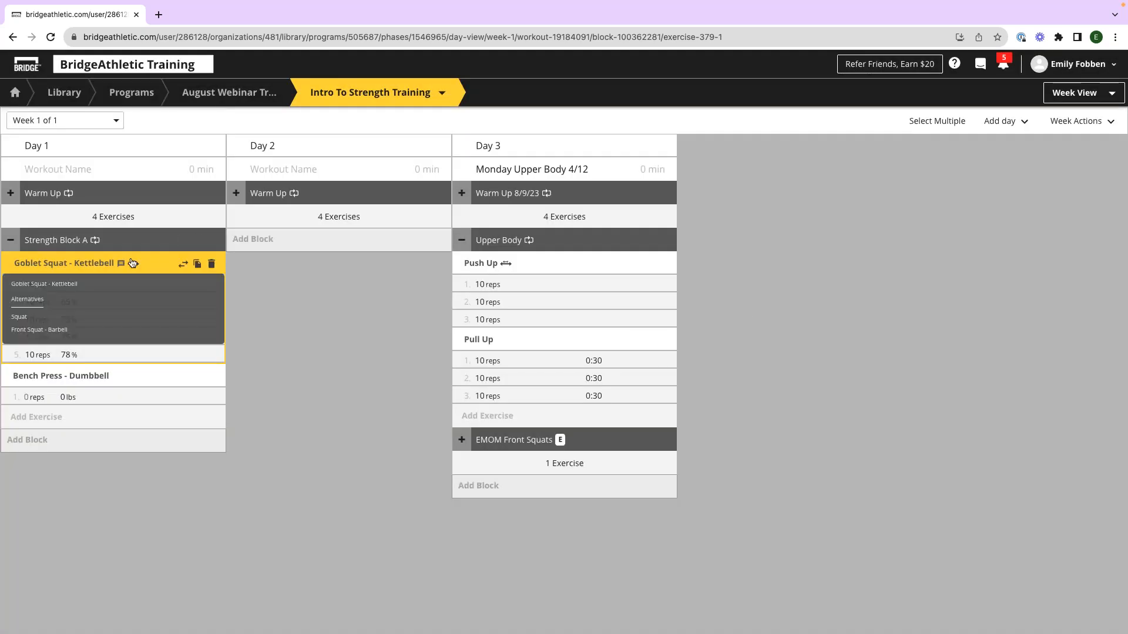
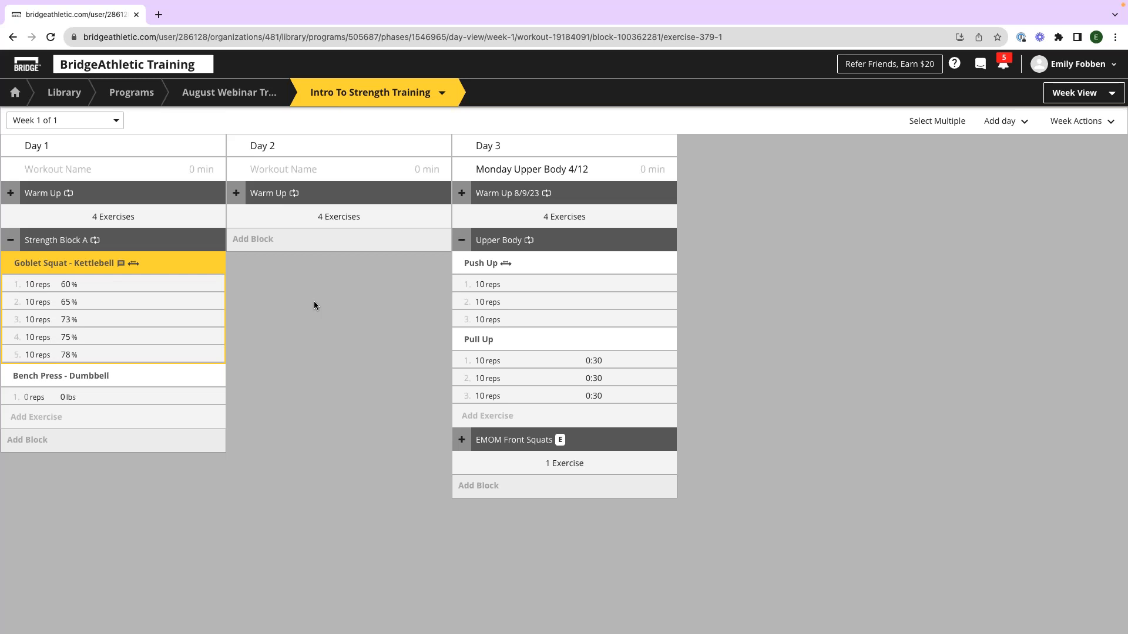
Step: Reopen the Goblet Squat details and add a rest period to all five sets
double_click(38, 259)
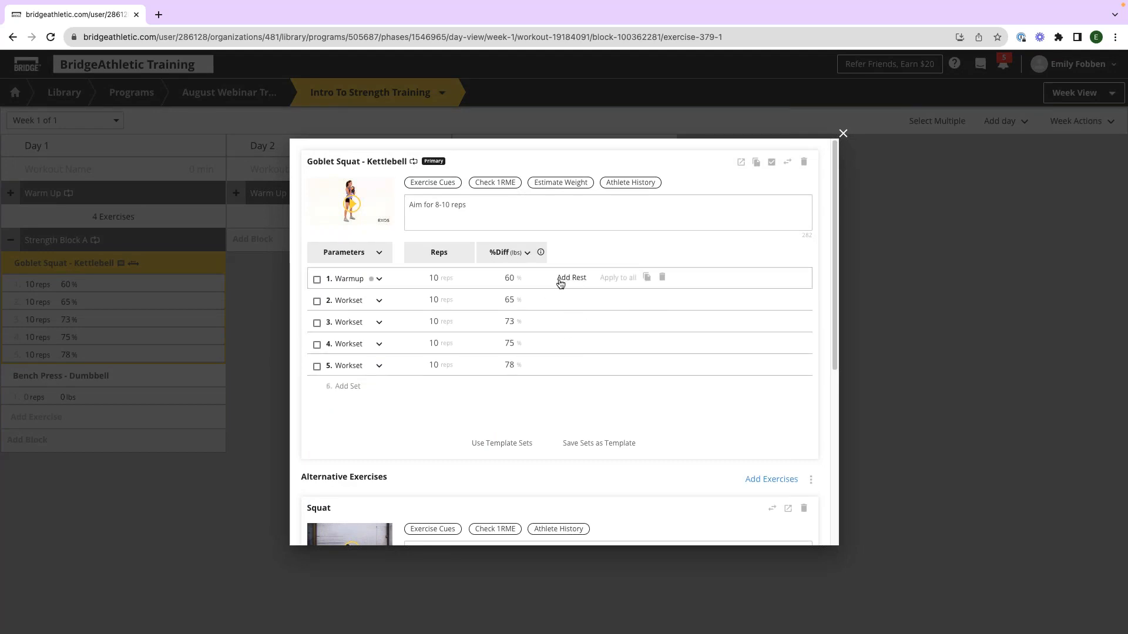
left_click(570, 280)
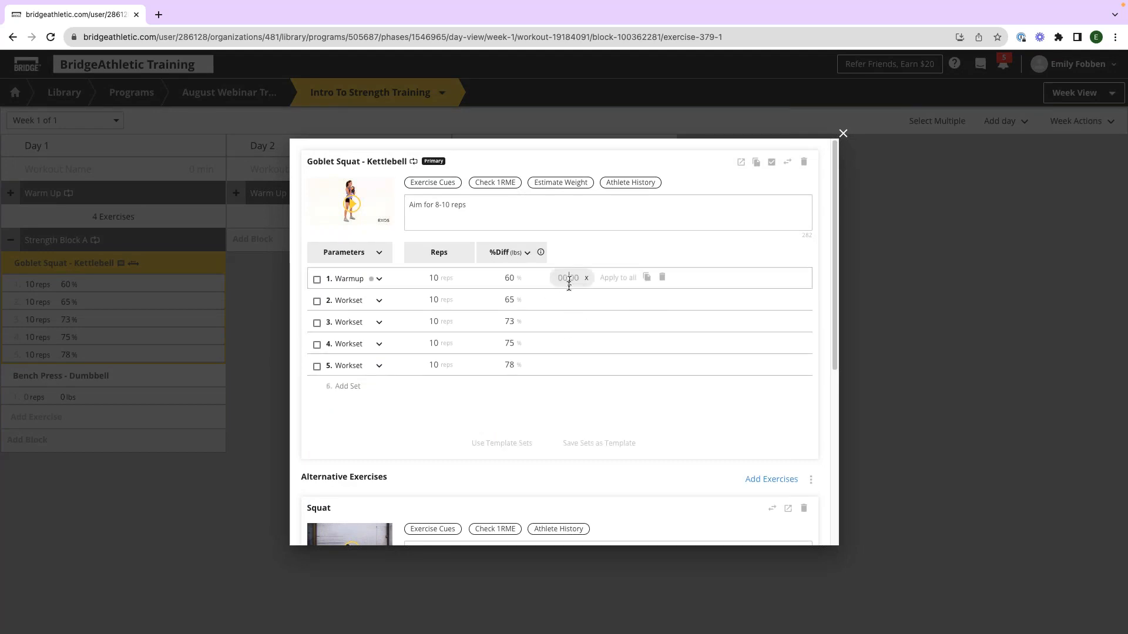
left_click(570, 301)
left_click(572, 321)
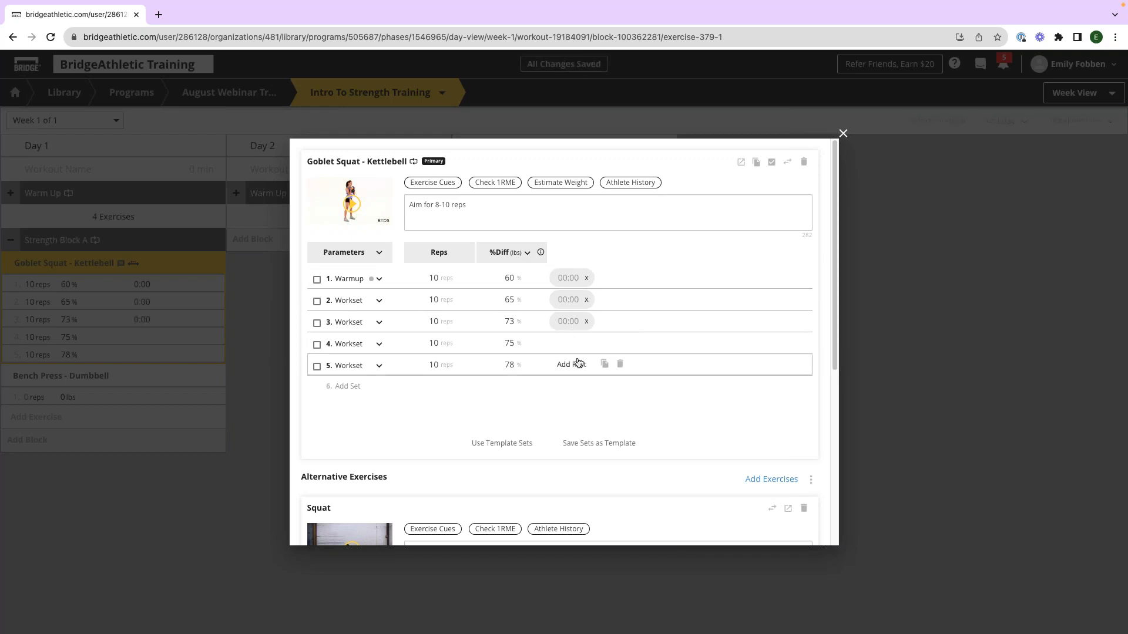
left_click(569, 344)
left_click(570, 365)
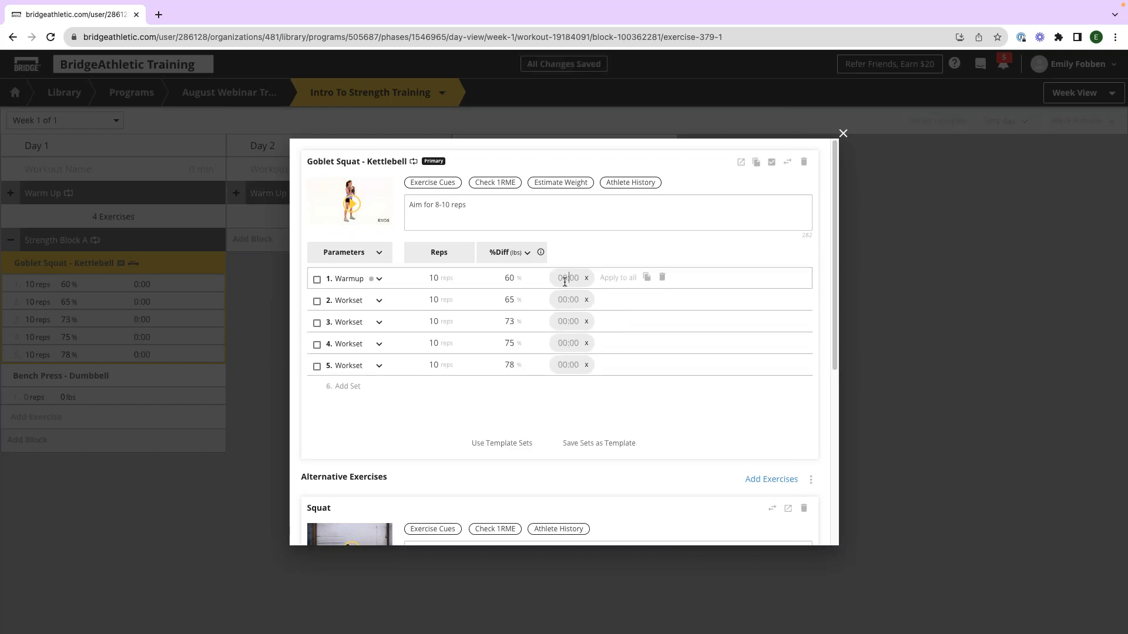
Step: Set the rest of the Goblet Squat's warmup set to 1:00 and close the exercise details
type("1:00")
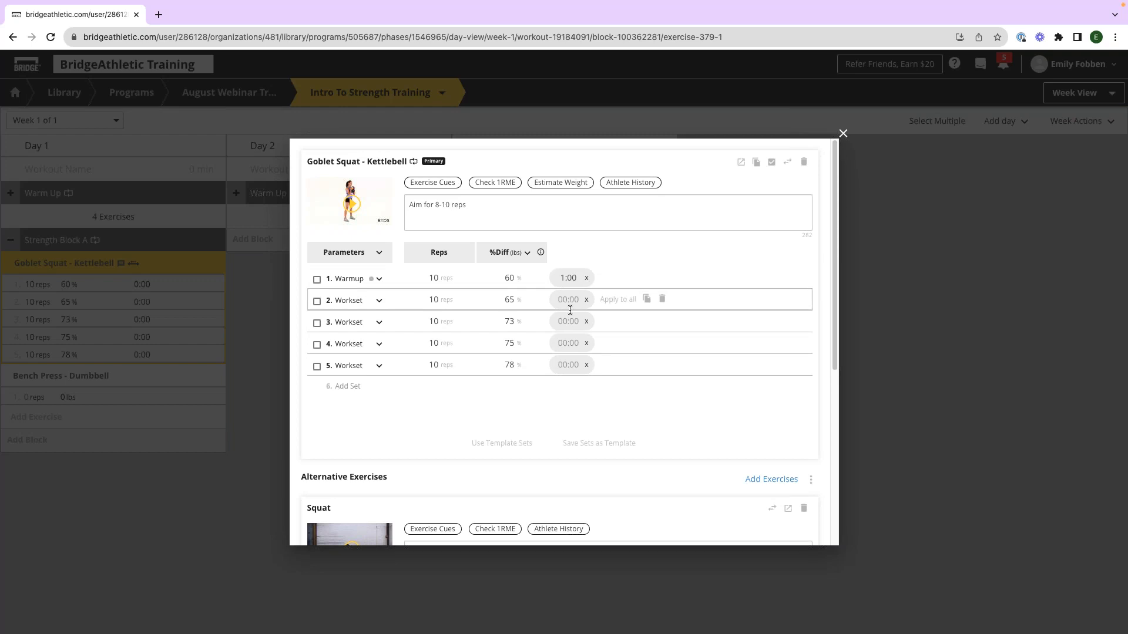
left_click(574, 411)
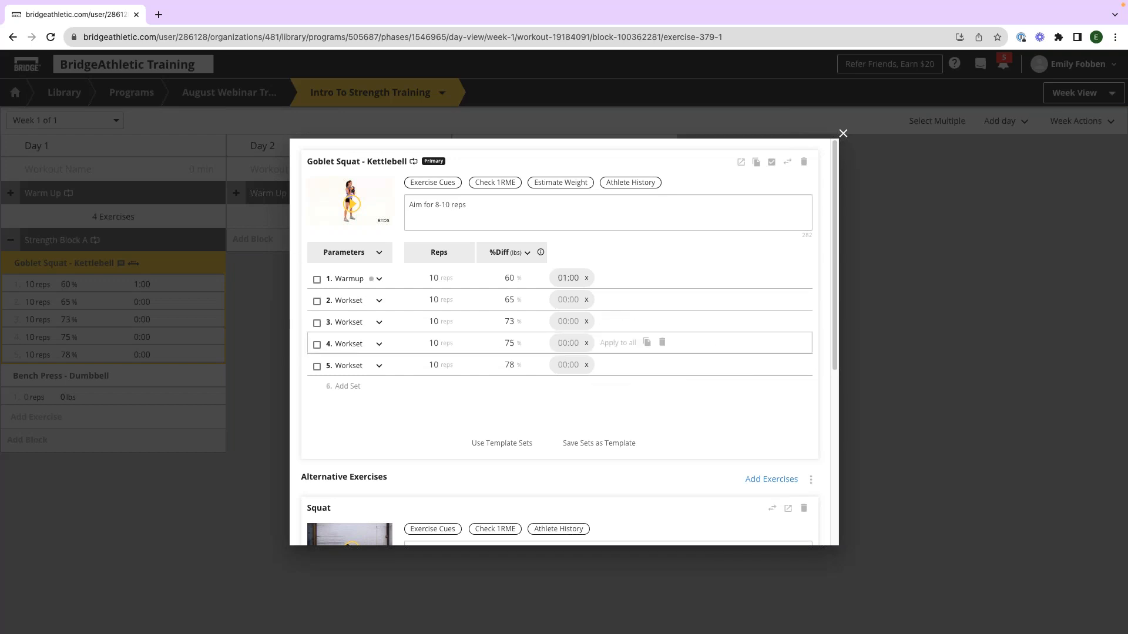
scroll(587, 293, "down", 5)
scroll(487, 332, "up", 5)
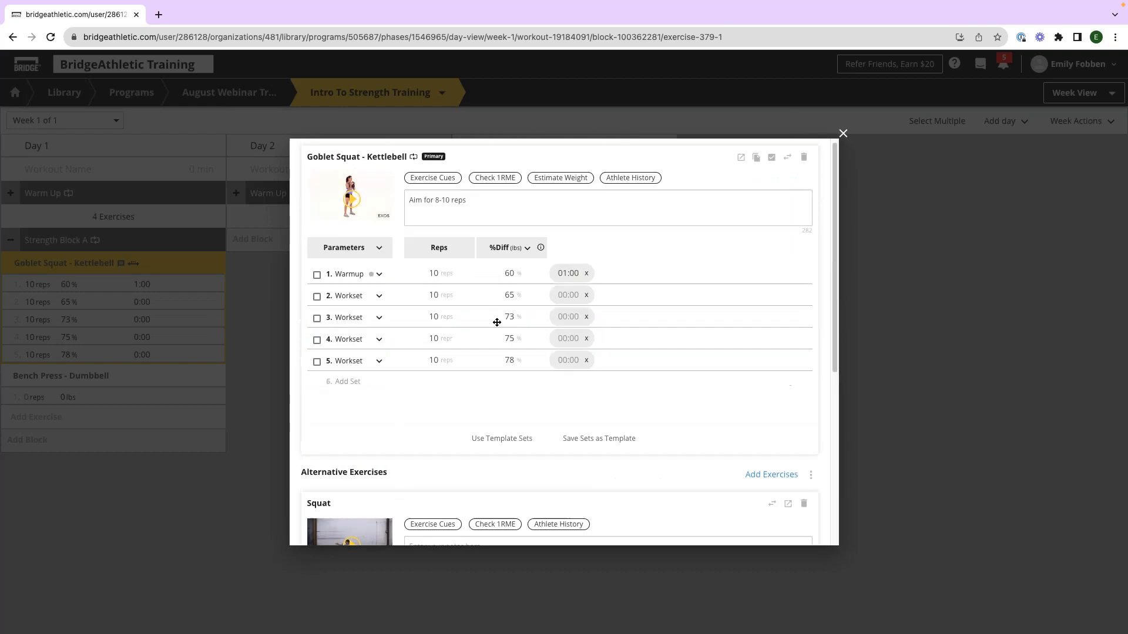
left_click(893, 332)
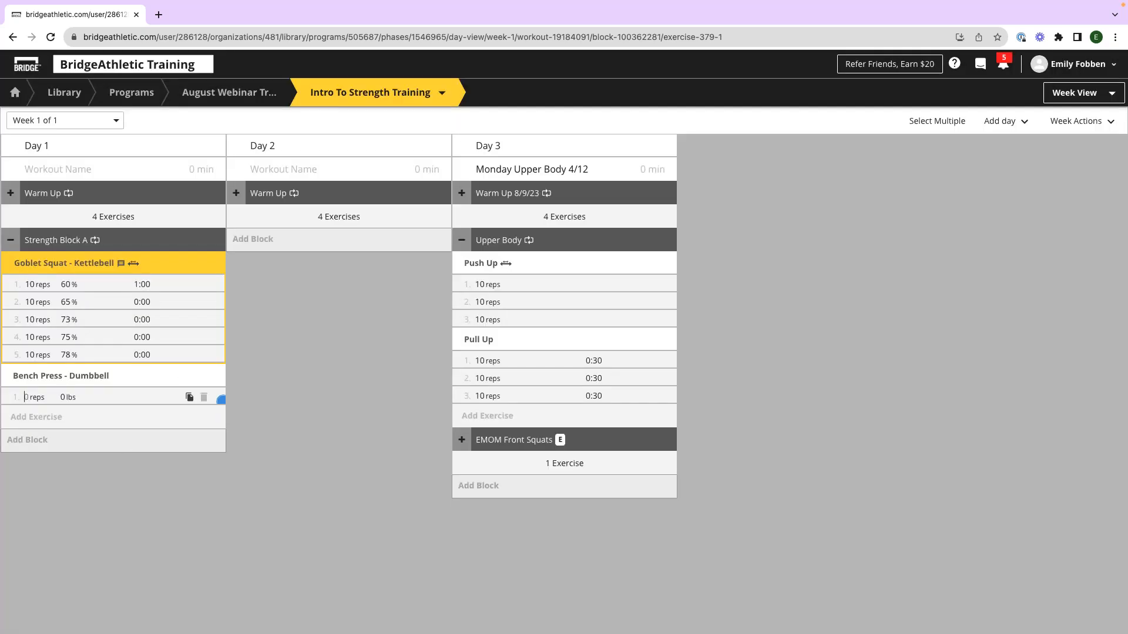
Step: Set the Bench Press - Dumbbell set to 12 reps and clone it until there are four sets
left_click(46, 398)
type("12")
key("Tab")
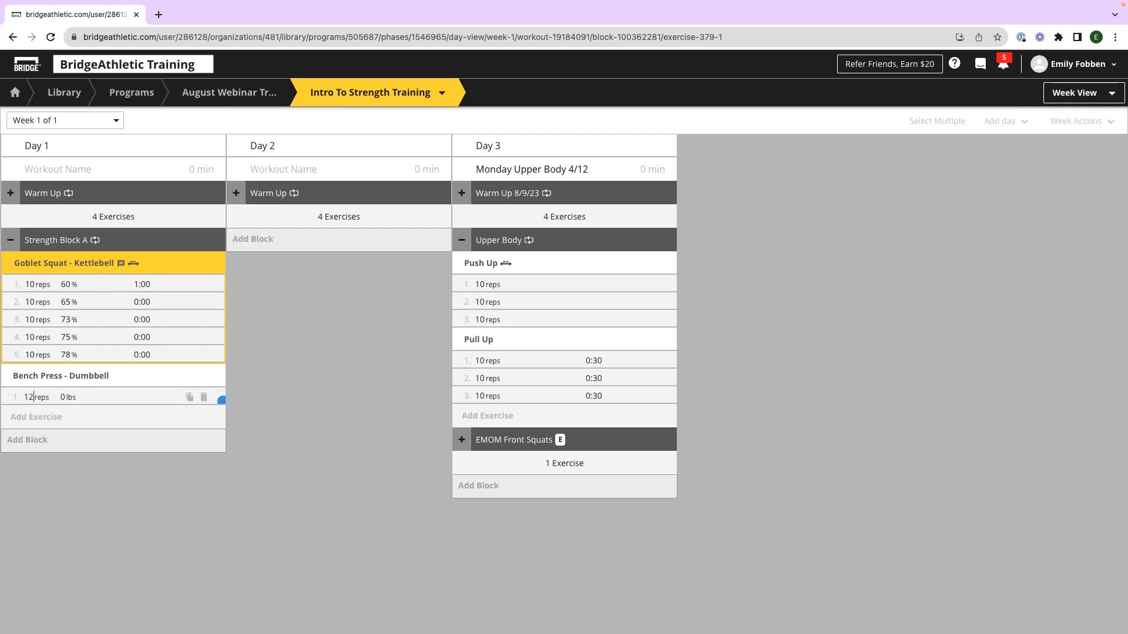
left_click(189, 398)
left_click(189, 415)
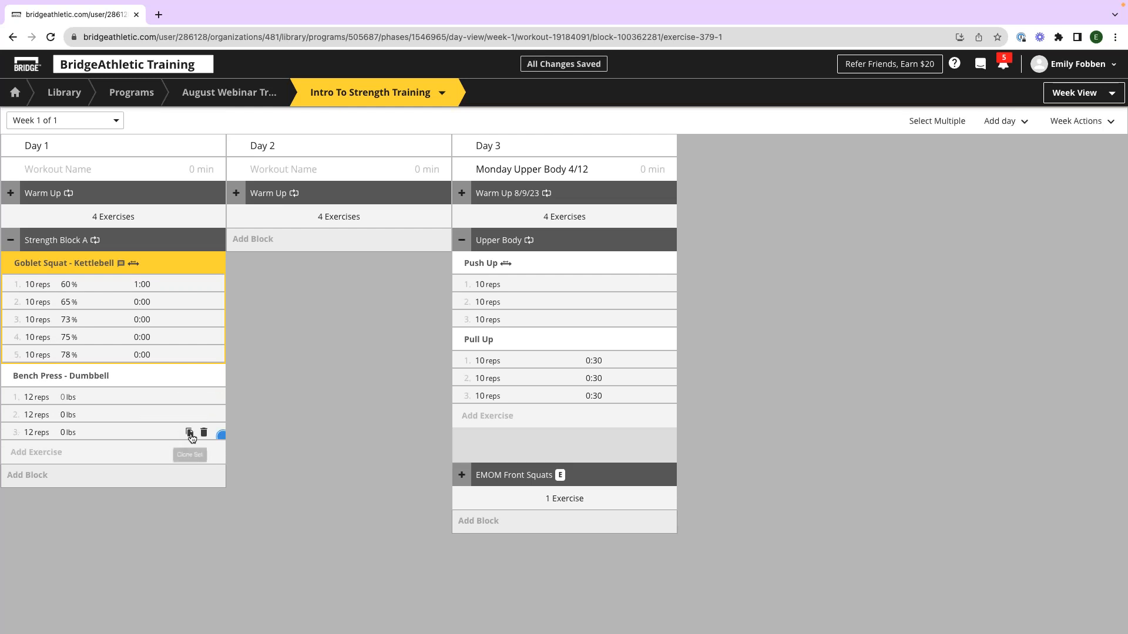
left_click(189, 432)
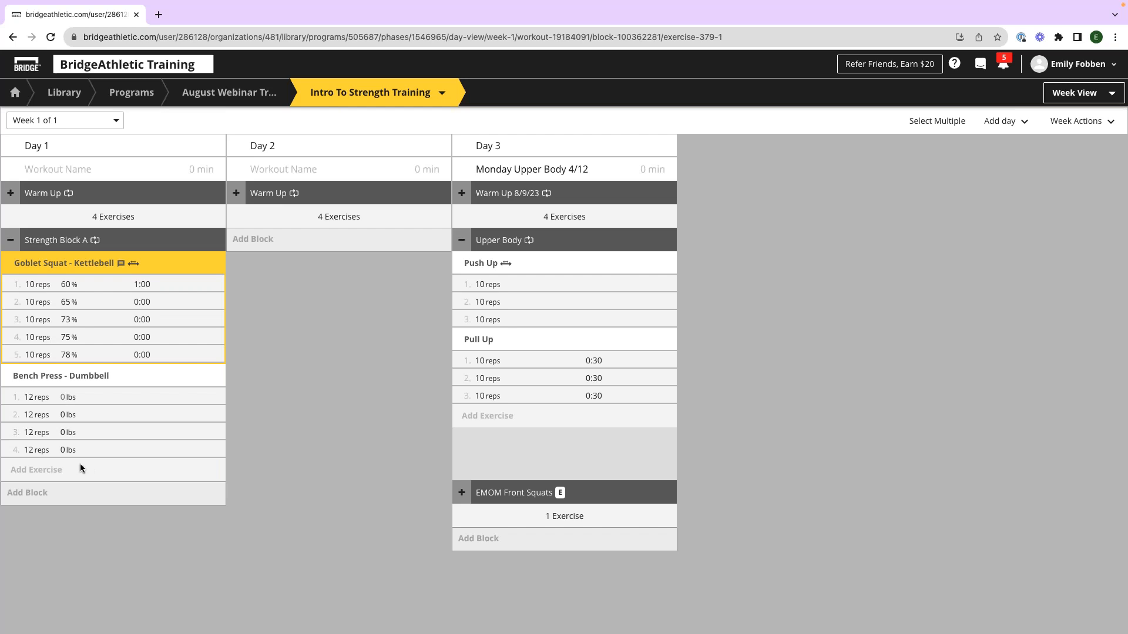
Step: Collapse Strength Block A on Day 1 and review the block types available for a new block
mouse_move(129, 451)
left_click(11, 240)
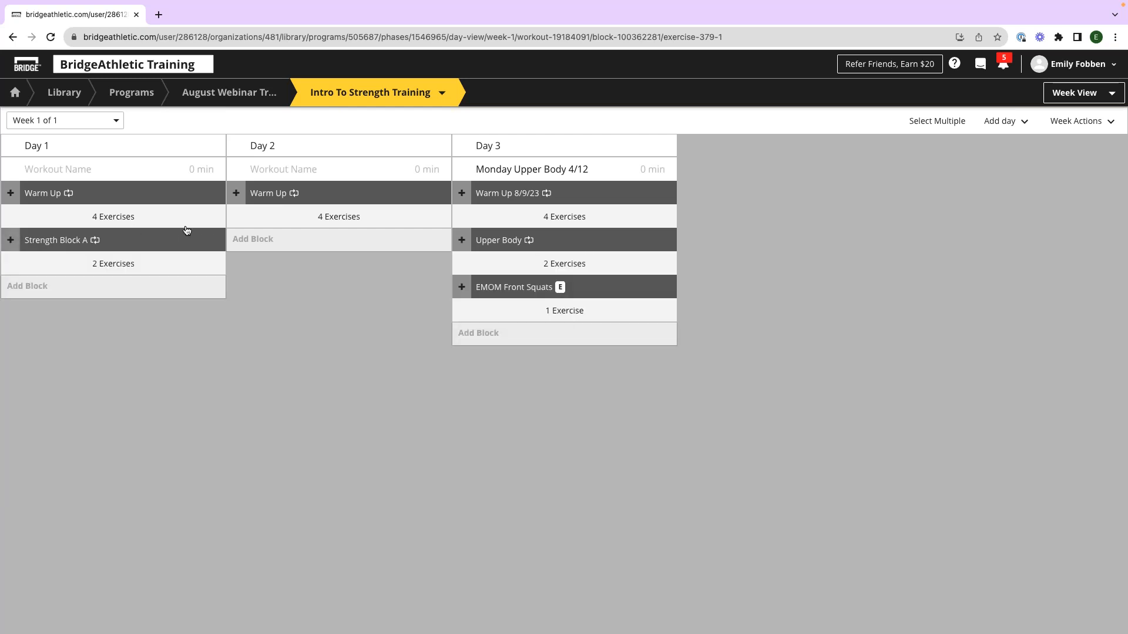
left_click(37, 286)
mouse_move(59, 313)
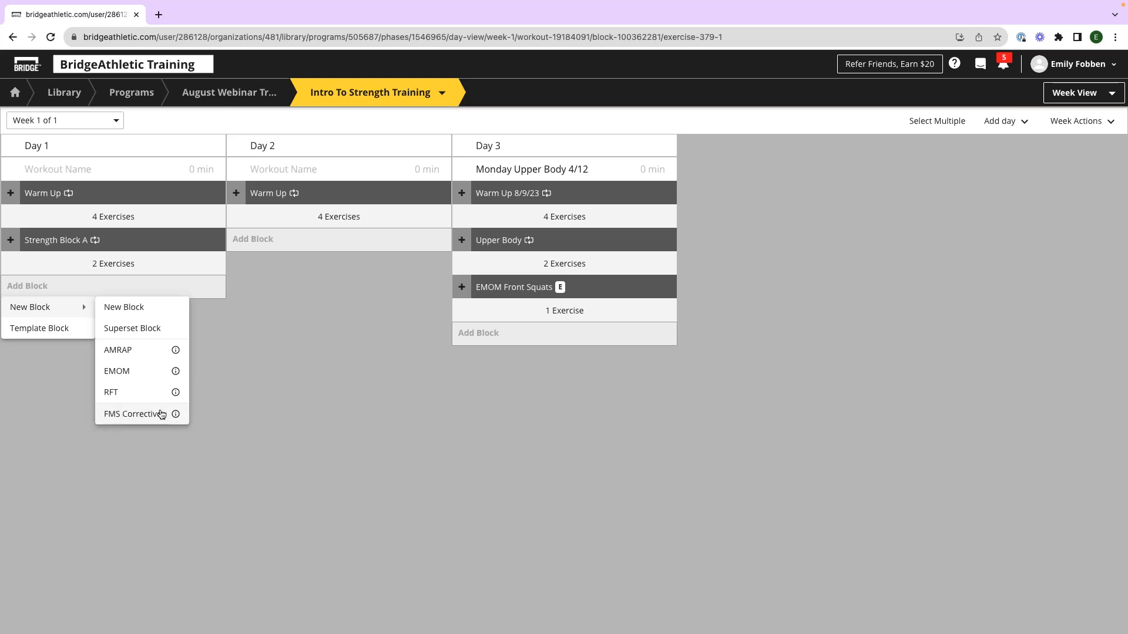
mouse_move(175, 415)
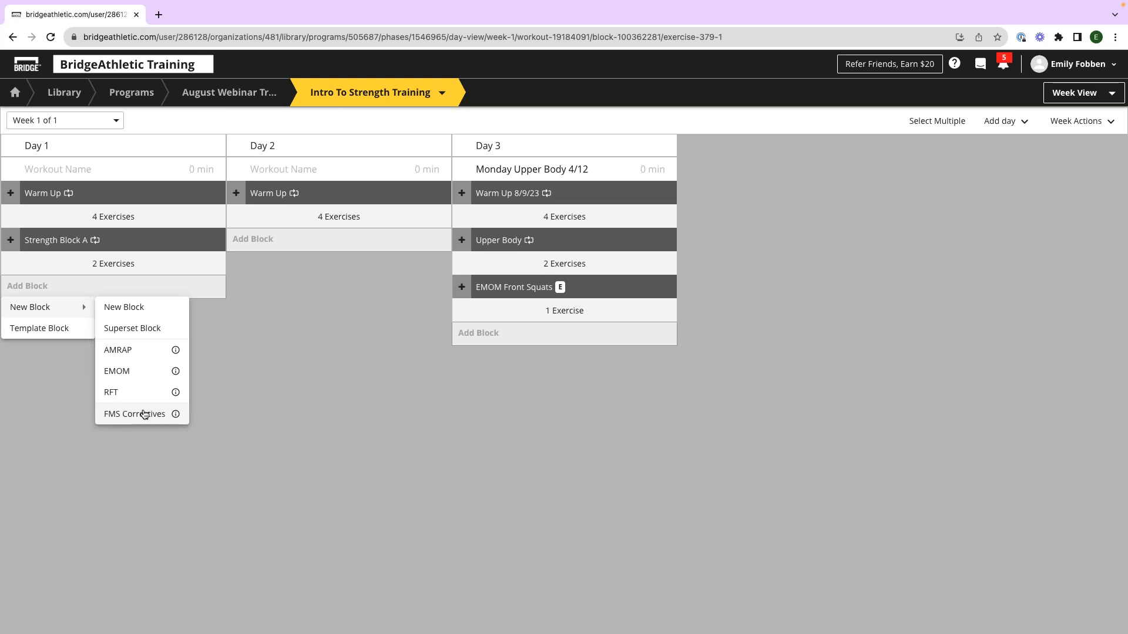
left_click(213, 376)
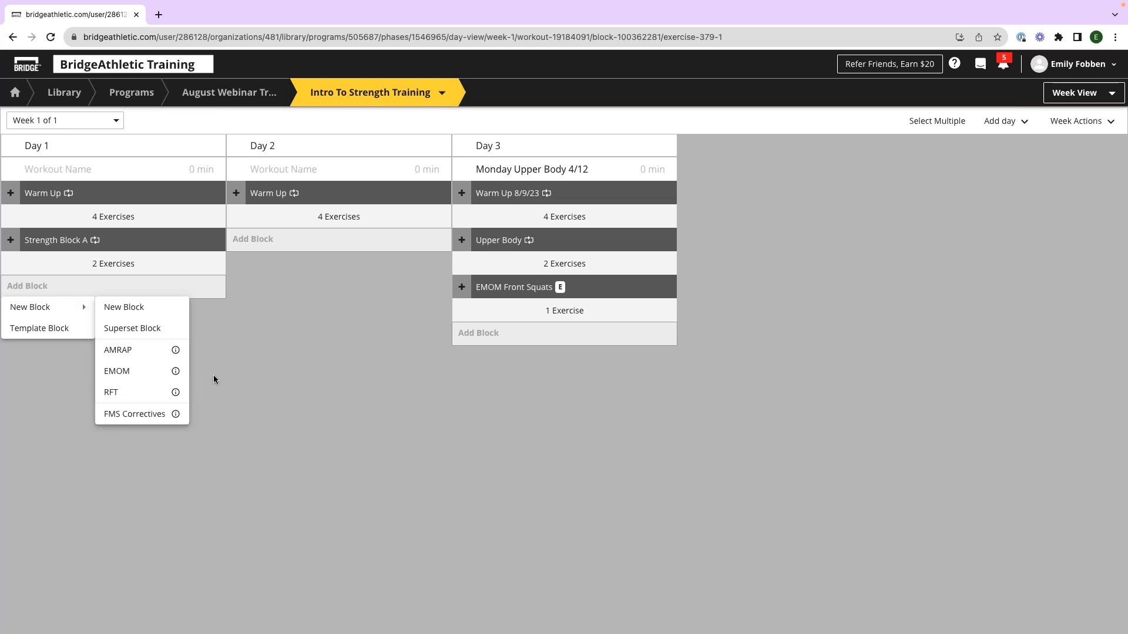
Step: Add an EMOM block below Strength Block A on Day 1 and dismiss its name and rounds editor
left_click(38, 287)
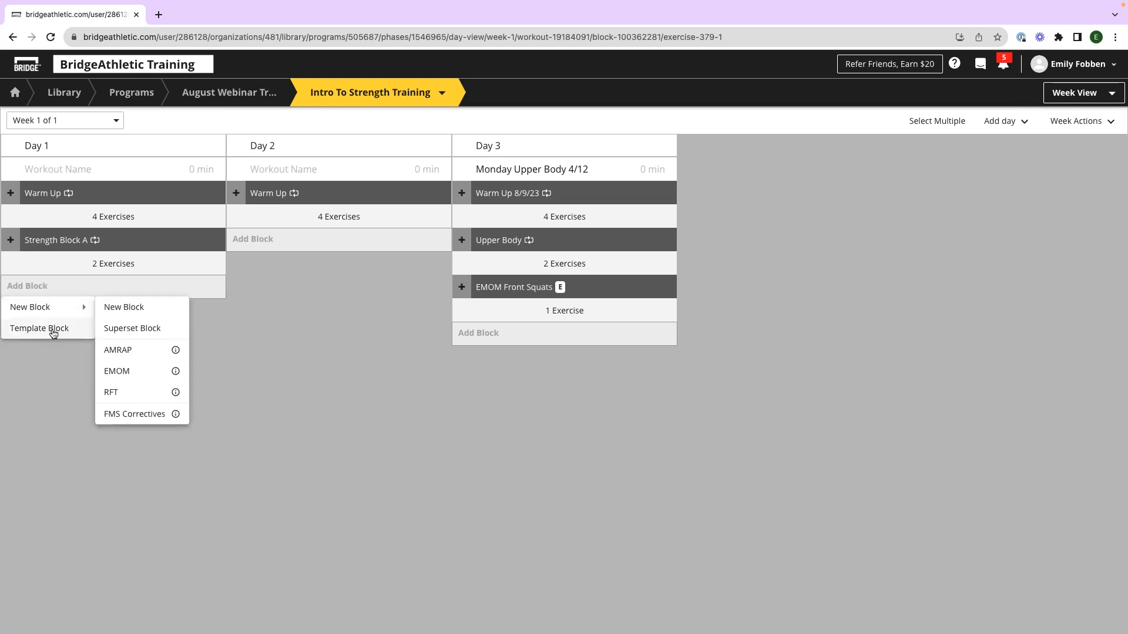
left_click(117, 371)
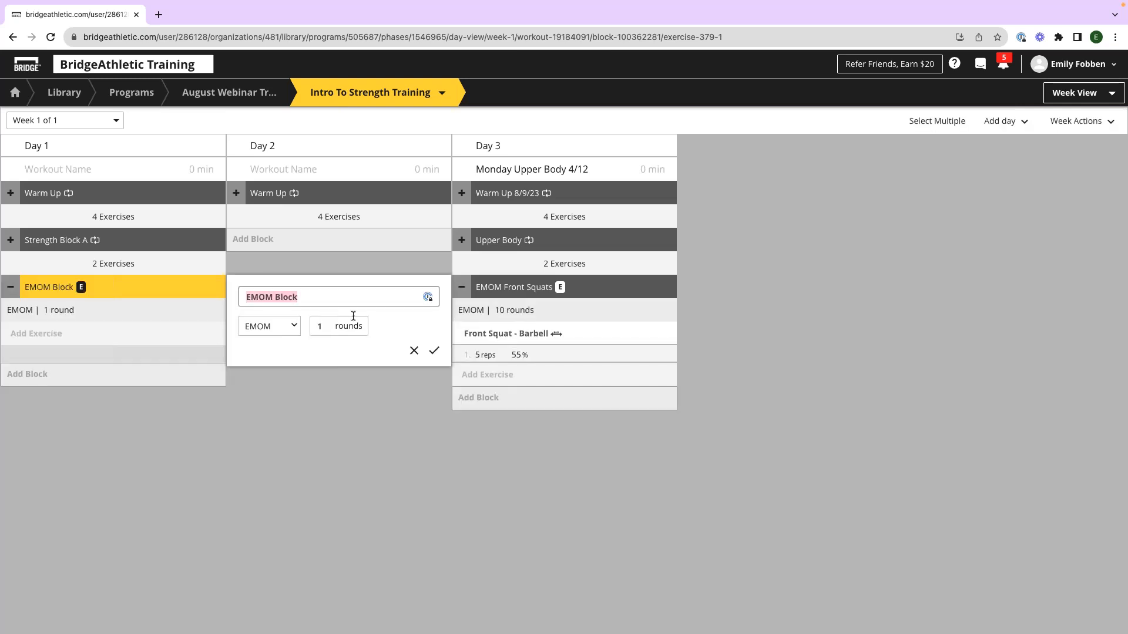
left_click(413, 350)
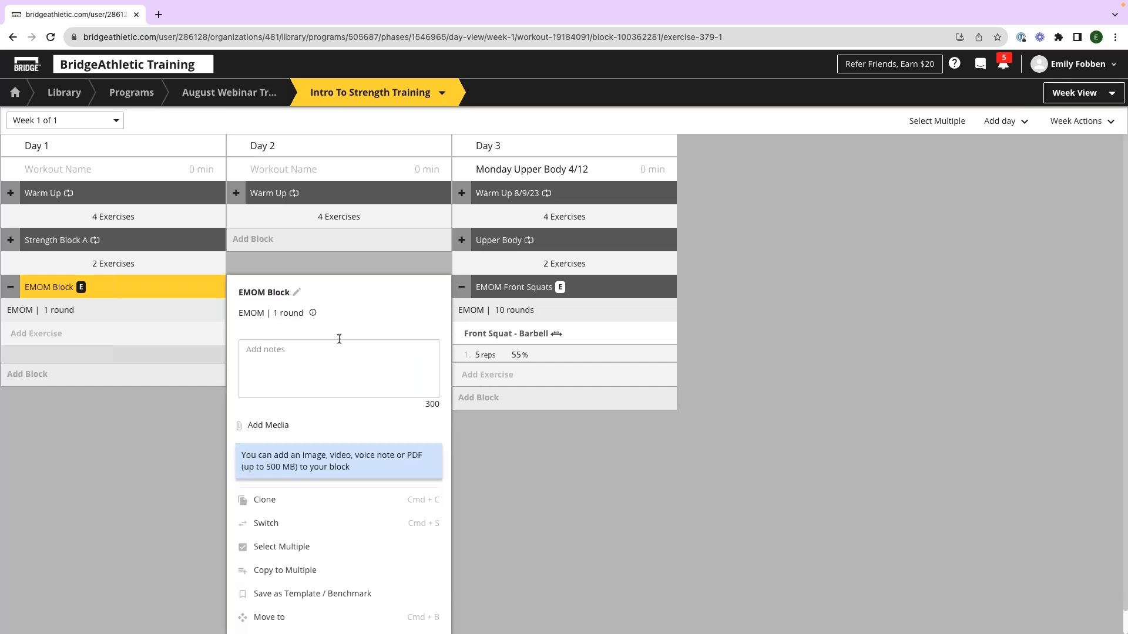
Step: Delete the EMOM Block from Day 1
left_click(297, 292)
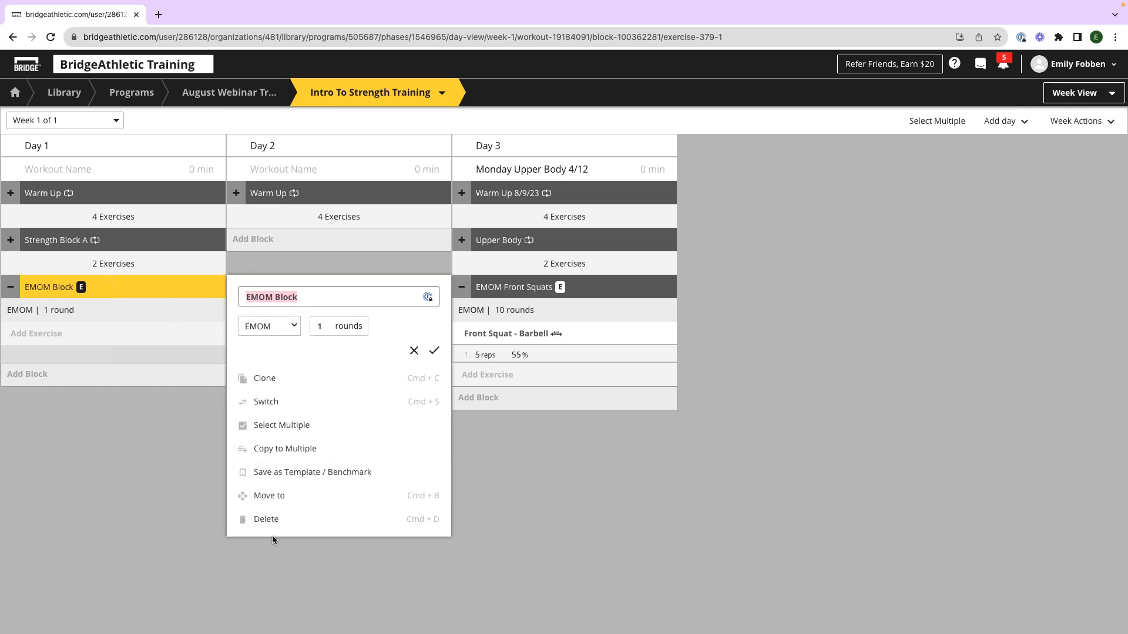
left_click(266, 519)
left_click(584, 395)
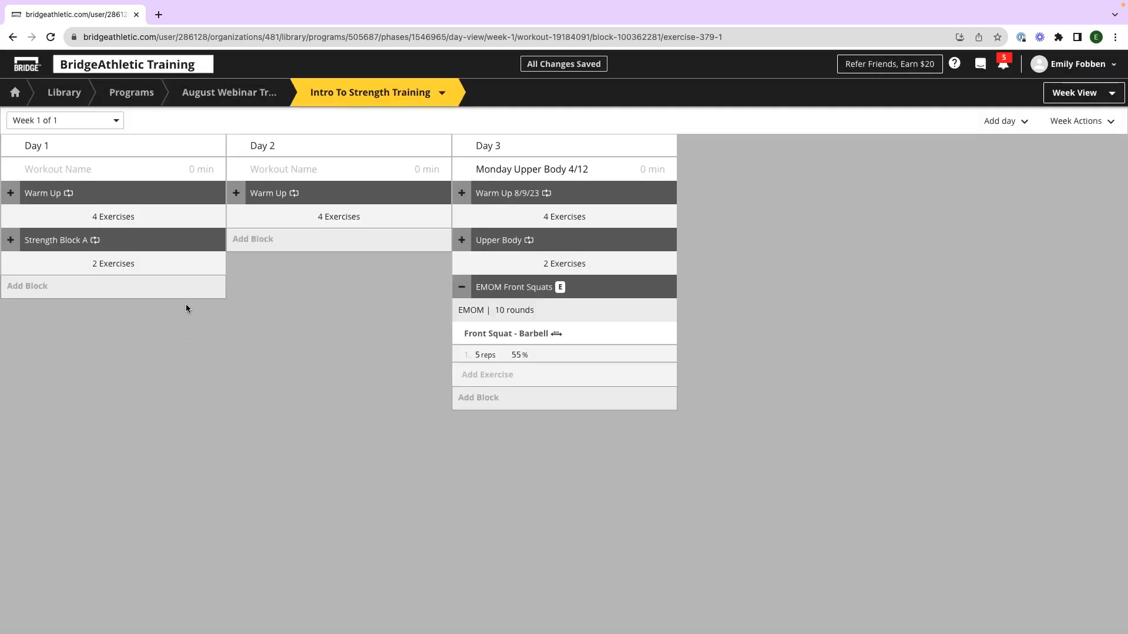
Step: Add an RFT block with 5 rounds below Strength Block A on Day 1
left_click(35, 290)
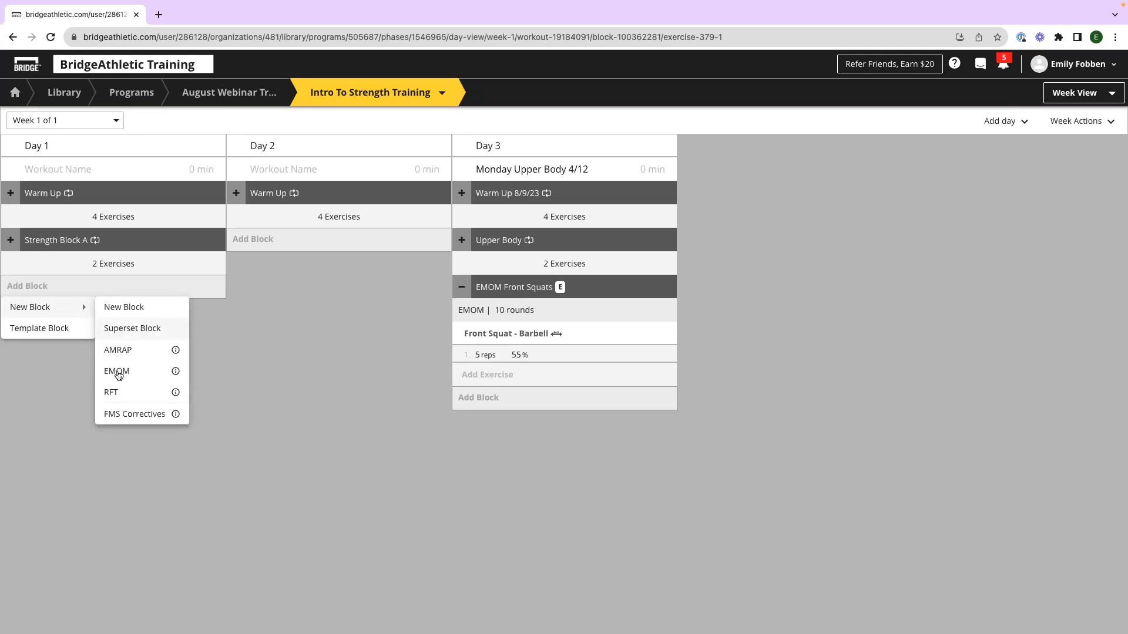
left_click(122, 388)
double_click(270, 327)
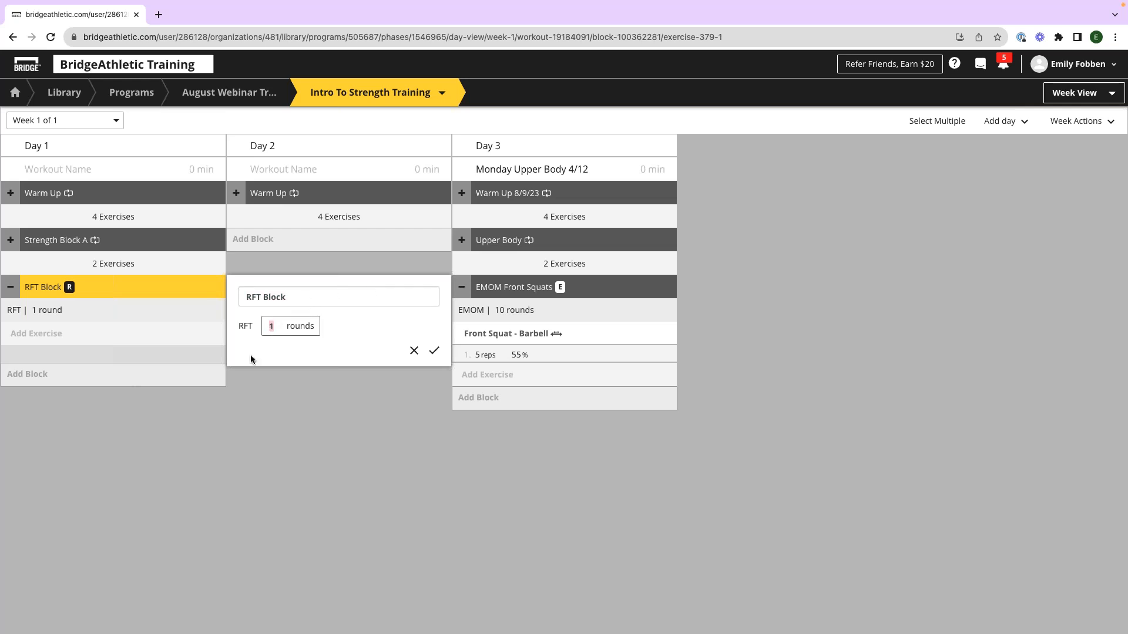
type("5")
left_click(434, 351)
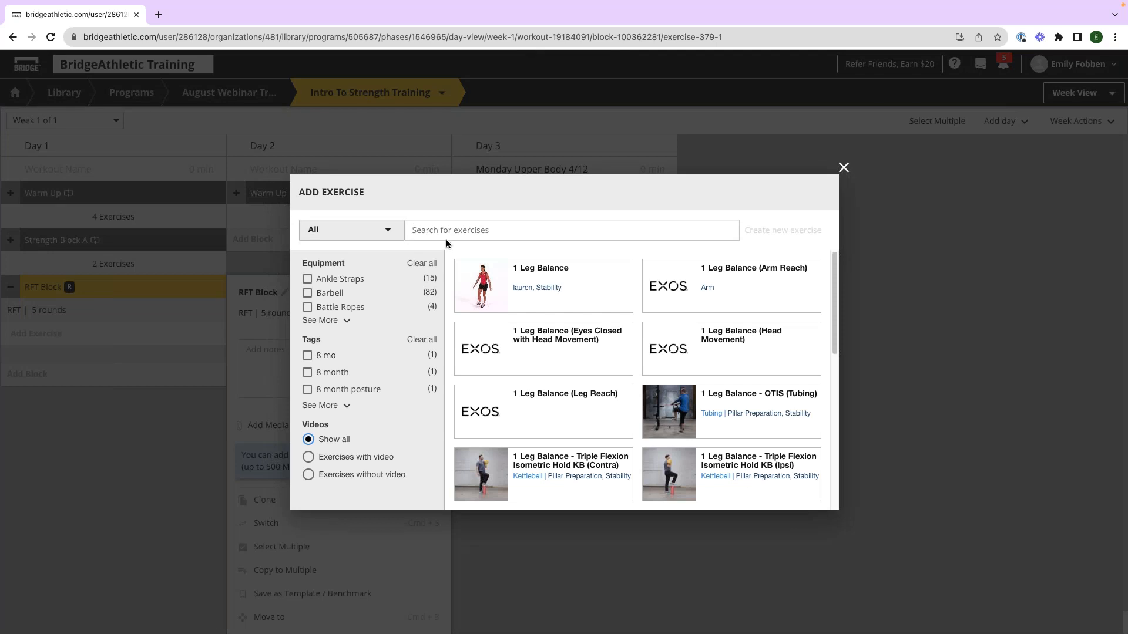
Step: Search the exercises for "med ball slams" and select Medicine Ball Overhead Slam for the RFT Block
left_click(438, 238)
type("med")
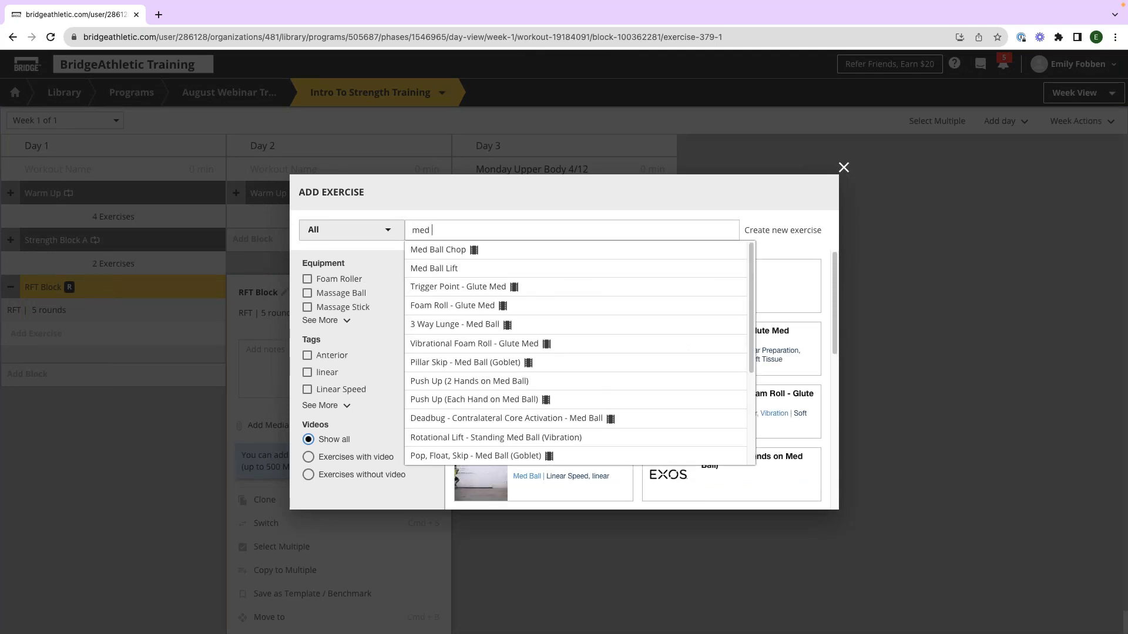
type(" ball slamp")
key("BackSpace")
type("s")
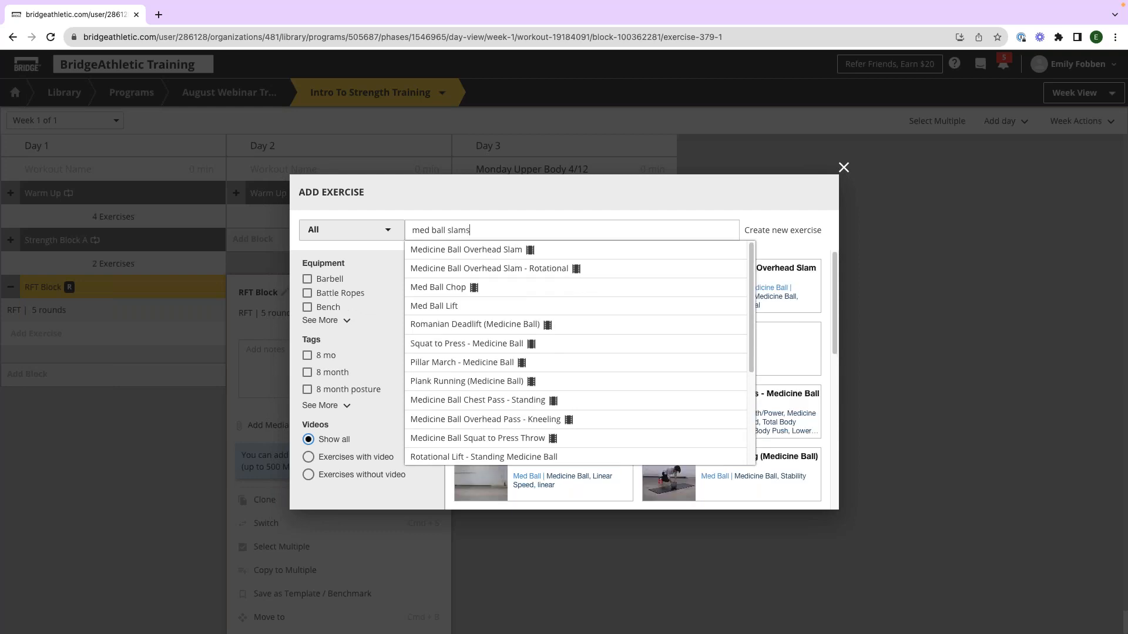
left_click(438, 249)
Step: Search the exercises for "squat jumps" and add Squat Jump - Continuous to the selection
left_click(480, 228)
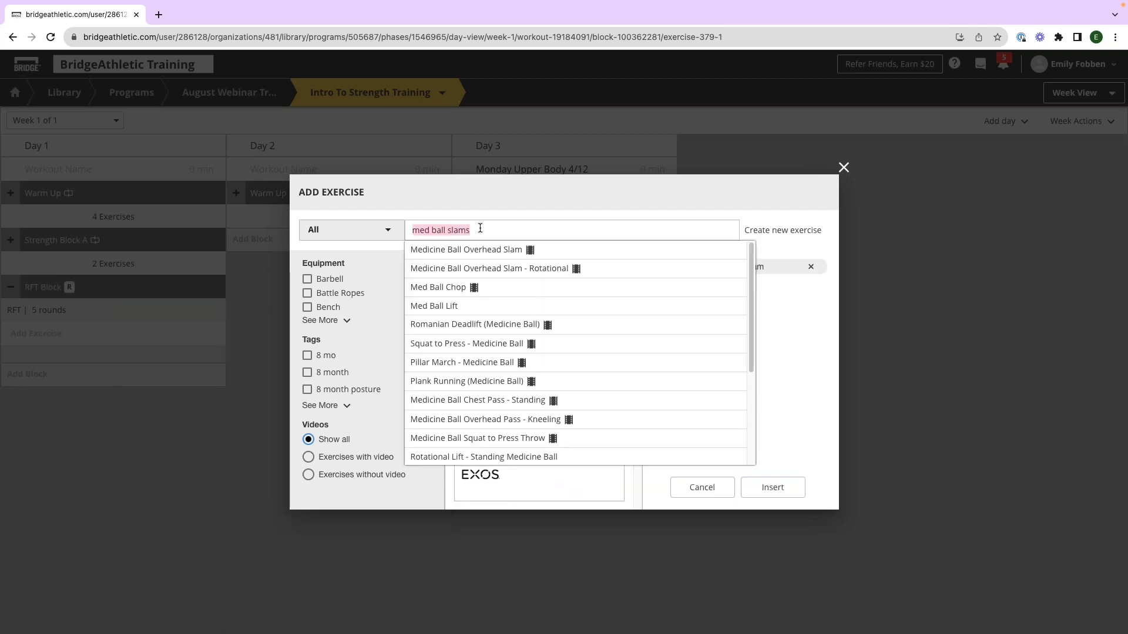
key("BackSpace")
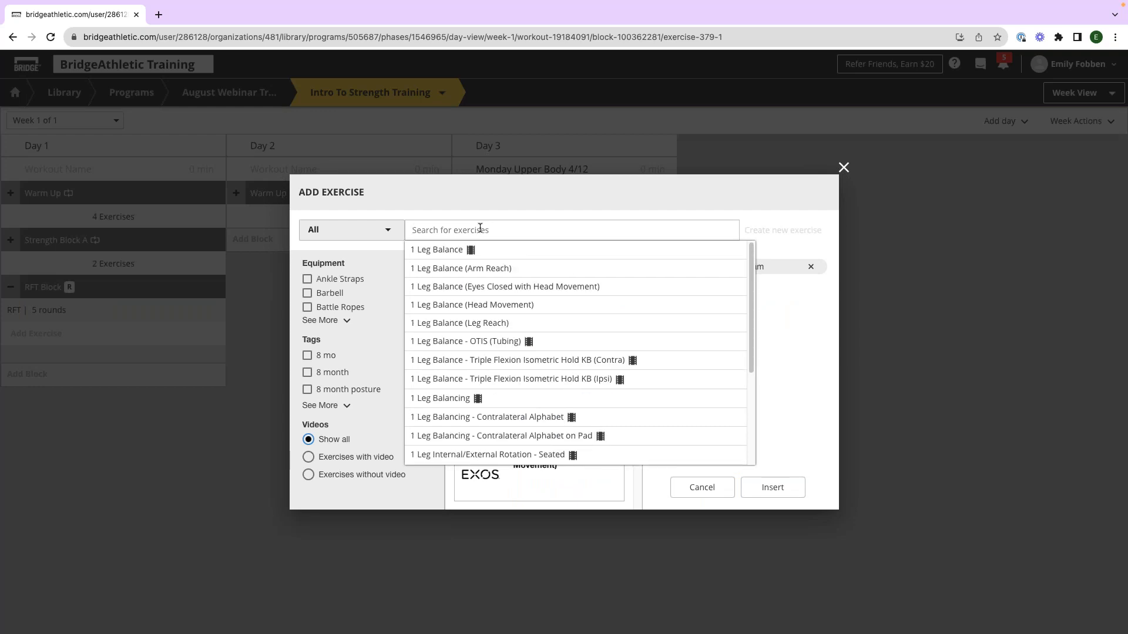
type("squat")
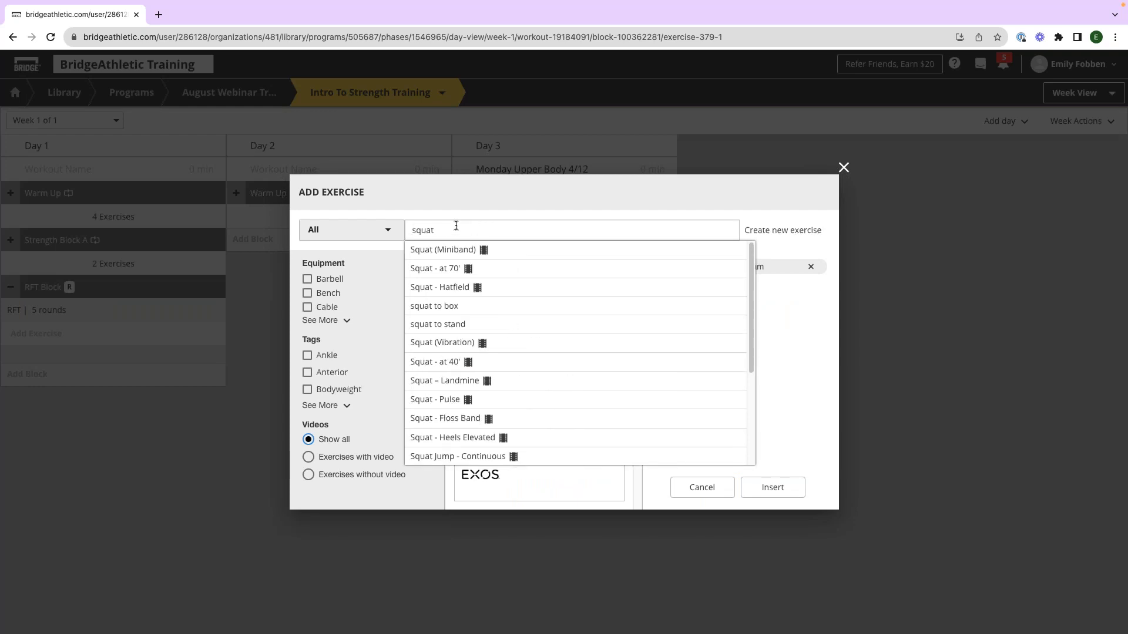
type(" ju")
key("BackSpace")
type("jumps")
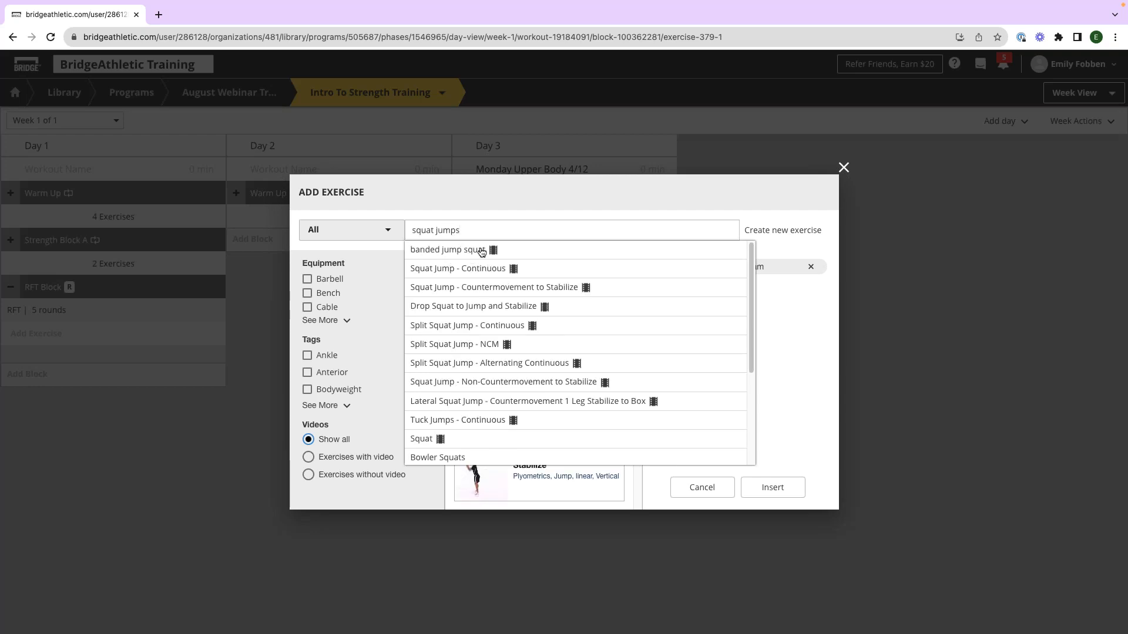
left_click(521, 272)
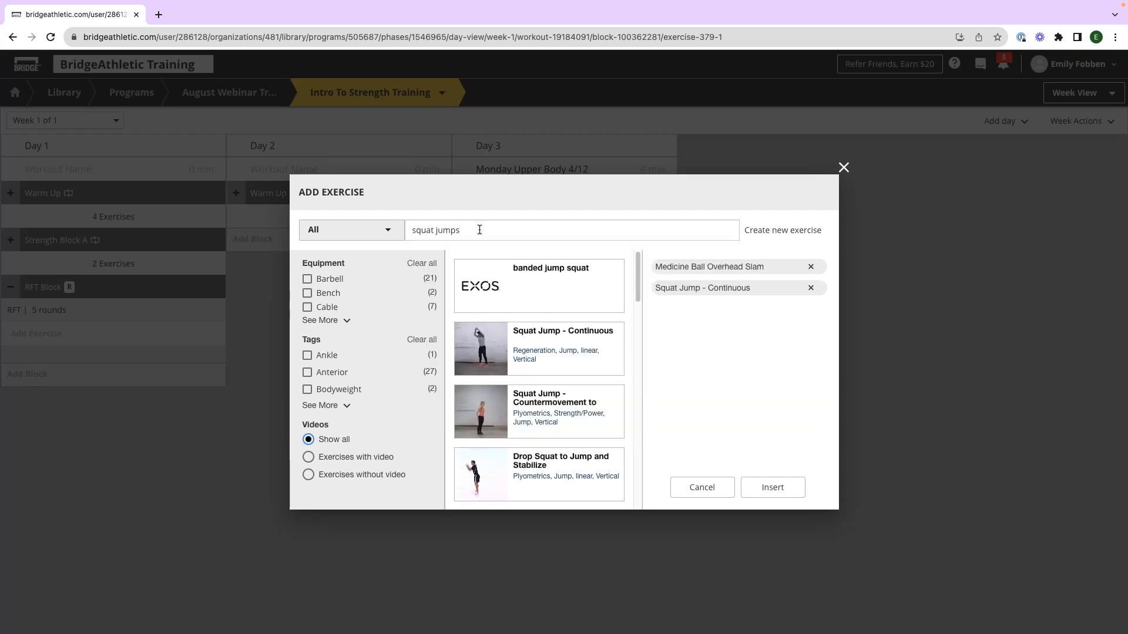
Step: Search for "push ups", add Push Ups (Elevated) to the selection and insert the chosen exercises into the RFT Block
left_click(479, 230)
type("push ups")
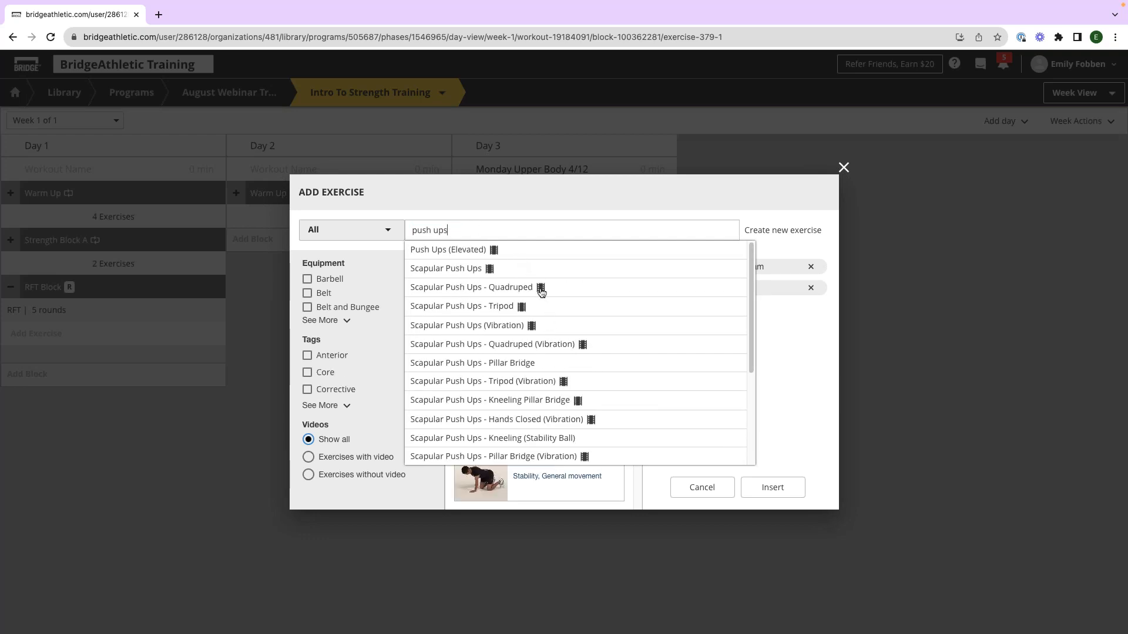
left_click(528, 251)
left_click(769, 487)
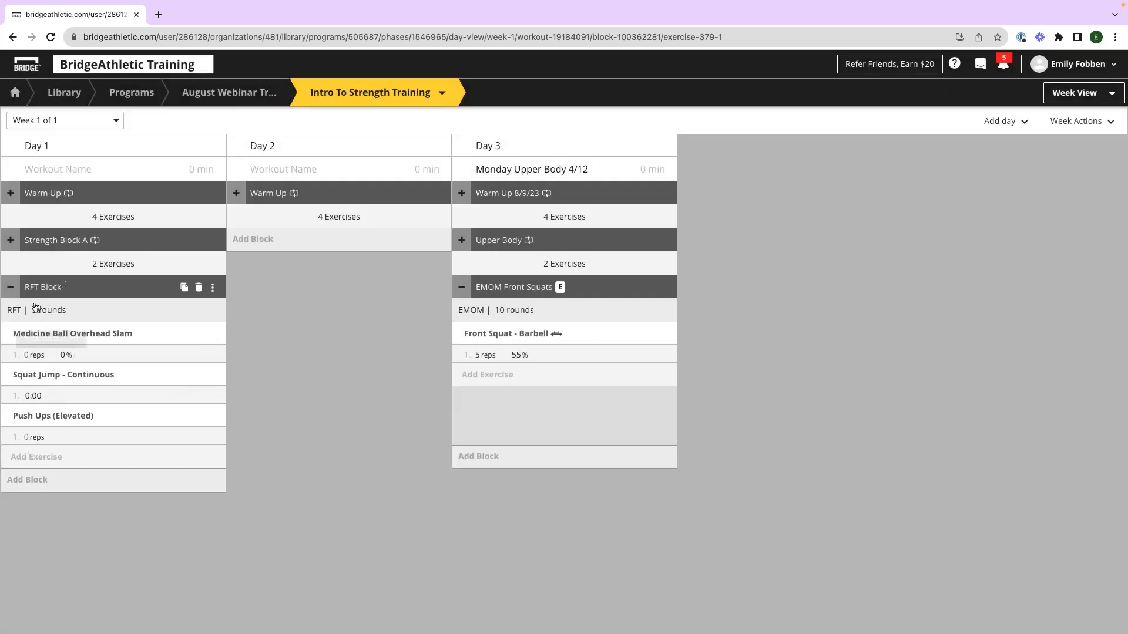
Step: Switch the Medicine Ball Overhead Slam's weight parameter to Absolute and set its workset to 15 reps
left_click(72, 333)
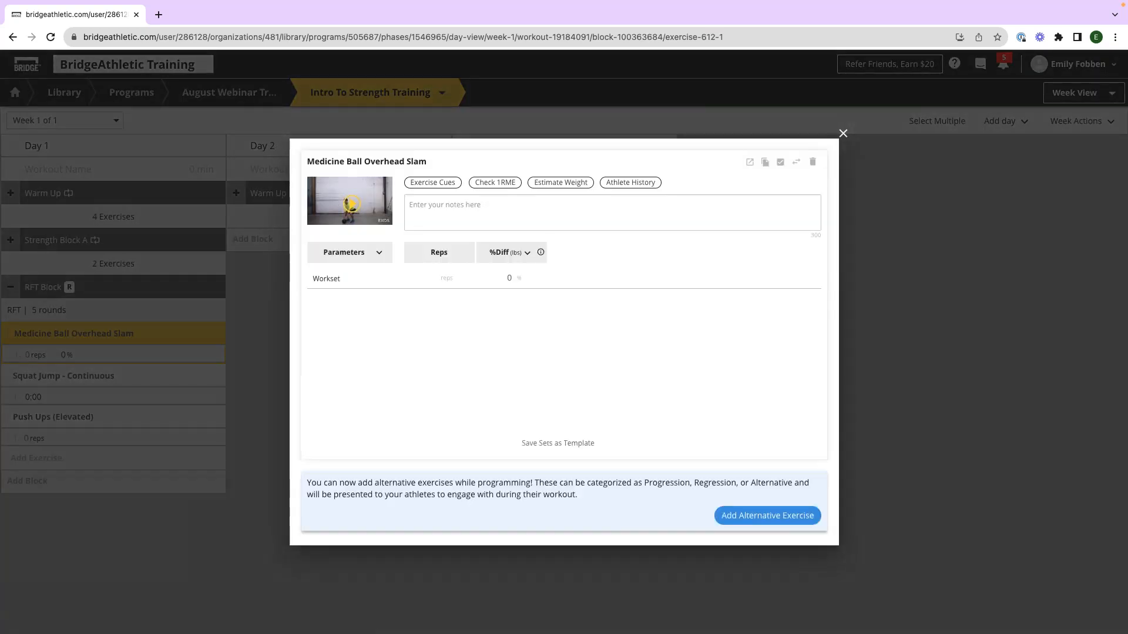
left_click(345, 252)
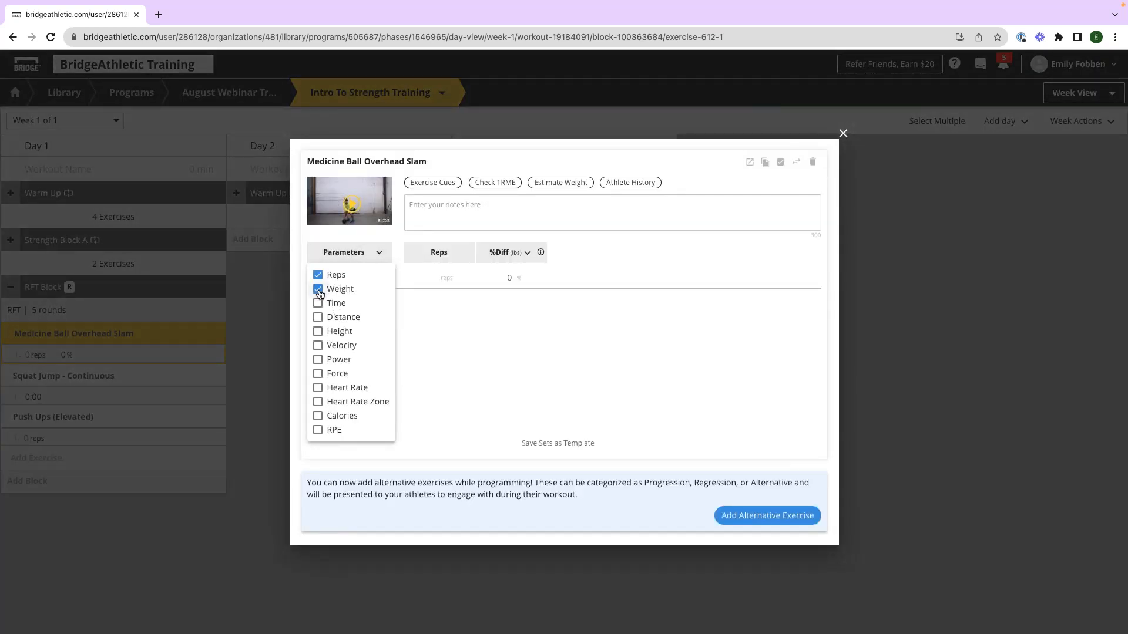
left_click(318, 290)
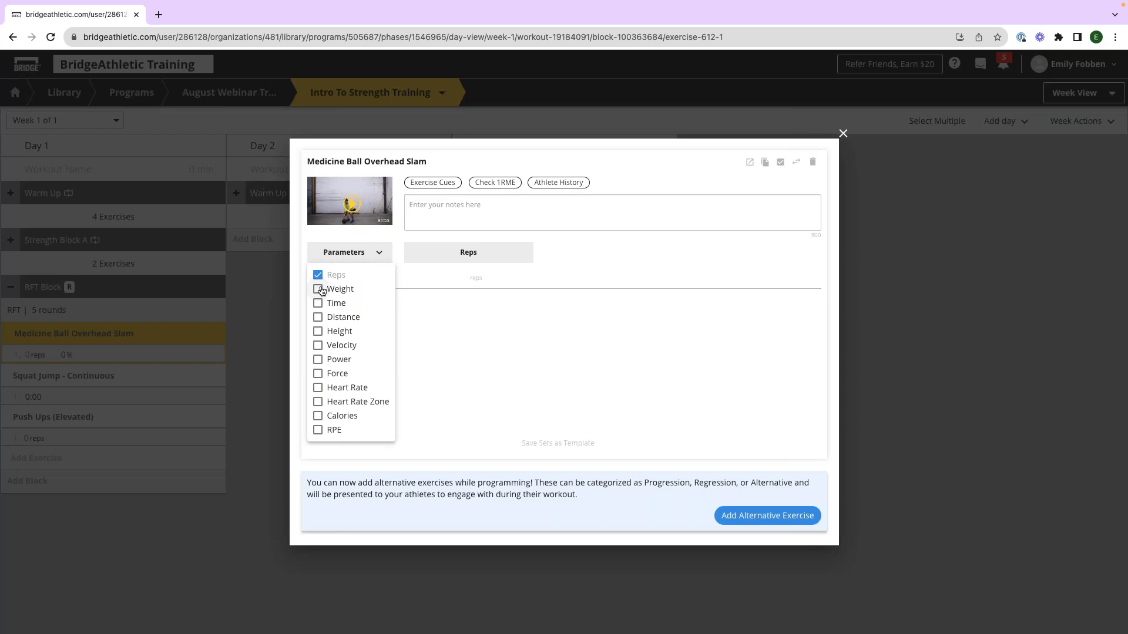
left_click(318, 289)
left_click(515, 256)
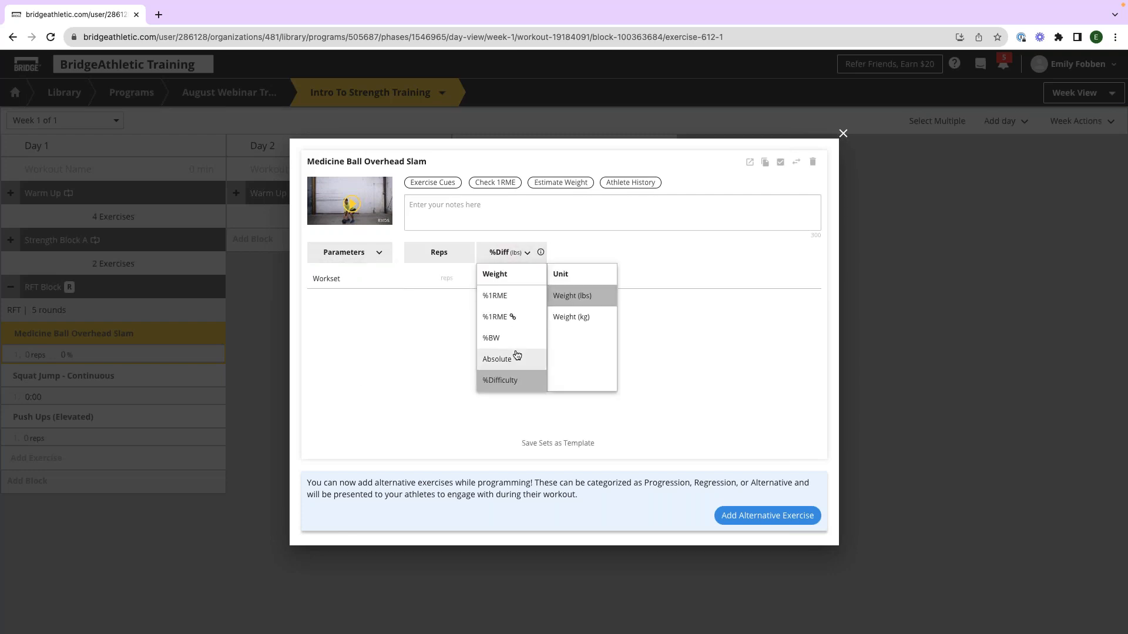
left_click(515, 355)
left_click(440, 276)
type("15")
left_click(931, 345)
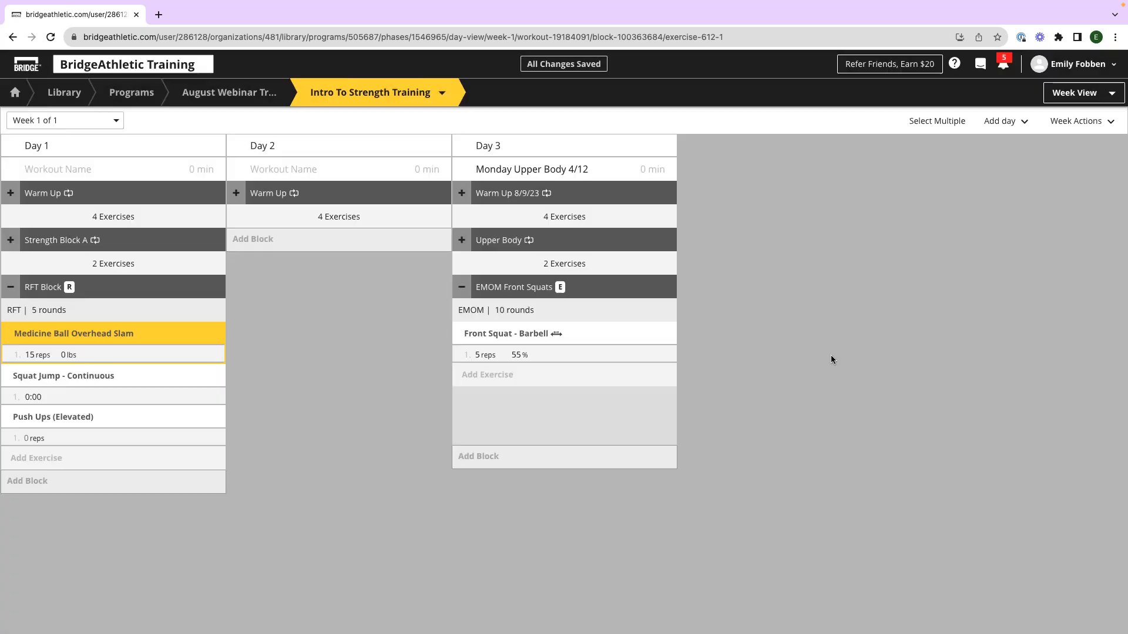
Step: Replace the Time parameter of Squat Jump - Continuous with Reps and set its workset to 20 reps
left_click(168, 374)
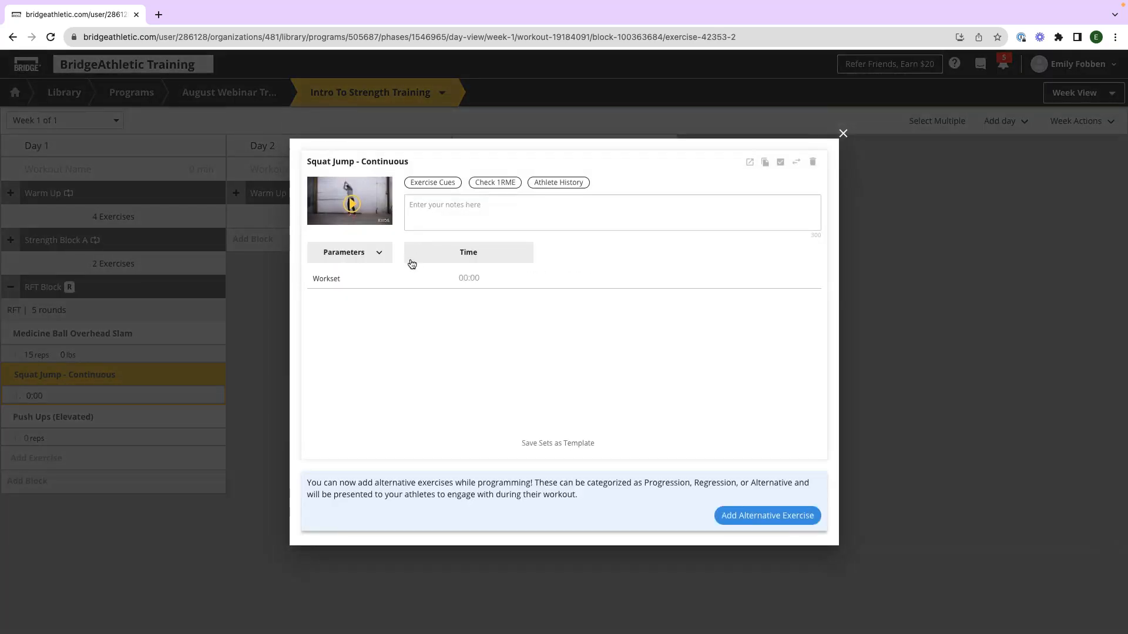
left_click(345, 252)
left_click(318, 275)
left_click(317, 303)
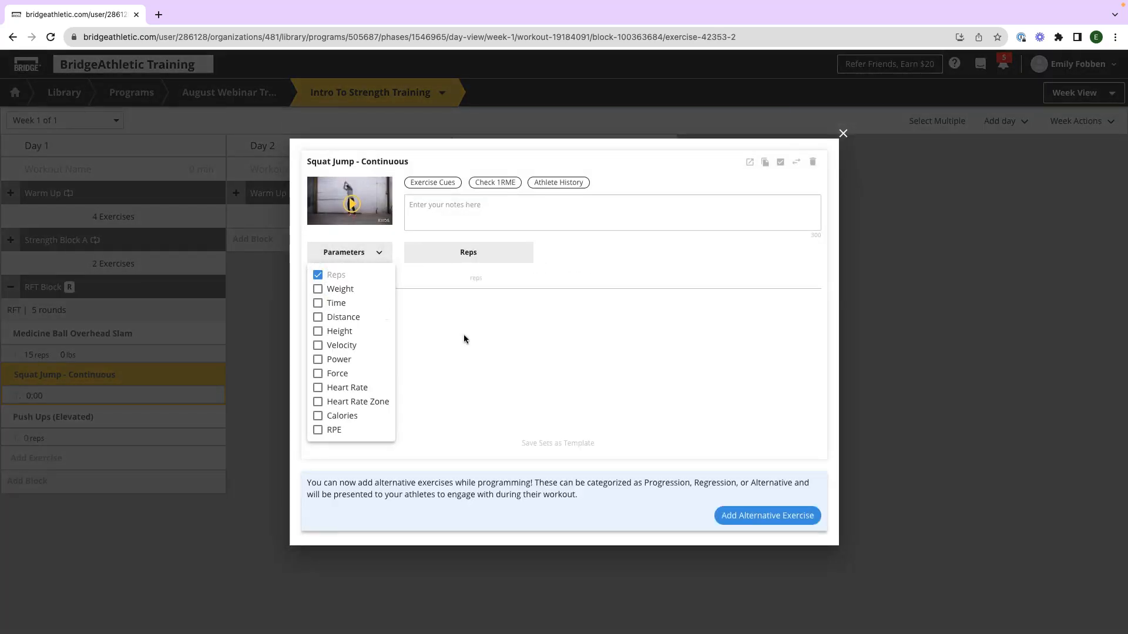
left_click(463, 277)
type("20")
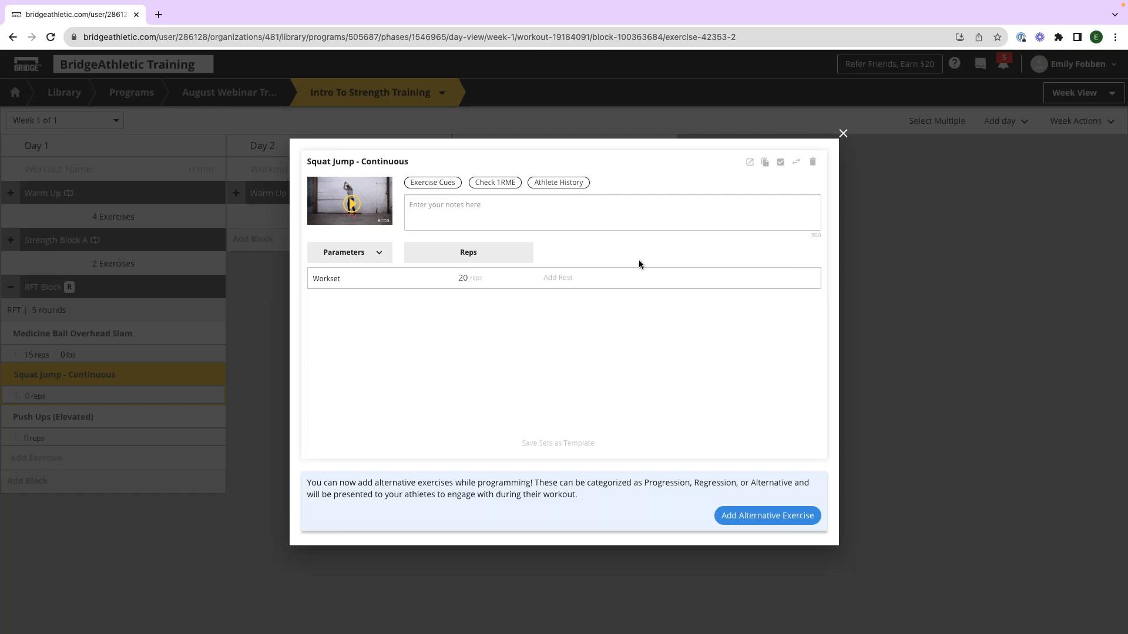
left_click(921, 302)
Step: Set the Push Ups (Elevated) workset to 10 reps and close the exercise details
left_click(88, 416)
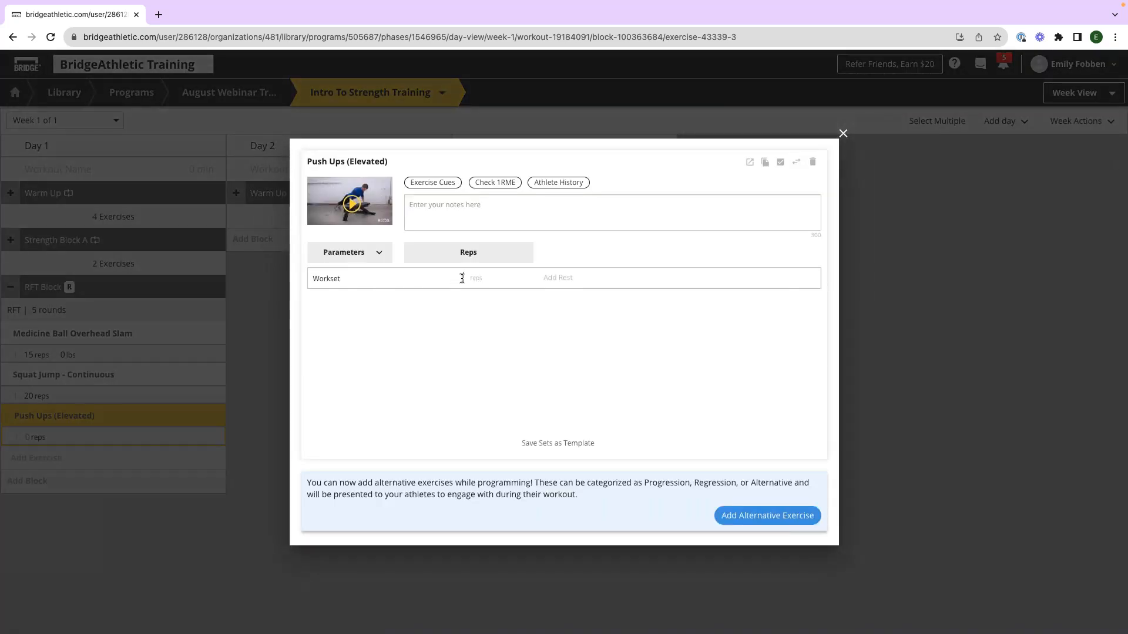
left_click(461, 278)
type("10")
left_click(864, 290)
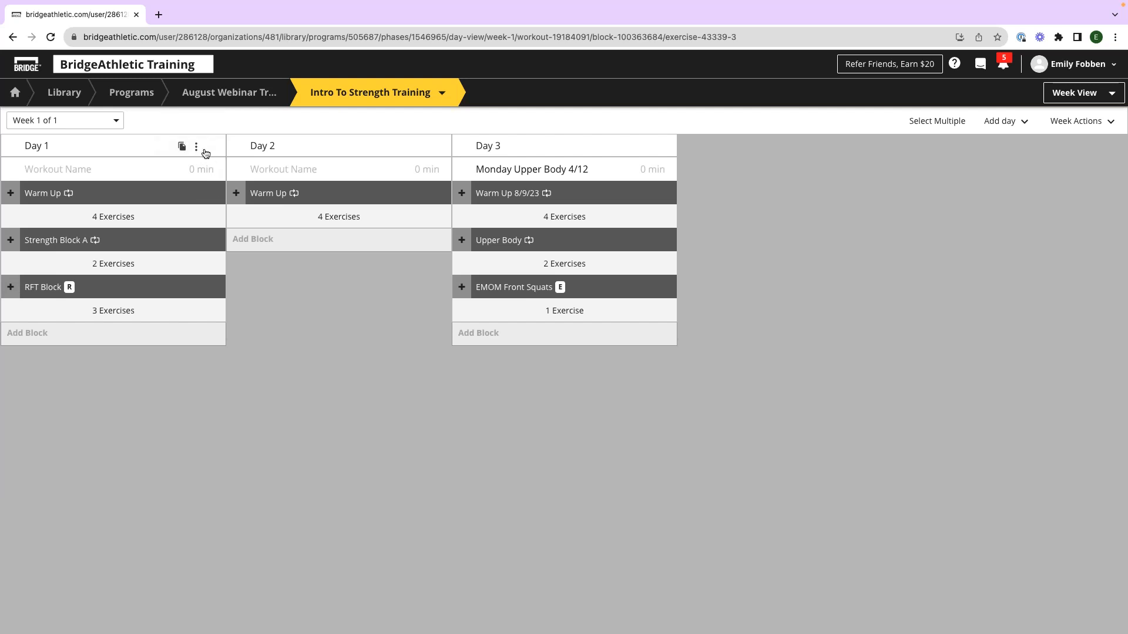
Step: Copy Strength Block A from Day 1 to Day 2 of Week 1 using Copy to Multiple
left_click(197, 148)
left_click(196, 148)
left_click(213, 195)
left_click(166, 288)
left_click(211, 243)
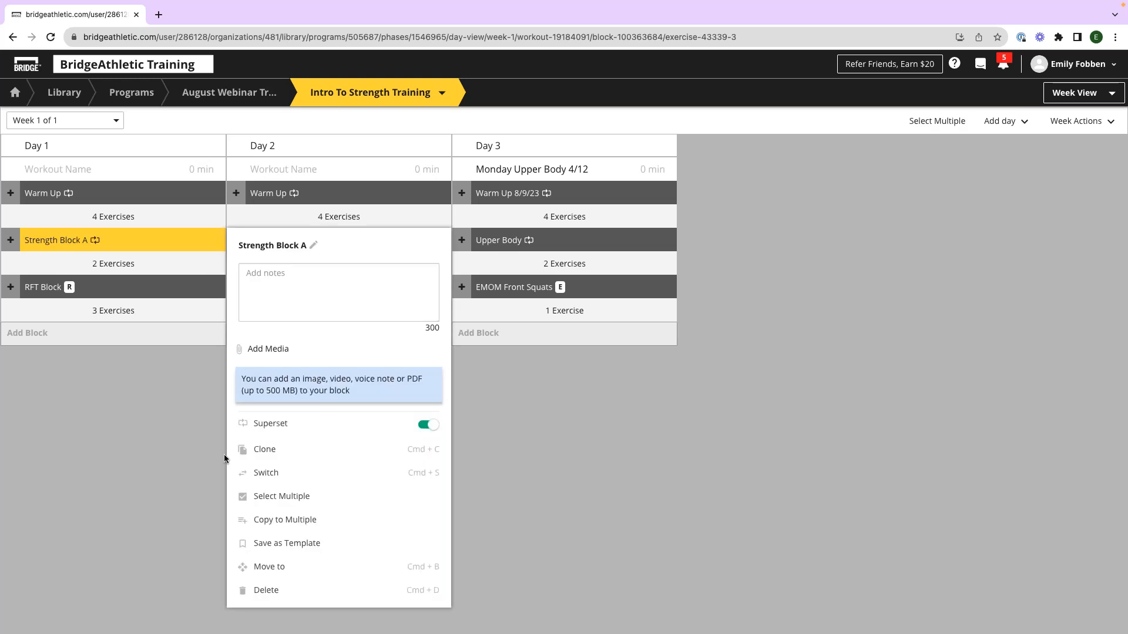
left_click(297, 527)
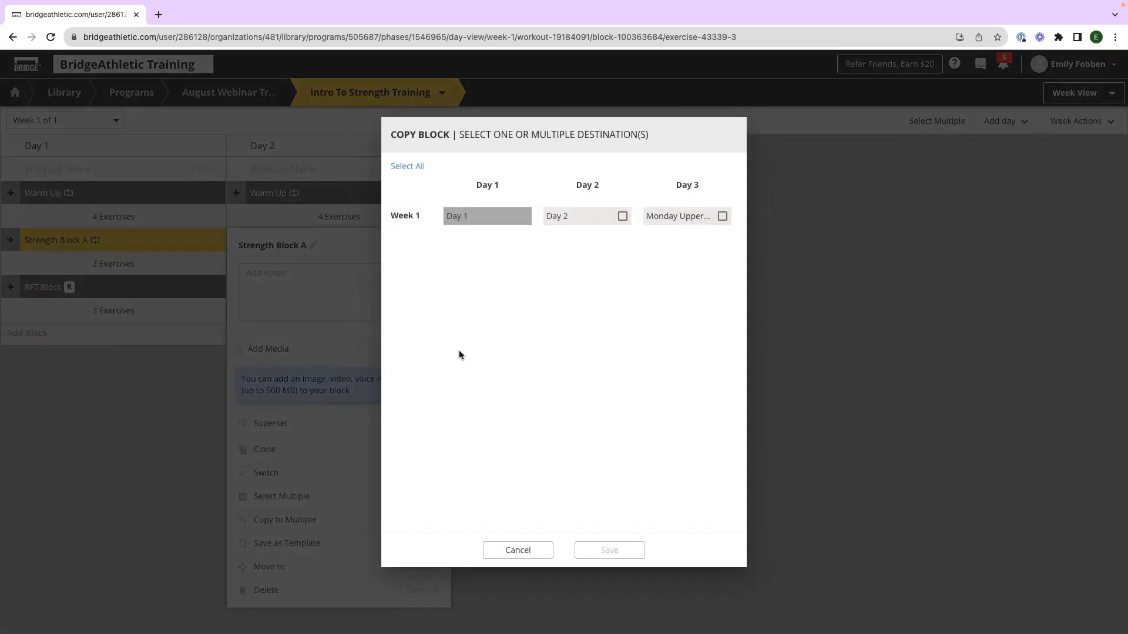
left_click(622, 217)
left_click(624, 550)
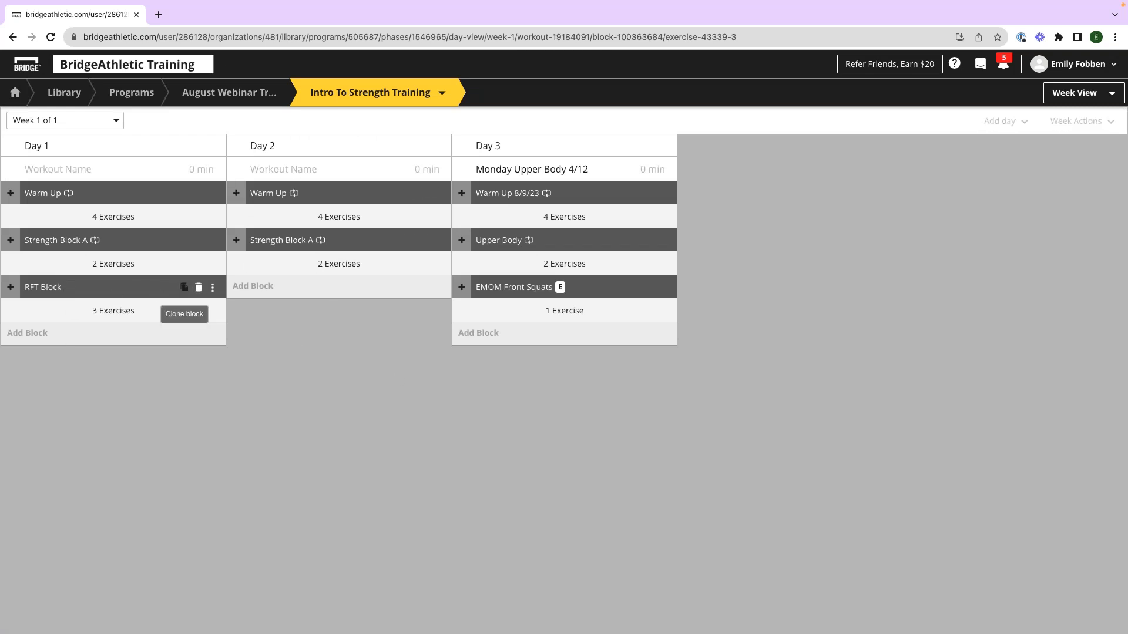
Step: Clone the RFT Block on Day 1 and try to move a copy into Day 2
left_click(184, 287)
left_click_drag(15, 335, 264, 296)
left_click_drag(16, 335, 294, 296)
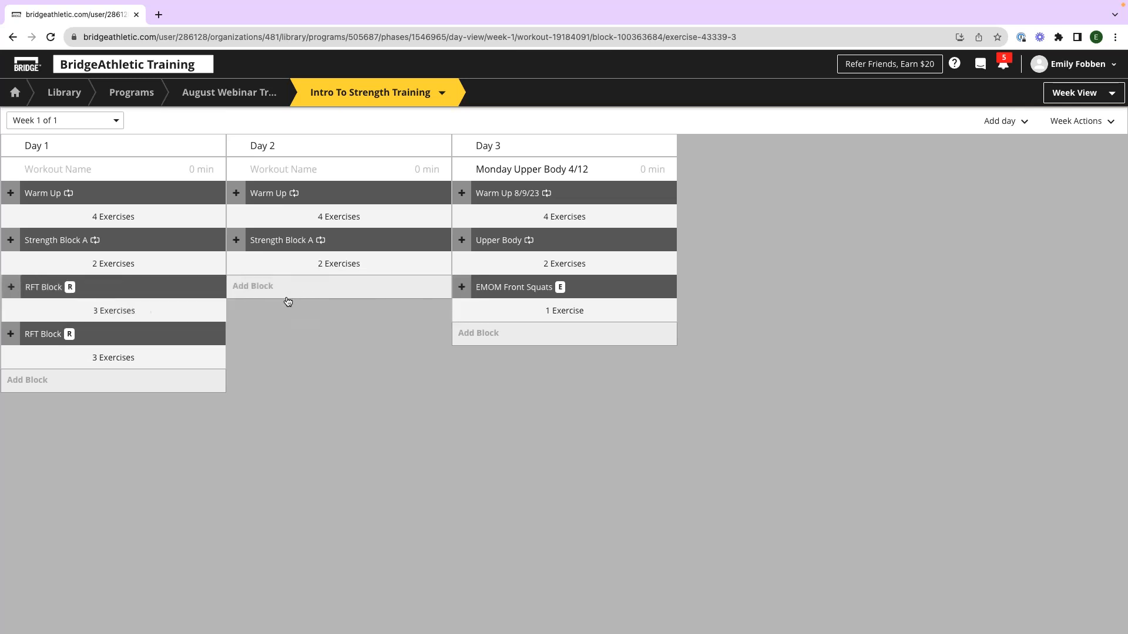
left_click_drag(44, 337, 199, 291)
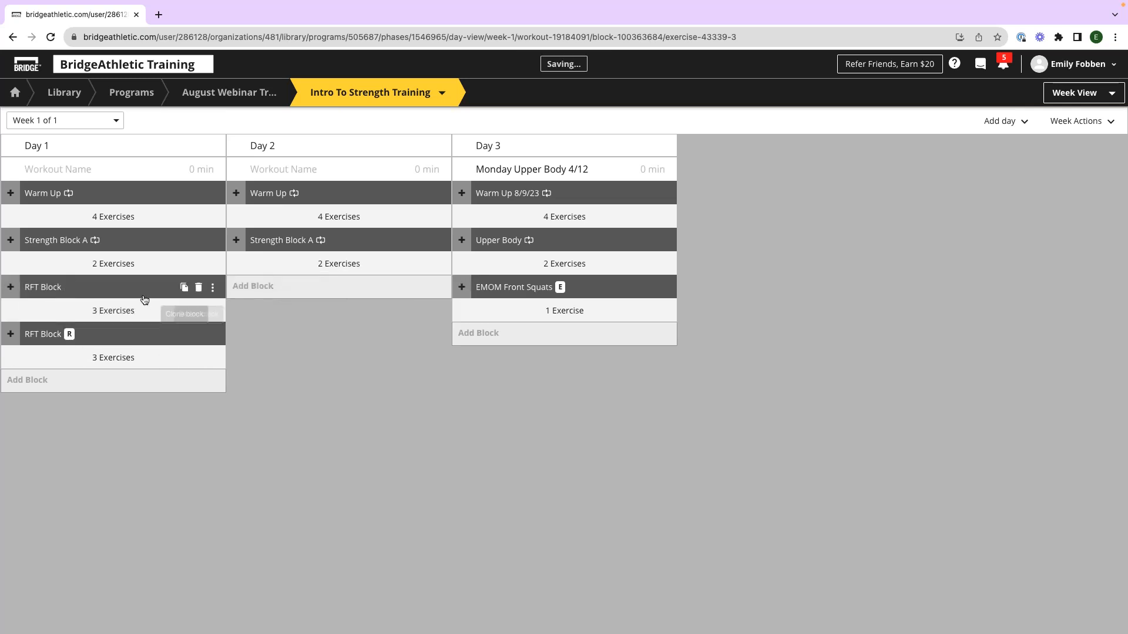
Step: Copy the RFT Block from Day 1 to Day 2 below Strength Block A using Copy to Multiple
left_click(208, 288)
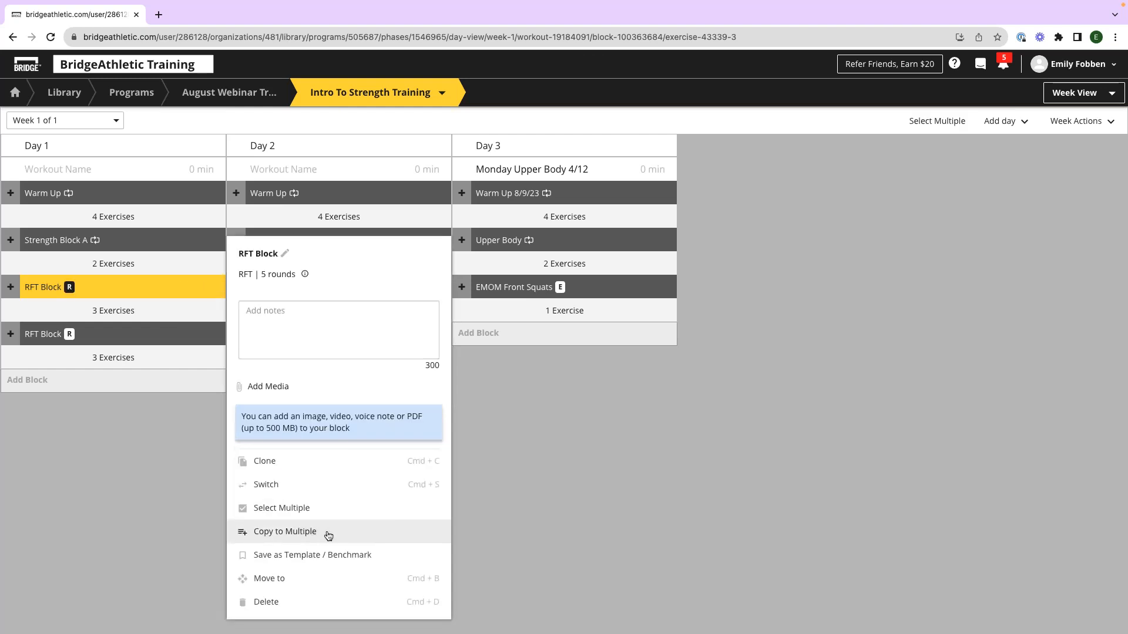
left_click(328, 533)
left_click(578, 216)
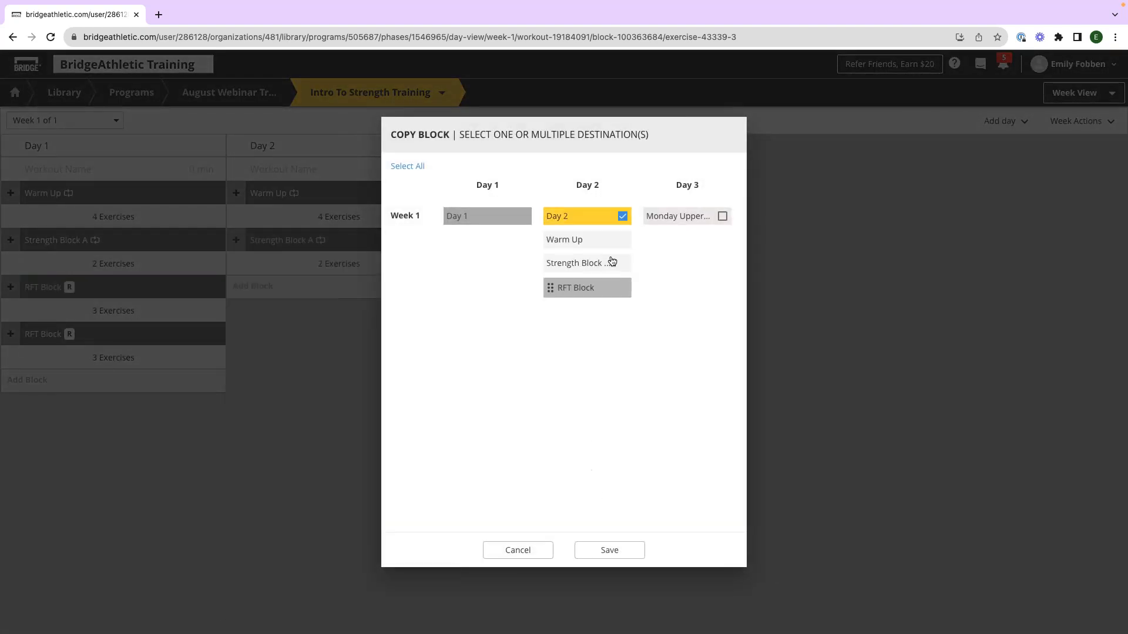
left_click(609, 543)
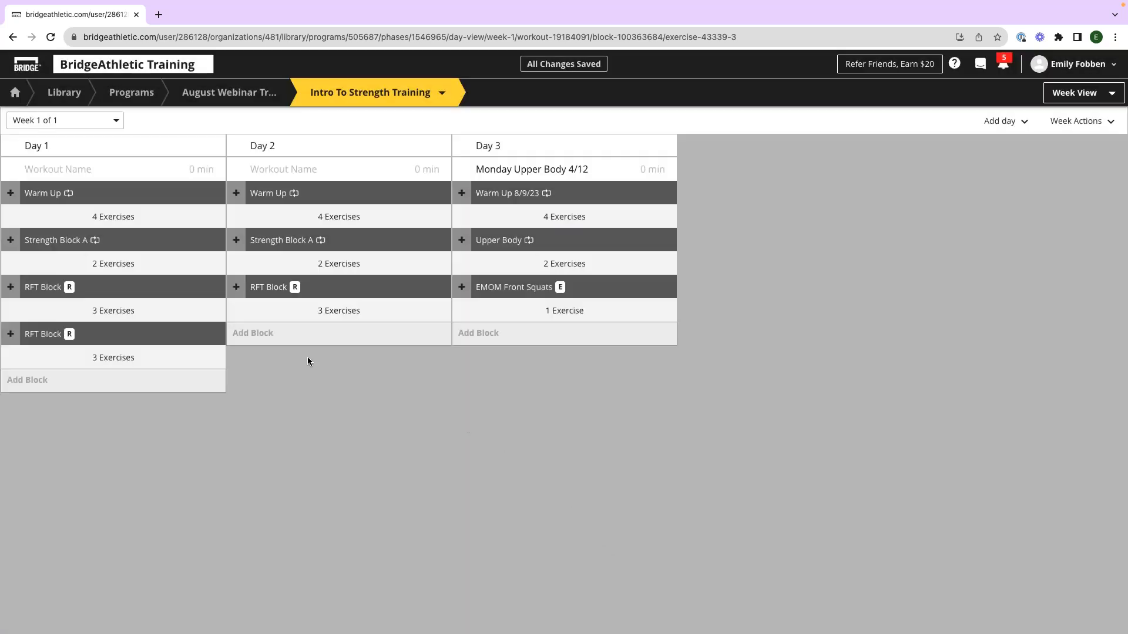
Step: Delete the duplicate RFT Block at the end of Day 1 and clear the workout name on Day 3
left_click(196, 336)
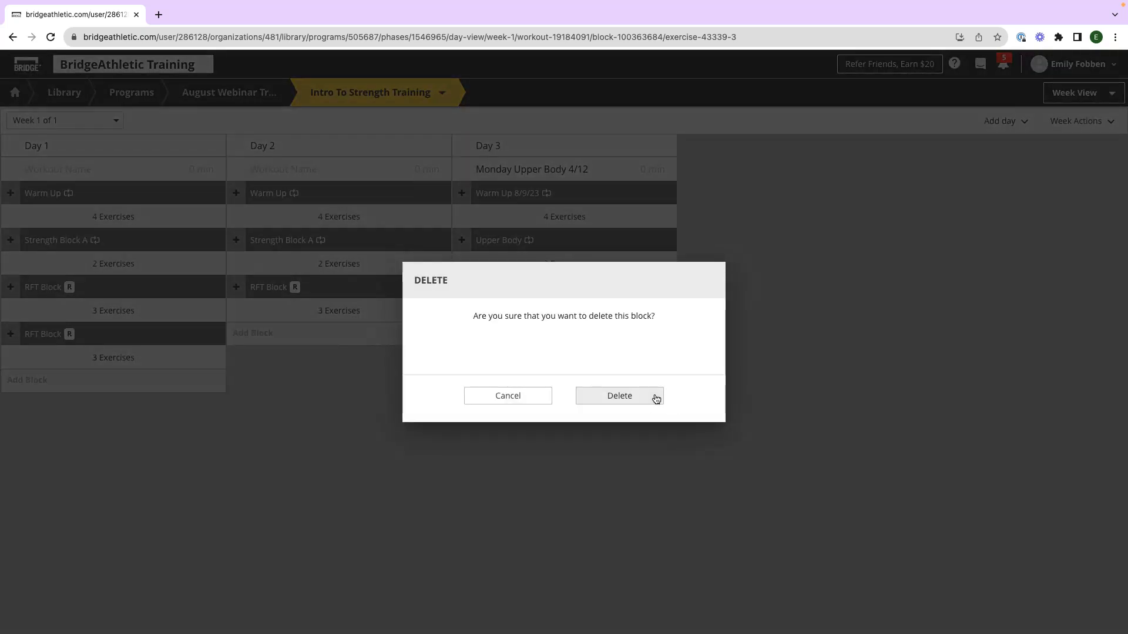
left_click(651, 398)
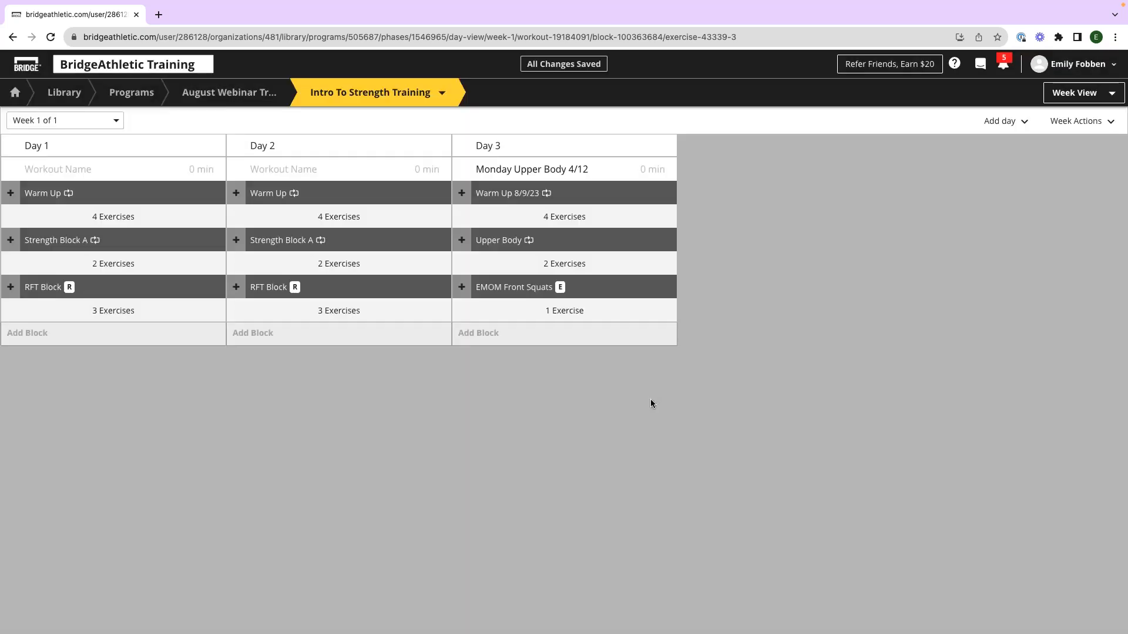
left_click(537, 168)
key("BackSpace")
left_click(869, 184)
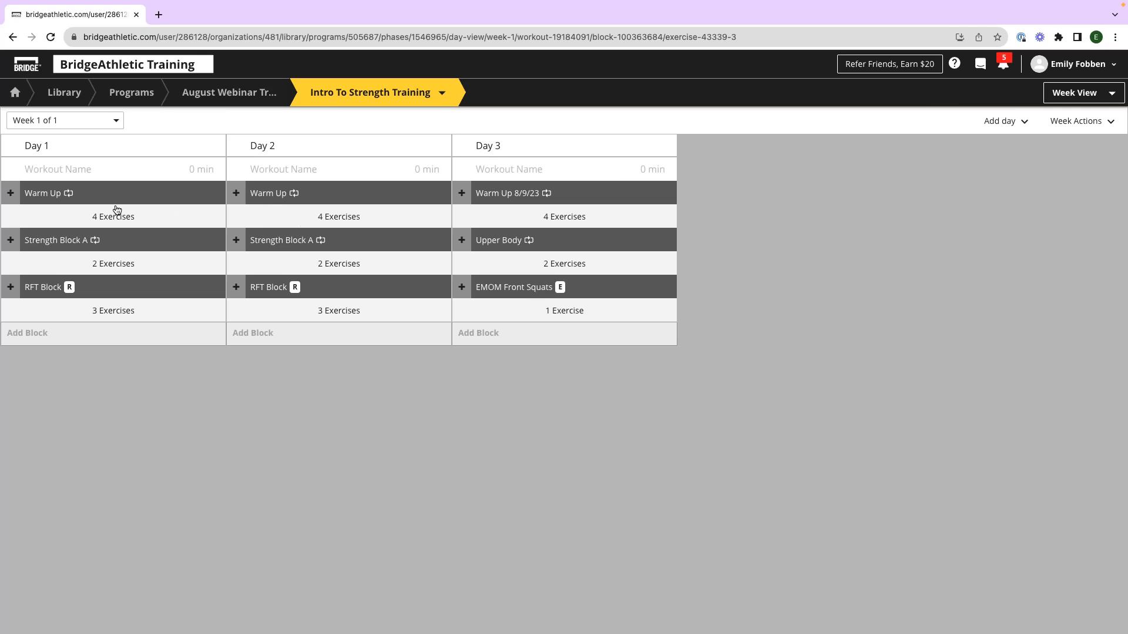
Step: Clone Week 1 of the Intro To Strength Training phase until it has four identical weeks
left_click(11, 199)
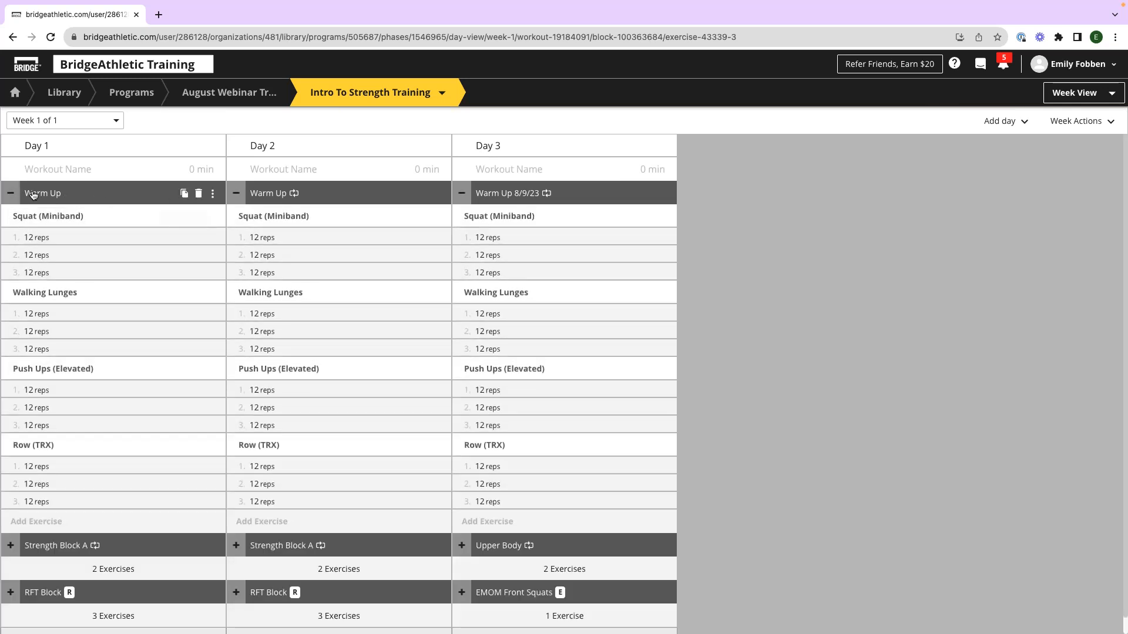
left_click(13, 194)
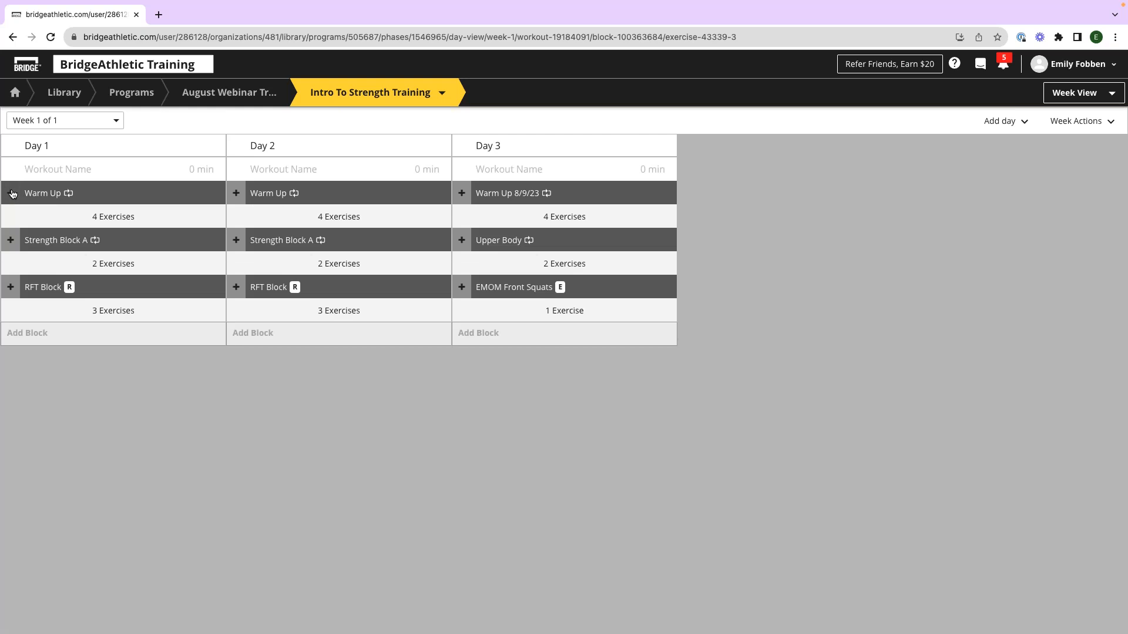
left_click(1078, 121)
left_click(1068, 166)
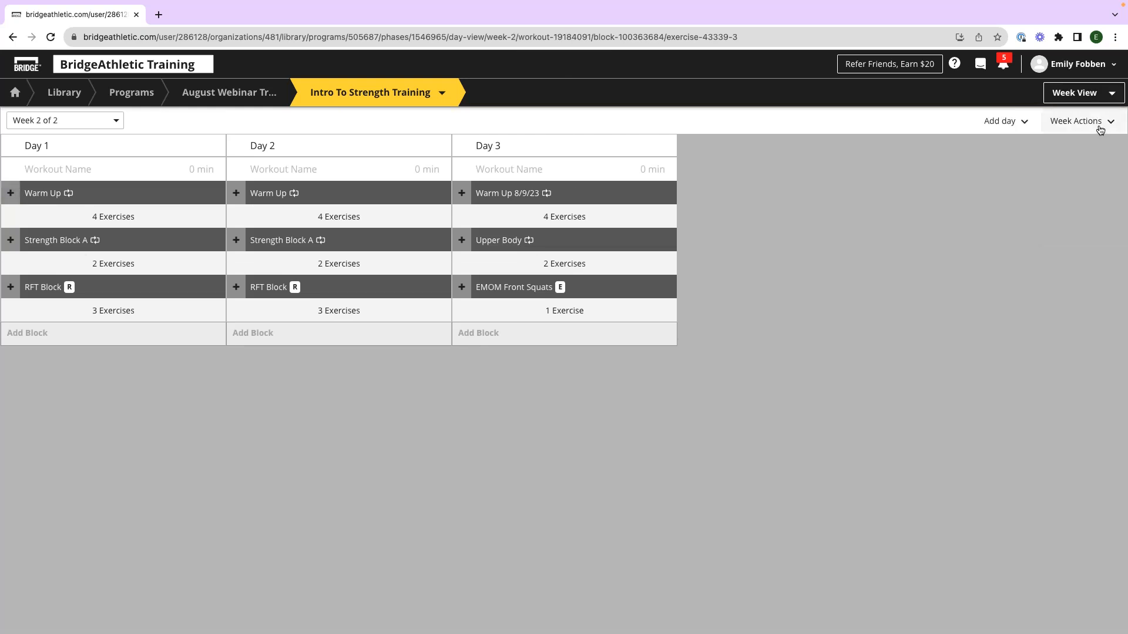
left_click(1100, 127)
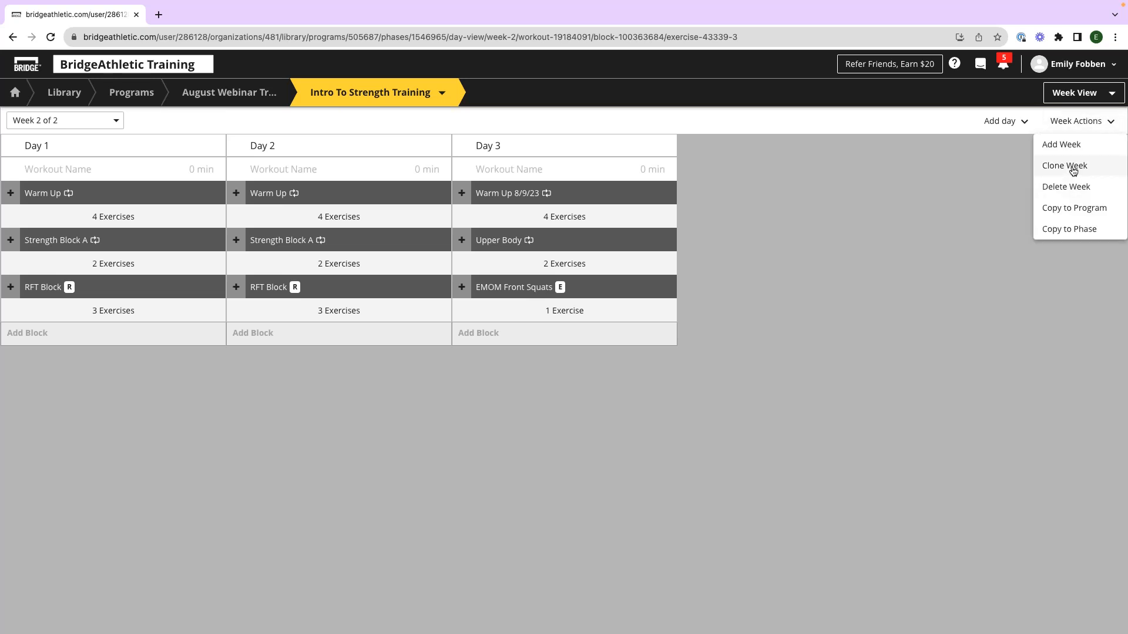
left_click(1073, 170)
left_click(1077, 122)
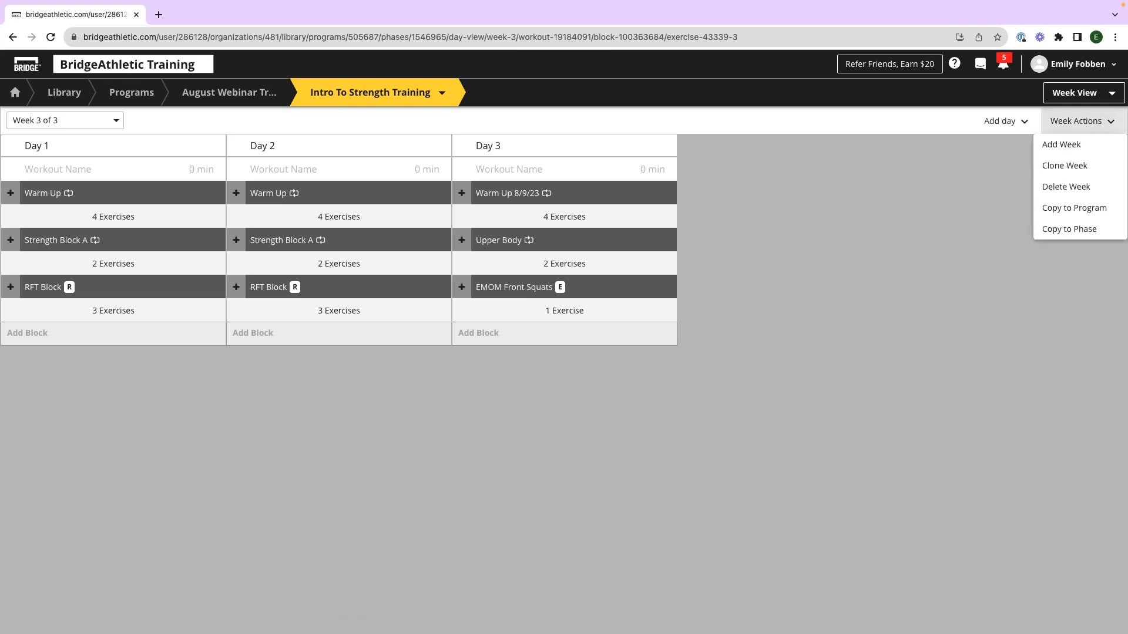
left_click(1062, 170)
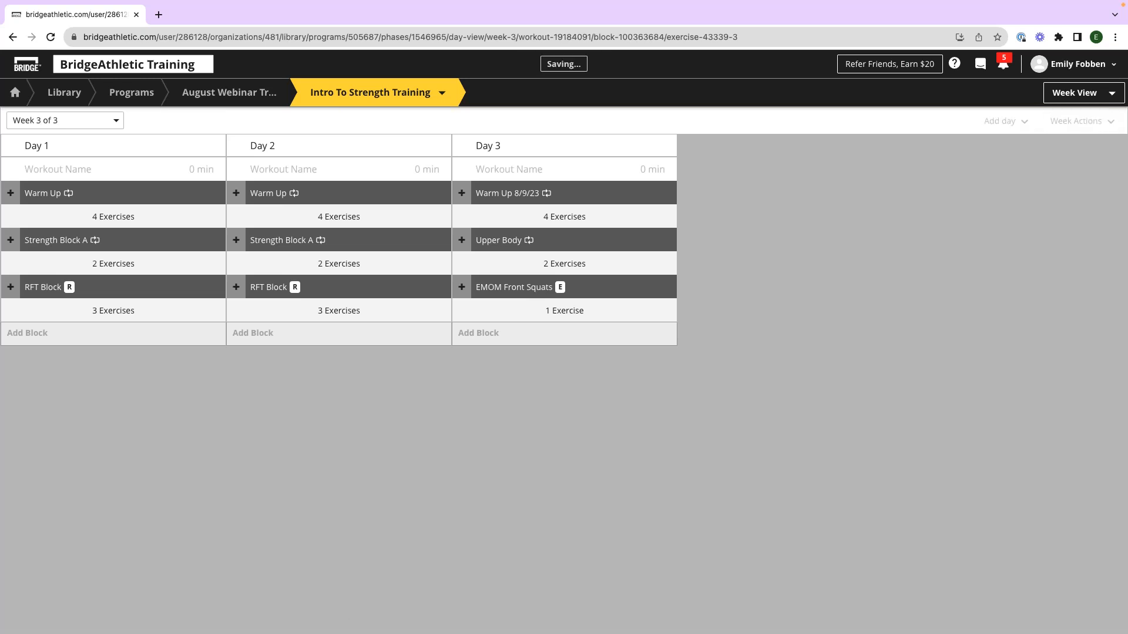
Step: Go back to Week 1 and expand the Warm Up blocks to review their exercises
left_click(112, 121)
left_click(97, 156)
left_click(95, 123)
left_click(91, 141)
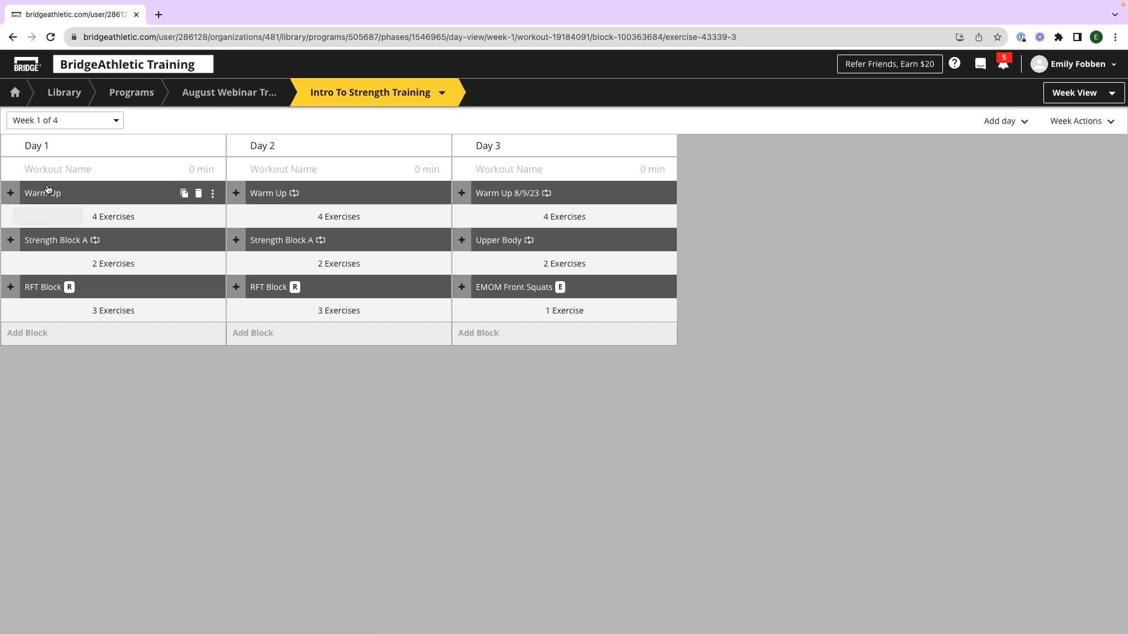
left_click(10, 193)
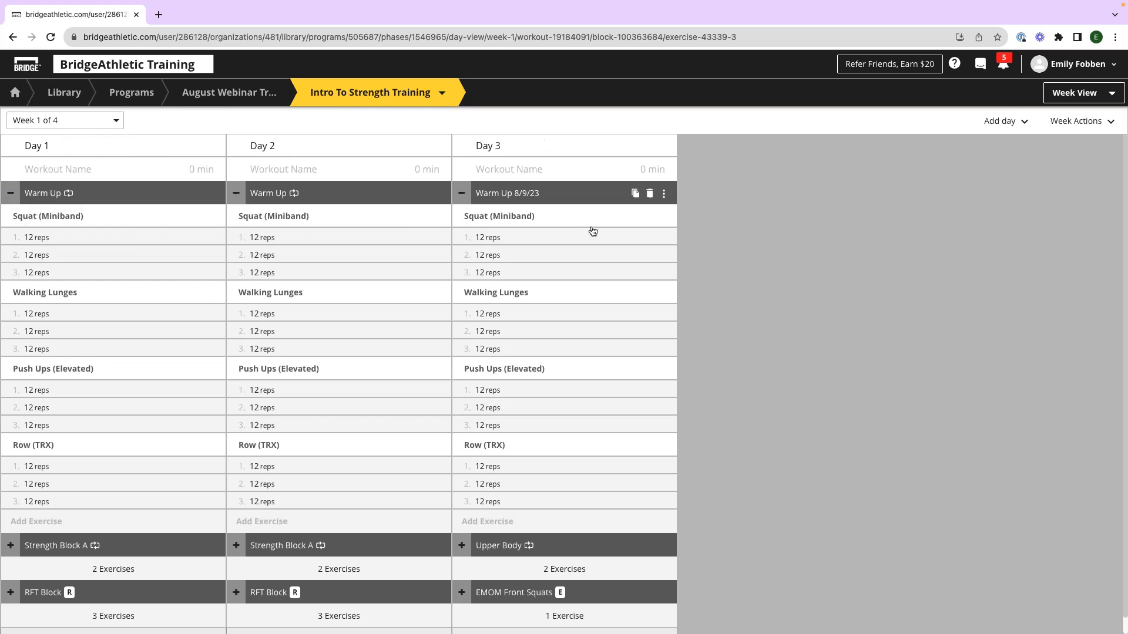
Step: Switch the phase to Load Progression View and expand Strength Block A for Day 1 across all weeks
left_click(1080, 93)
left_click(1056, 183)
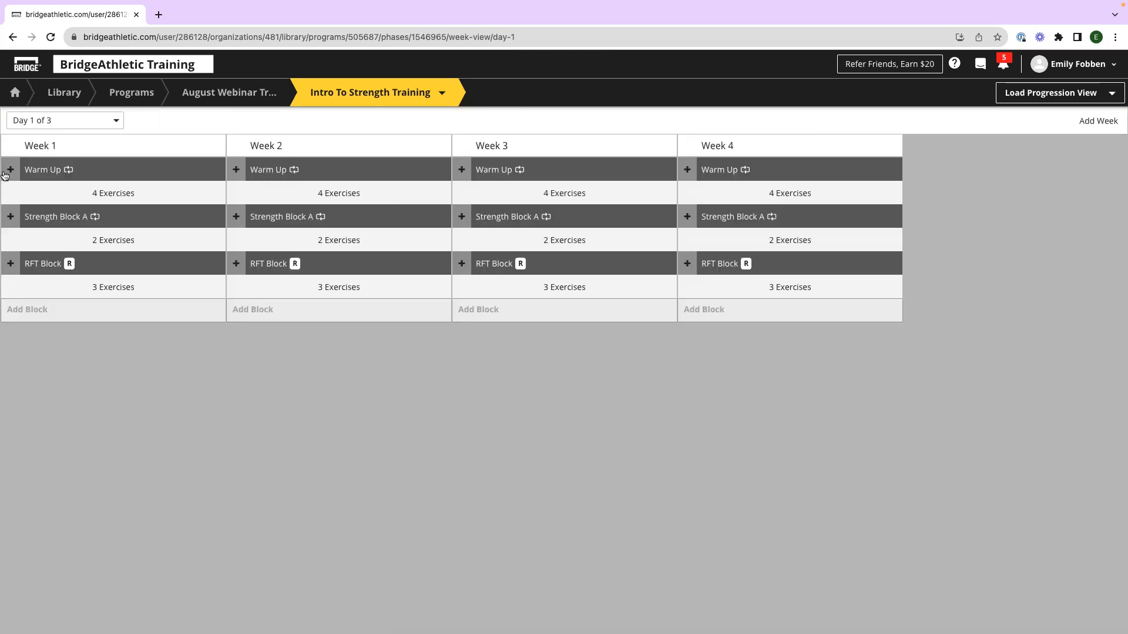
left_click(5, 171)
left_click(5, 171)
left_click(11, 218)
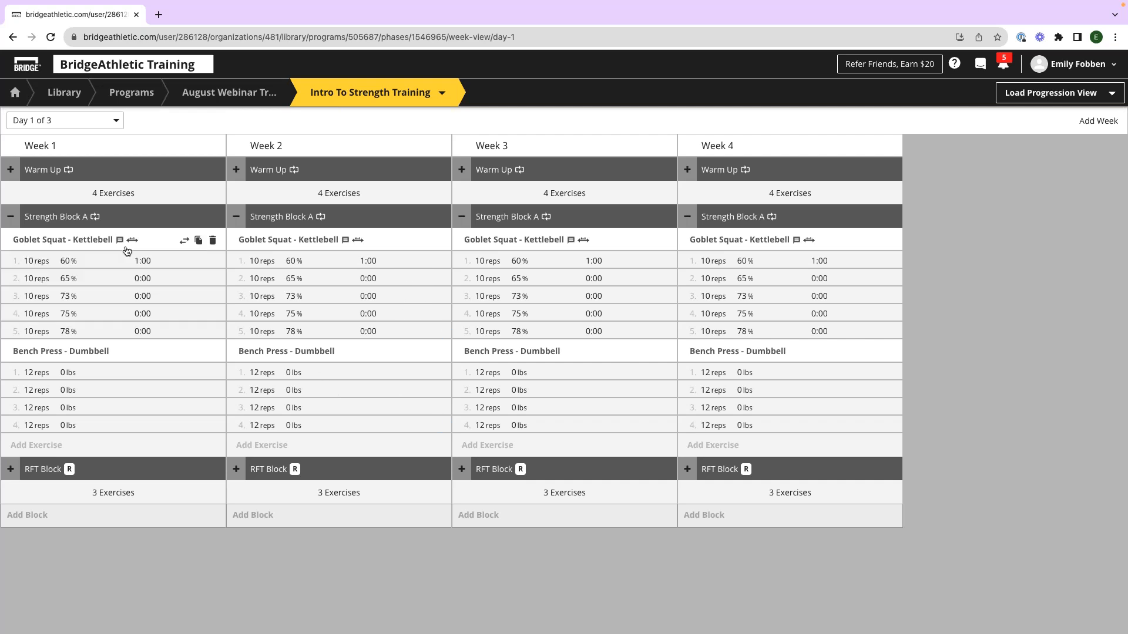
Step: Set the Week 2 Goblet Squat - Kettlebell loads to 65, 70, 75, 78 and 83% for sets 1 to 5
mouse_move(295, 246)
double_click(295, 297)
type("75")
double_click(291, 279)
type("70")
double_click(291, 262)
type("65")
Step: Set the Week 4 Goblet Squat - Kettlebell loads to 80, 83, 85 and 90% for sets 2 to 5
left_click(519, 332)
left_click(745, 331)
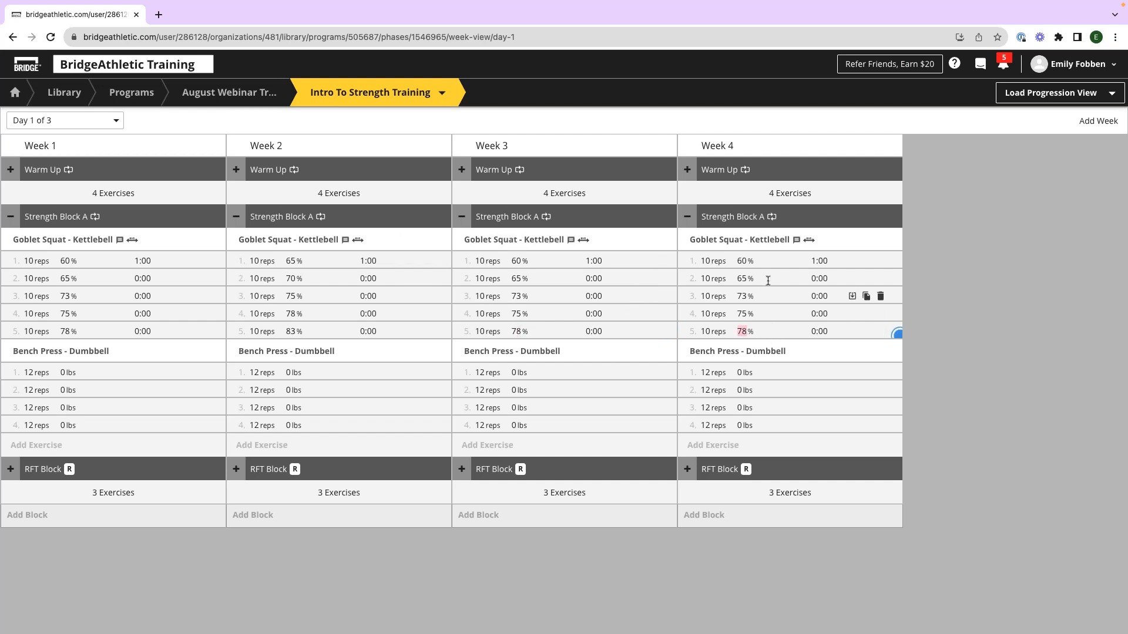
left_click(742, 313)
type("85")
type("83")
left_click(741, 278)
type("80")
left_click(866, 261)
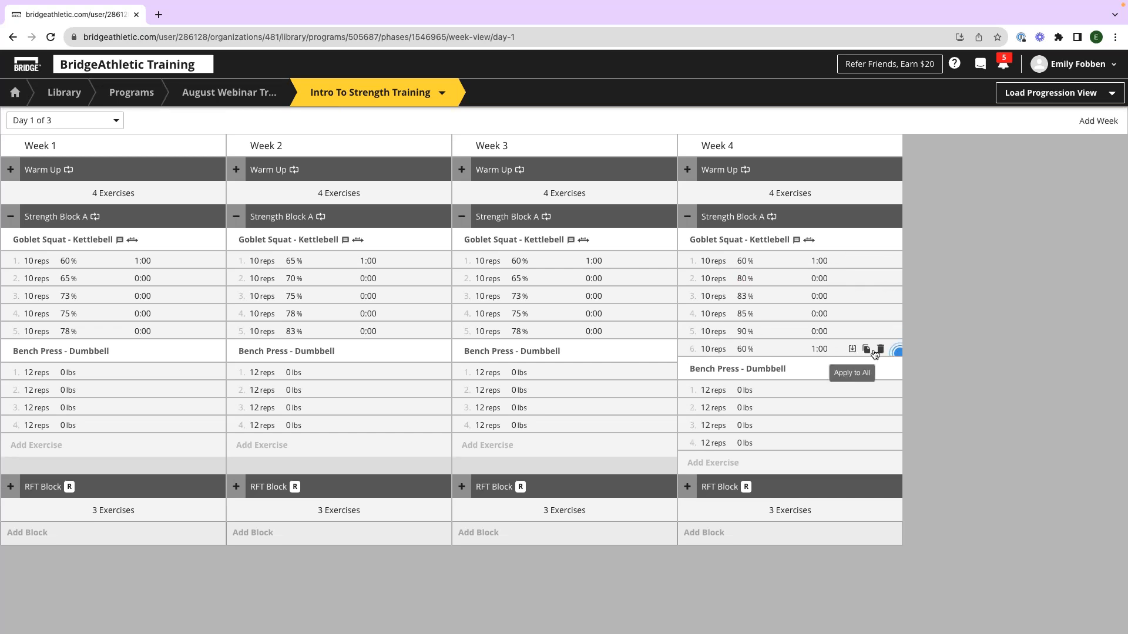
left_click(880, 349)
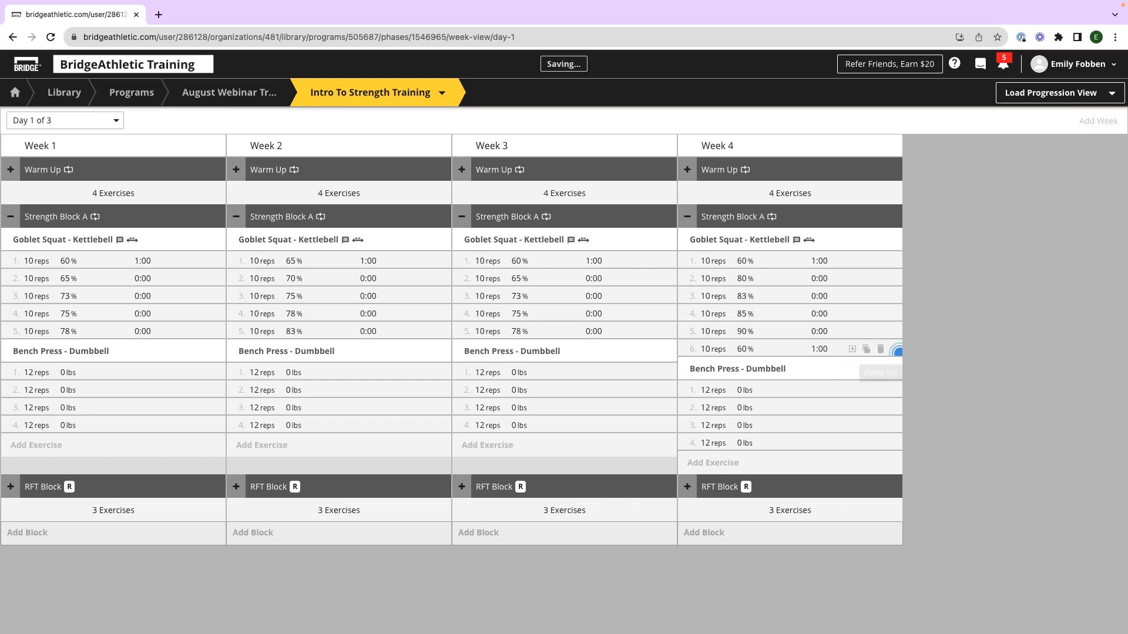
Step: Add a set to the Week 4 Goblet Squat - Kettlebell, move it to second place and make it a Warmup set
left_click(722, 243)
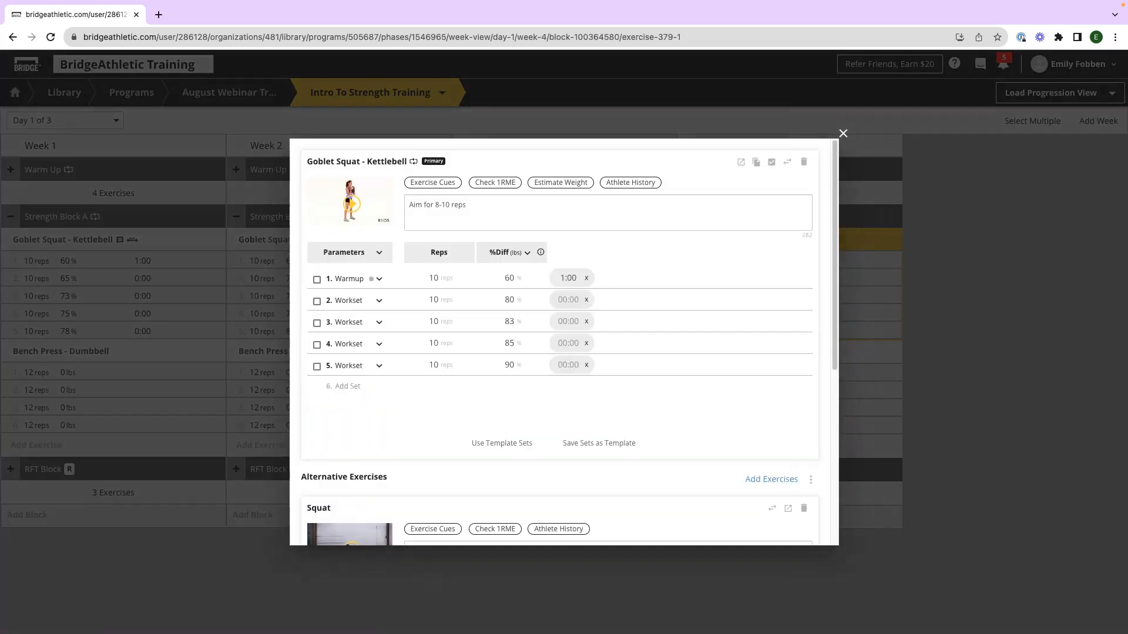
left_click(351, 386)
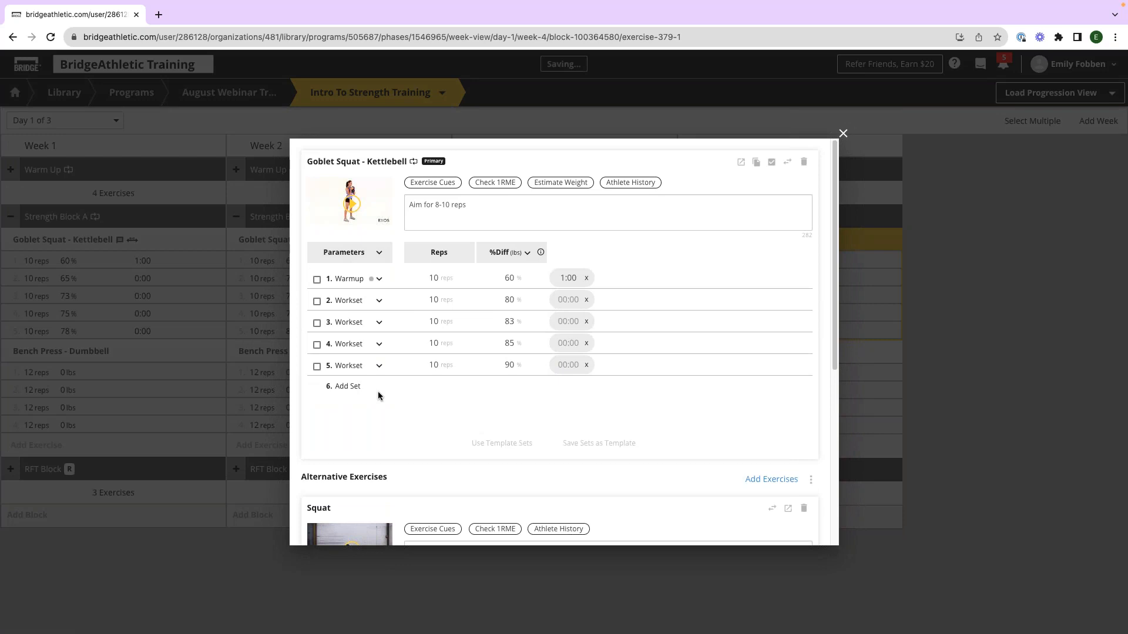
left_click_drag(347, 392, 380, 299)
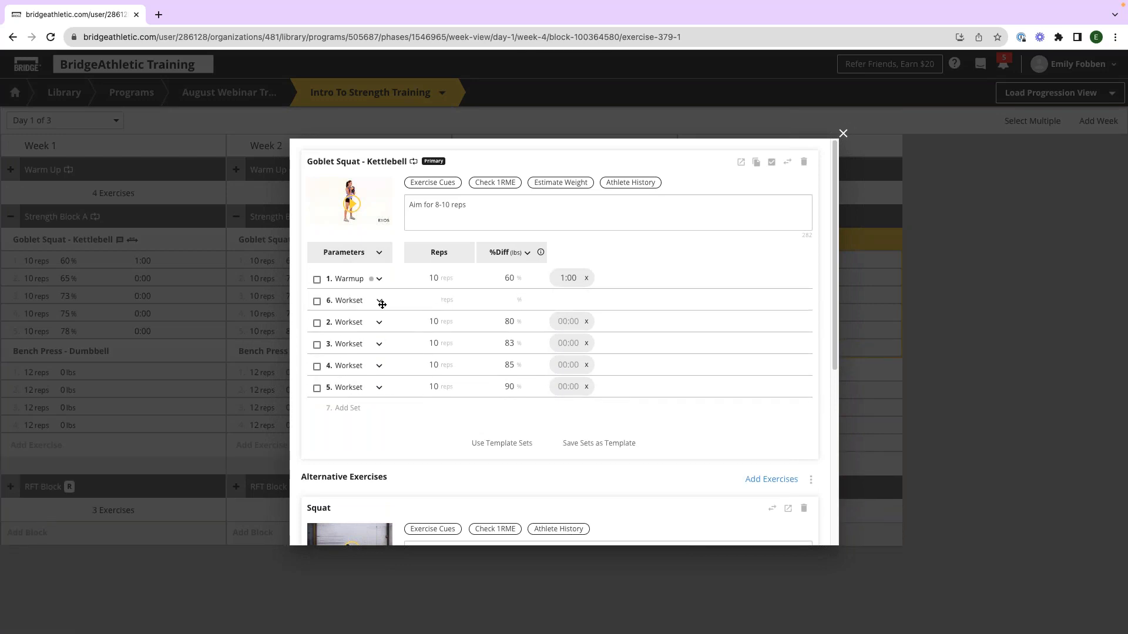
left_click(370, 300)
left_click(338, 367)
left_click(371, 301)
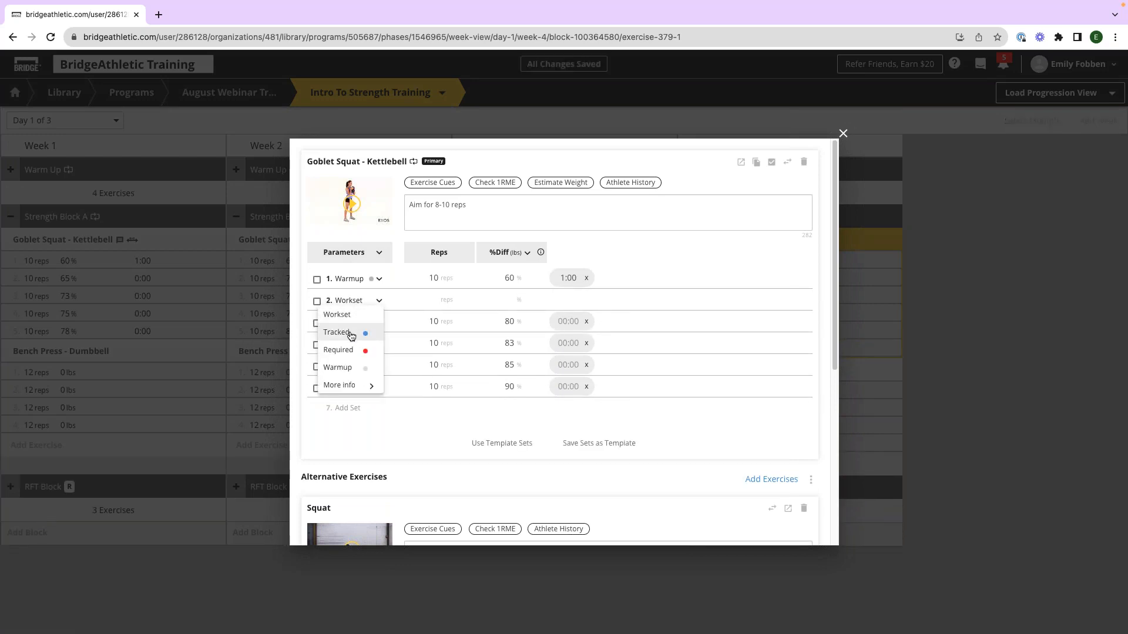
left_click(383, 367)
Step: Set the second Week 4 Goblet Squat warmup set to 10 reps at 75% and the first warmup set to 65%, and close the exercise
left_click(432, 300)
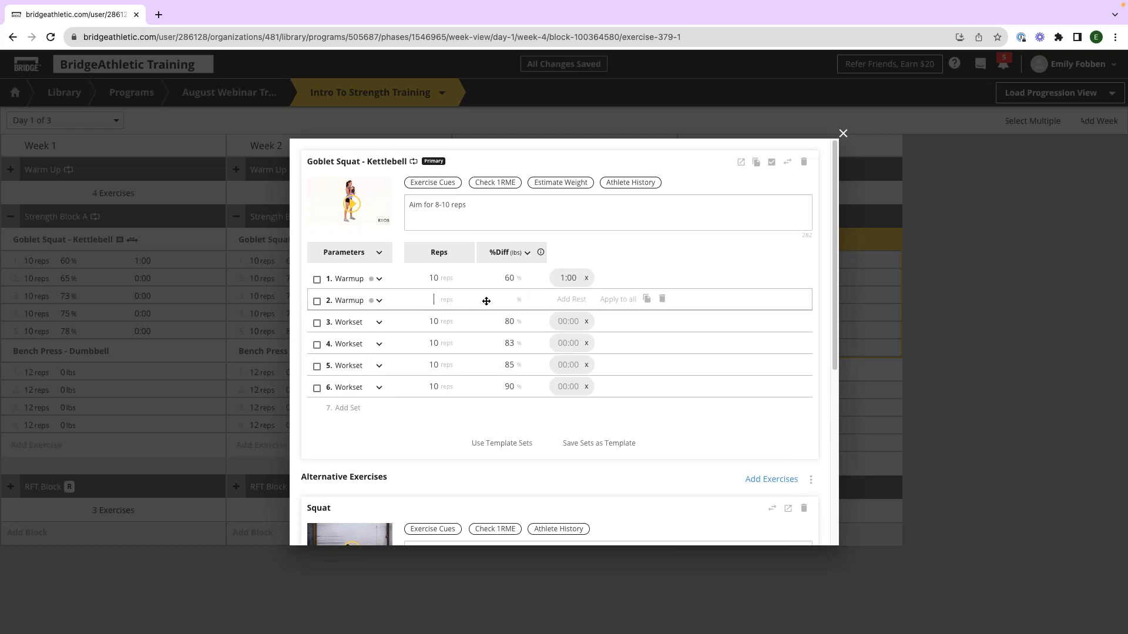
key("Tab")
type("6")
key("BackSpace")
type("75")
left_click(511, 279)
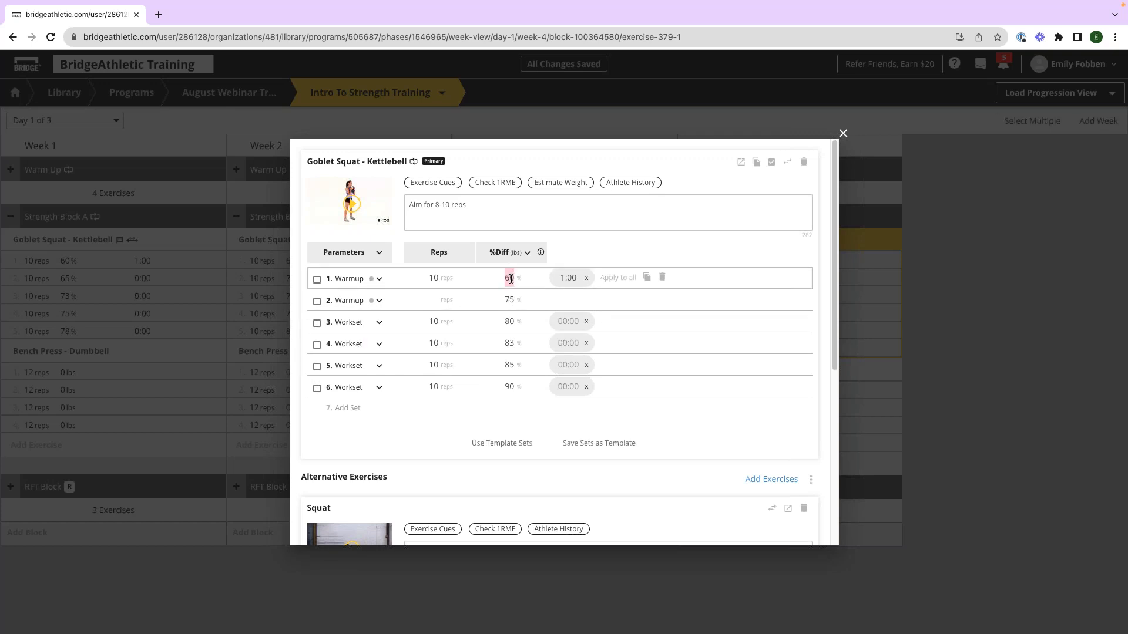
type("6")
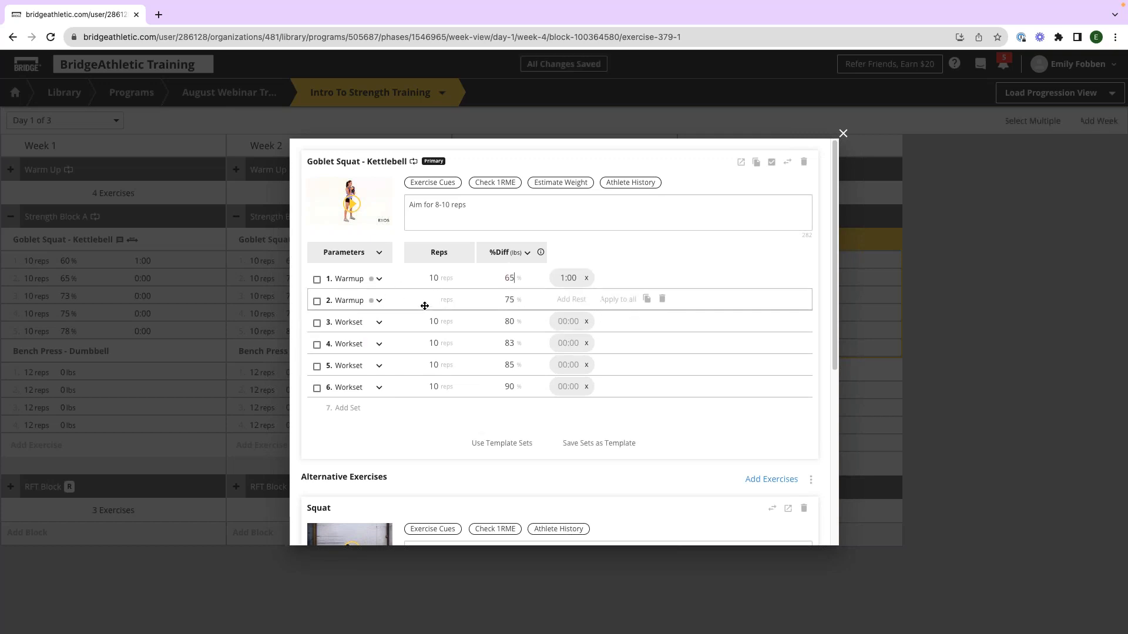
left_click(940, 356)
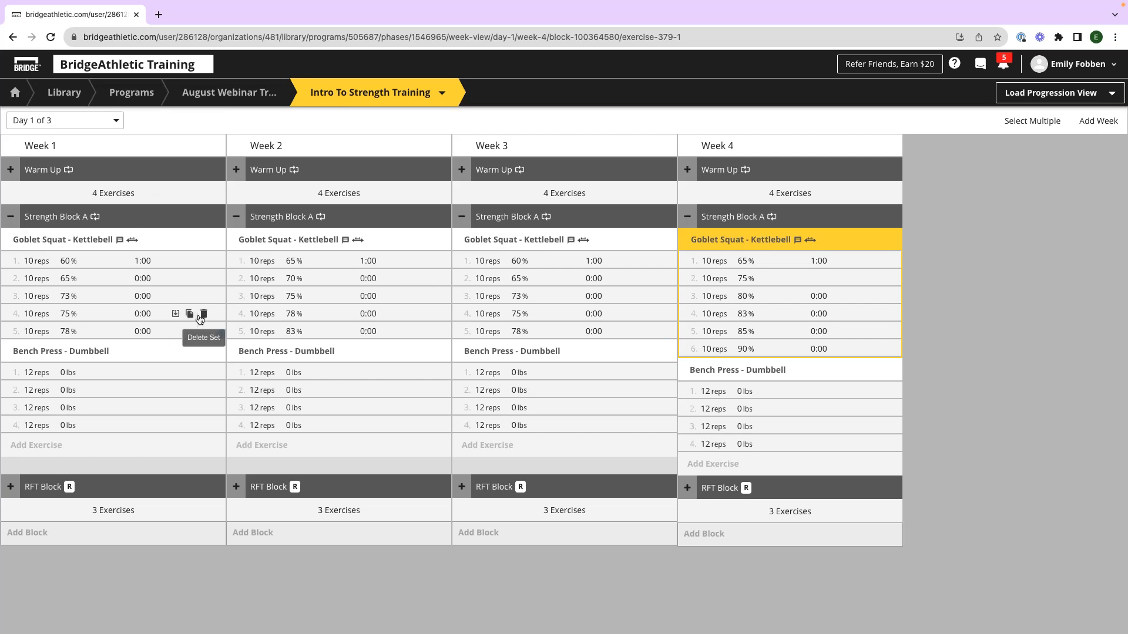
Step: Replace the Bench Press - Dumbbell prescriptions in Weeks 1 and 2 with each week's Goblet Squat - Kettlebell prescriptions
left_click(221, 333)
left_click(258, 353)
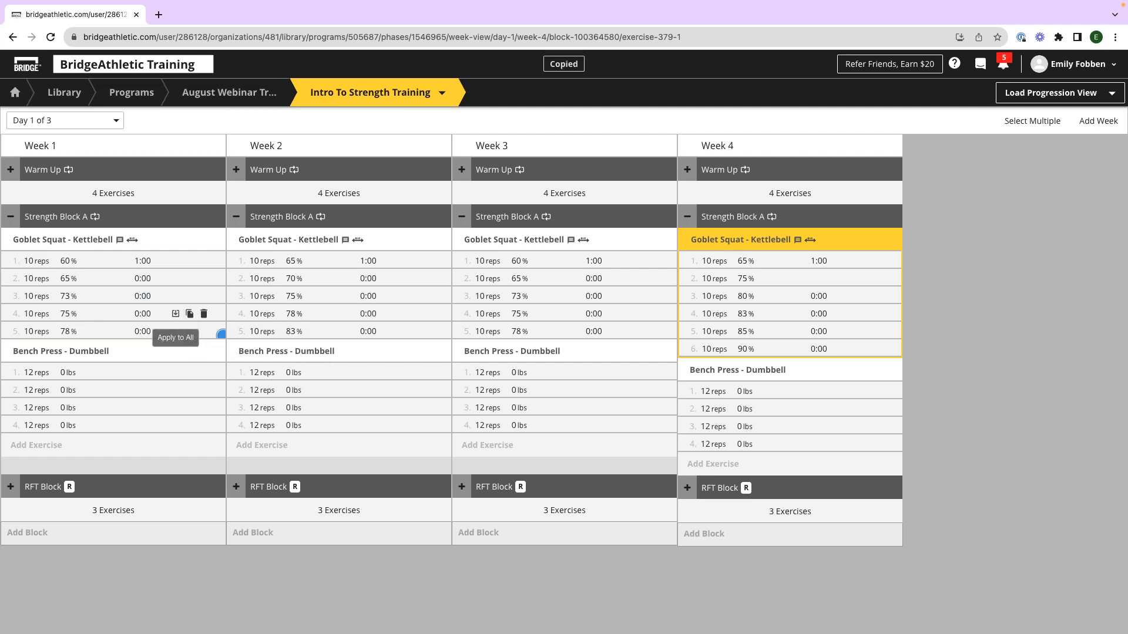
left_click(222, 427)
left_click(267, 444)
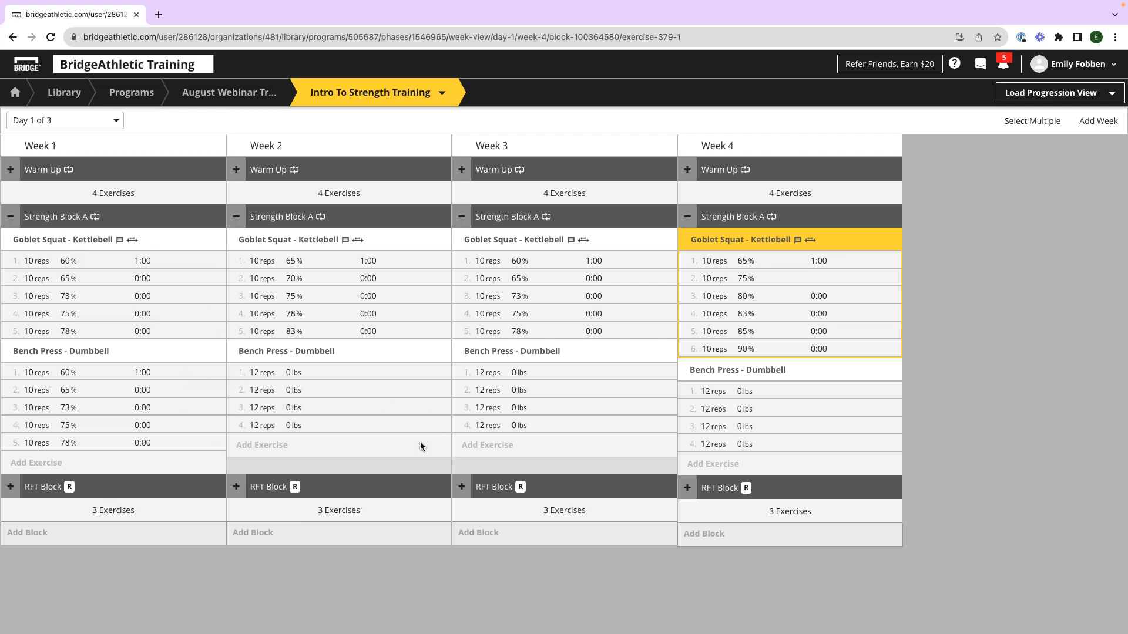
left_click(446, 330)
left_click(467, 379)
left_click(447, 428)
left_click(488, 446)
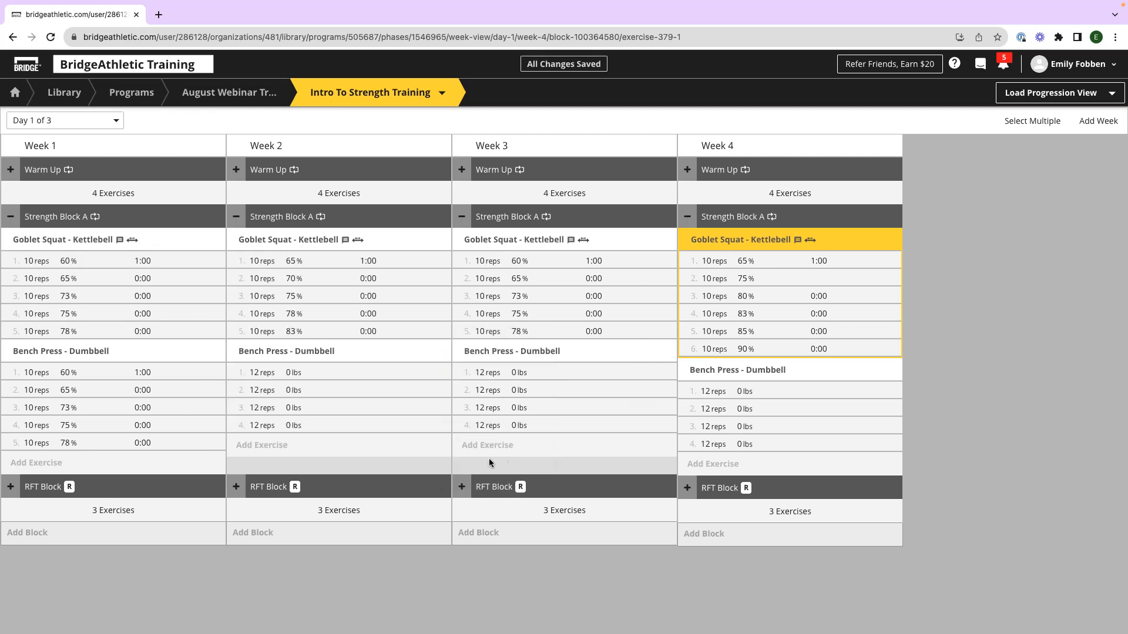
Step: Replace the Bench Press - Dumbbell prescriptions in Weeks 3 and 4 with each week's Goblet Squat - Kettlebell prescriptions
left_click(674, 330)
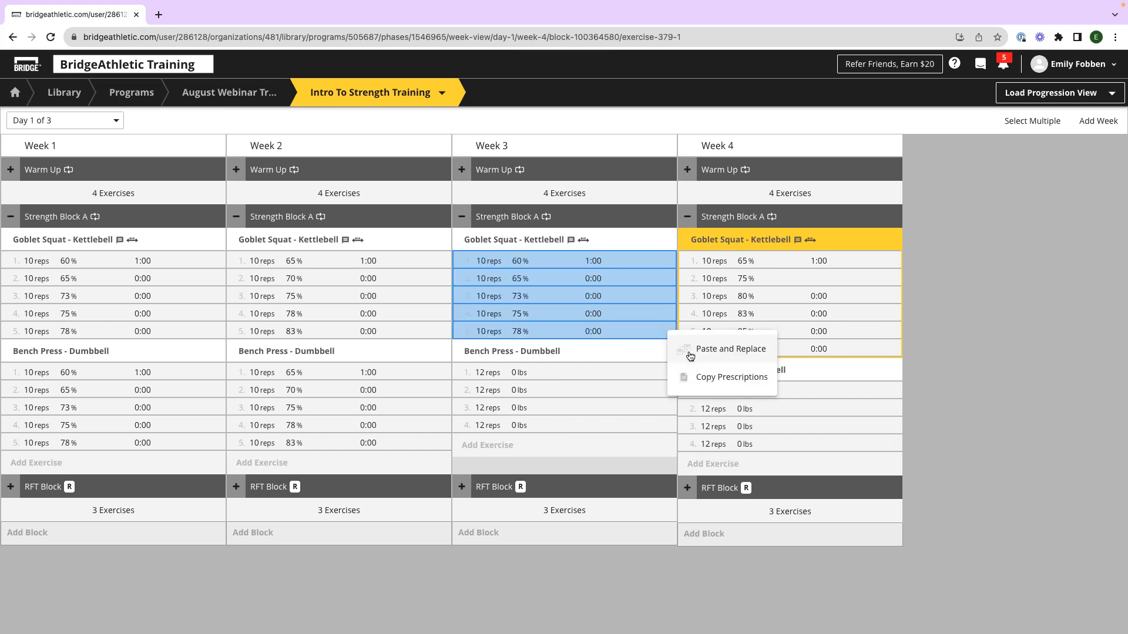
left_click(694, 380)
left_click(674, 425)
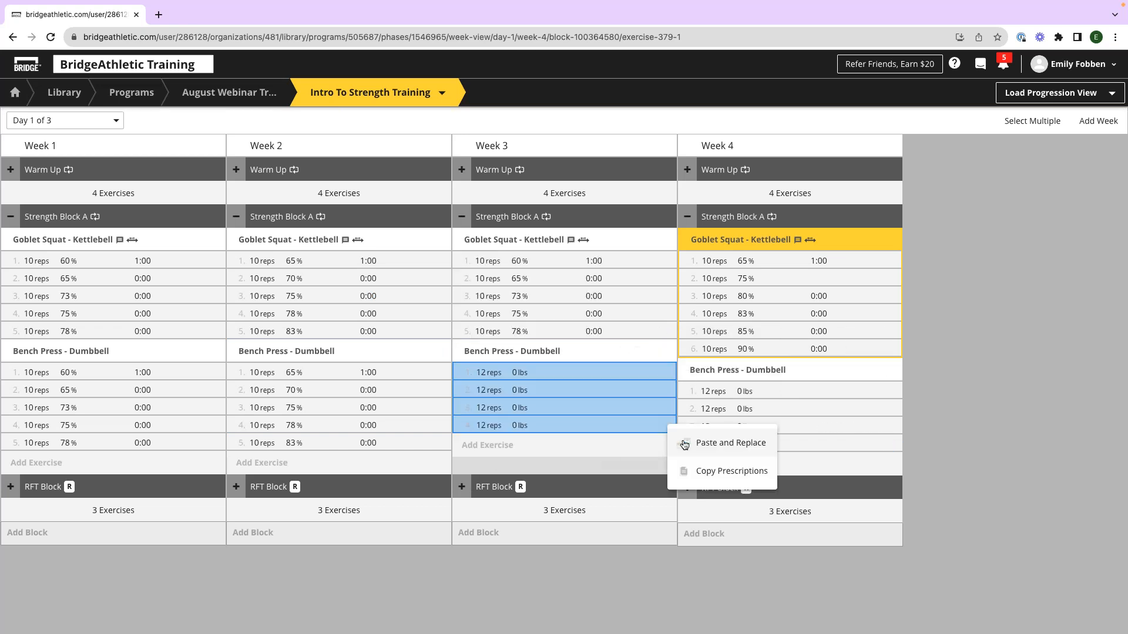
left_click(686, 442)
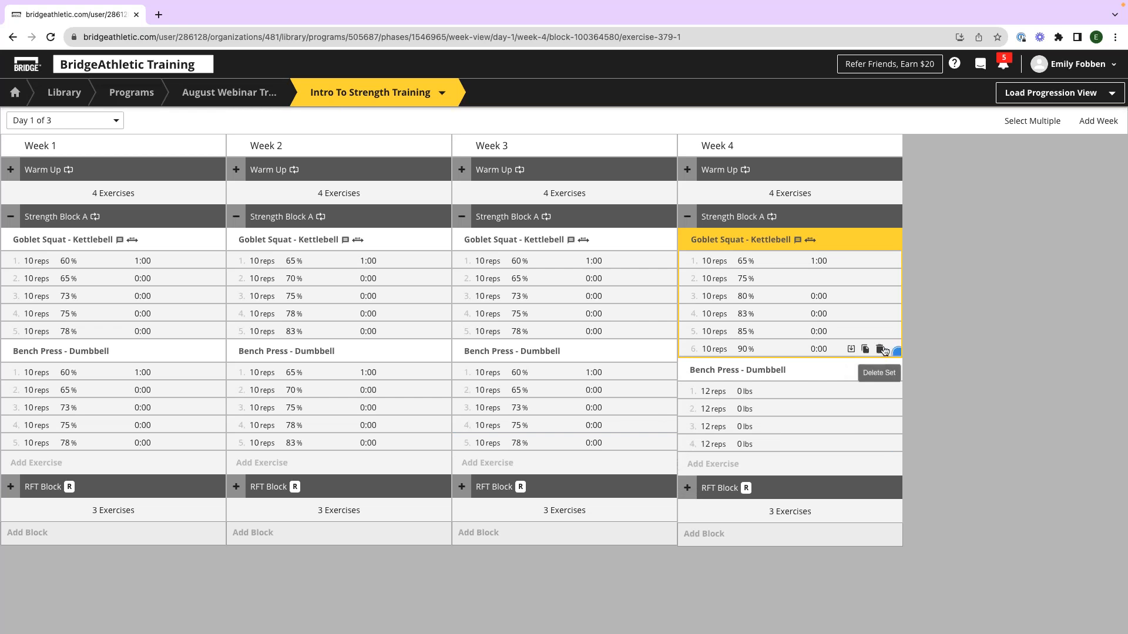
left_click(881, 351)
left_click(908, 394)
left_click(898, 448)
left_click(908, 462)
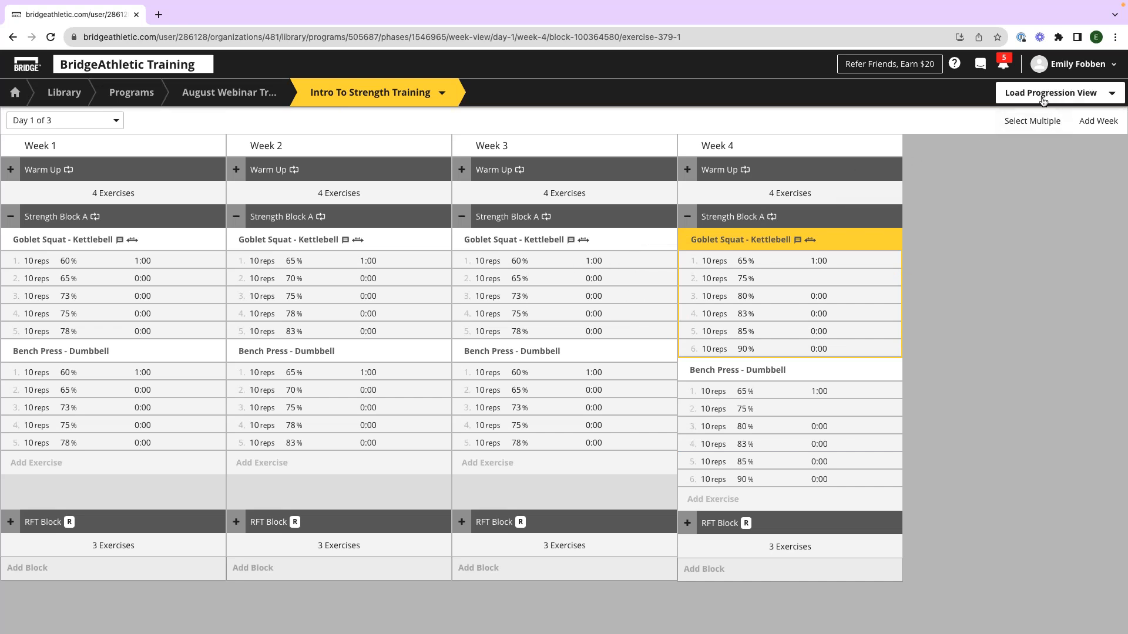
mouse_move(202, 218)
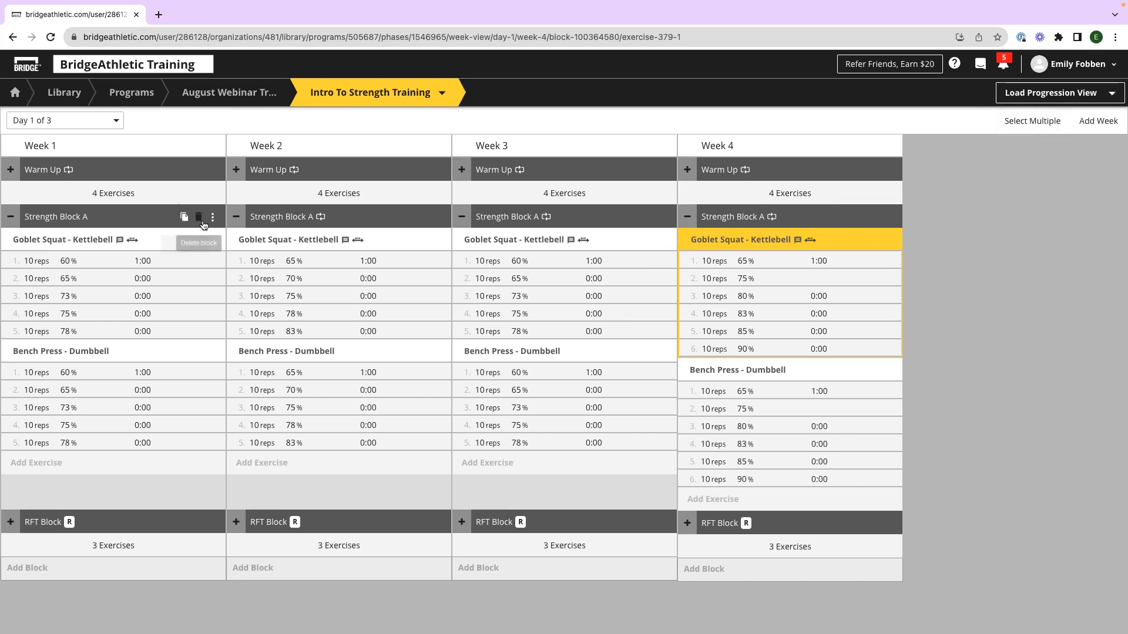
left_click(10, 522)
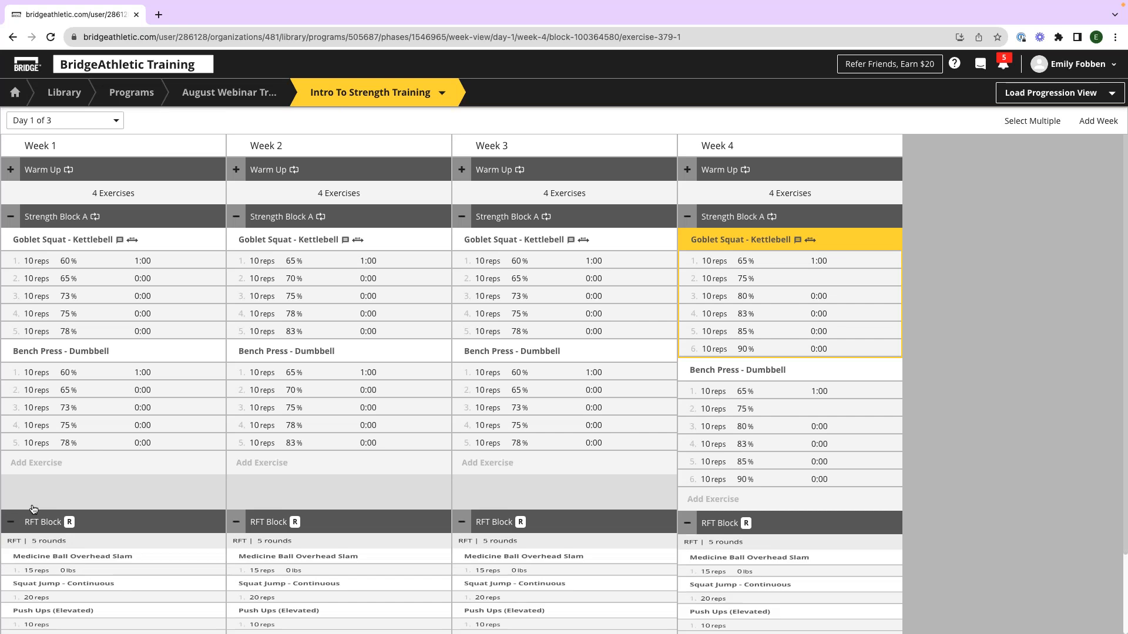
scroll(171, 347, "down", 3)
left_click(221, 428)
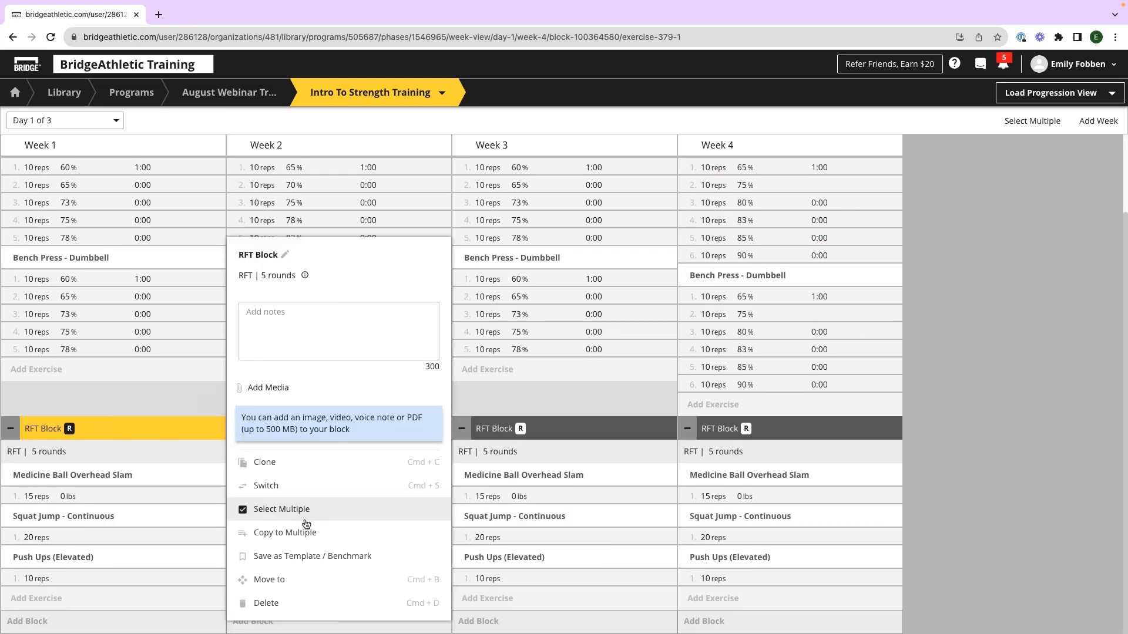
left_click(288, 532)
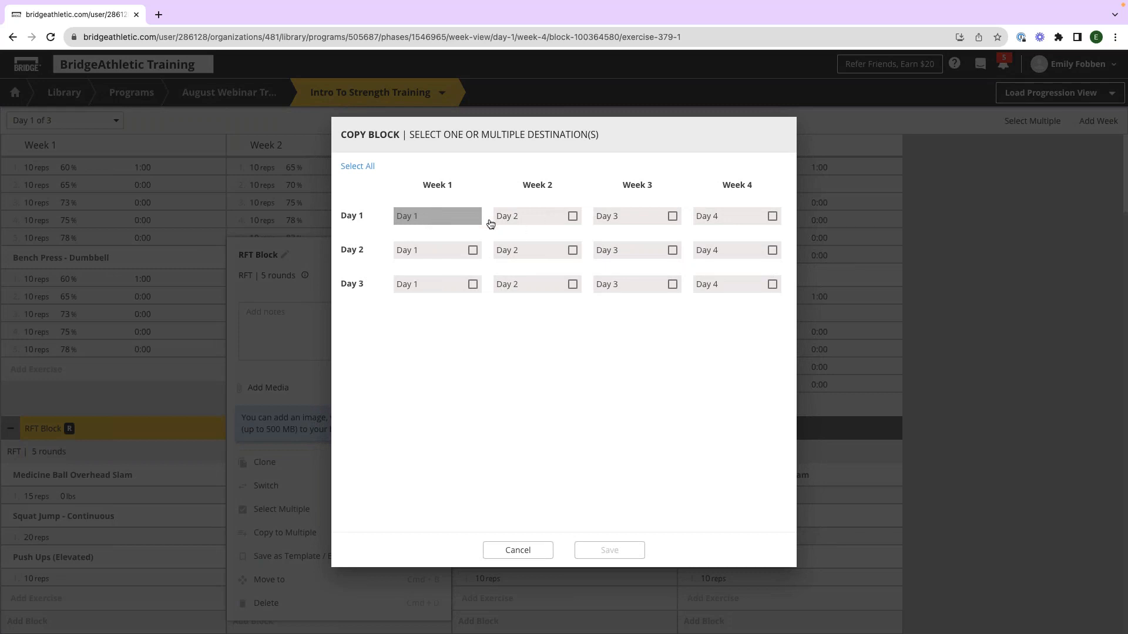
left_click(537, 217)
left_click(655, 218)
left_click(726, 242)
left_click(731, 367)
left_click(631, 382)
left_click(535, 523)
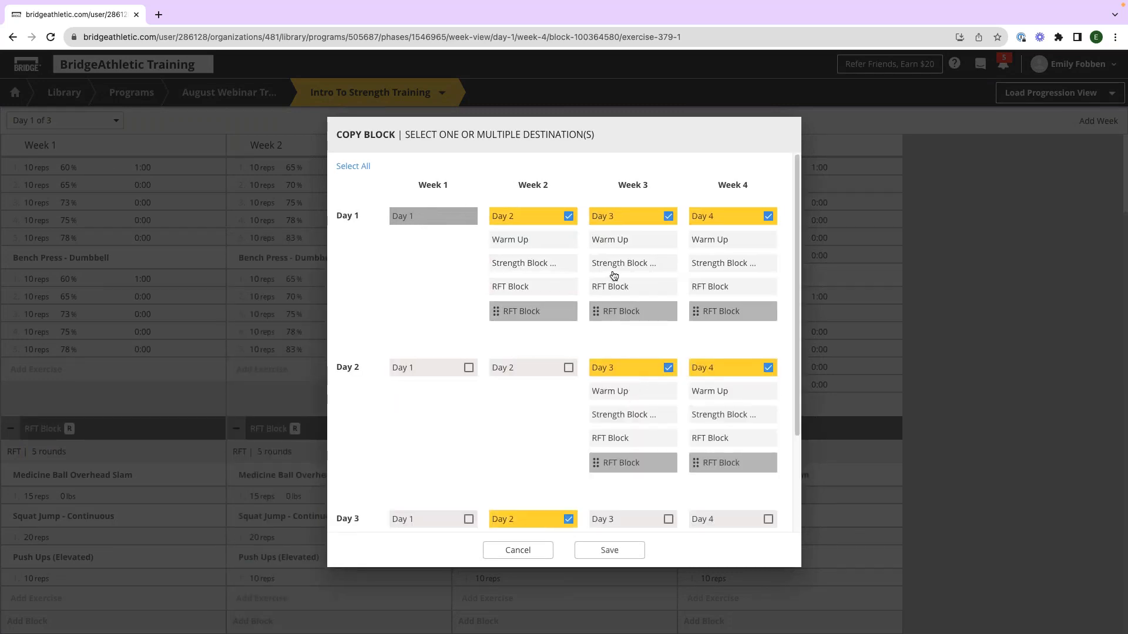
scroll(614, 276, "down", 2)
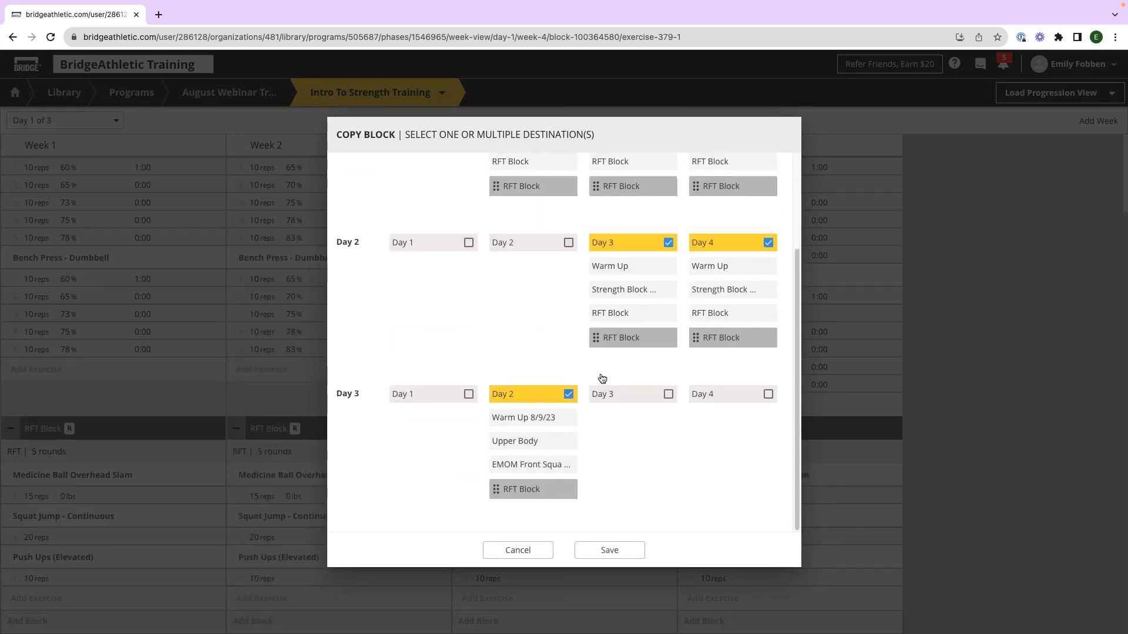
left_click(510, 551)
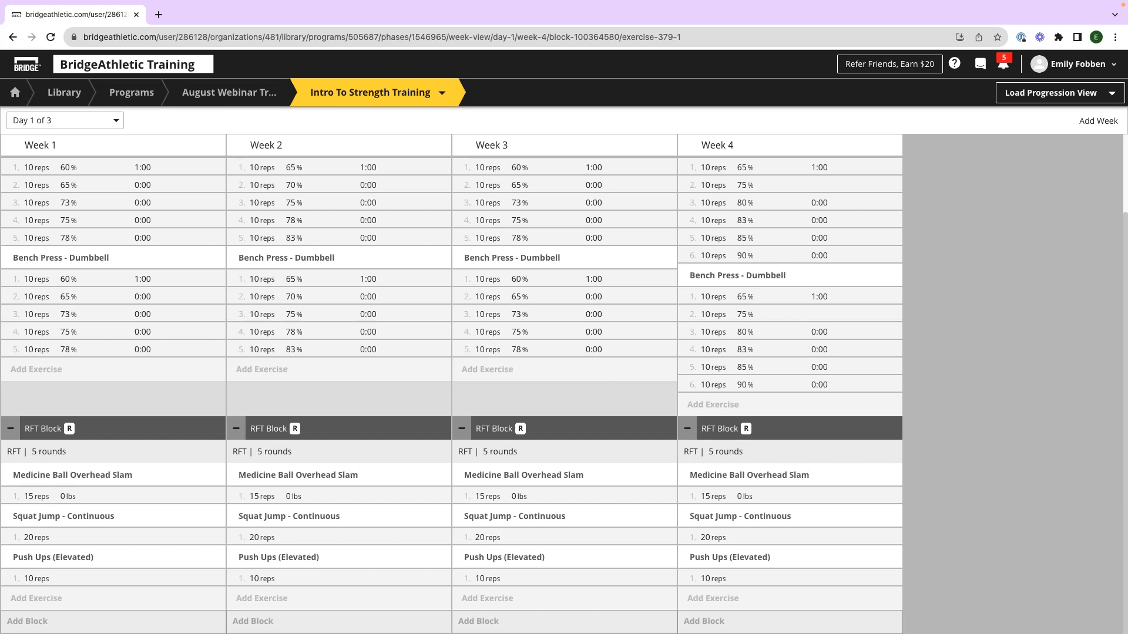
Step: Return to the August Webinar Training Program overview and look at the available options for Week 1
left_click(229, 97)
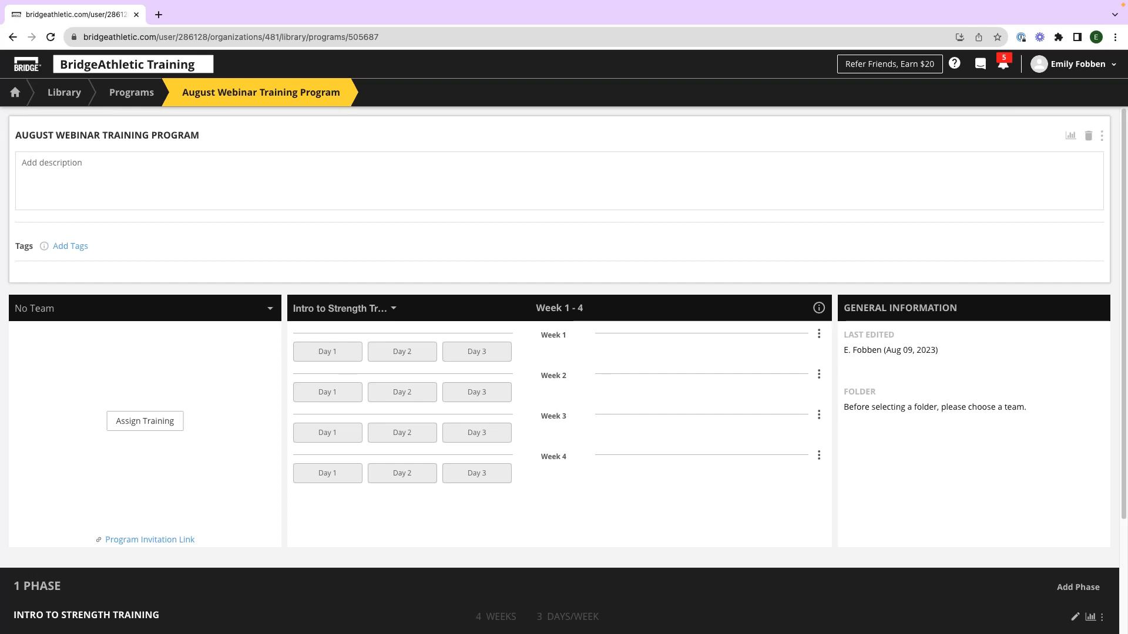
left_click(818, 334)
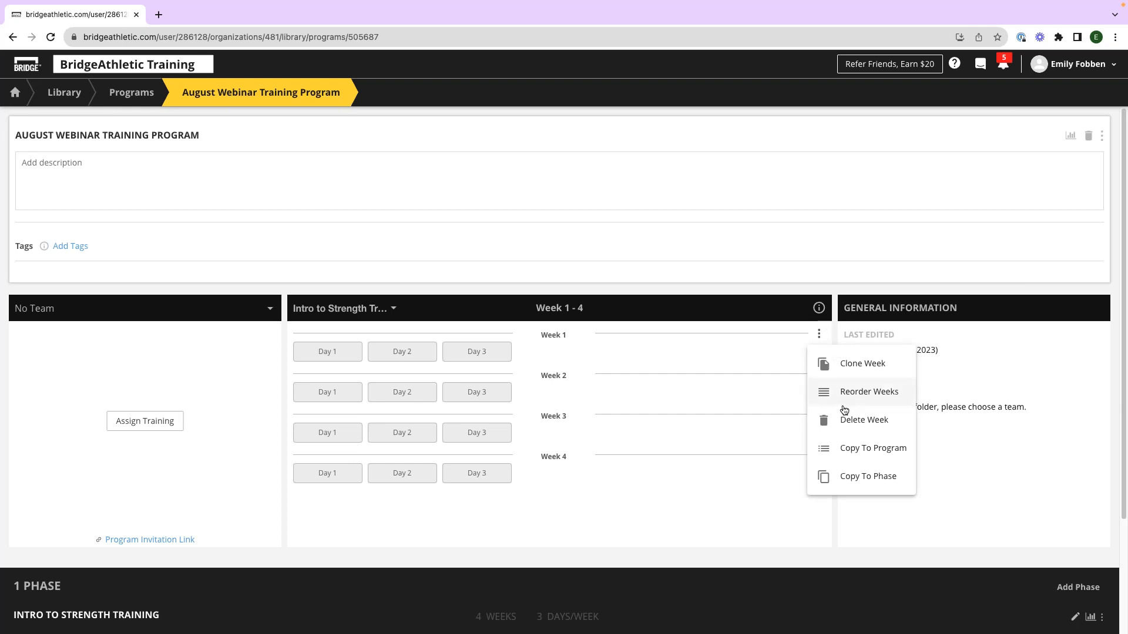
left_click(785, 277)
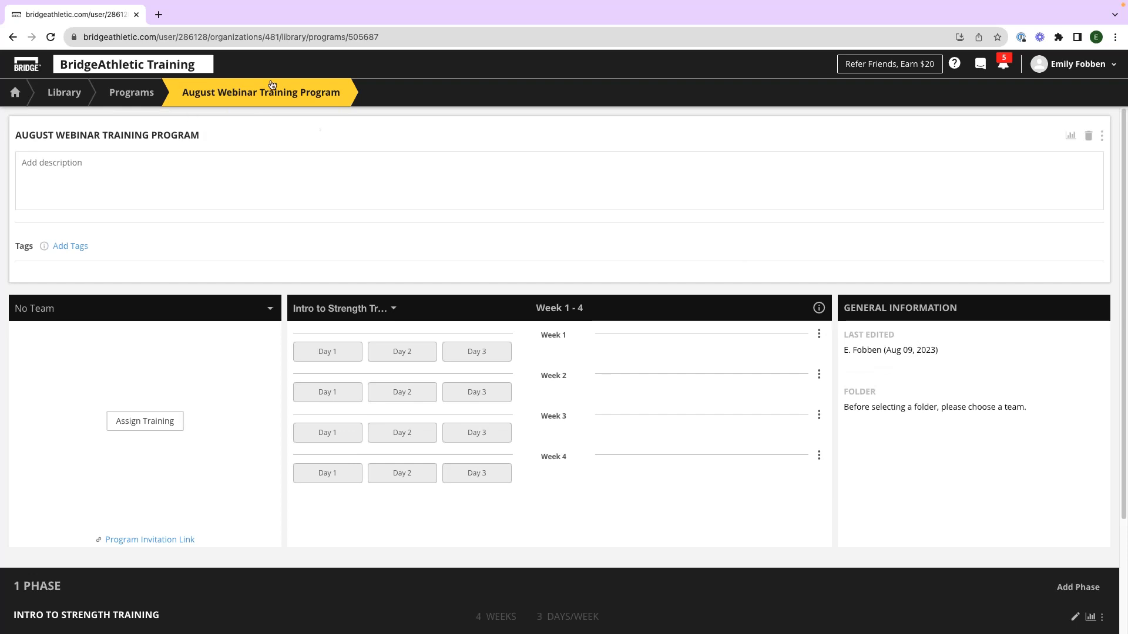
left_click(819, 334)
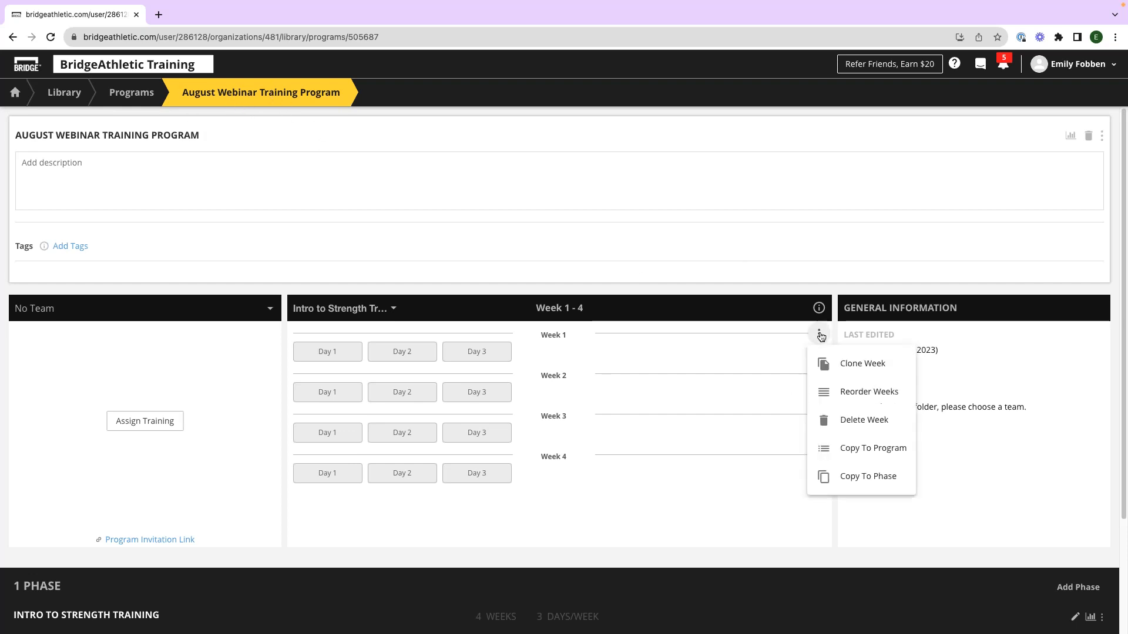
left_click(843, 444)
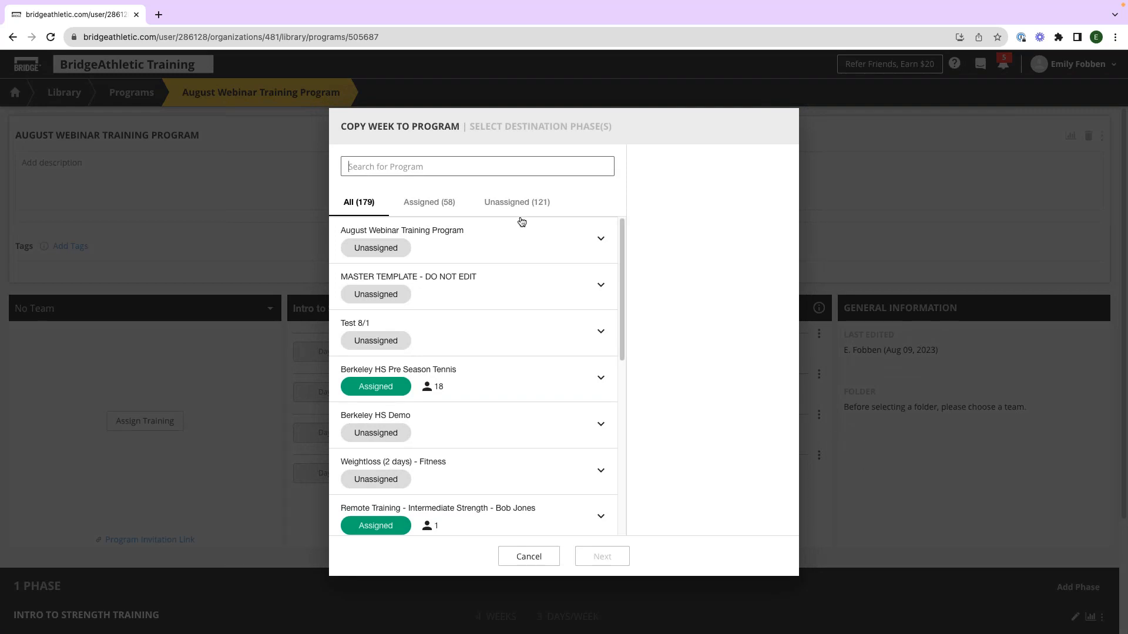
left_click(532, 240)
left_click(579, 326)
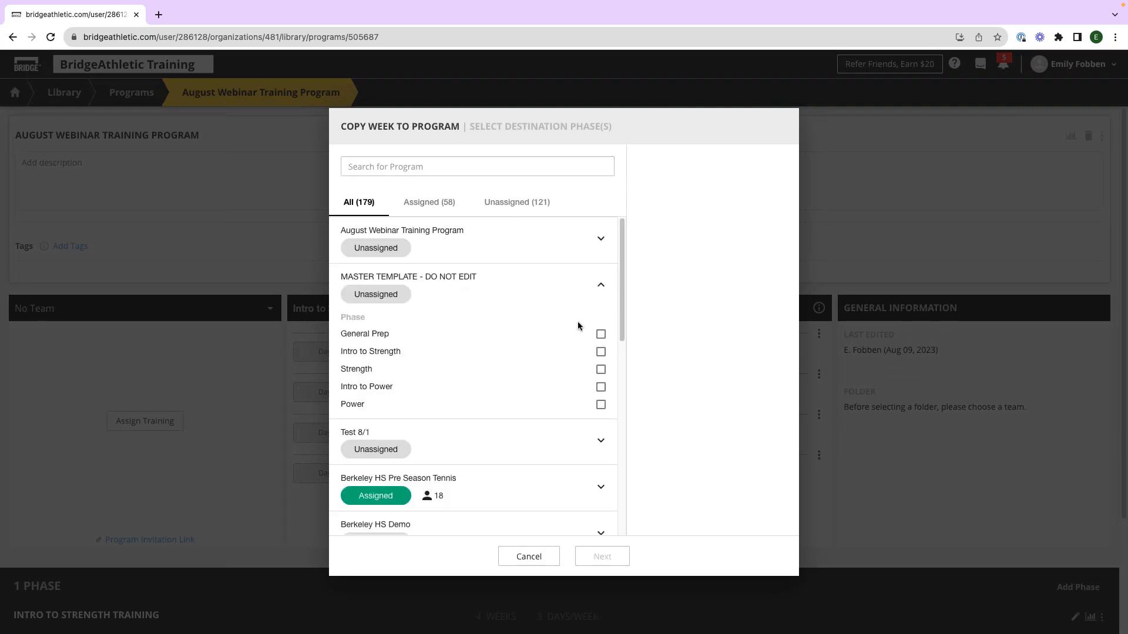
left_click(600, 369)
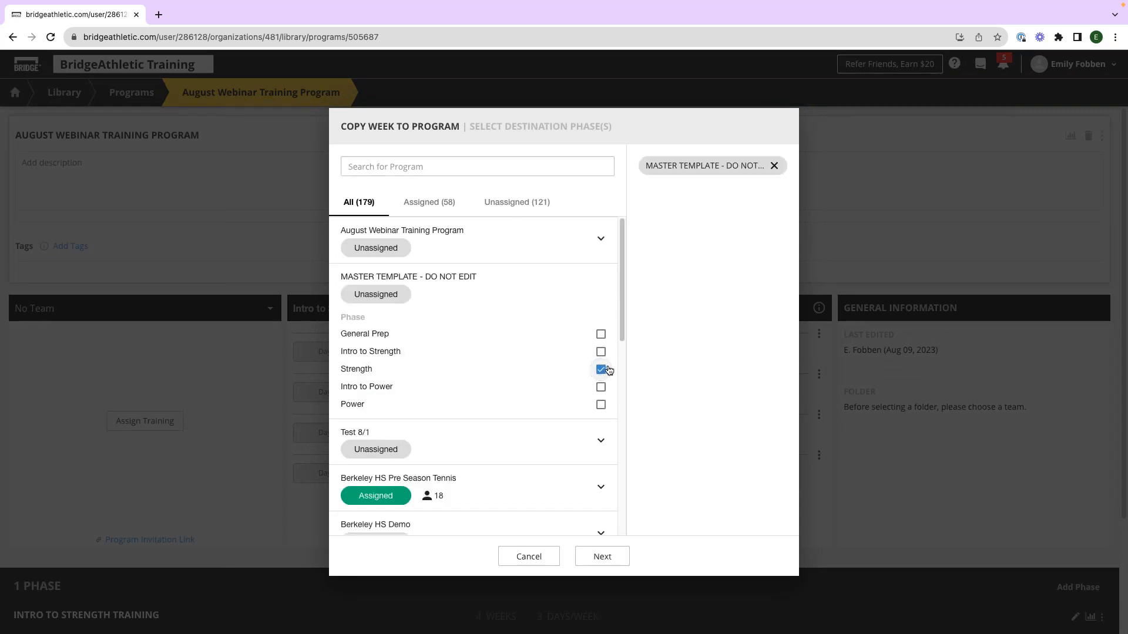
left_click(529, 556)
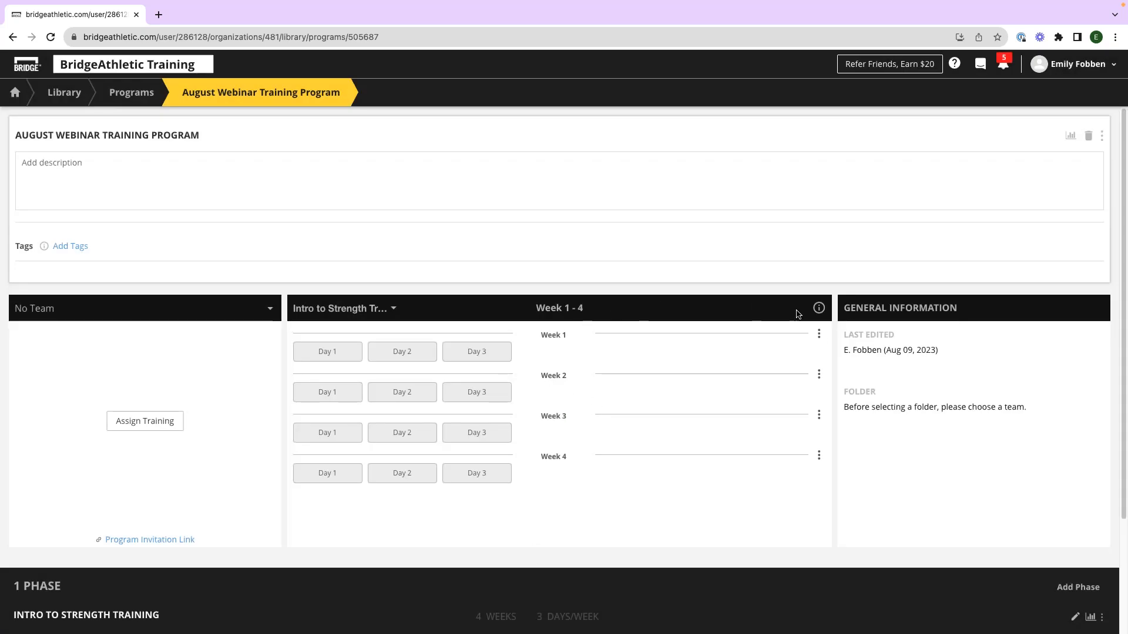
Step: Clone Week 1 of the Intro to Strength Training phase
left_click(819, 333)
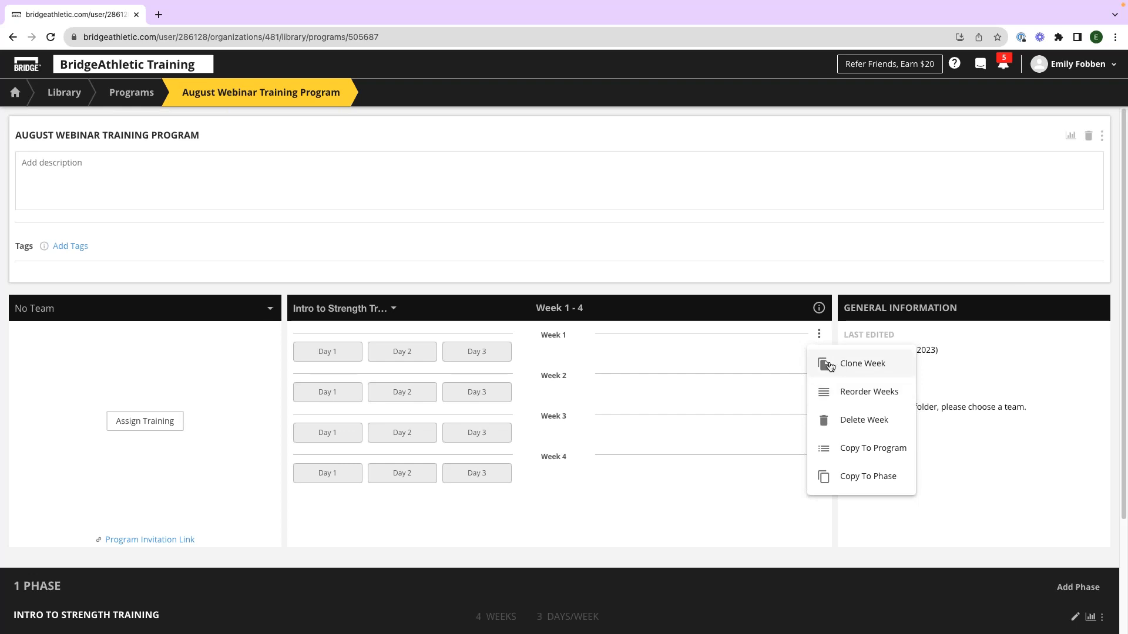
left_click(827, 365)
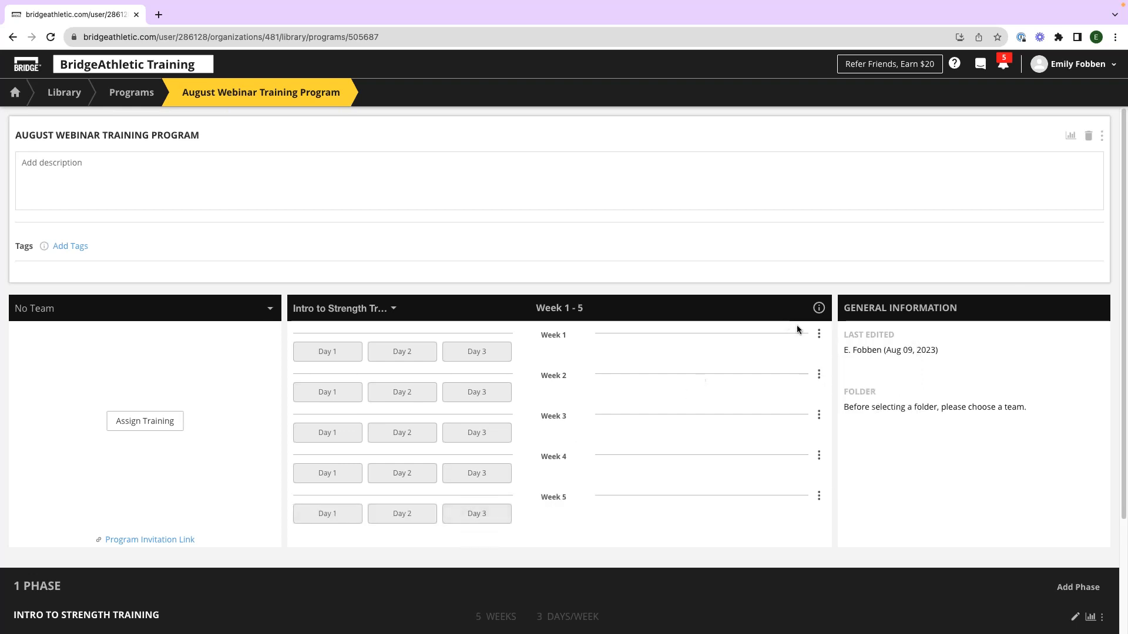
left_click(818, 335)
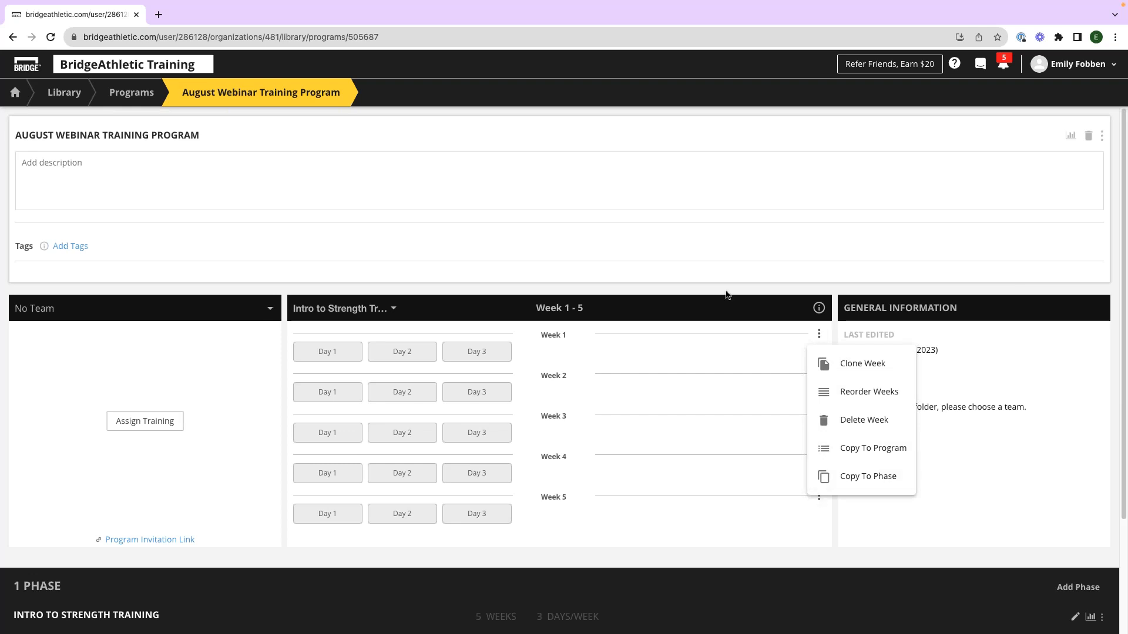
left_click(700, 245)
scroll(537, 302, "down", 1)
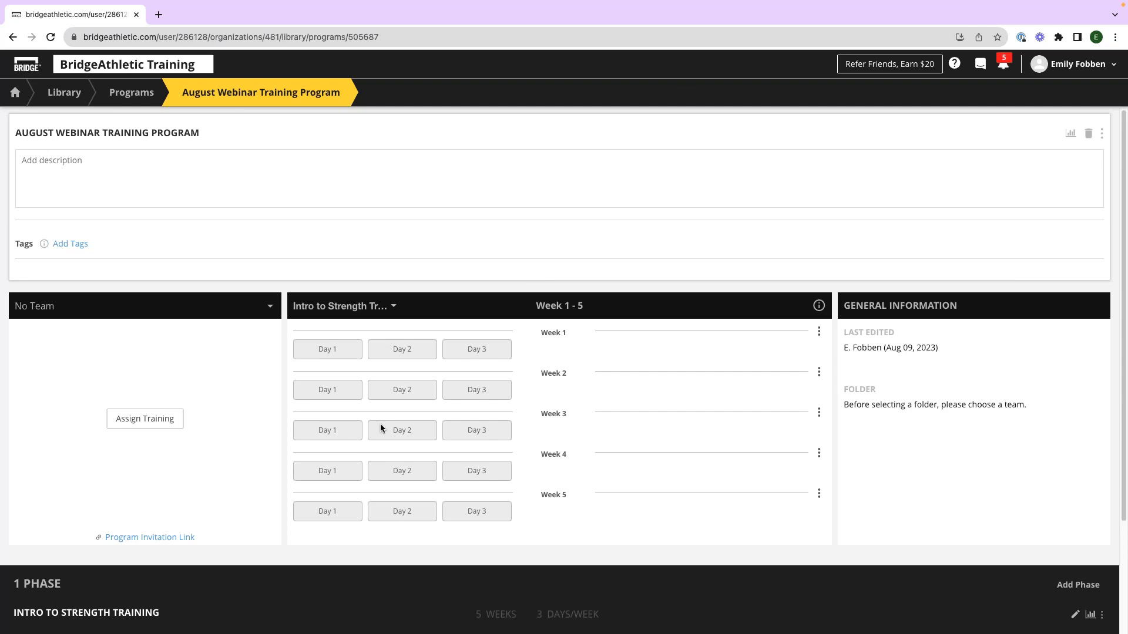
left_click(290, 171)
scroll(282, 189, "down", 2)
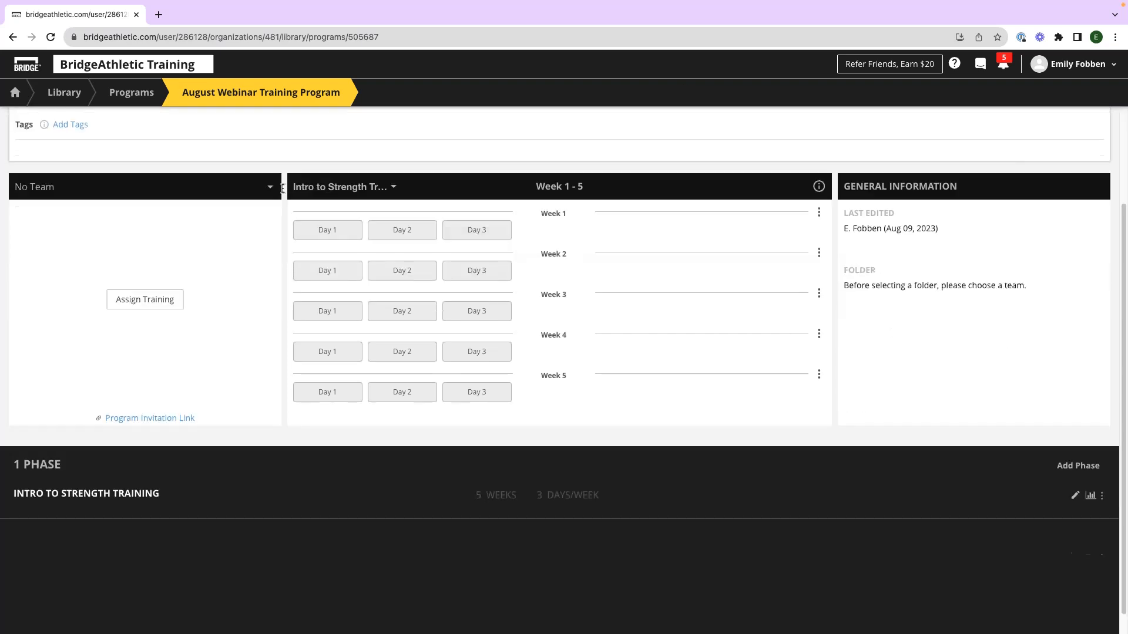
scroll(283, 191, "up", 2)
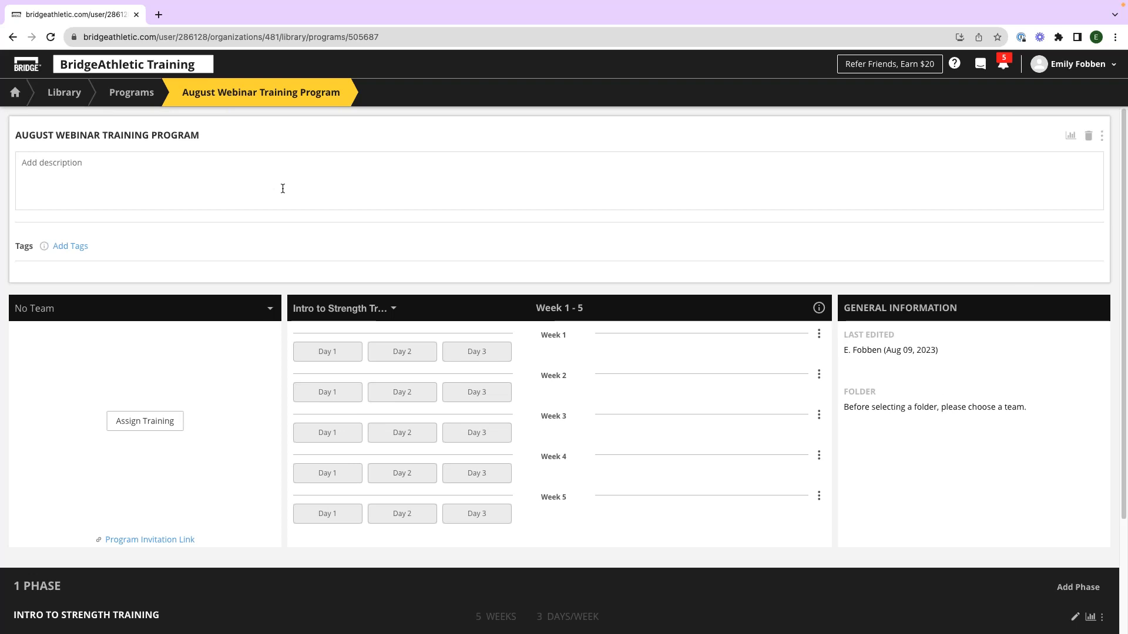
scroll(516, 199, "down", 2)
scroll(517, 201, "down", 1)
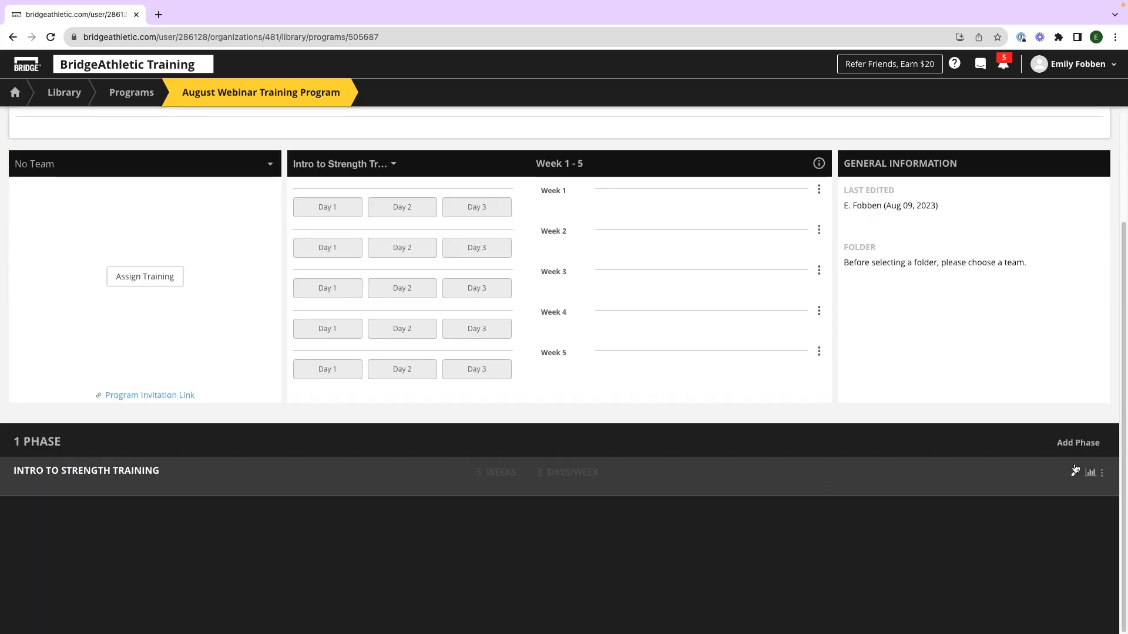
left_click(1075, 444)
left_click(1064, 474)
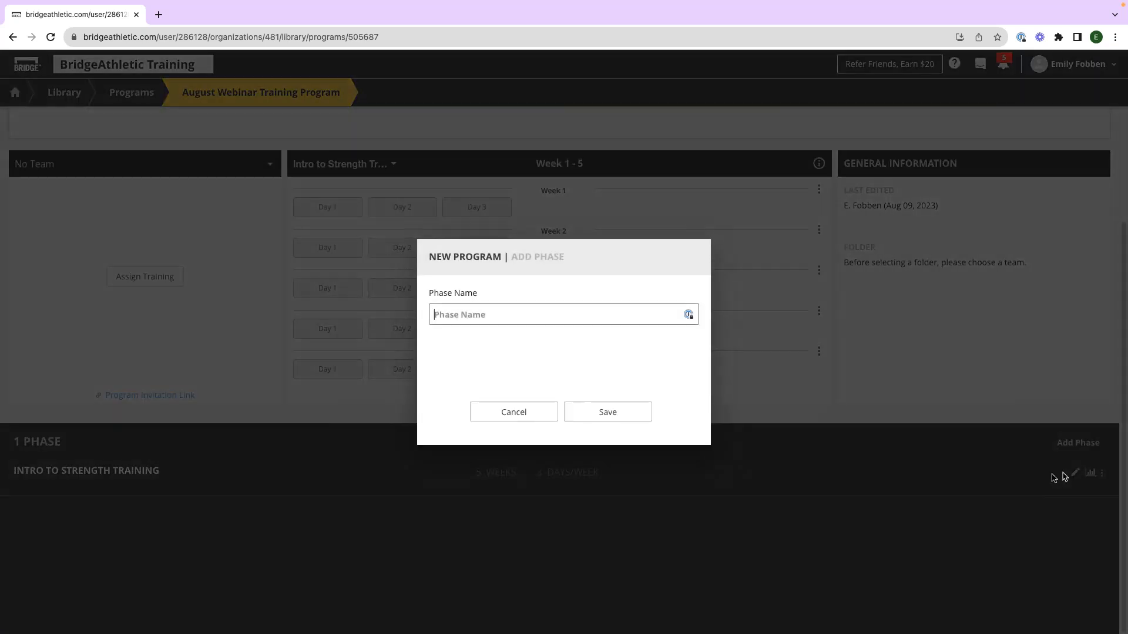
left_click(517, 412)
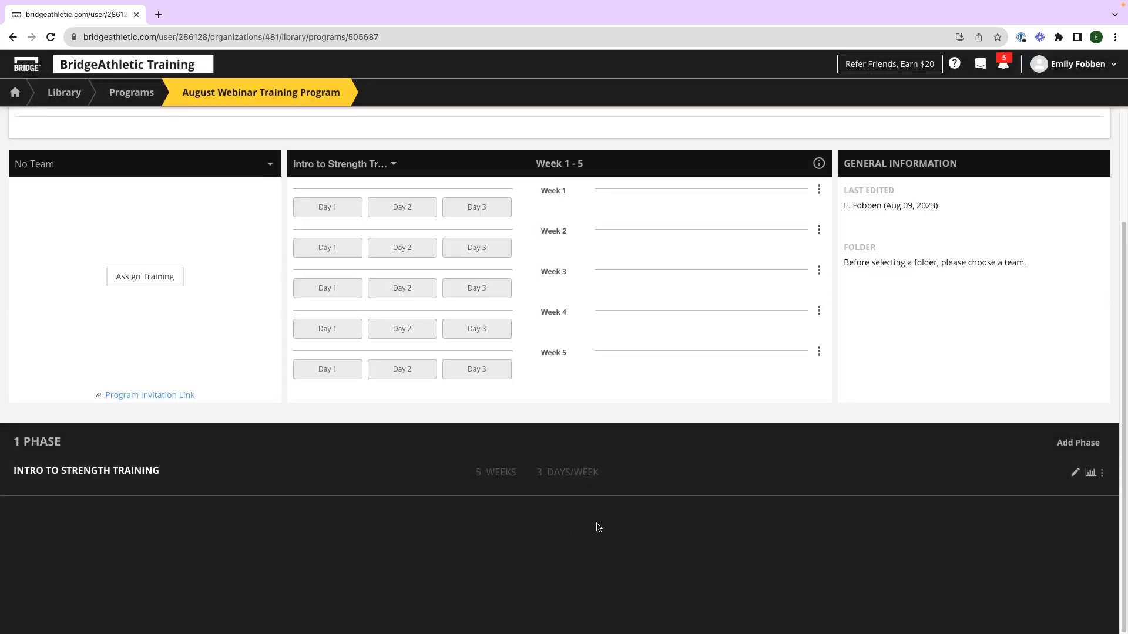
Step: Start assigning the training program and choose the HS Soccer Development team
scroll(709, 519, "up", 3)
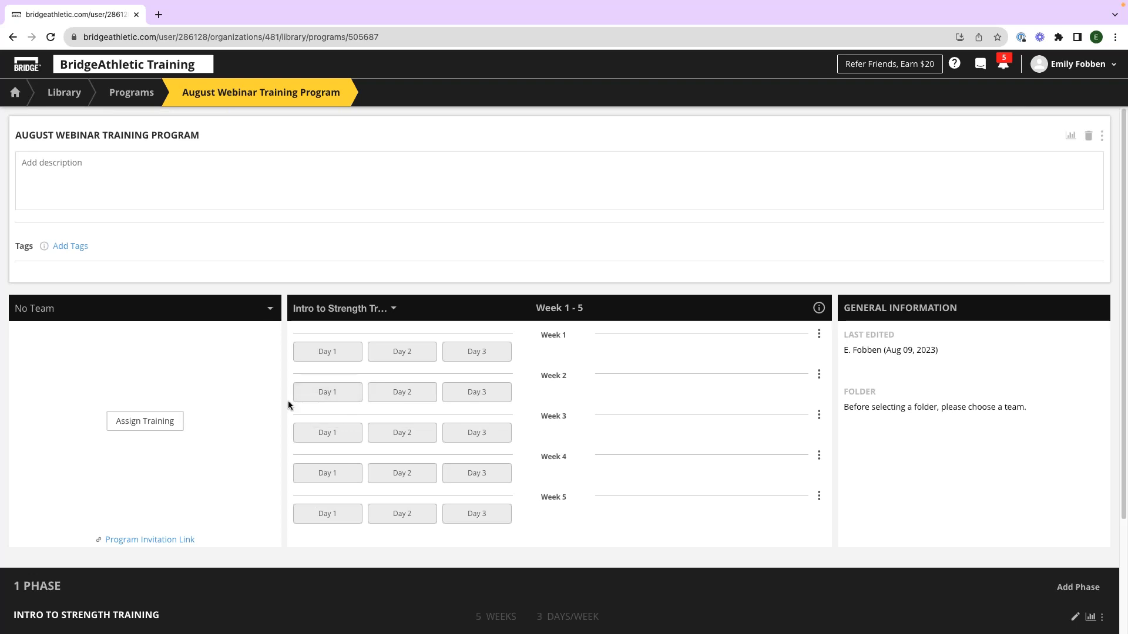
left_click(174, 425)
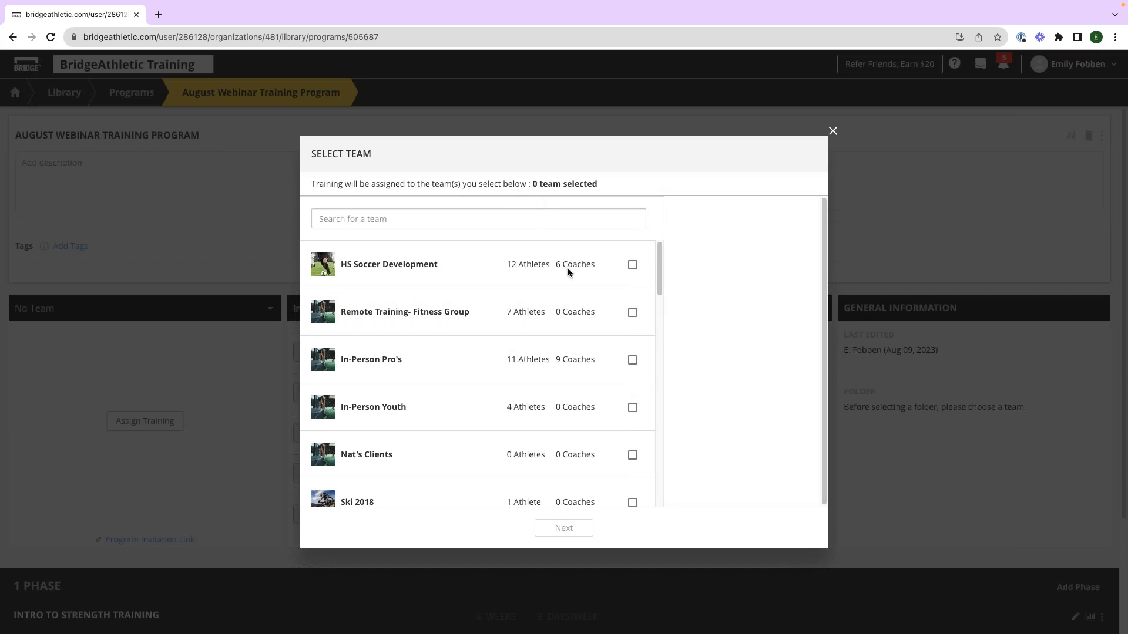
left_click(632, 265)
left_click(564, 528)
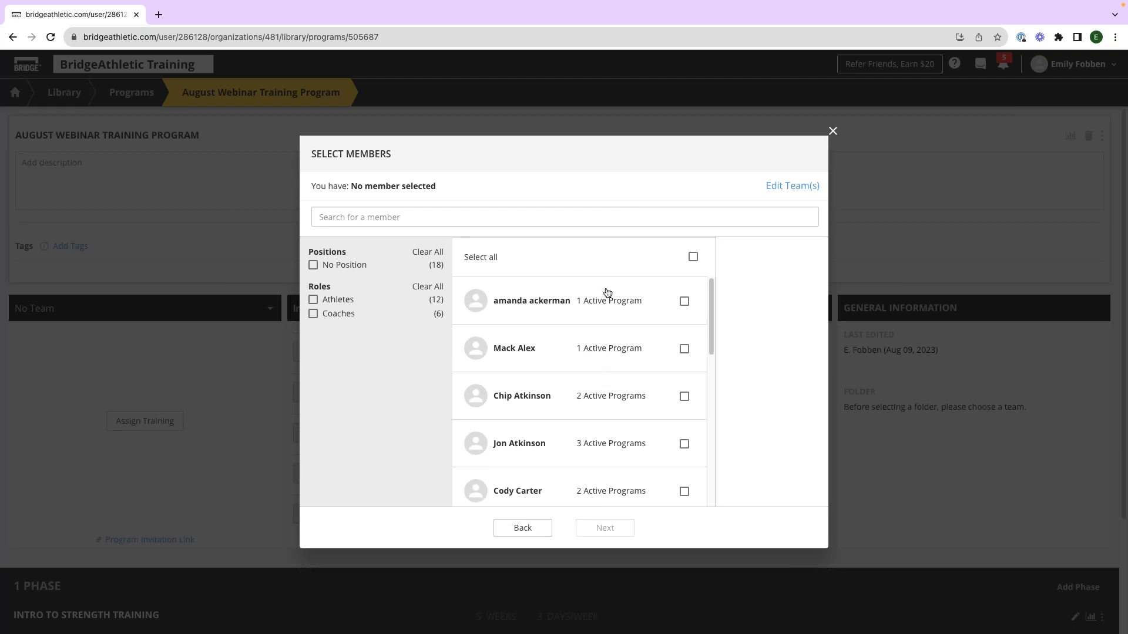
Step: Select three individual athletes from the team instead of all members and continue to the training schedule
left_click(602, 269)
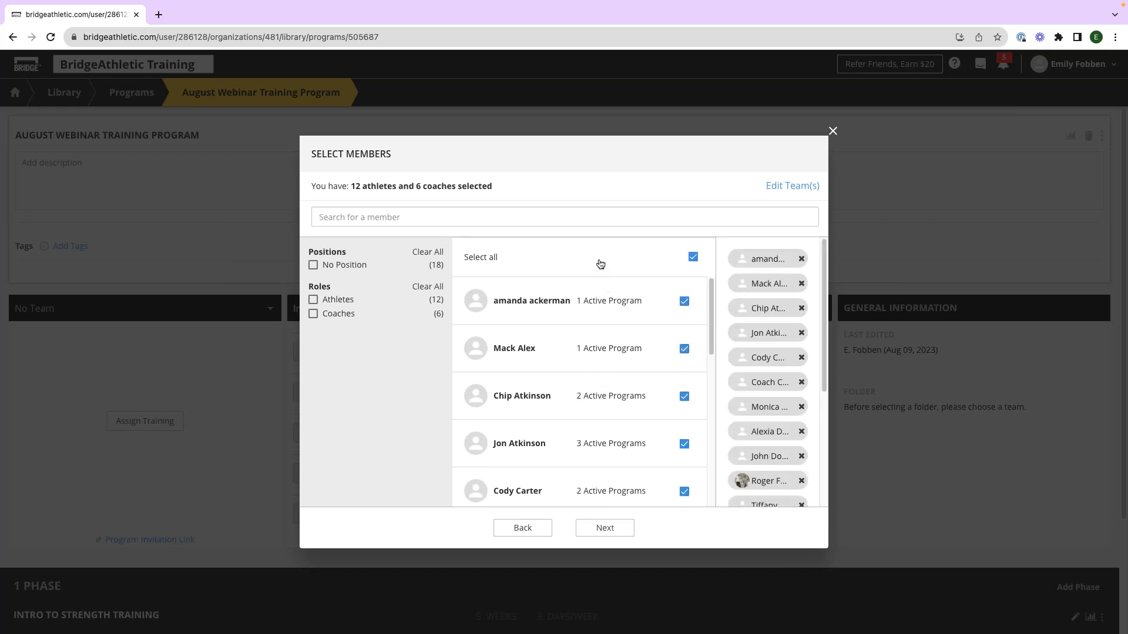
left_click(600, 265)
scroll(617, 305, "down", 5)
scroll(613, 344, "down", 5)
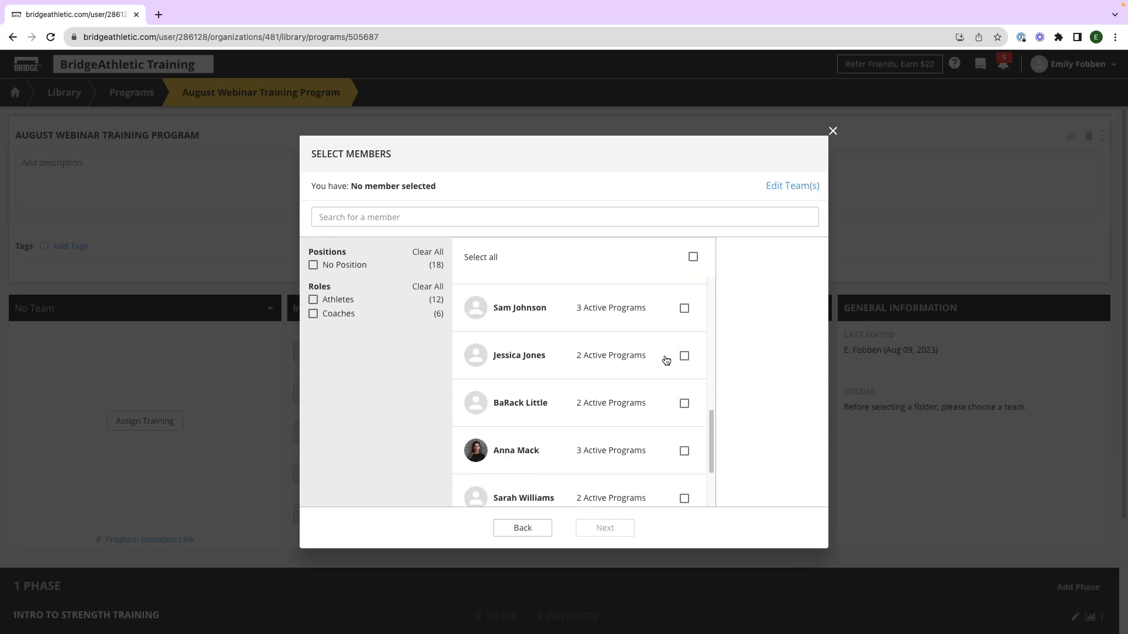
left_click(683, 356)
left_click(684, 450)
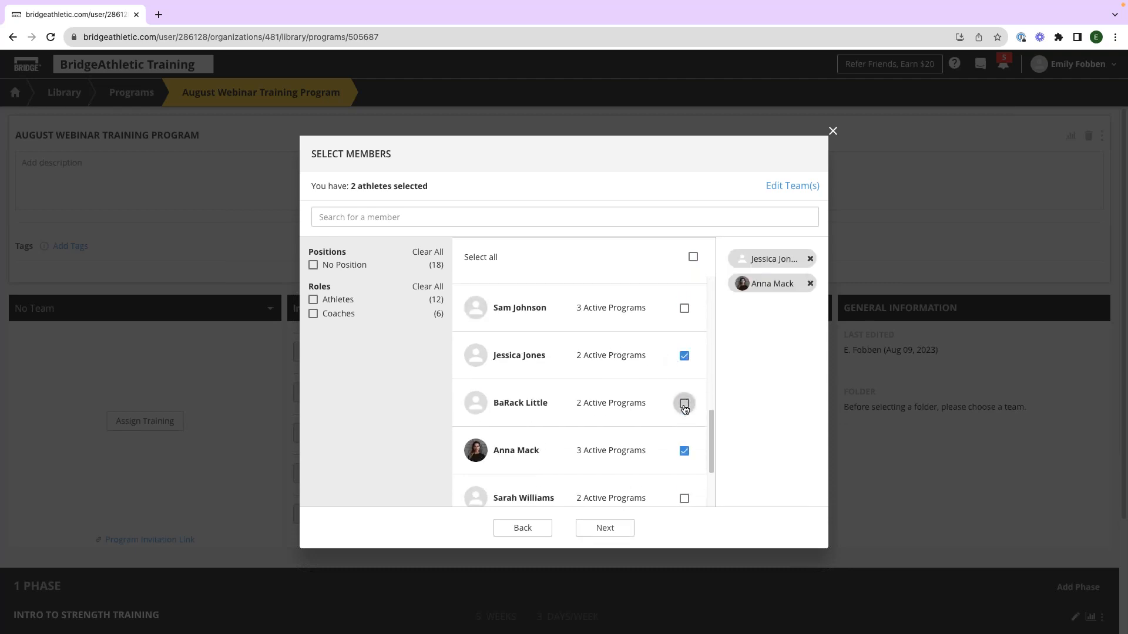
left_click(684, 404)
scroll(629, 390, "down", 2)
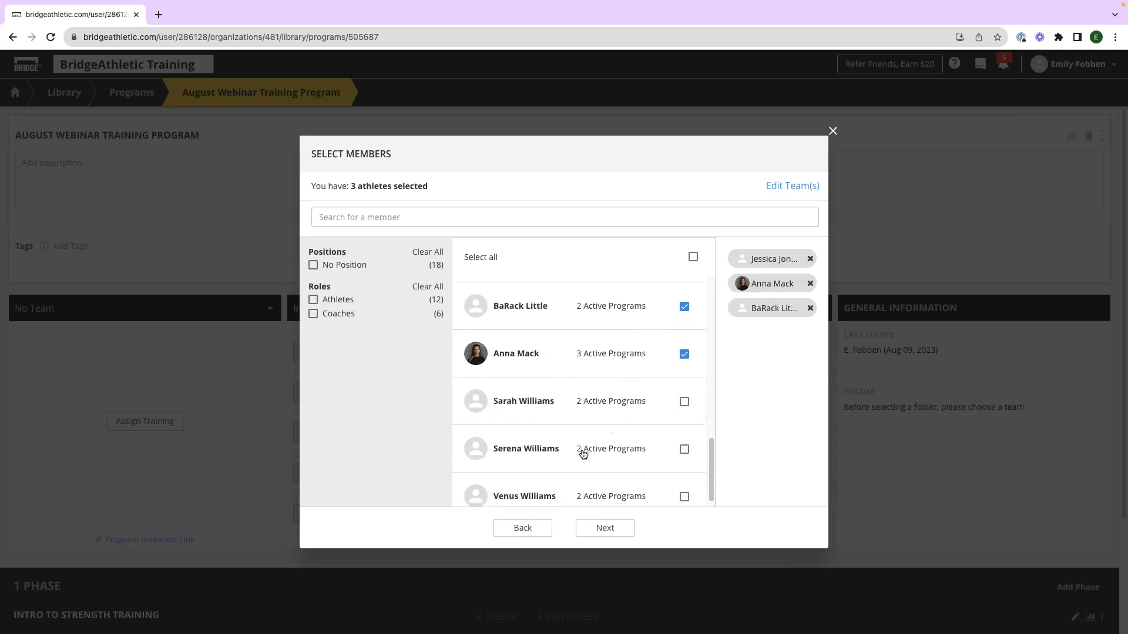
left_click(594, 531)
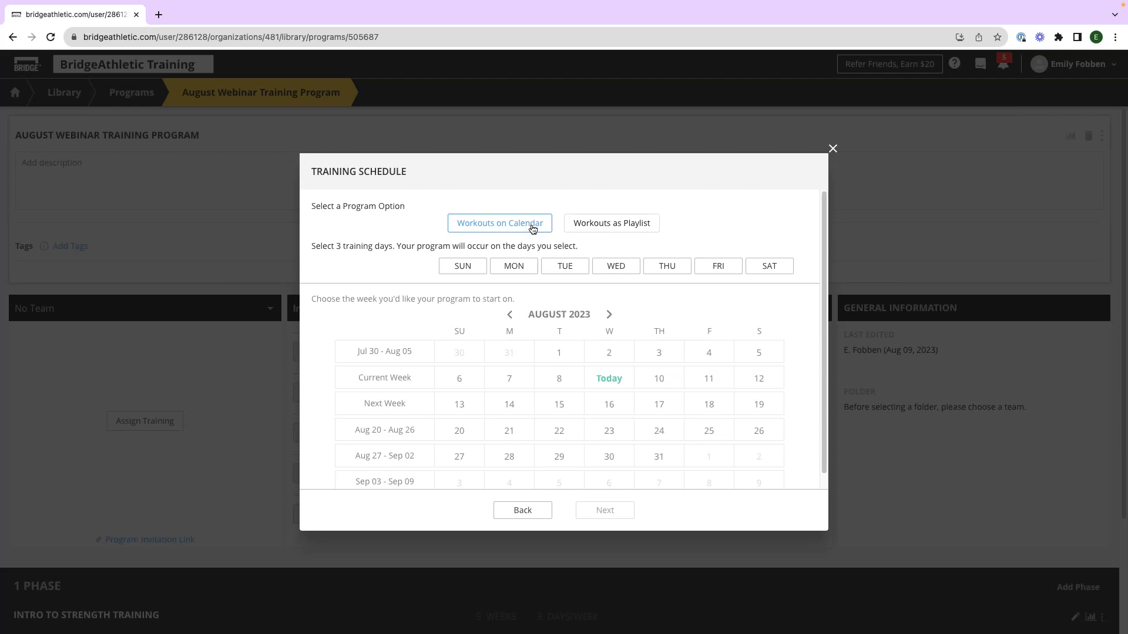
Step: Schedule the calendar workouts on Monday, Wednesday and Friday, starting in the week Aug 27 - Sep 02
left_click(524, 266)
left_click(624, 266)
left_click(713, 267)
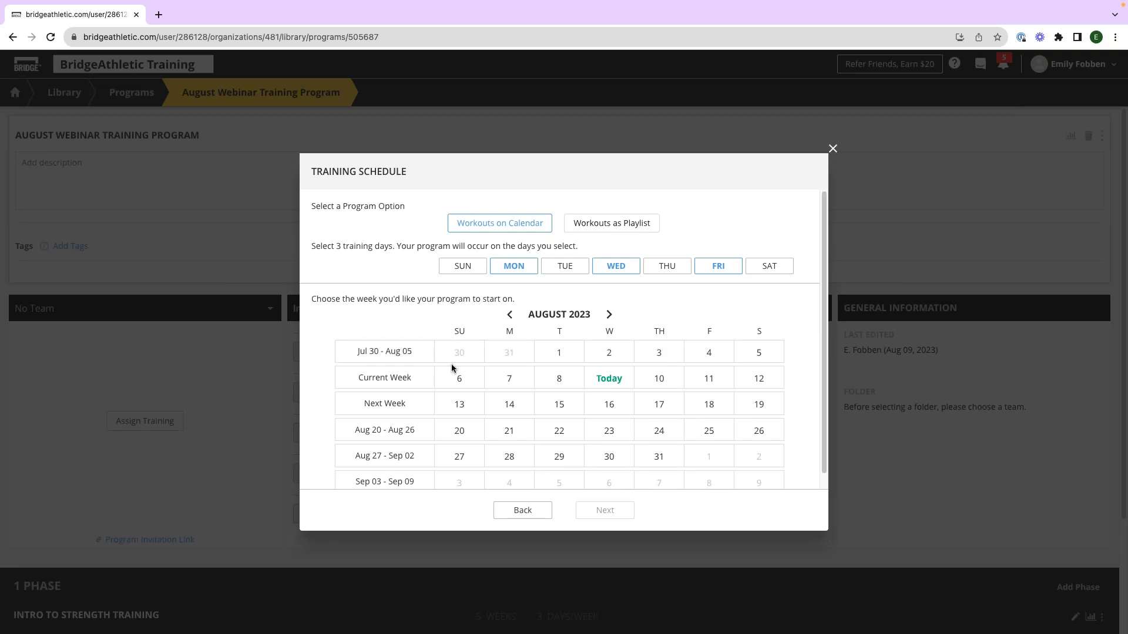
scroll(452, 365, "down", 1)
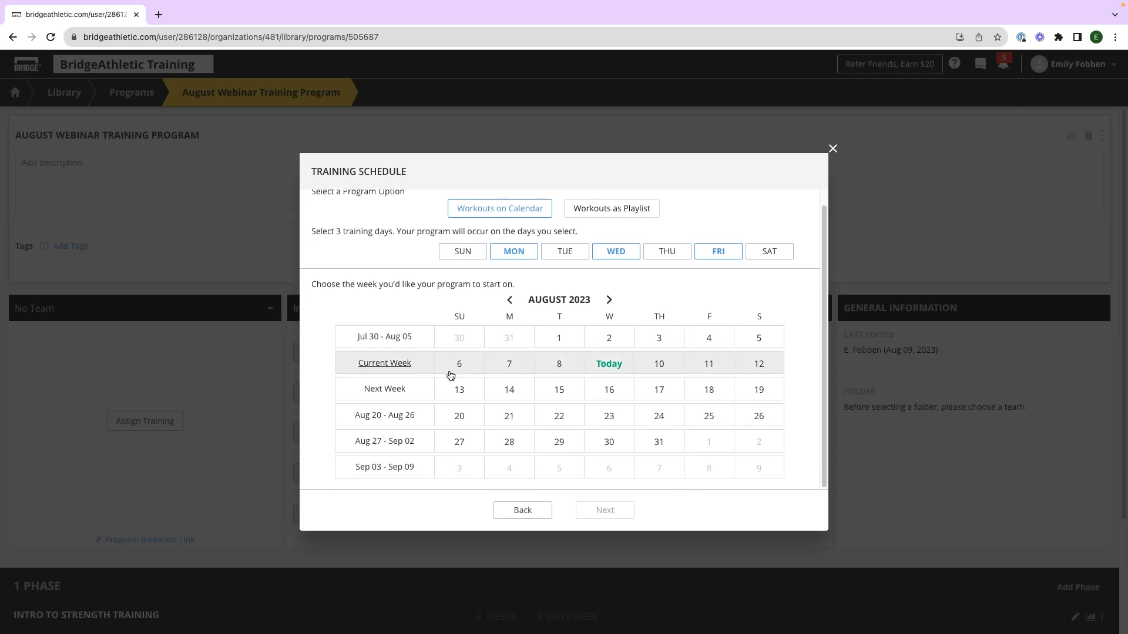
left_click(510, 442)
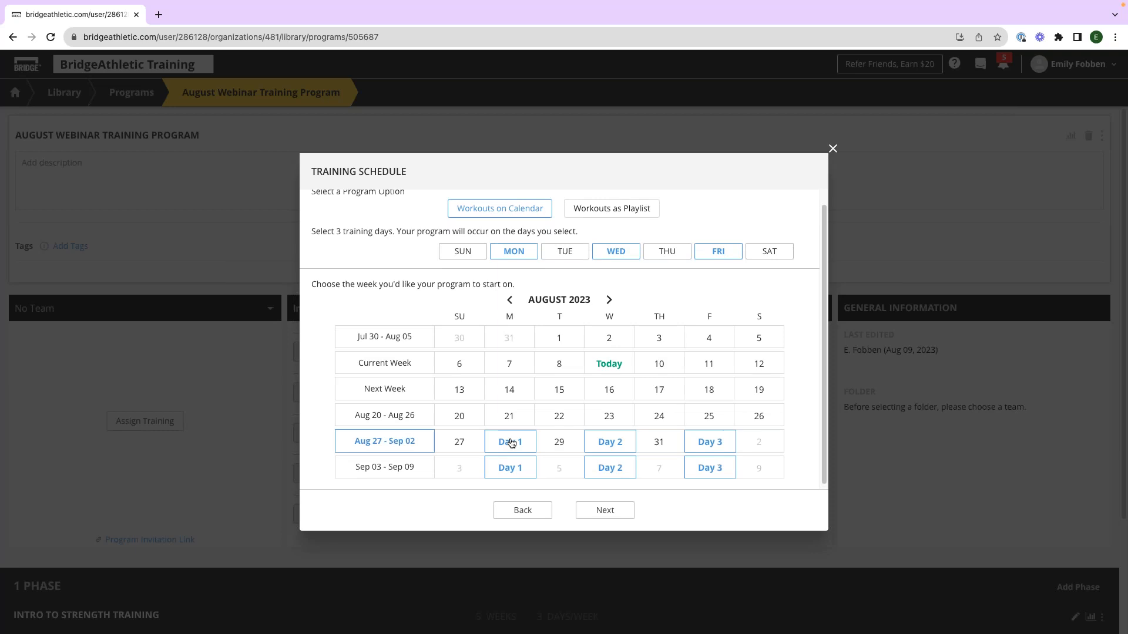
scroll(516, 392, "down", 1)
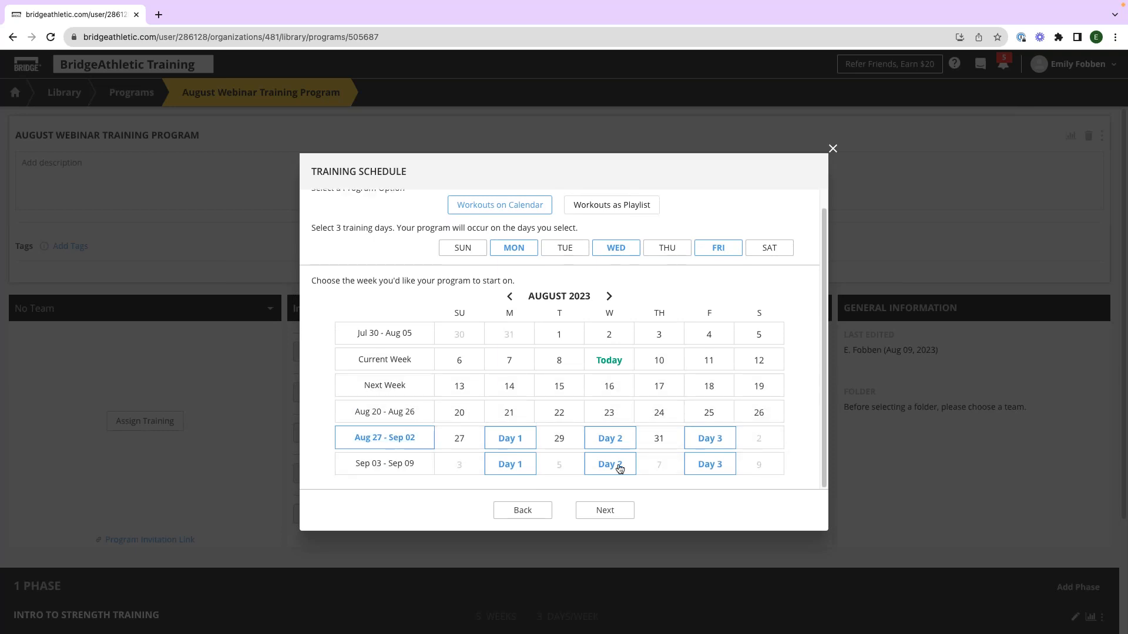
left_click(599, 516)
left_click(645, 576)
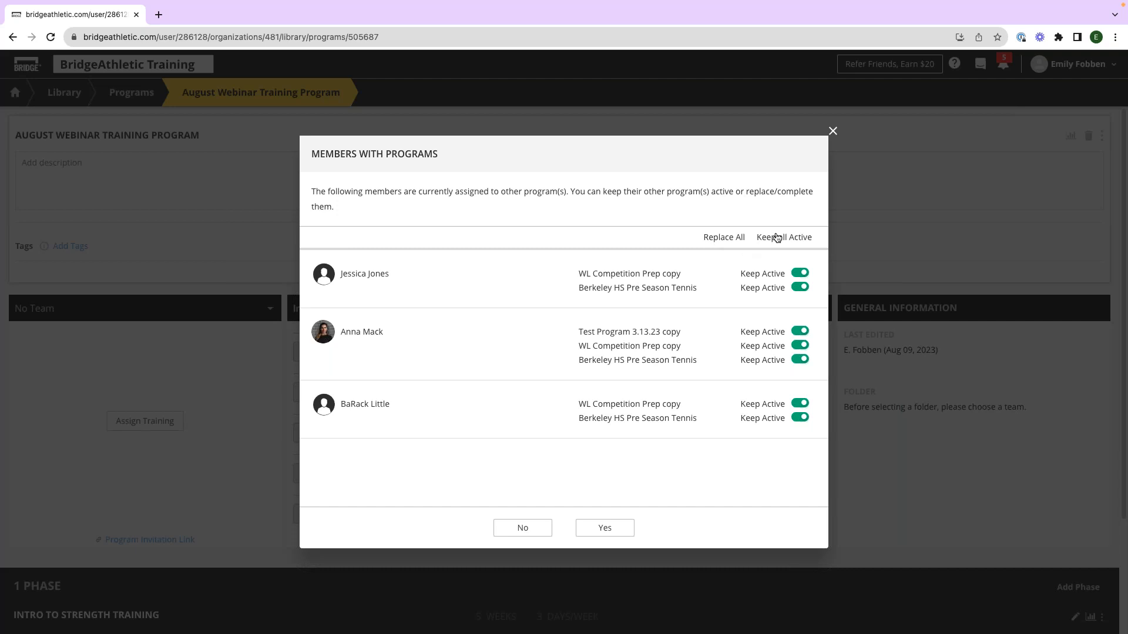
Step: Keep the athletes' other programs active and assign the training now without email notifications
left_click(604, 527)
left_click(316, 229)
left_click(318, 208)
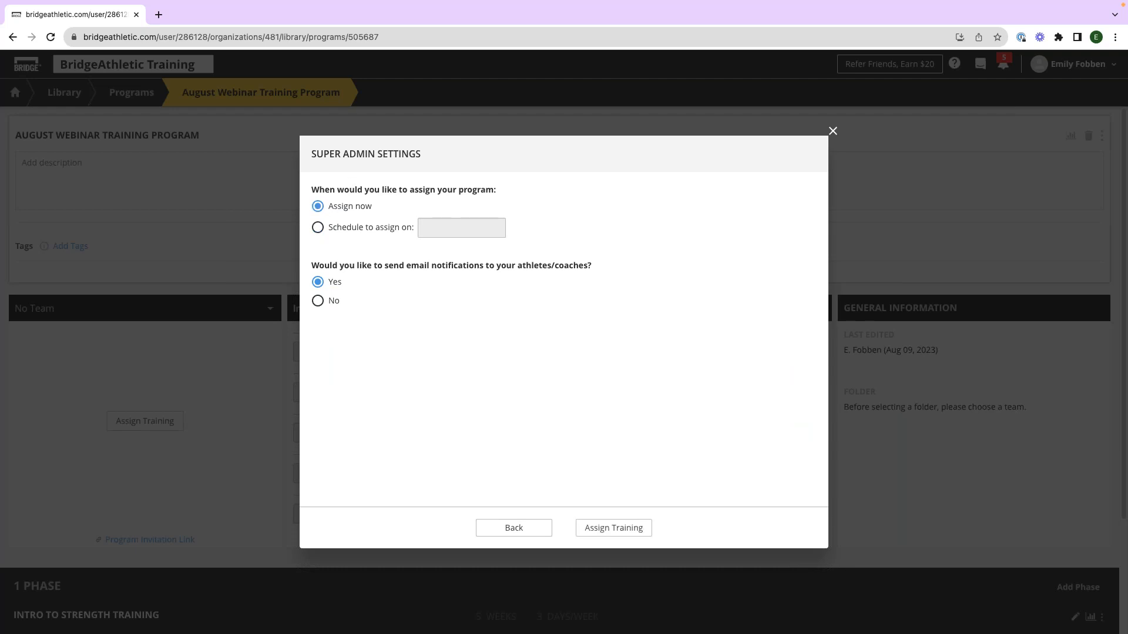
left_click(317, 302)
left_click(629, 527)
left_click(581, 417)
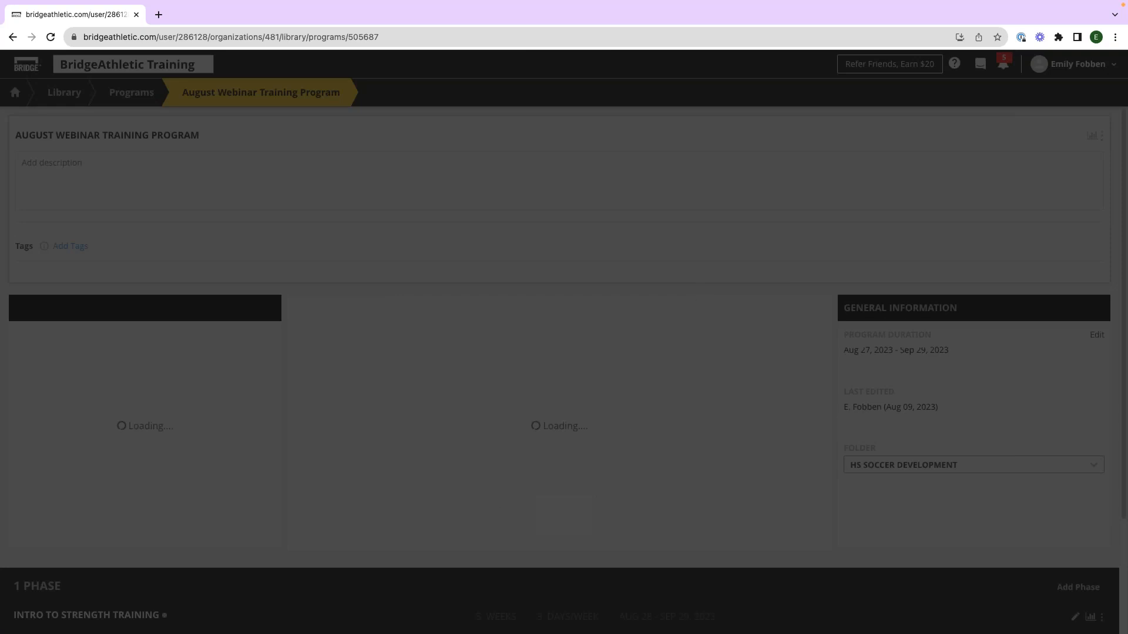
Step: Review the assigned athletes and the calendar workouts on the program overview
scroll(583, 439, "down", 3)
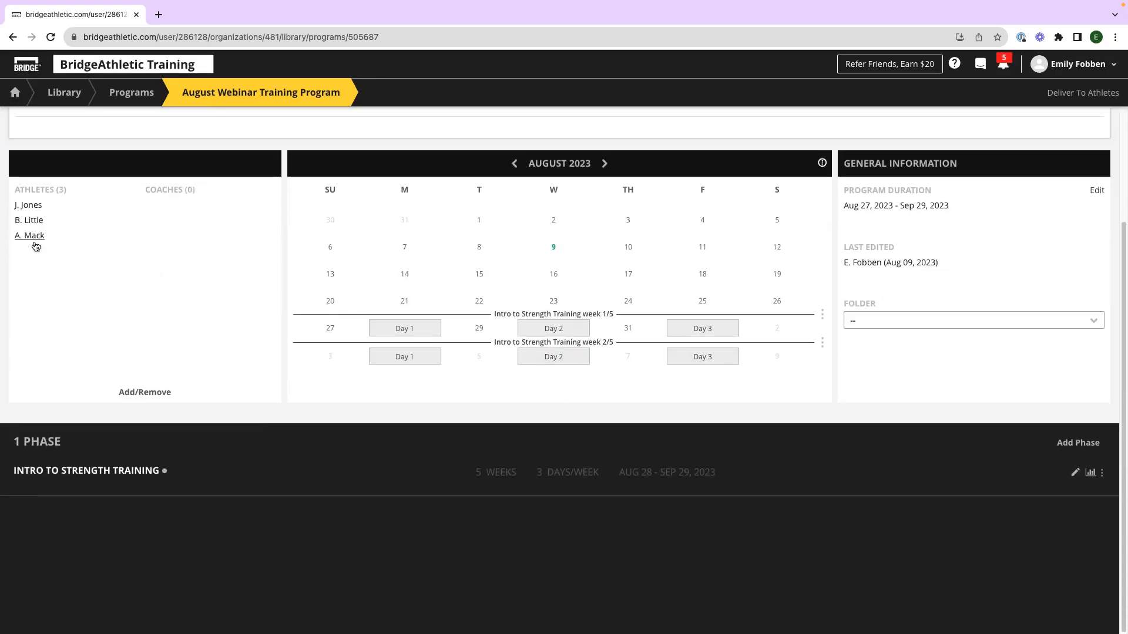
scroll(455, 320, "up", 3)
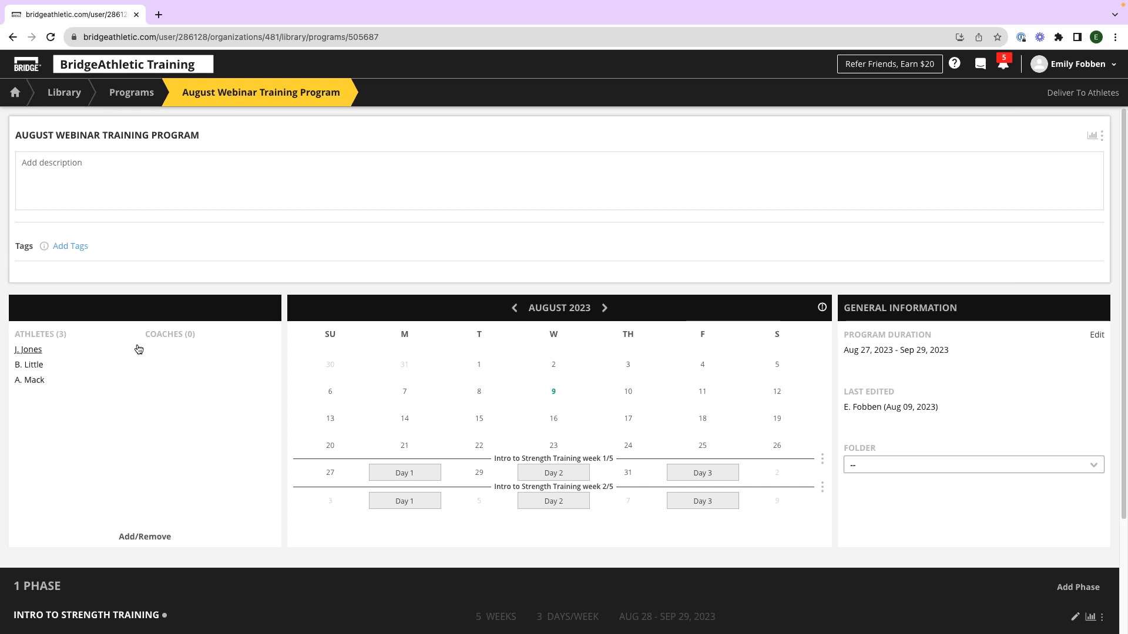
scroll(160, 341, "down", 3)
scroll(162, 340, "up", 3)
left_click(144, 537)
left_click(632, 264)
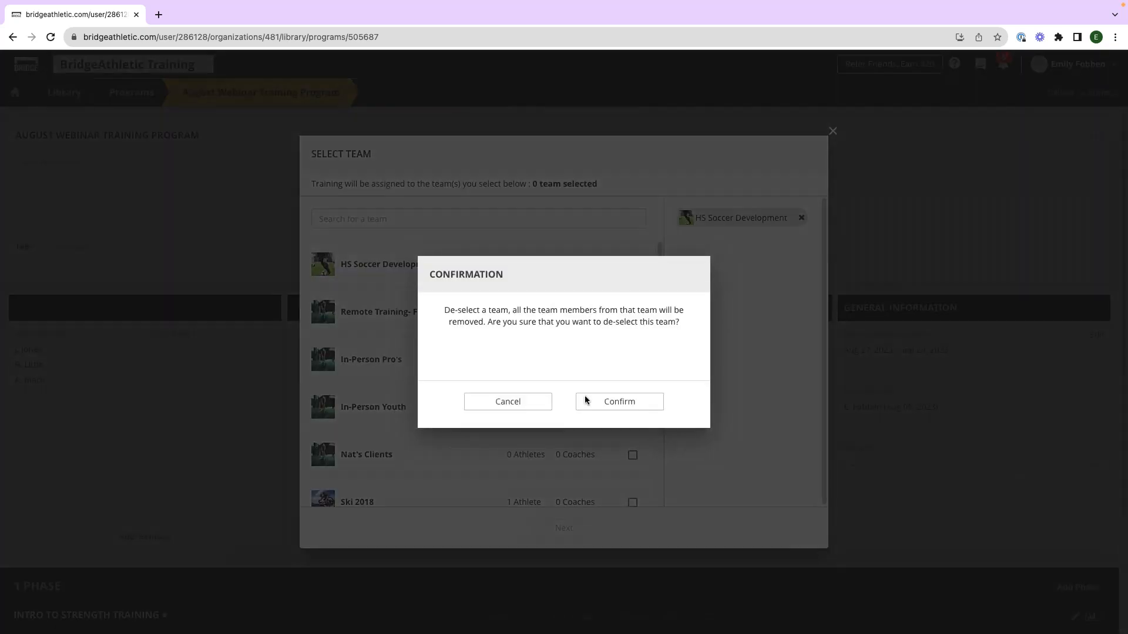
left_click(619, 402)
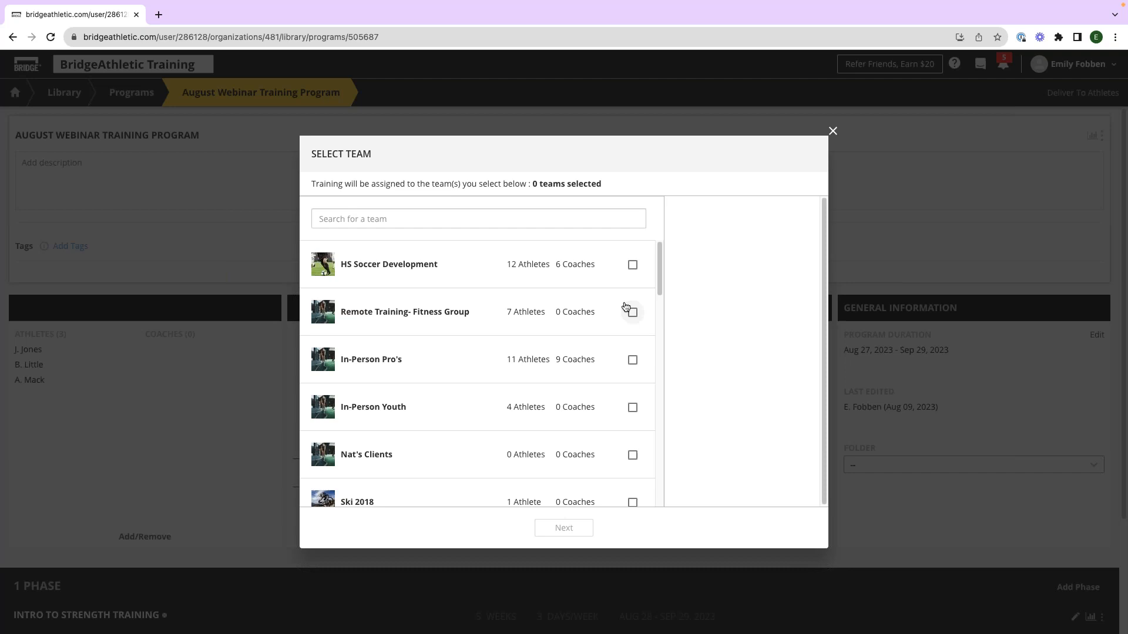
left_click(611, 265)
left_click(554, 529)
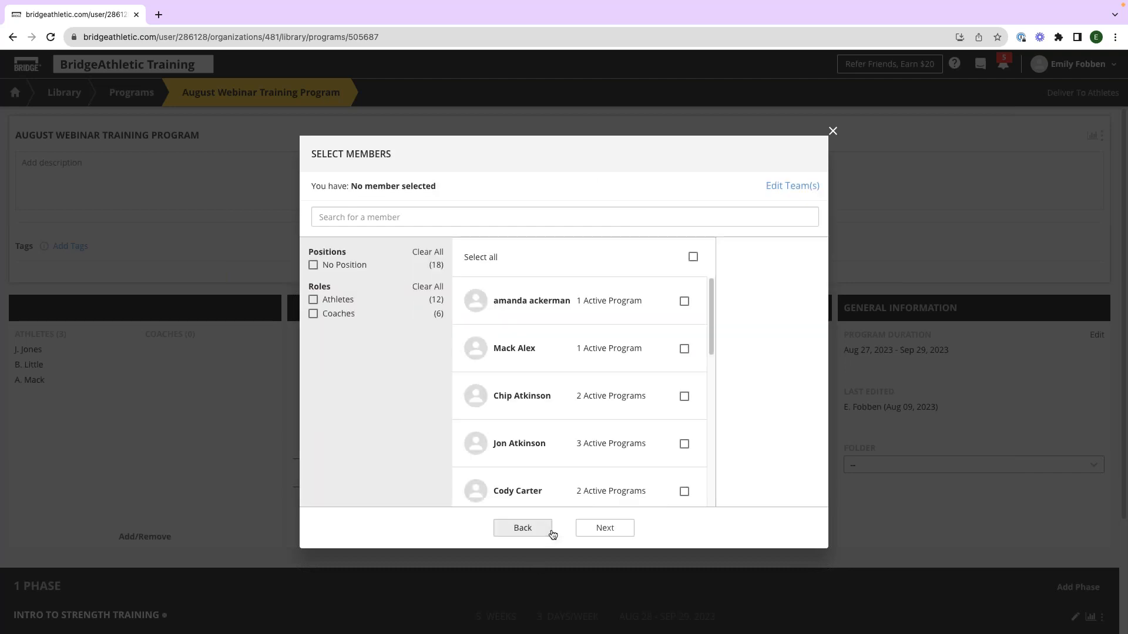
scroll(577, 380, "down", 1)
scroll(576, 379, "down", 8)
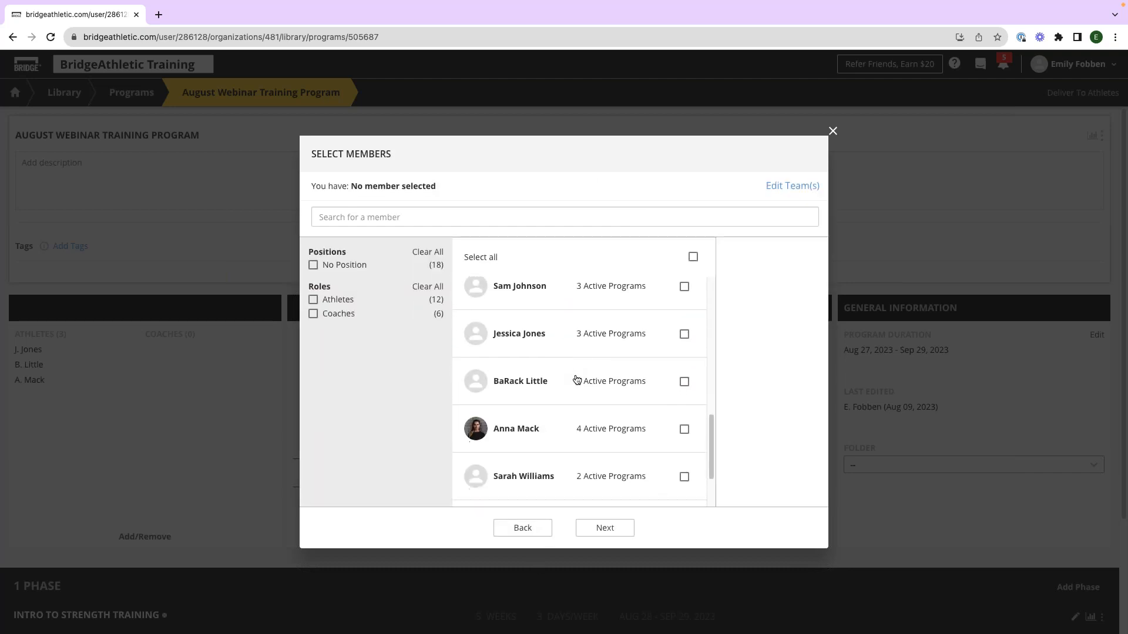
left_click(577, 351)
left_click(582, 381)
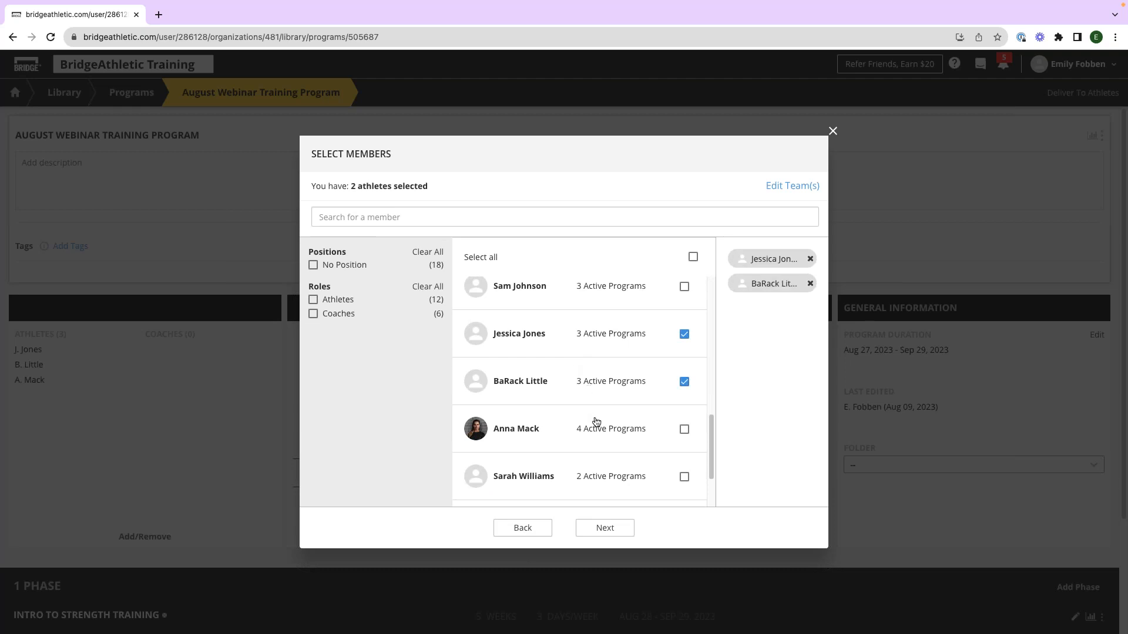
left_click(591, 420)
left_click(610, 528)
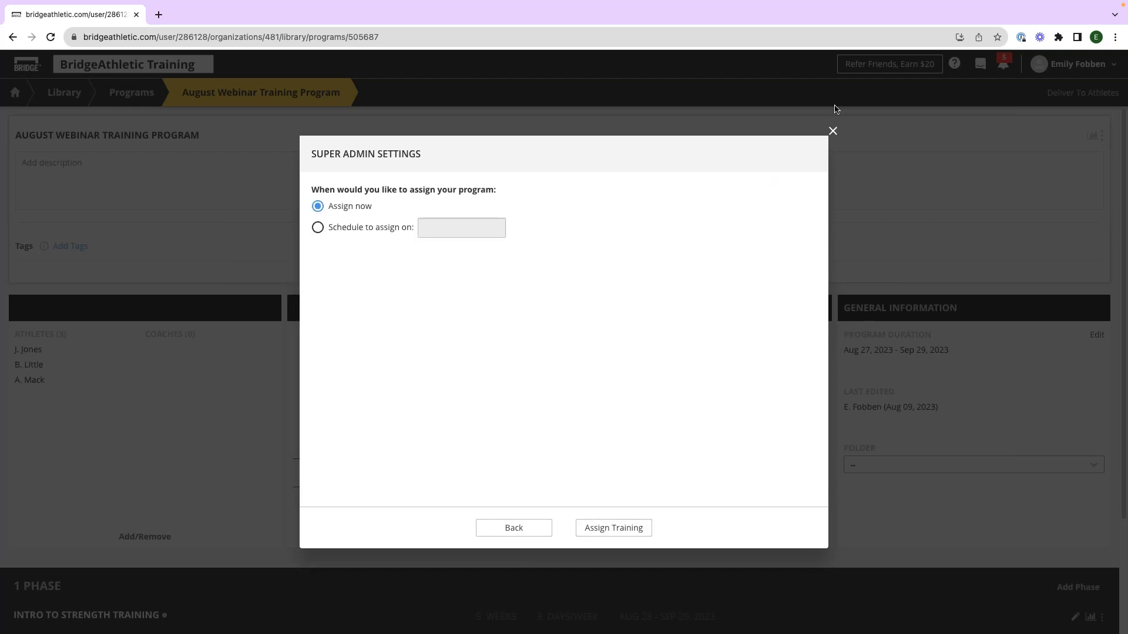
left_click(832, 131)
left_click(516, 342)
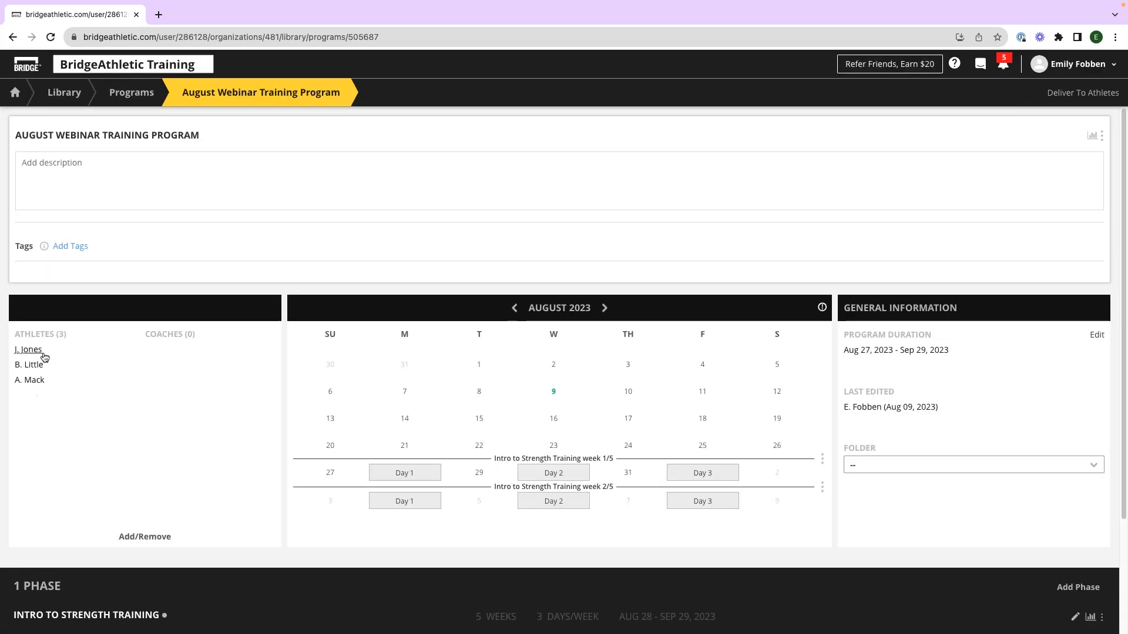
left_click(140, 537)
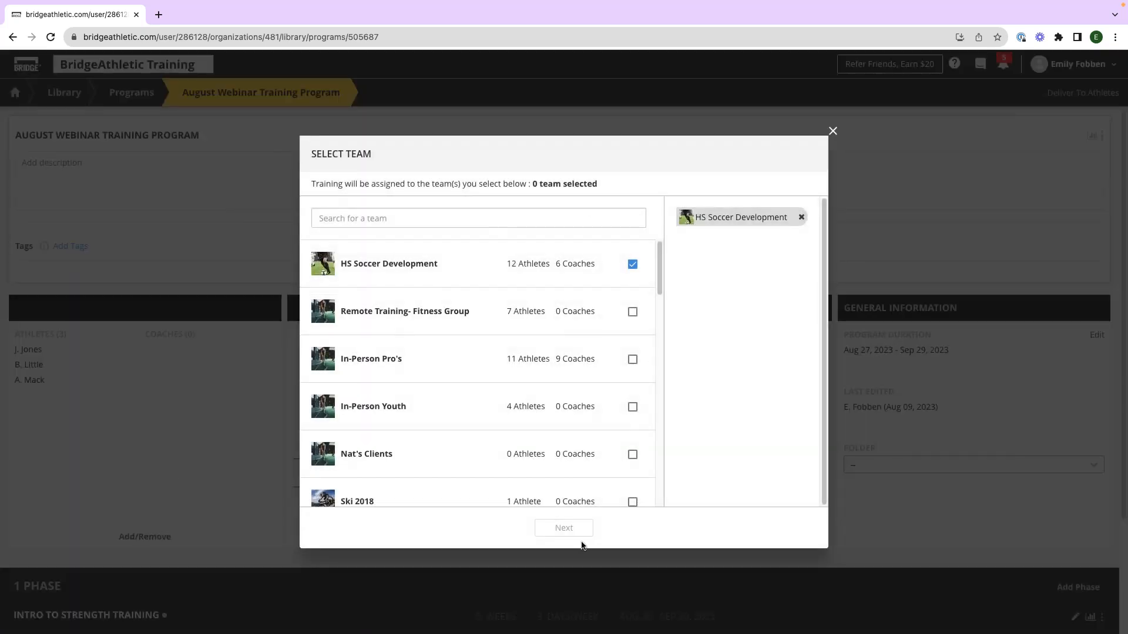
left_click(552, 252)
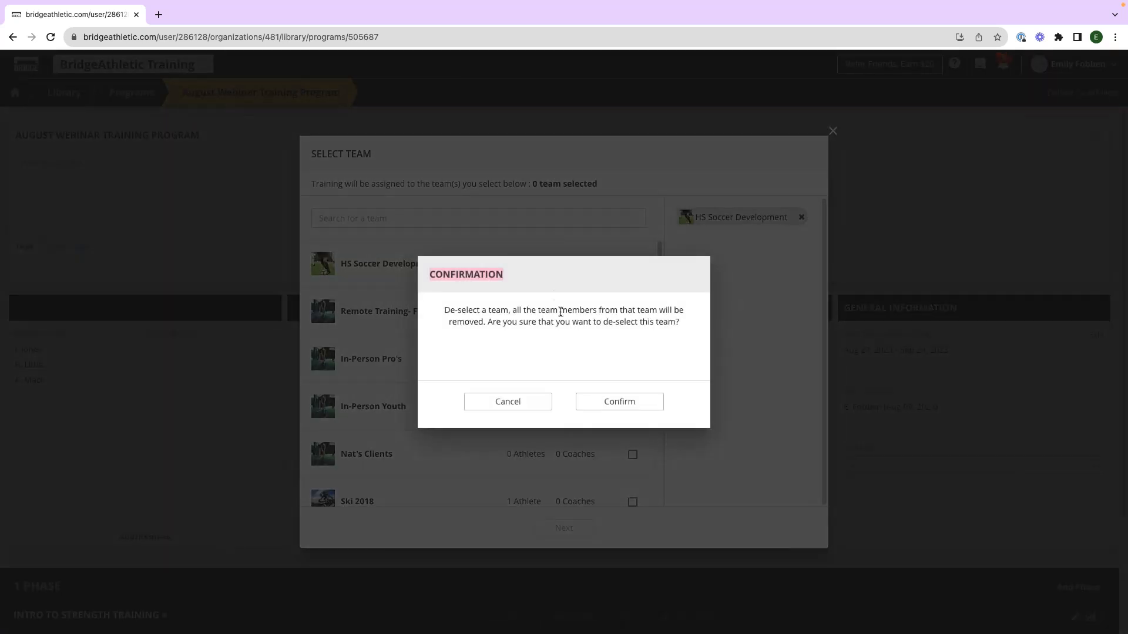
left_click(615, 405)
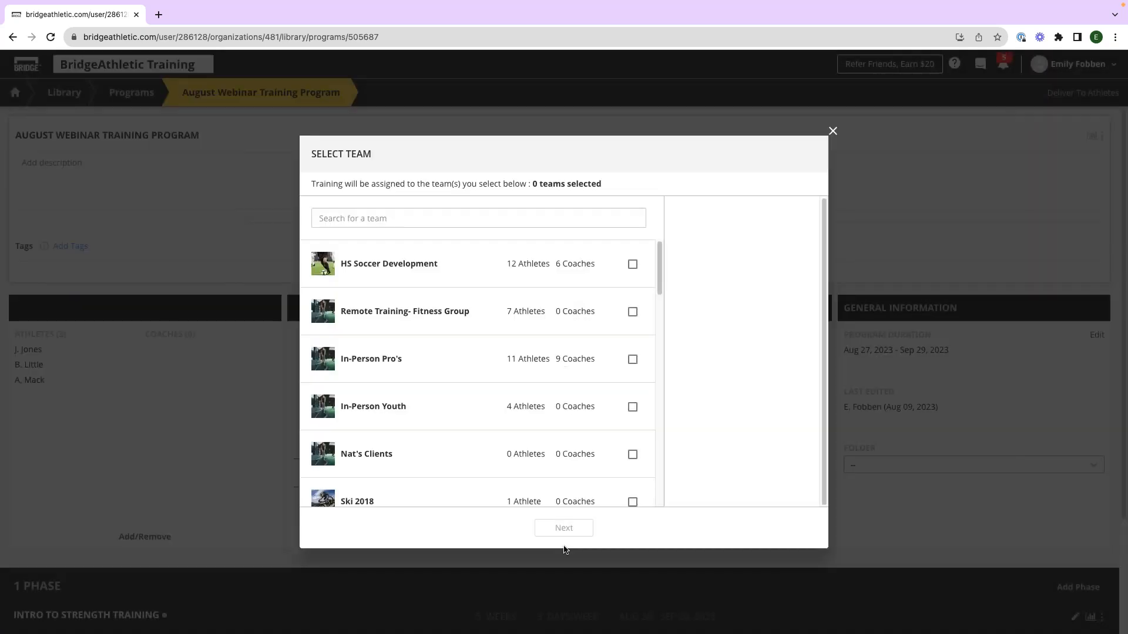
scroll(596, 329, "down", 8)
scroll(599, 317, "up", 8)
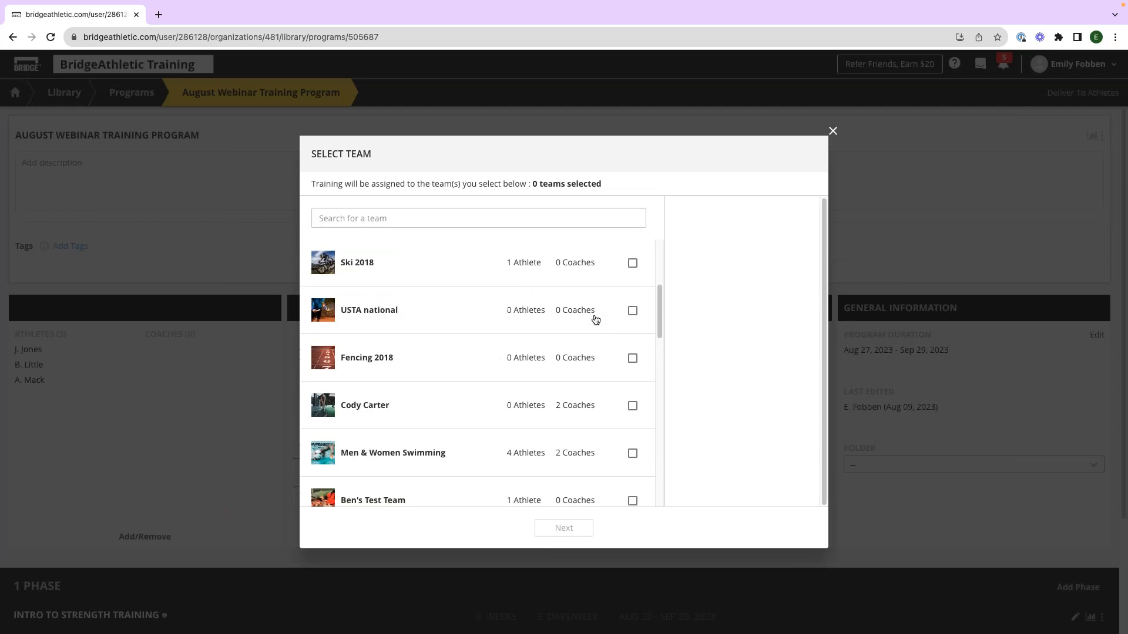
left_click(608, 264)
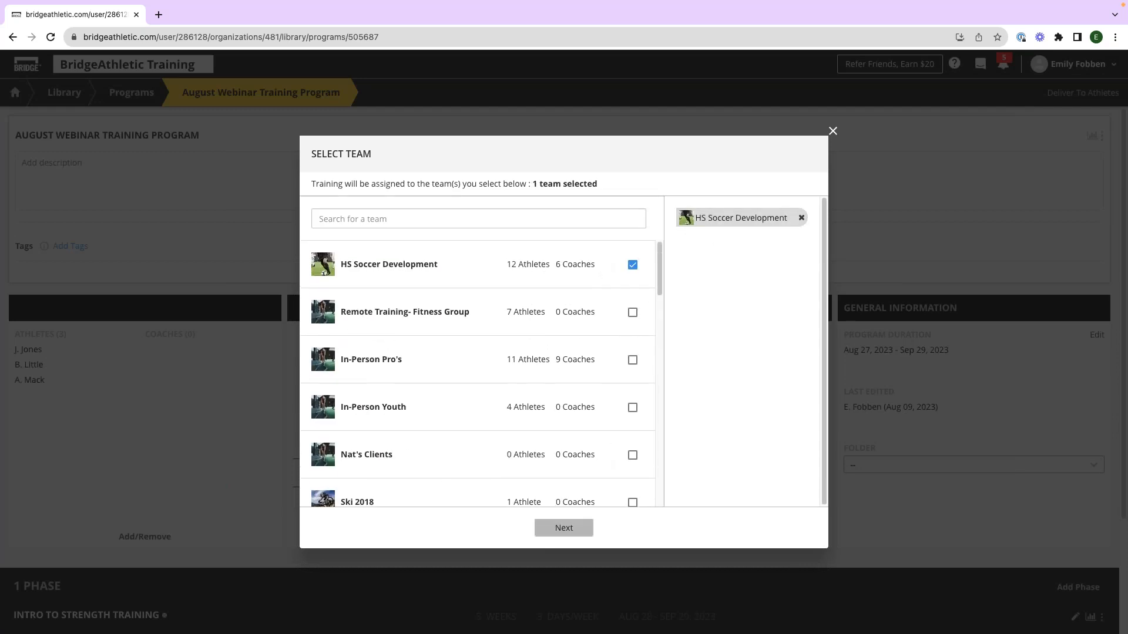
left_click(563, 527)
scroll(614, 364, "down", 10)
scroll(612, 363, "up", 10)
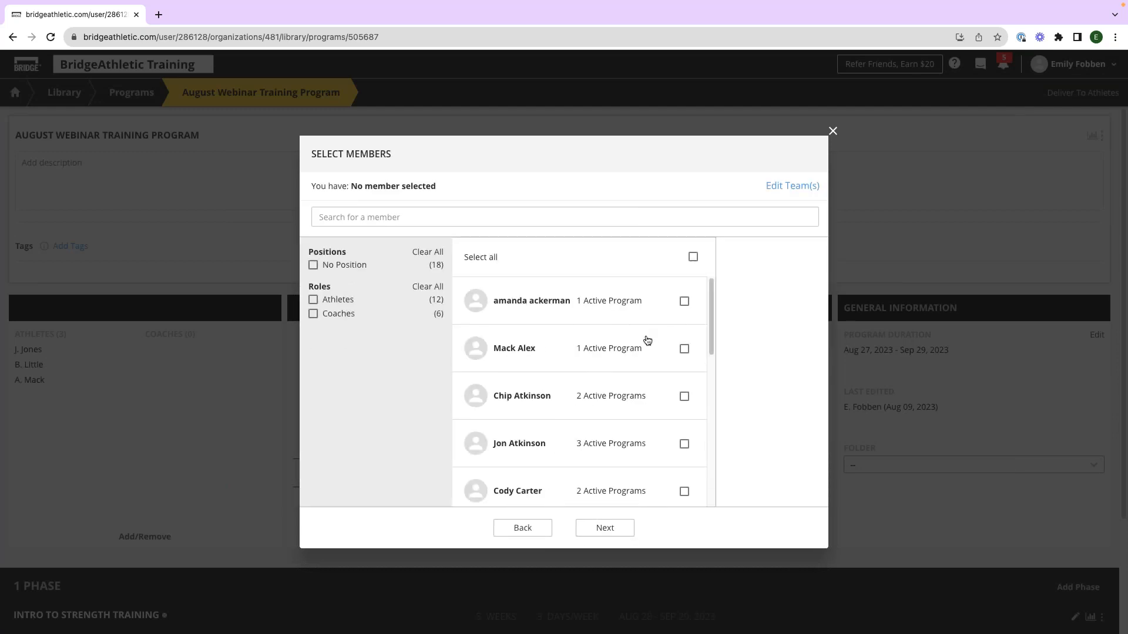
left_click(832, 130)
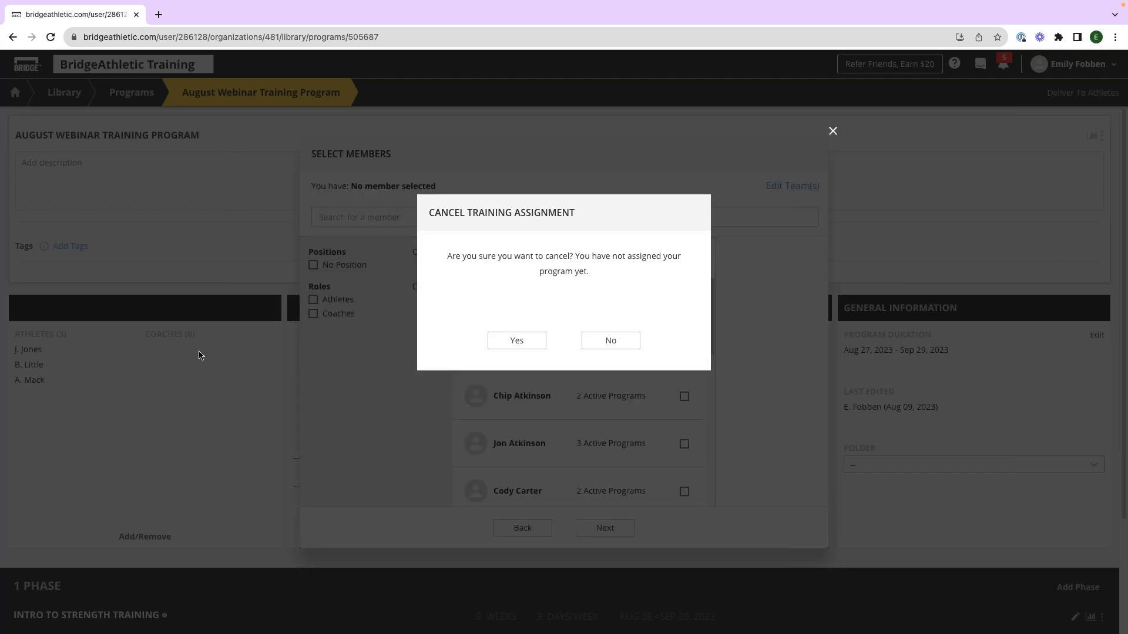
left_click(517, 340)
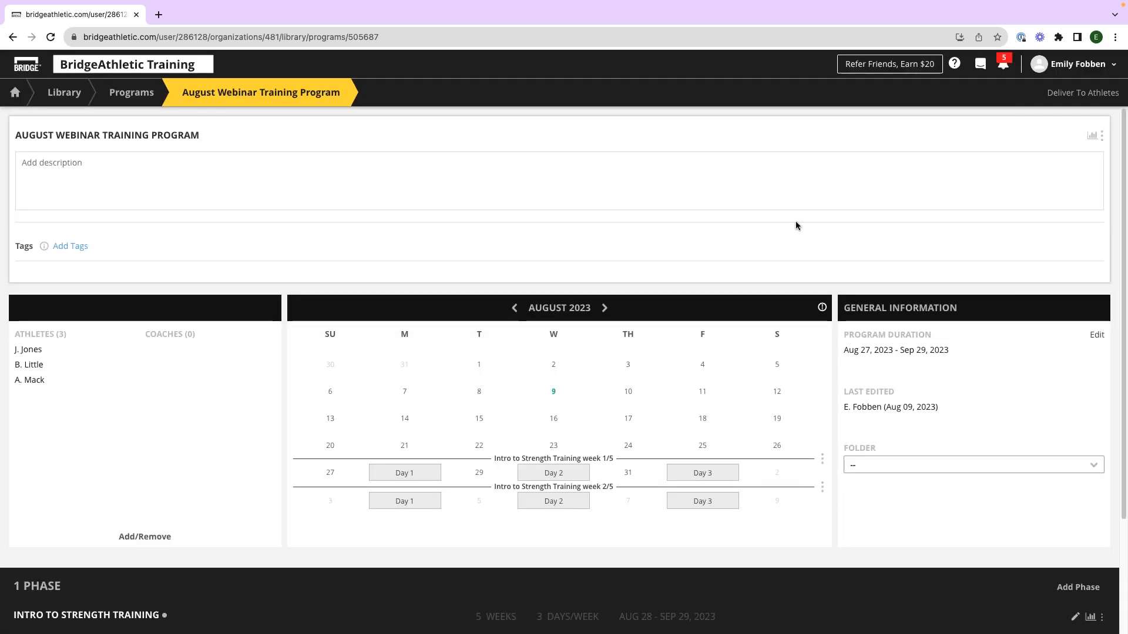
Step: Duplicate the August Webinar Training Program and start assigning the copy to the HS Soccer Development team
left_click(1101, 136)
left_click(1066, 203)
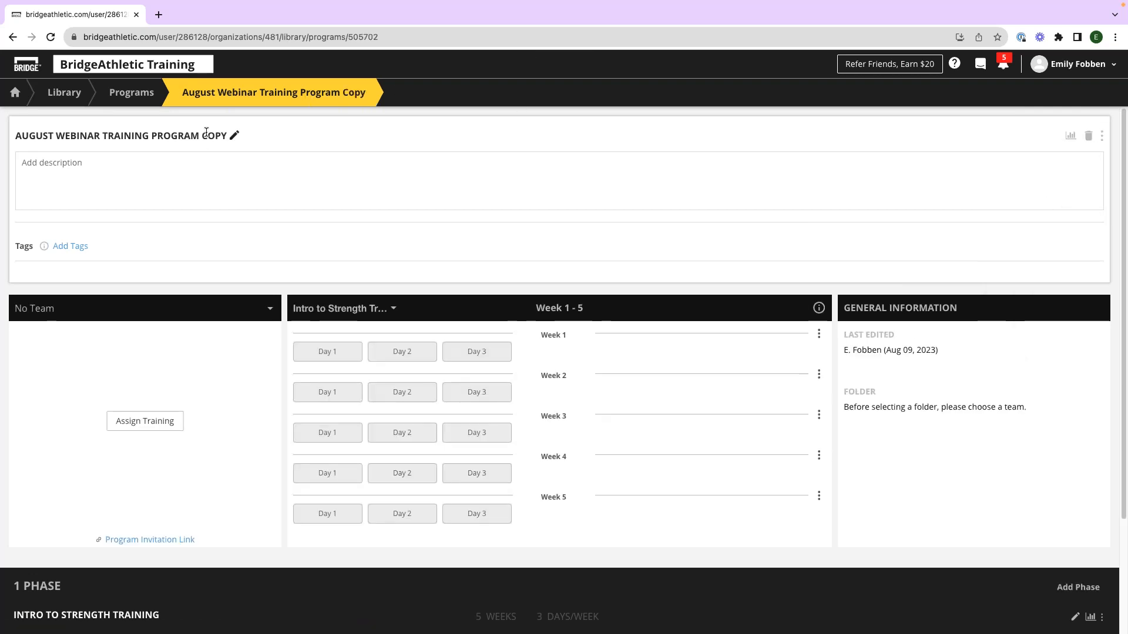
left_click(135, 417)
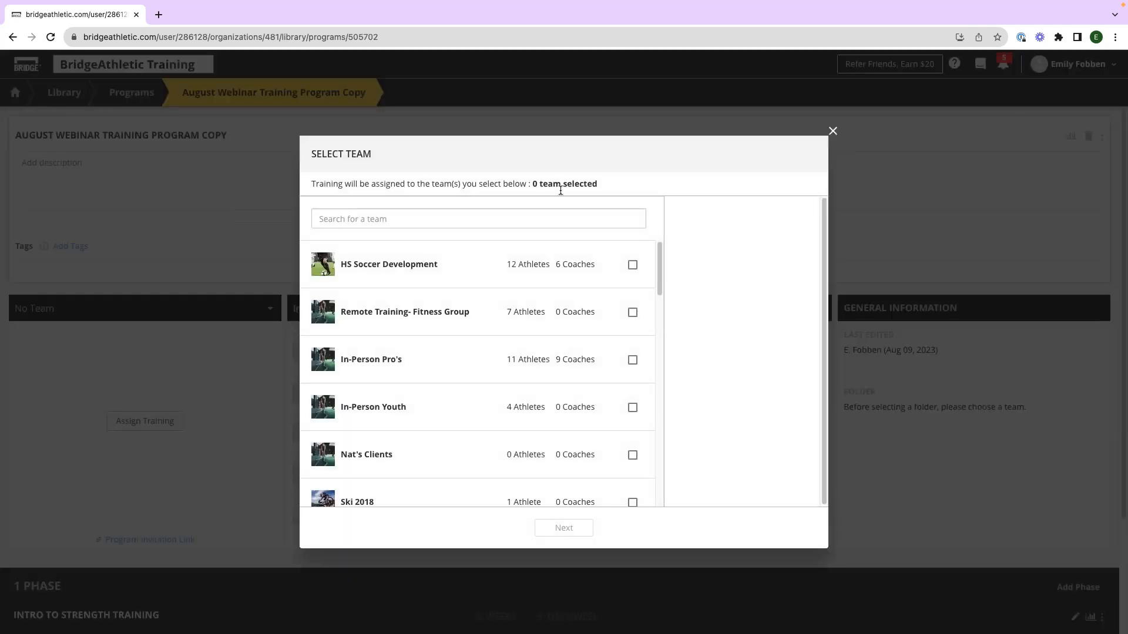
left_click(564, 272)
left_click(564, 527)
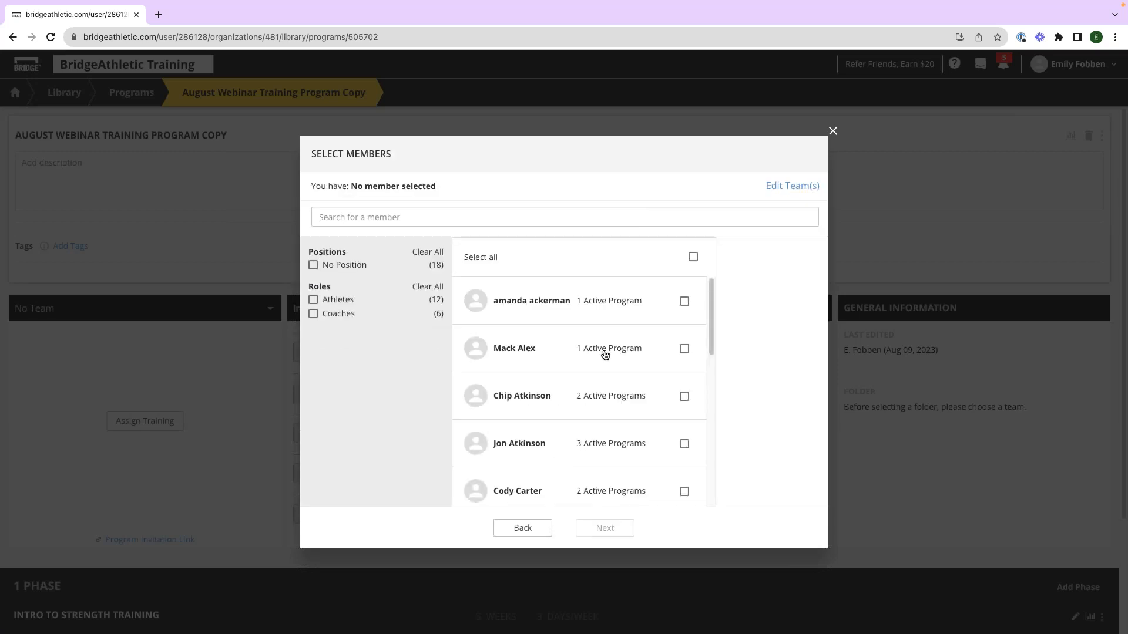
Step: Select the second and third listed team members, one coach and one athlete, and continue to the training schedule
left_click(658, 348)
left_click(646, 396)
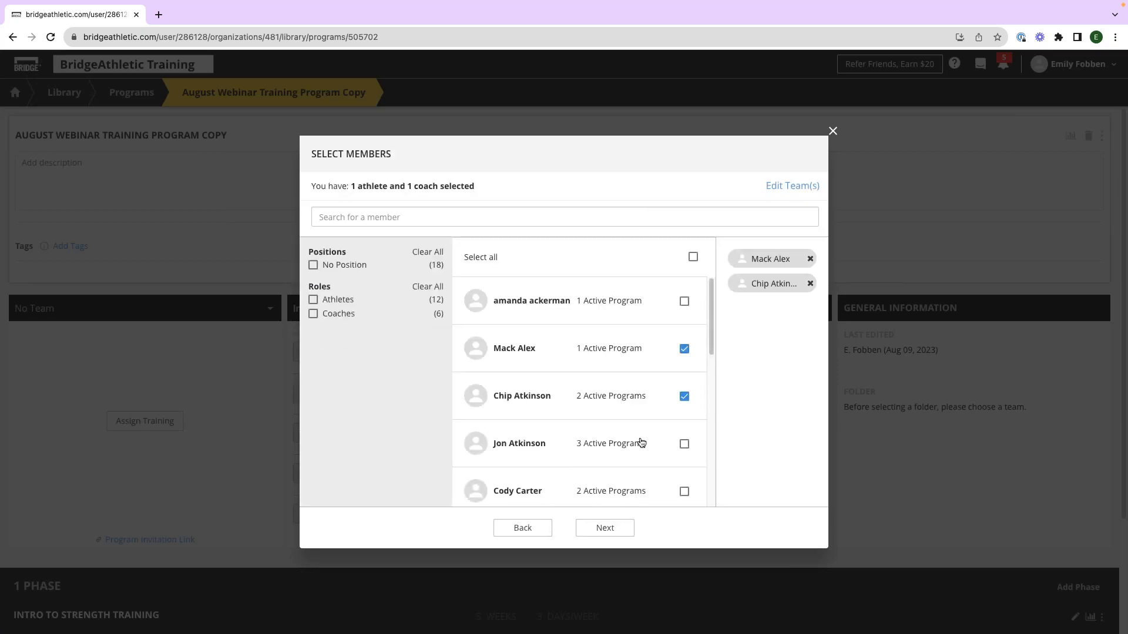
left_click(605, 526)
Step: Set the copied program to deliver its workouts as a playlist and complete the training assignment
left_click(621, 227)
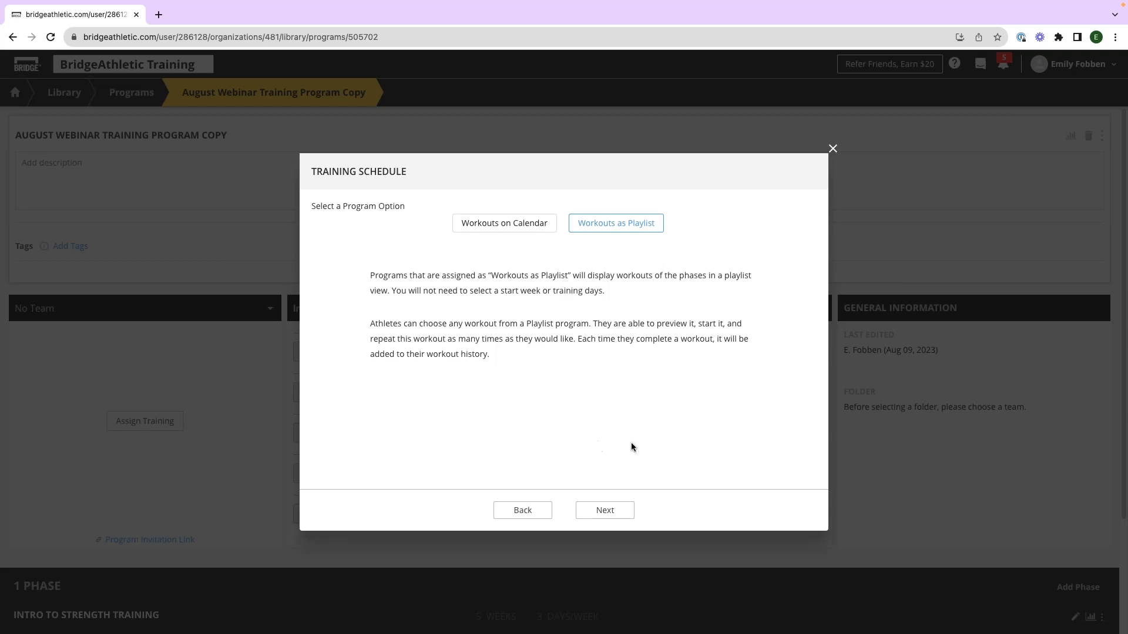
left_click(607, 511)
left_click(613, 574)
left_click(626, 530)
left_click(626, 532)
left_click(578, 416)
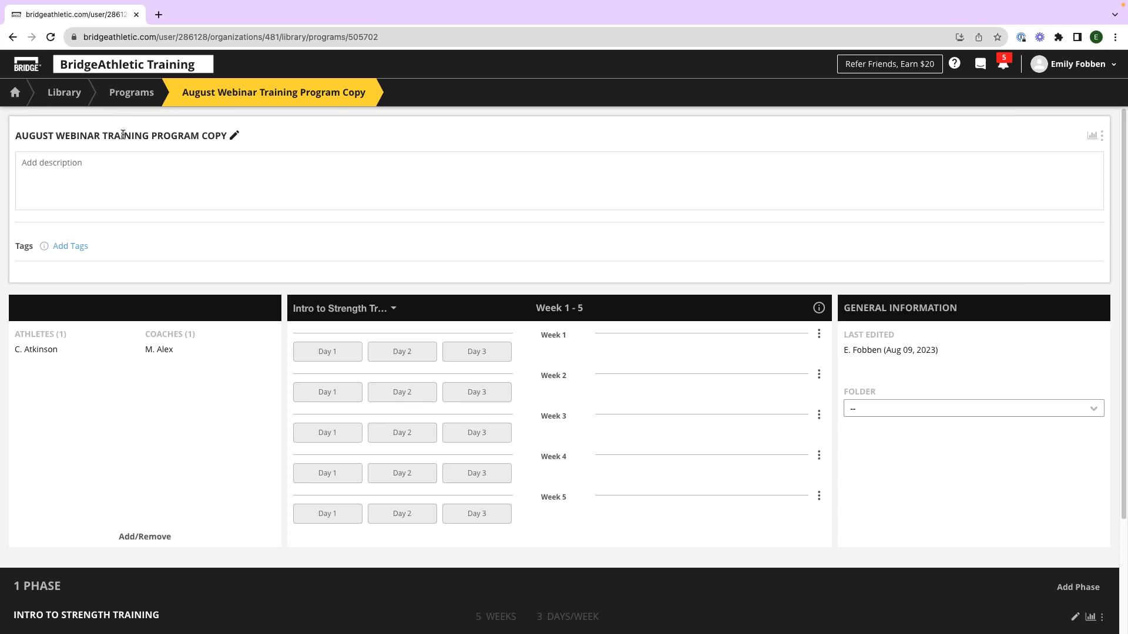
Step: Open the first listed athlete's profile in the Remote Training 2023 team and check the available training schedule programs
left_click(120, 109)
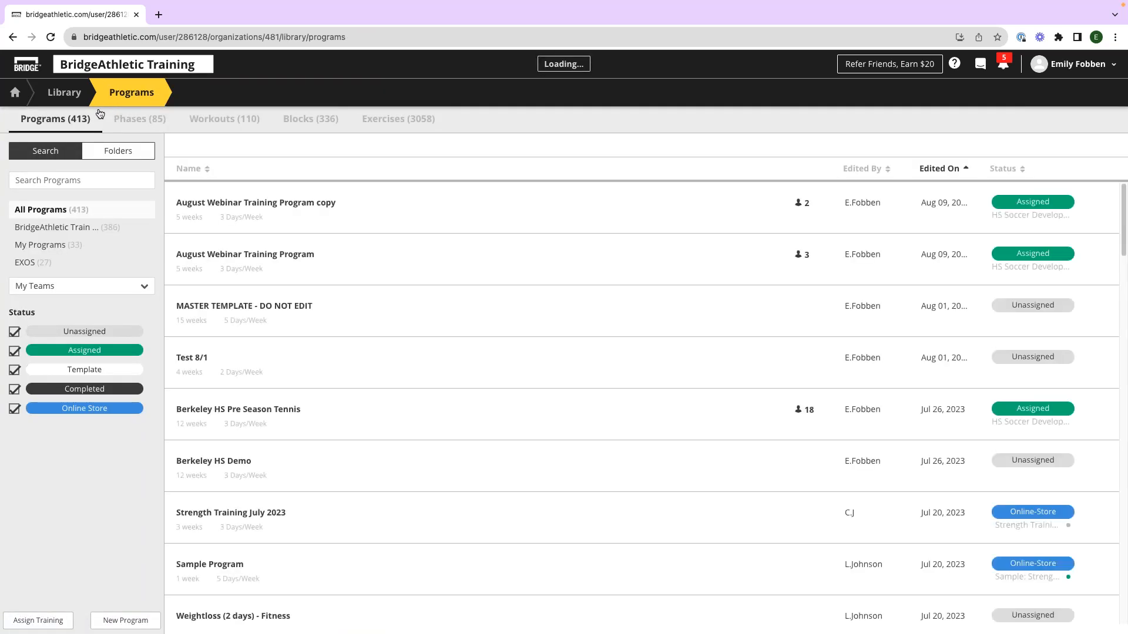
left_click(64, 104)
left_click(20, 100)
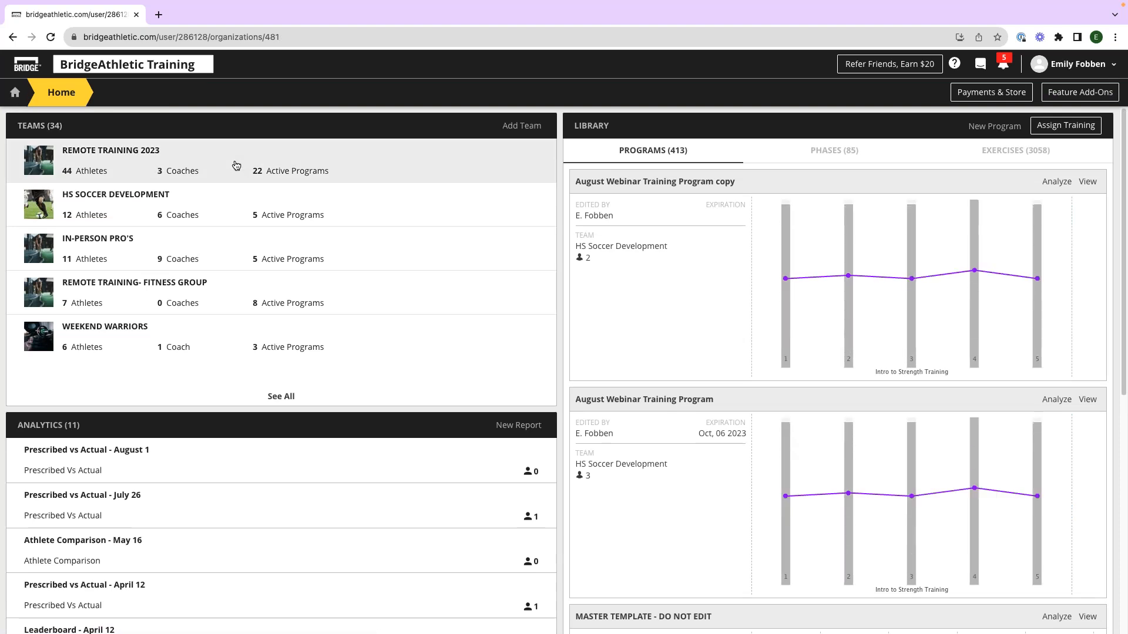
left_click(236, 165)
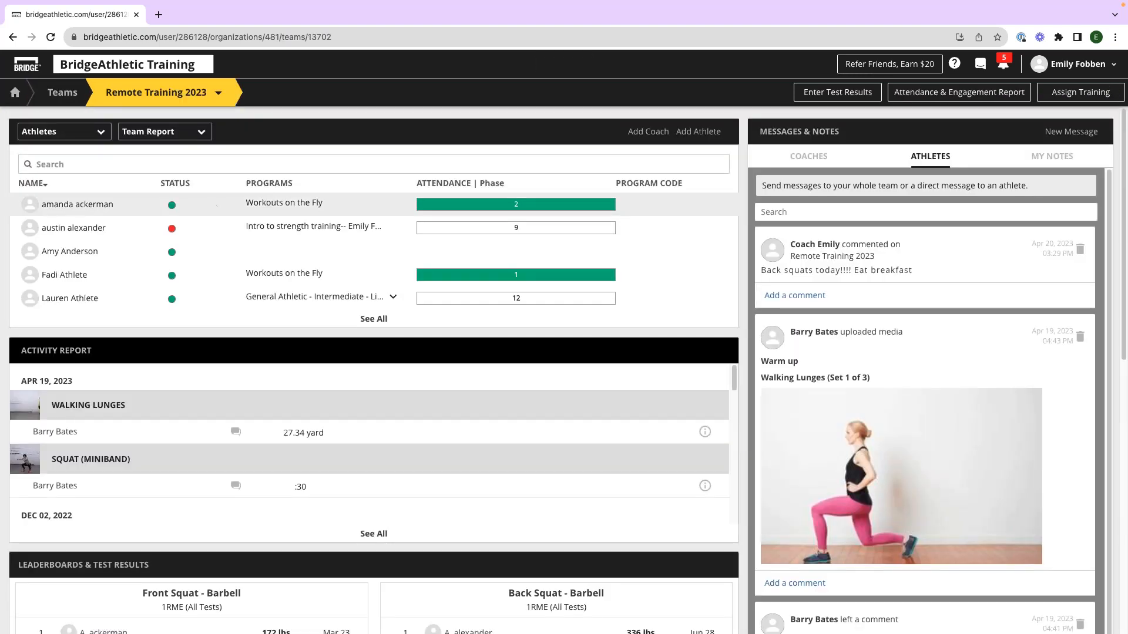
left_click(99, 208)
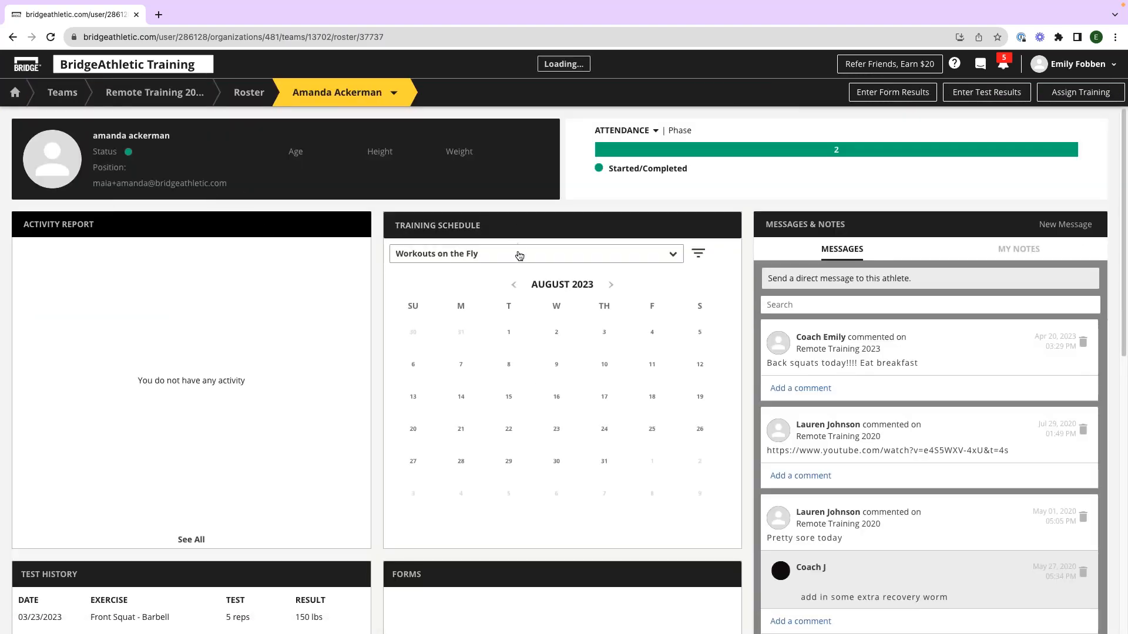
left_click(520, 256)
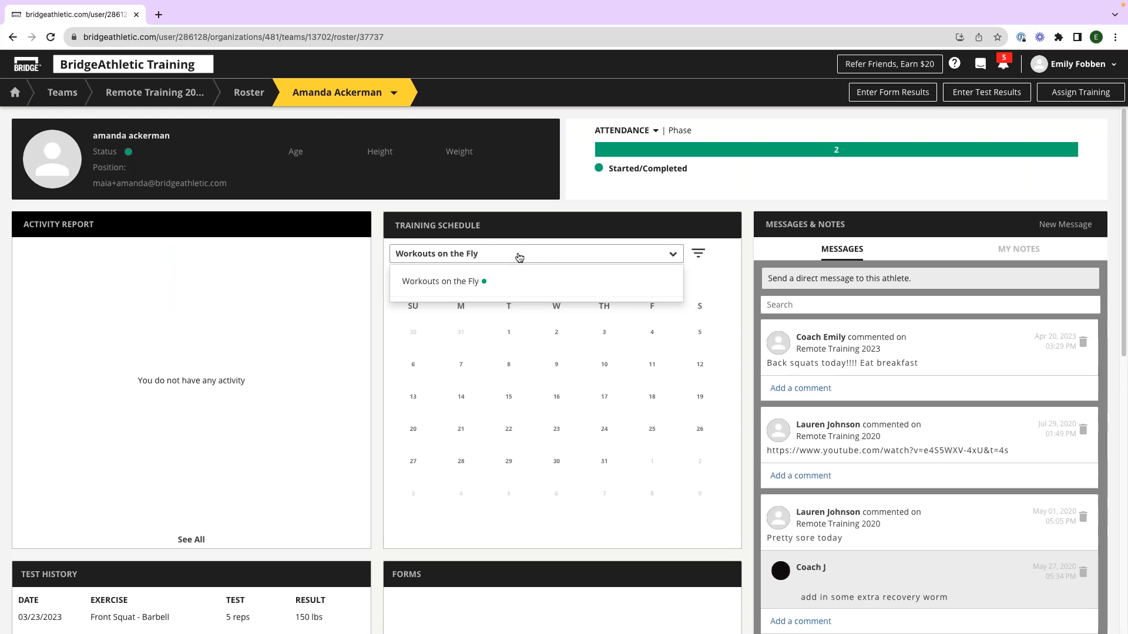
Step: From the team roster, open the athlete assigned General Athletic - Intermediate - Light Gym and open that program for editing
left_click(250, 97)
mouse_move(120, 317)
left_click(77, 310)
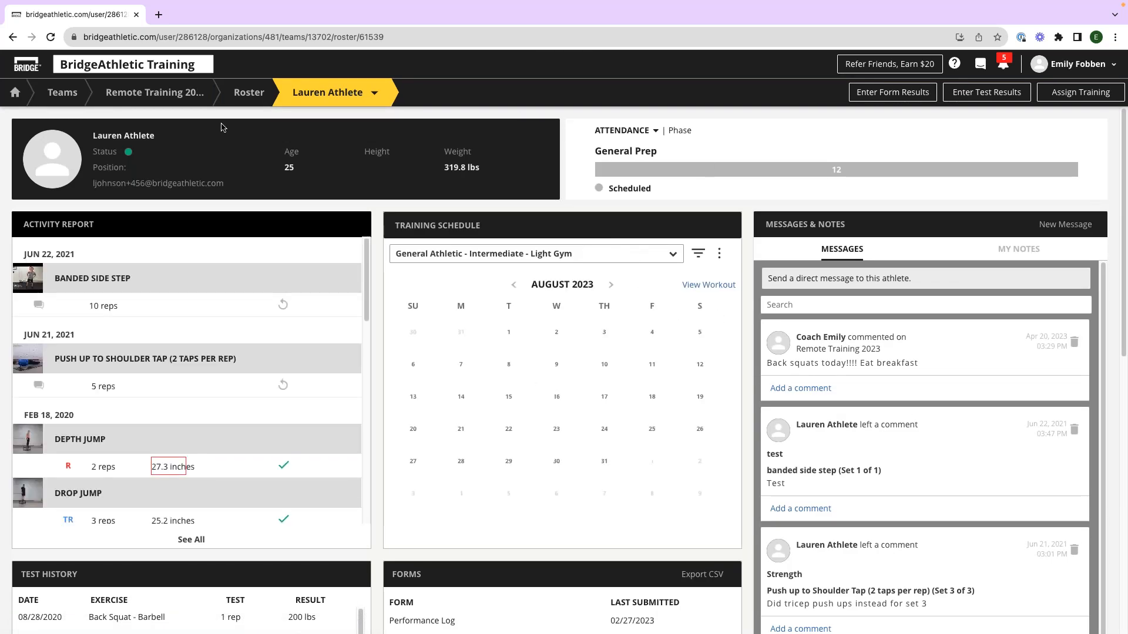
left_click(719, 254)
left_click(719, 256)
left_click(719, 257)
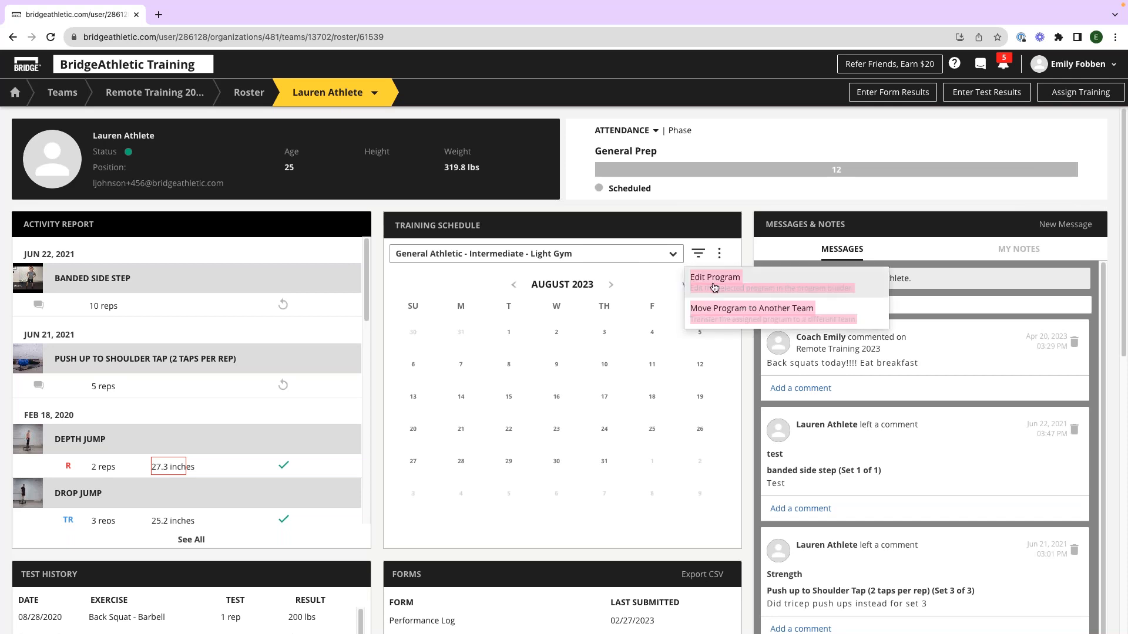
left_click(712, 280)
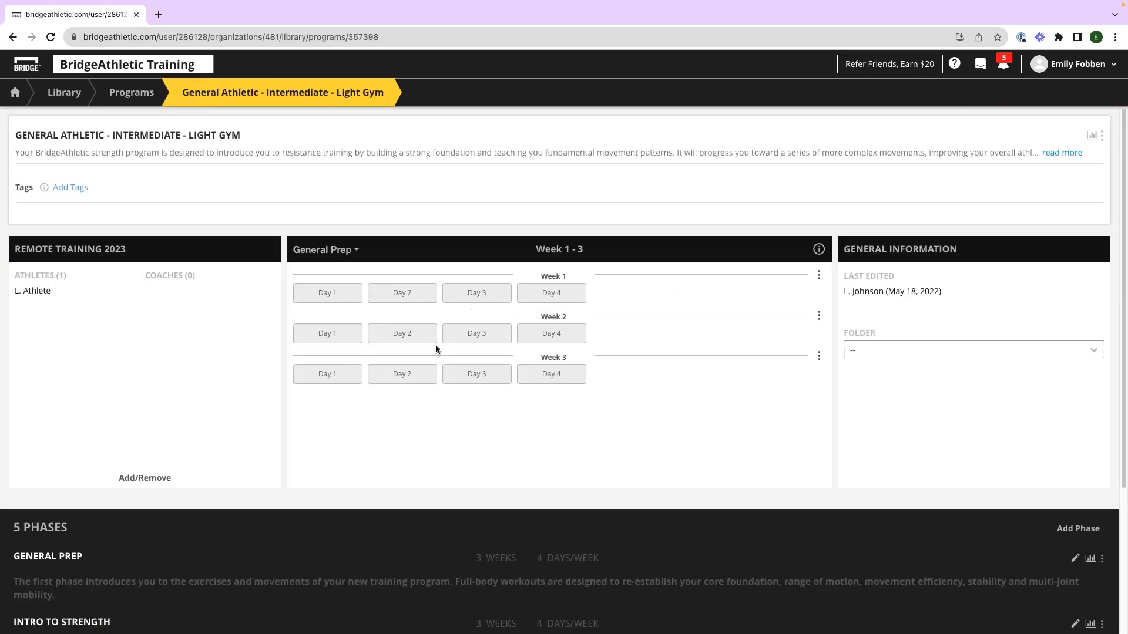
Step: Open the Berkeley HS Pre Season Tennis program from the program library and go to its fourth listed athlete's profile
left_click(114, 101)
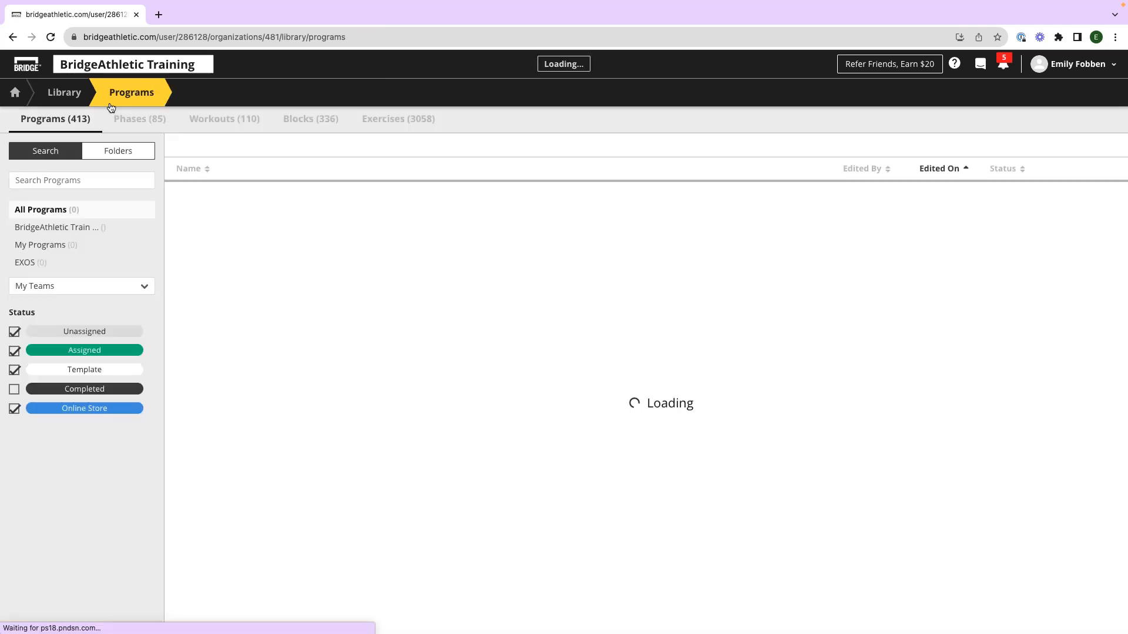
scroll(652, 297, "down", 2)
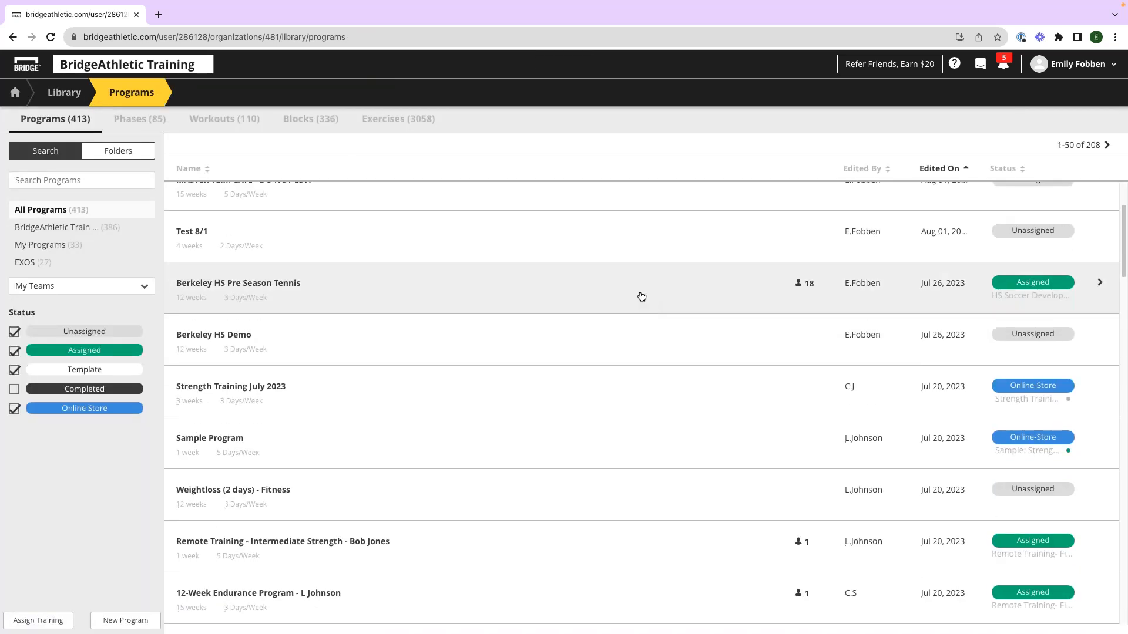
left_click(627, 290)
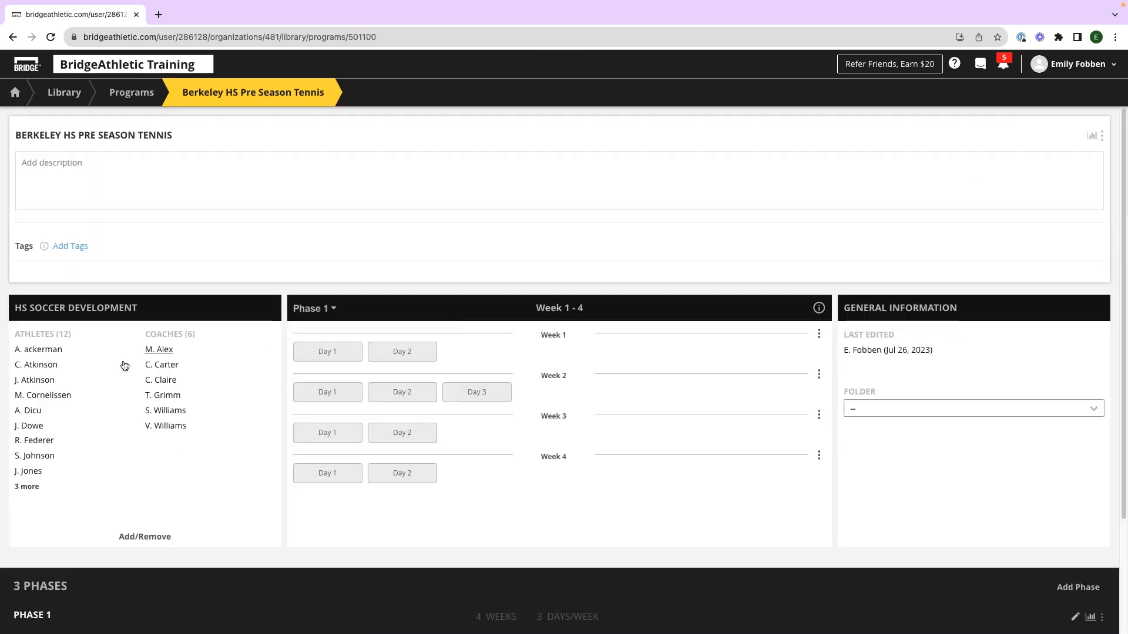
left_click(36, 396)
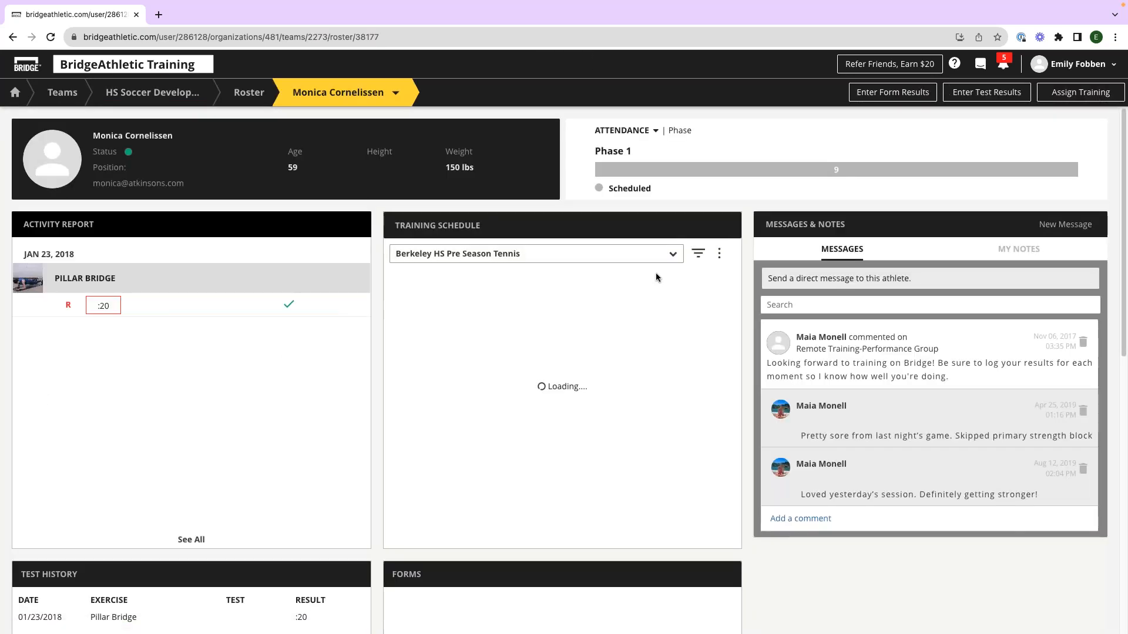
Step: From the athlete's training schedule, open the Berkeley HS Pre Season Tennis program for editing and look over its phases
left_click(718, 257)
left_click(707, 281)
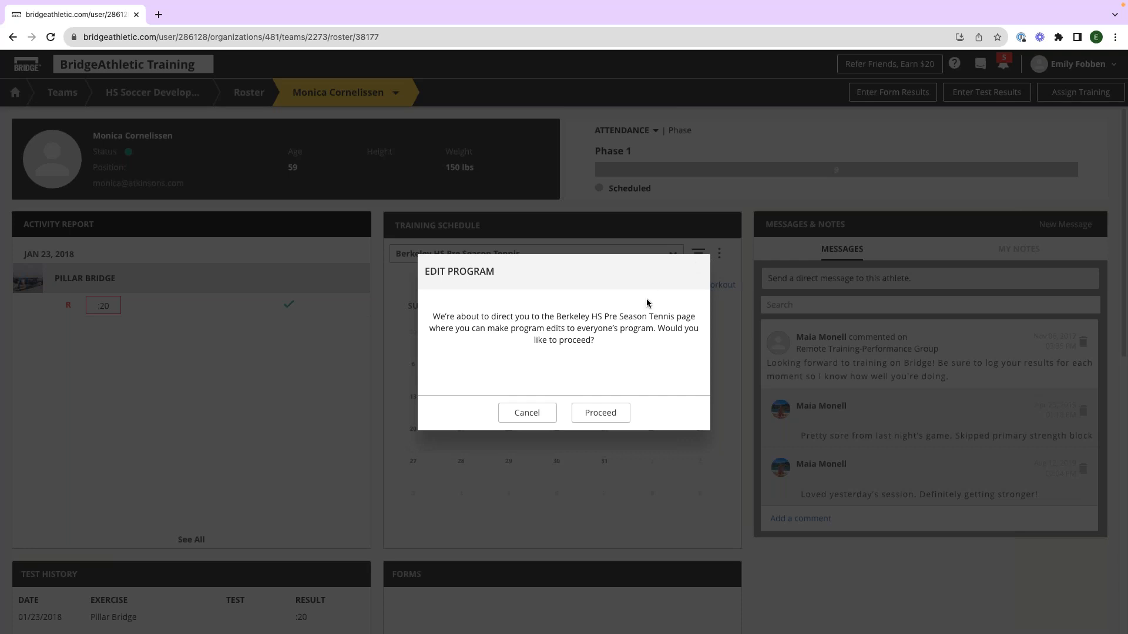
left_click(600, 414)
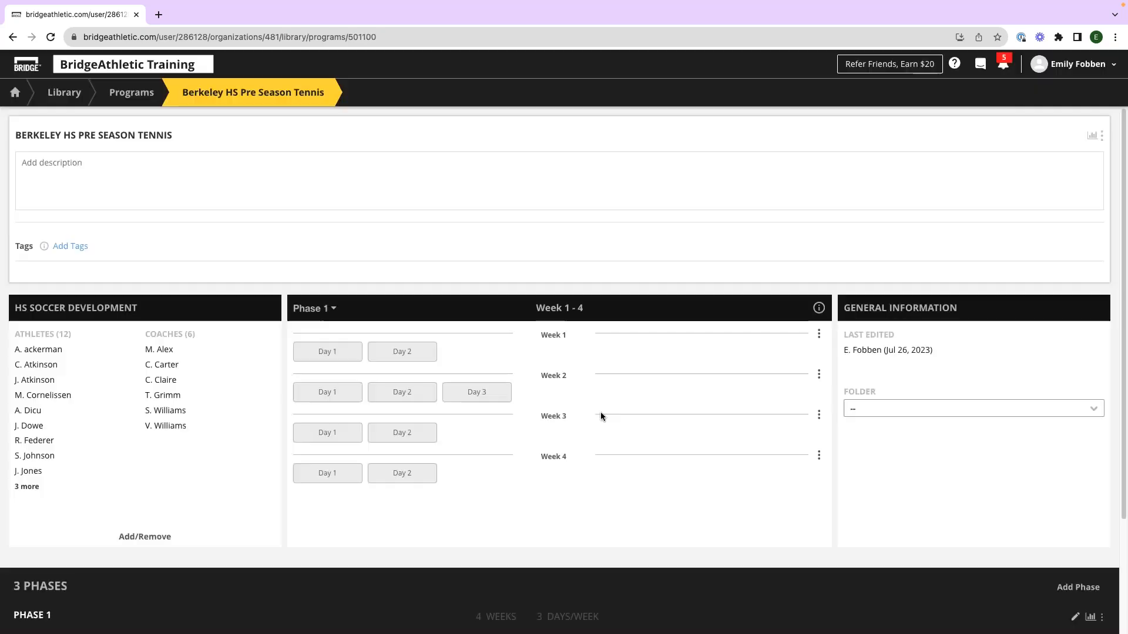
scroll(494, 335, "down", 5)
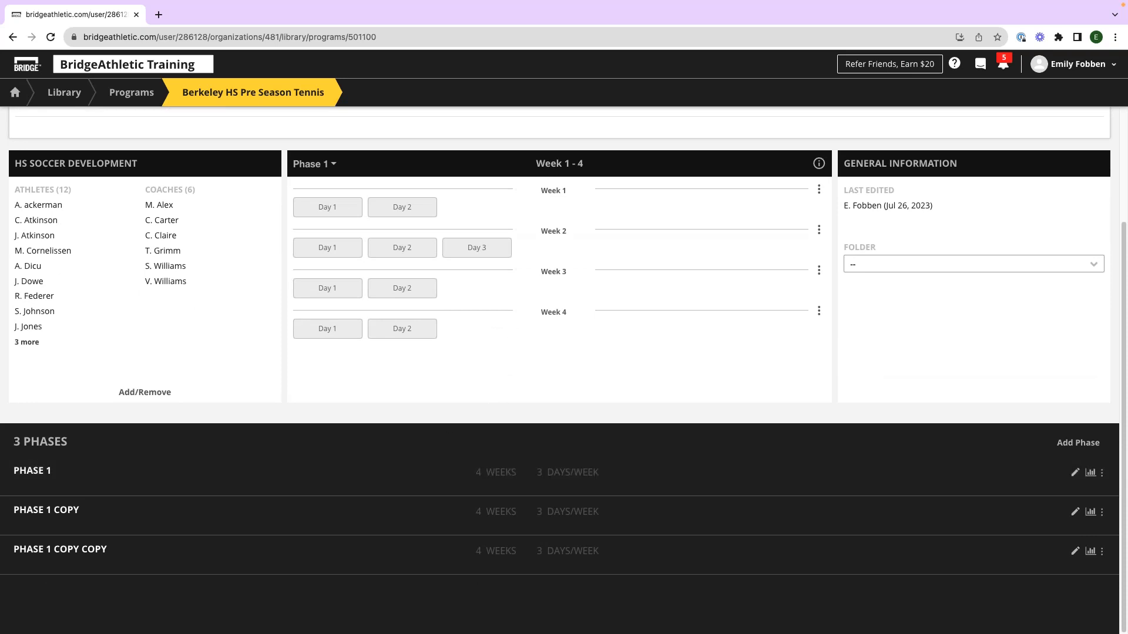
scroll(217, 296, "up", 5)
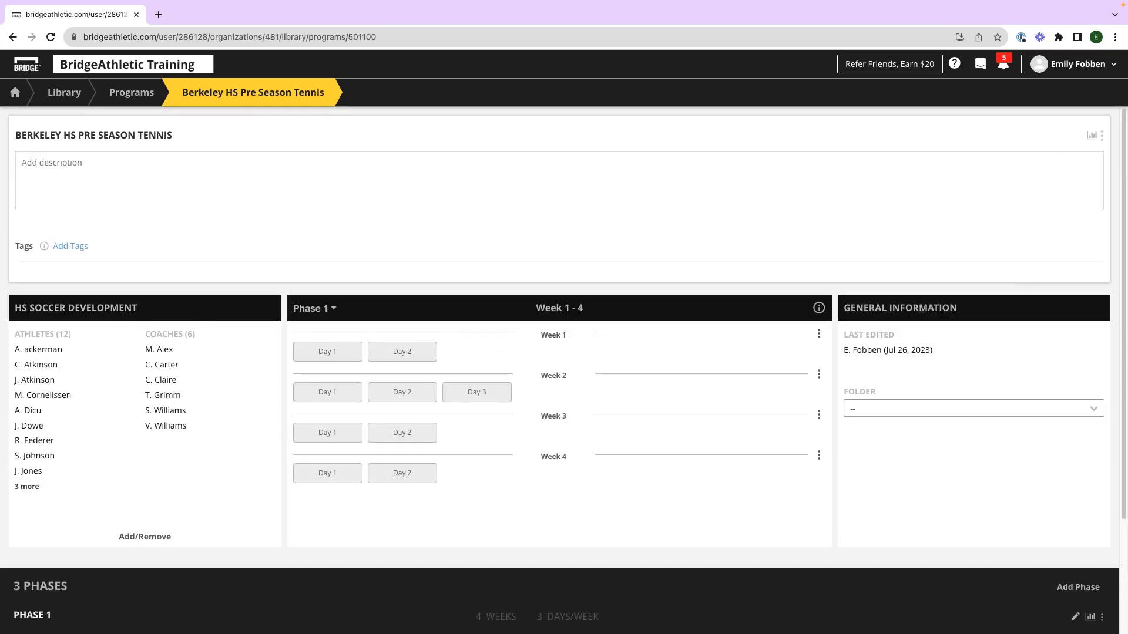
Step: Duplicate the whole Berkeley HS Pre Season Tennis program and return through the program library to the organization's home page
left_click(1101, 136)
left_click(1036, 203)
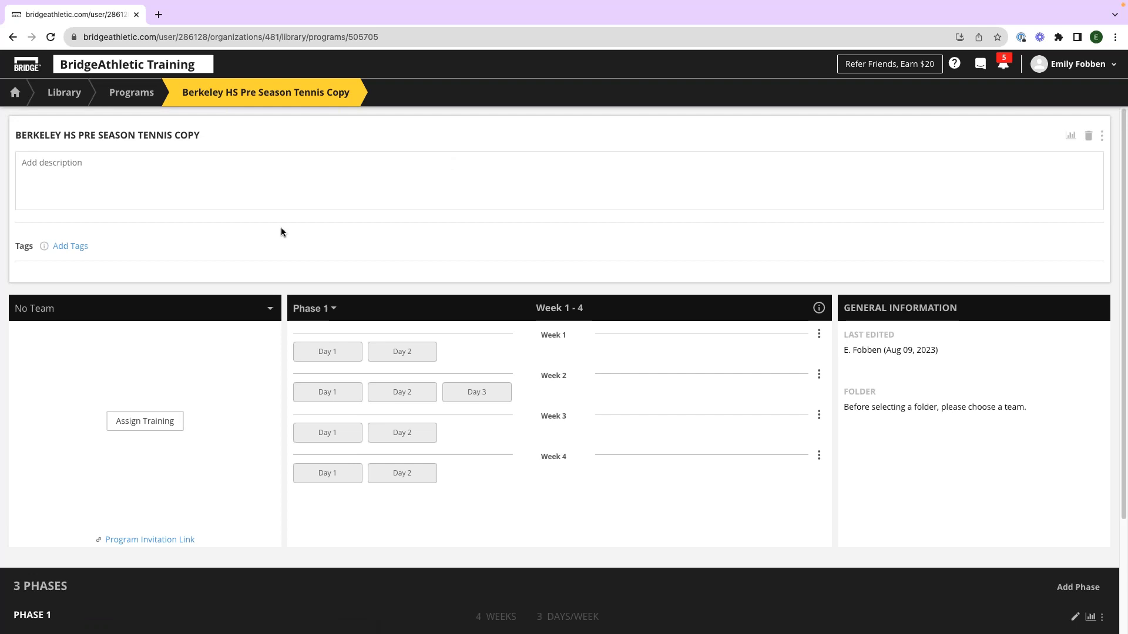
left_click(133, 94)
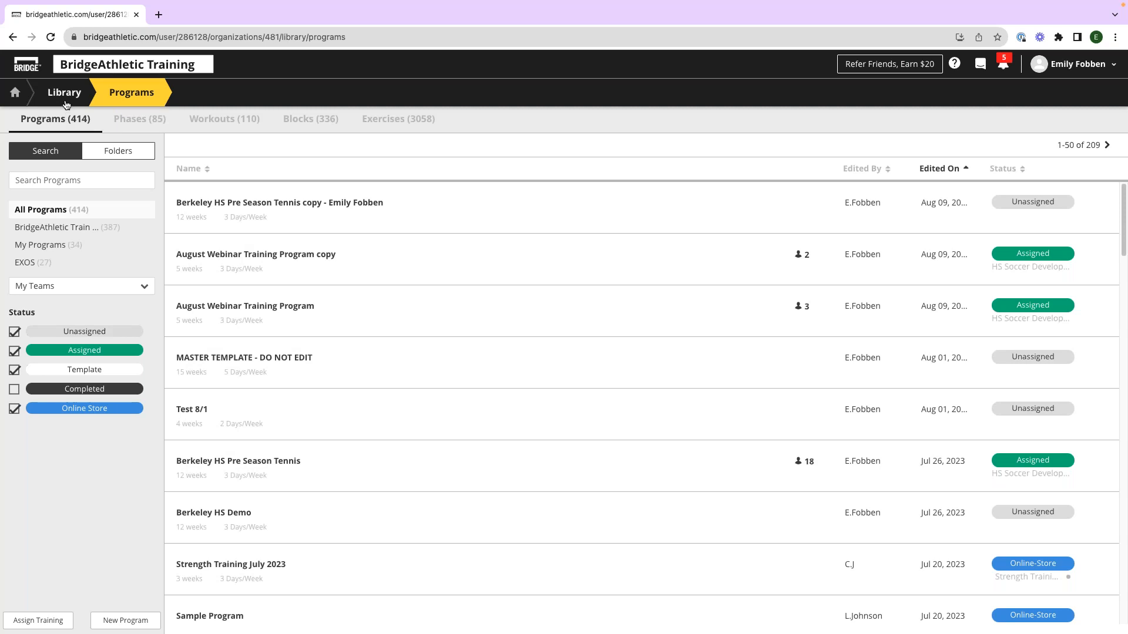
left_click(65, 111)
left_click(24, 98)
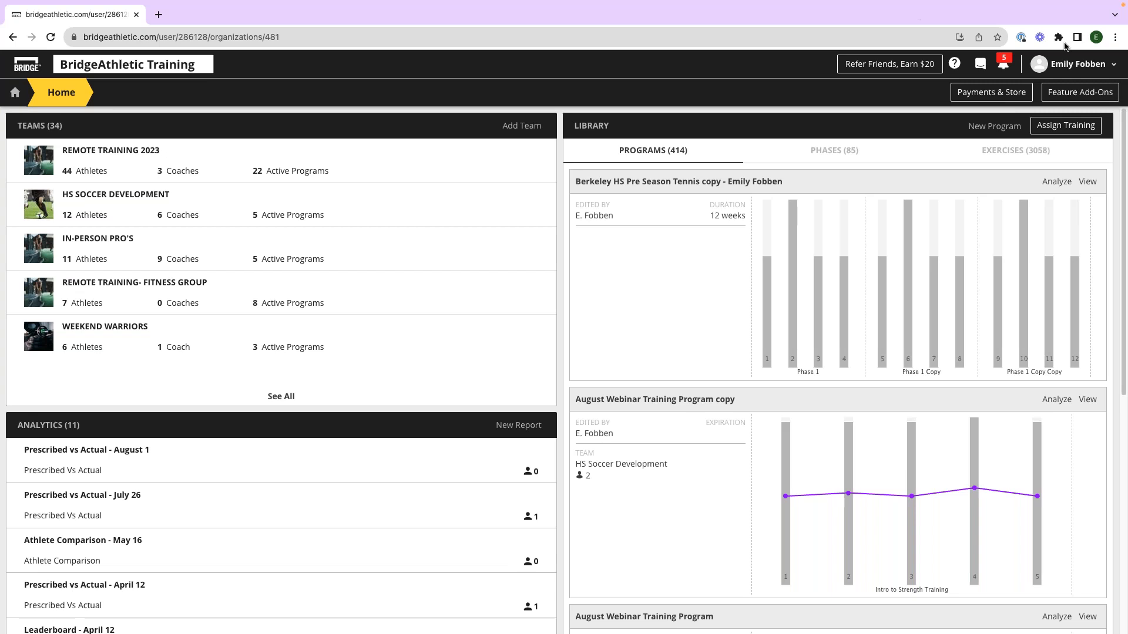
Step: View the Help & Resources options and the support chat's new message window, and close the chat without sending anything
left_click(955, 65)
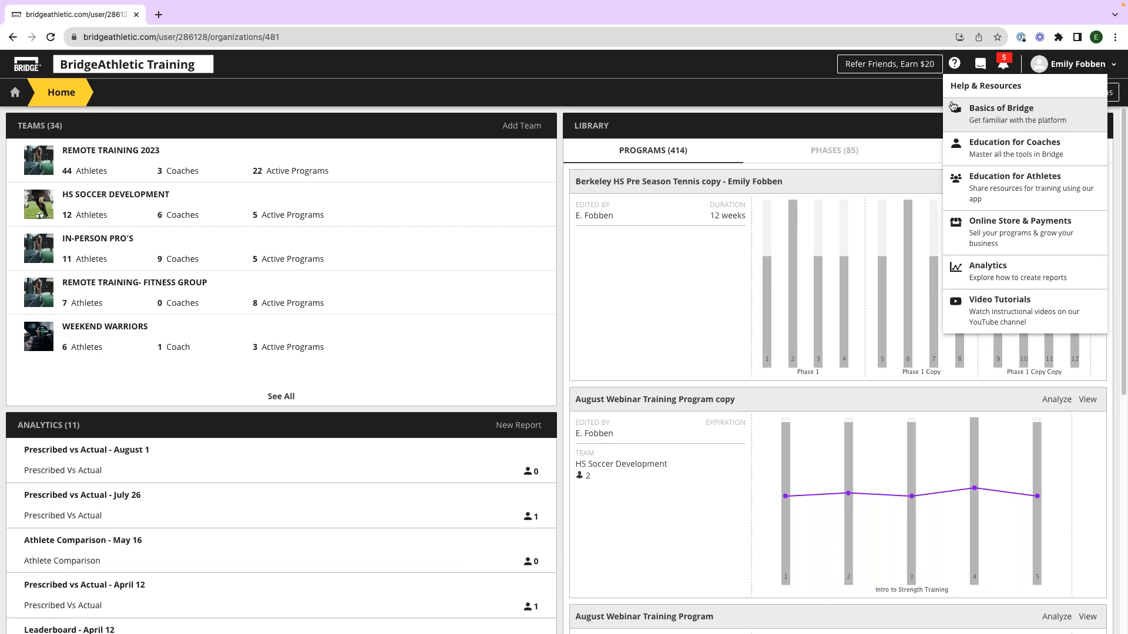
left_click(982, 69)
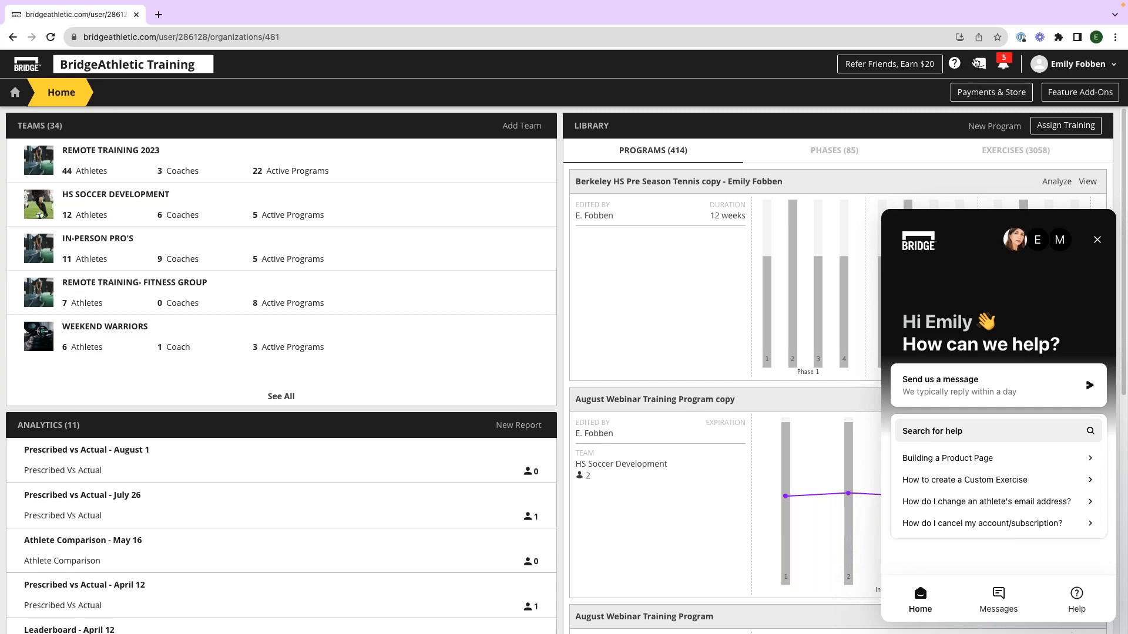
left_click(961, 397)
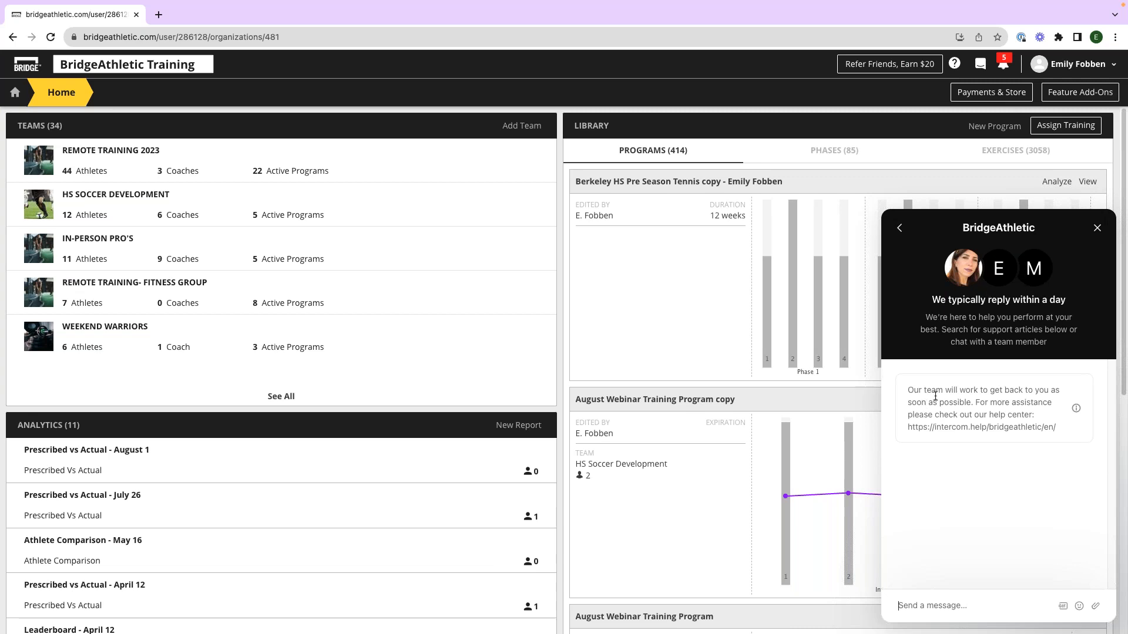
left_click(1096, 231)
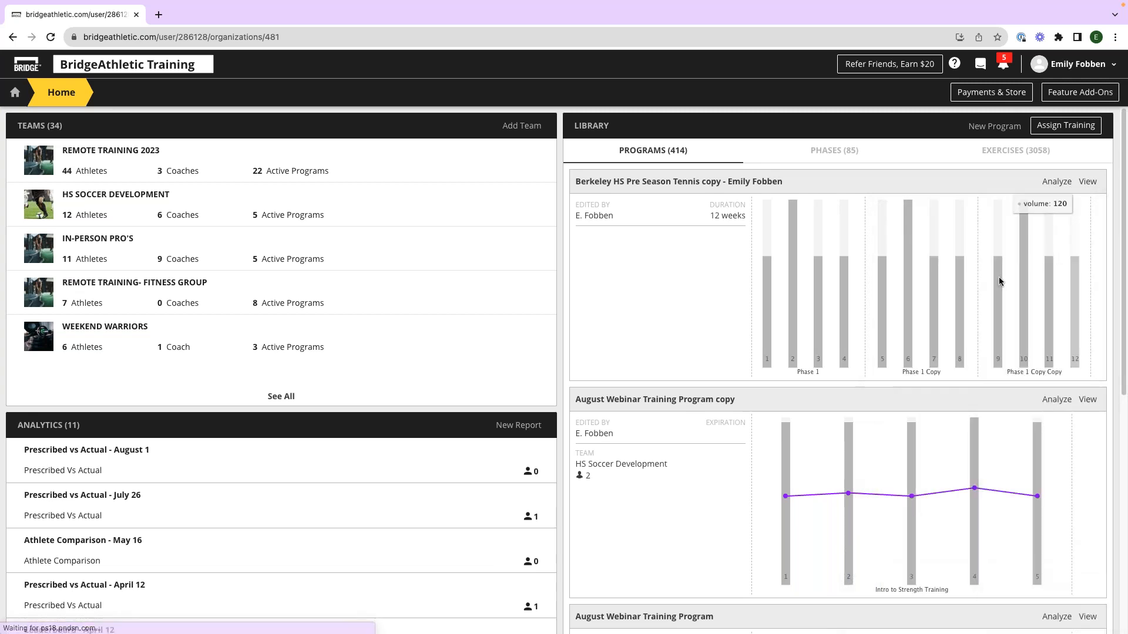